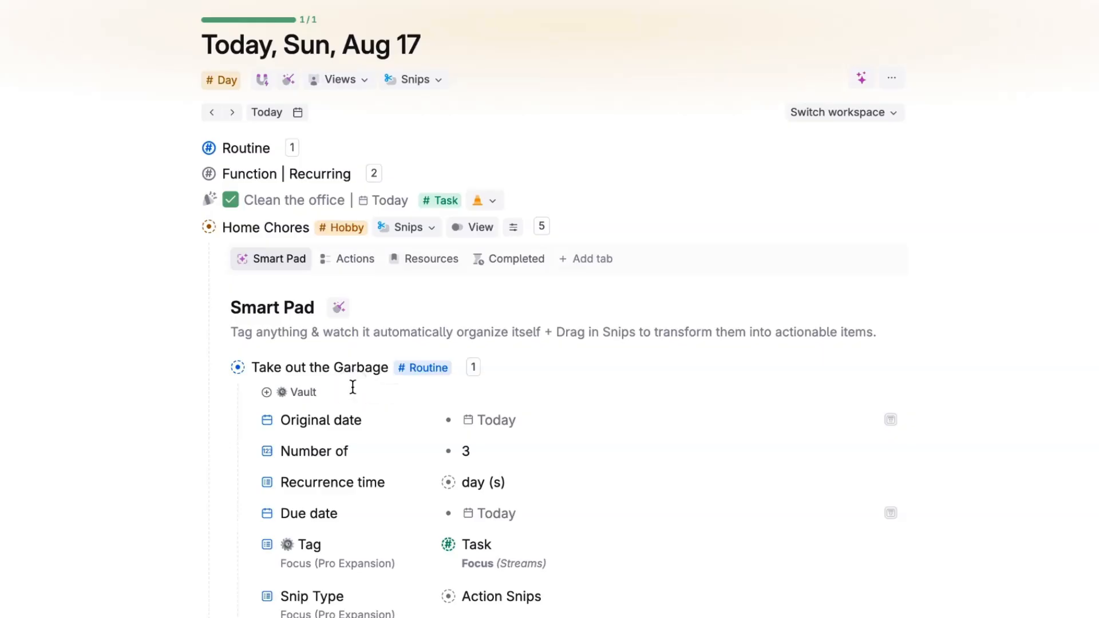
Step: Collapse the Take out the Garbage routine and the Home Chores hobby on today's page
{"action": "left_click", "coordinate": [218, 371]}
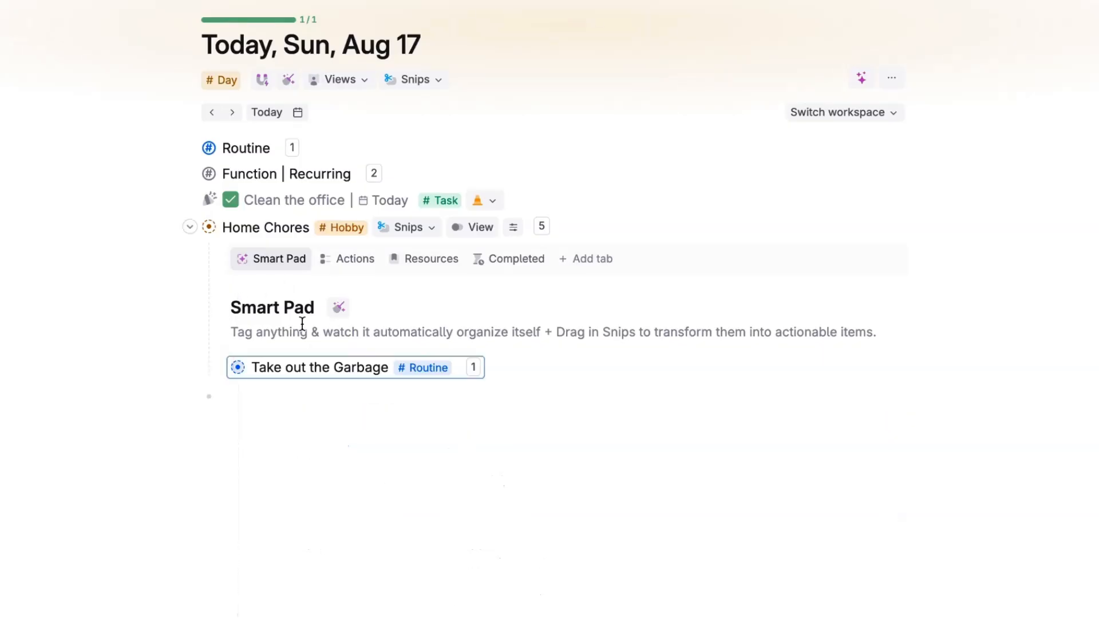
{"action": "left_click", "coordinate": [189, 226]}
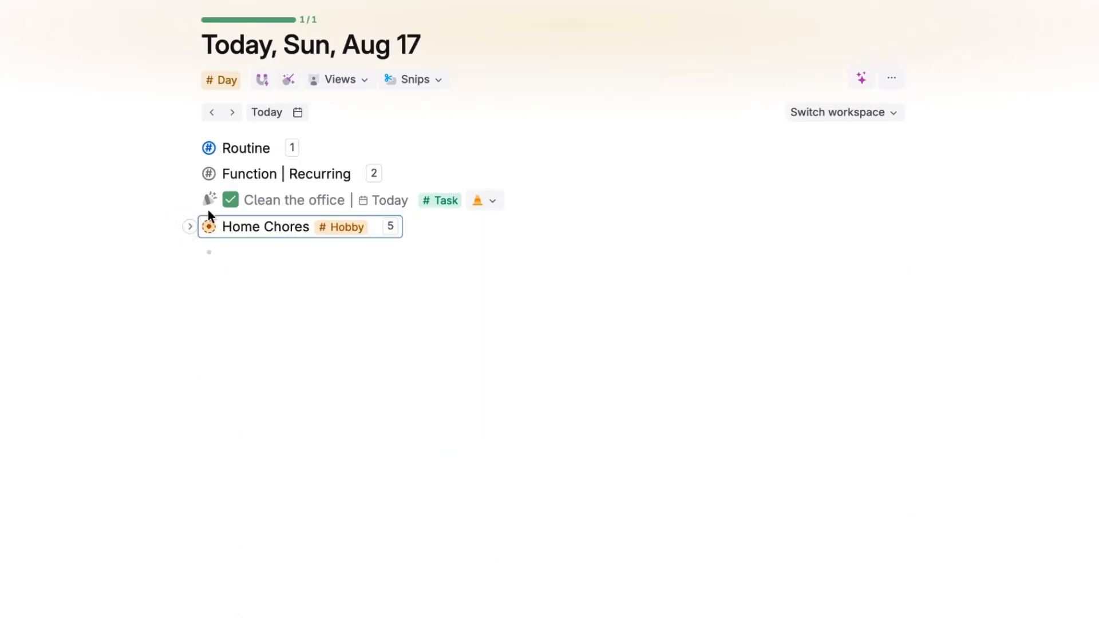
{"action": "left_click", "coordinate": [261, 81]}
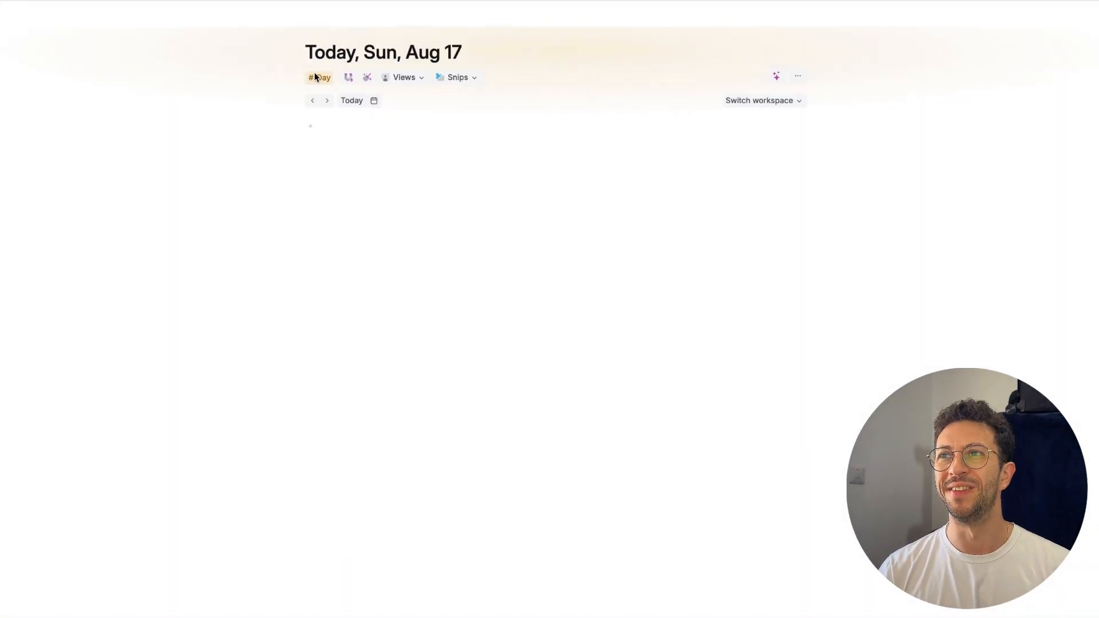
Step: Add a node named "Routine" to today's page and convert it to a supertag
{"action": "left_click", "coordinate": [328, 120]}
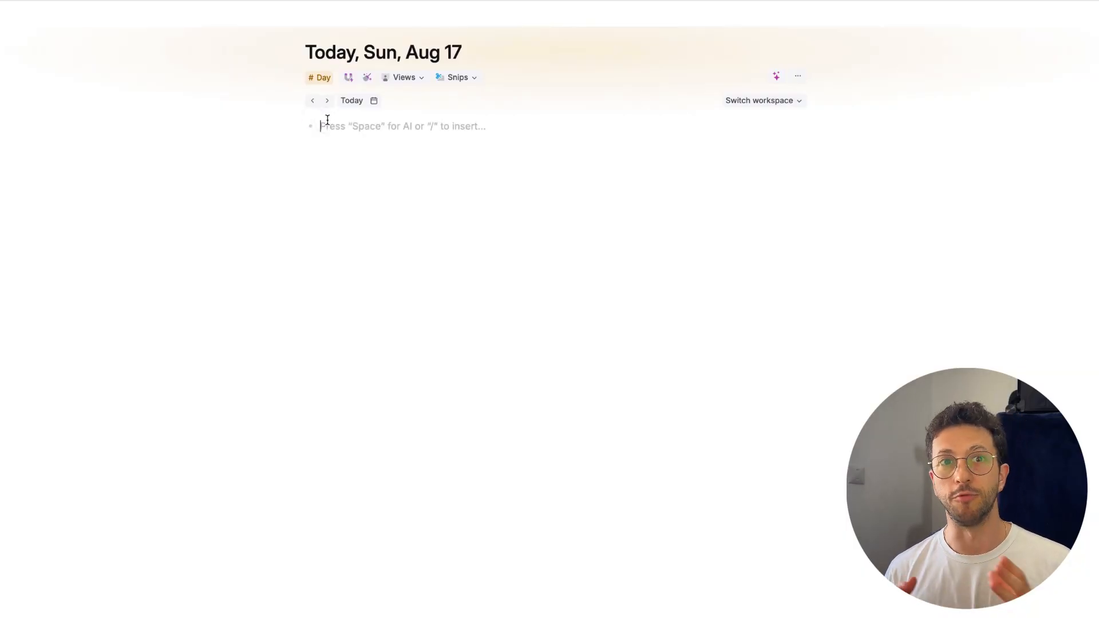
{"action": "type", "text": "Routine"}
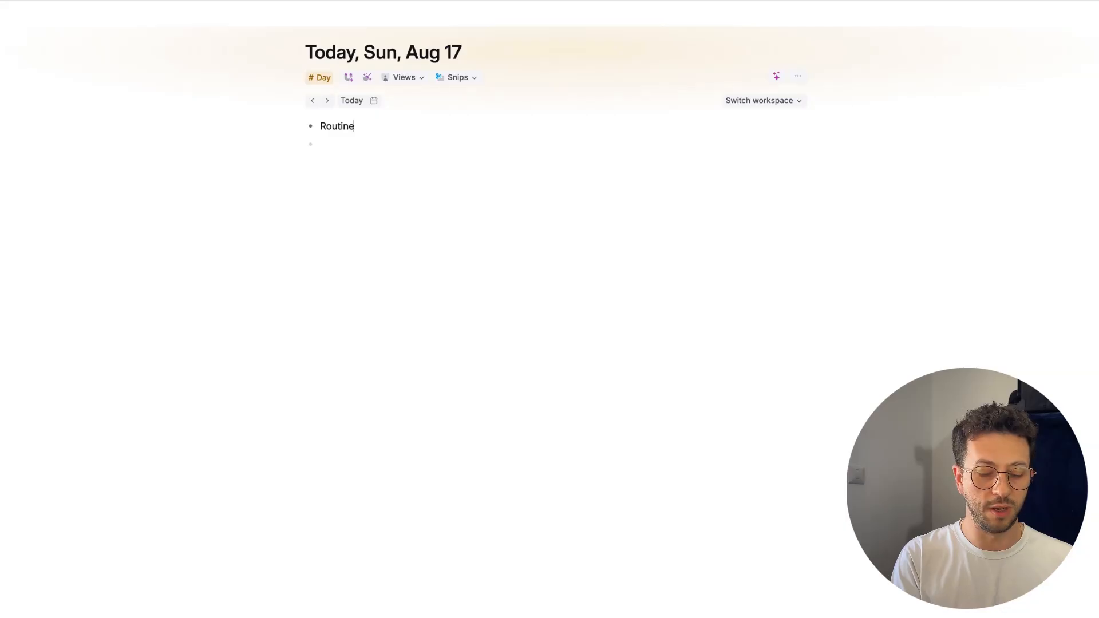
{"action": "key", "text": "ctrl+k"}
{"action": "type", "text": "conver"}
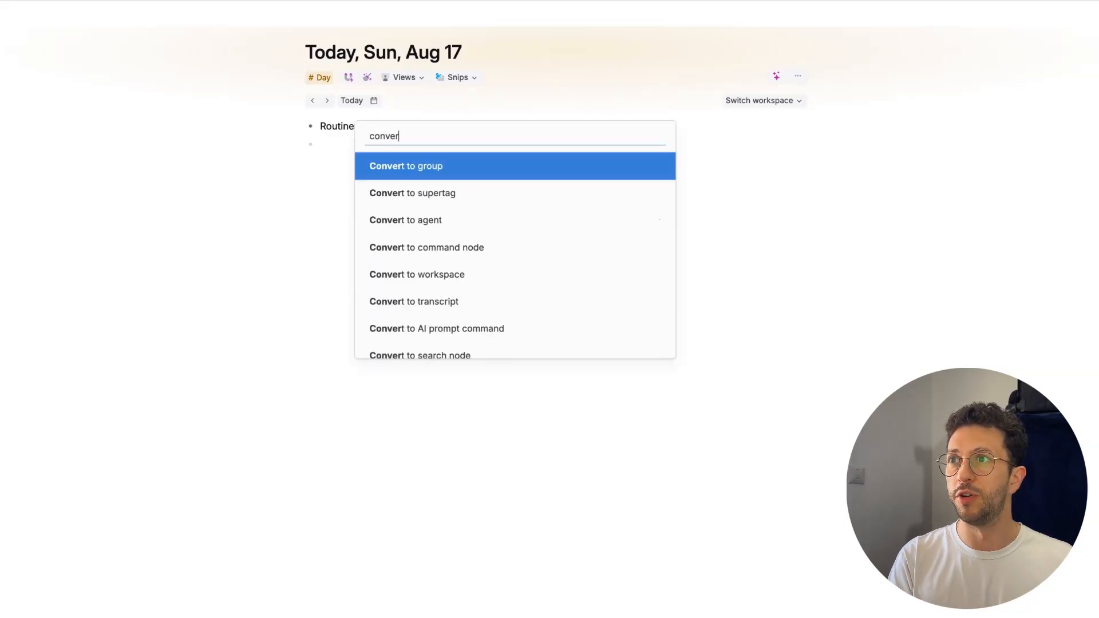
{"action": "key", "text": "Down"}
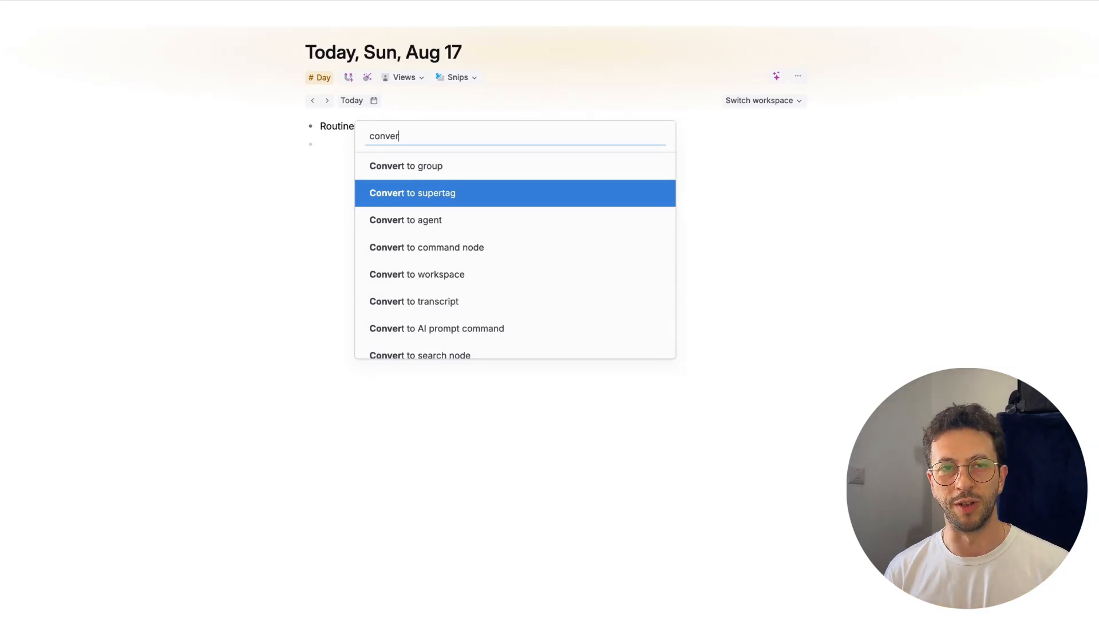
{"action": "key", "text": "Return"}
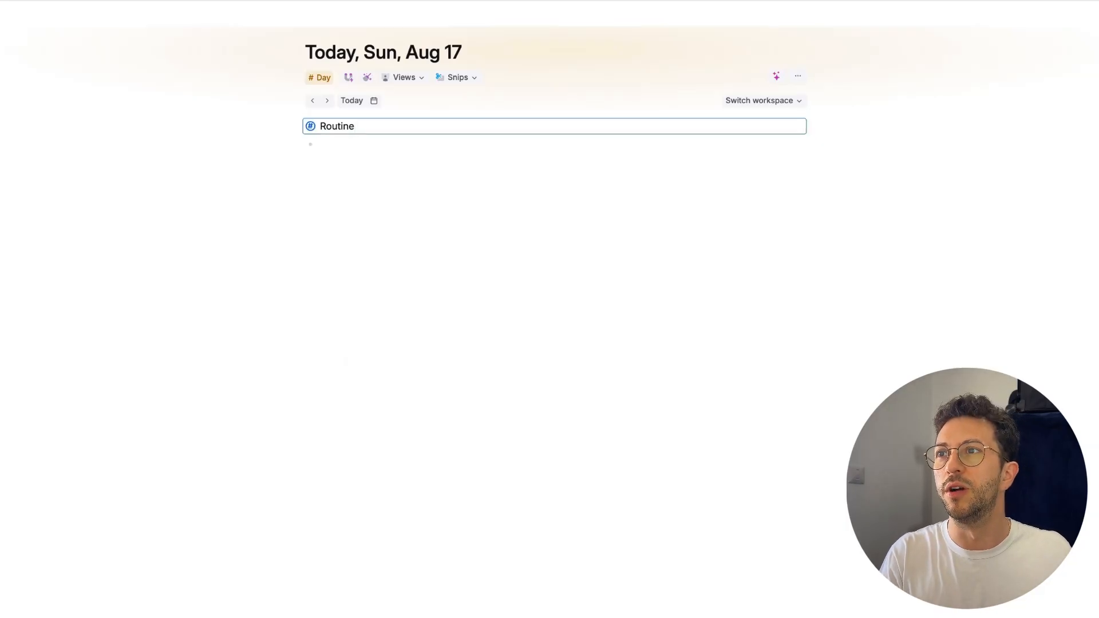
Step: Add a node named "Function | Recurring" below Routine and convert it to a supertag
{"action": "key", "text": "Return"}
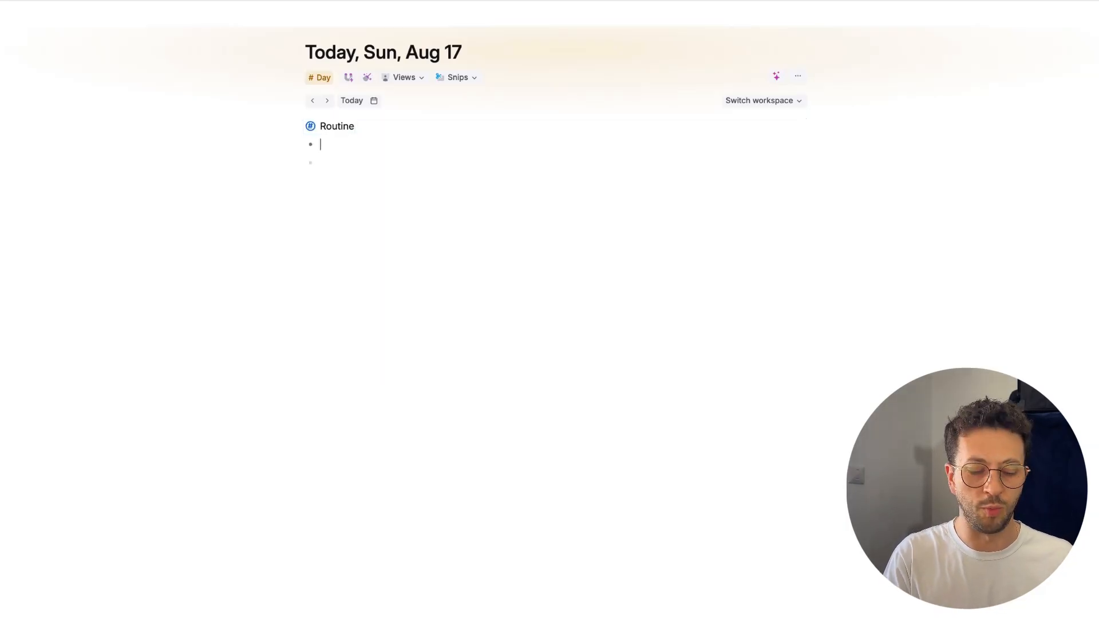
{"action": "type", "text": "Functi"}
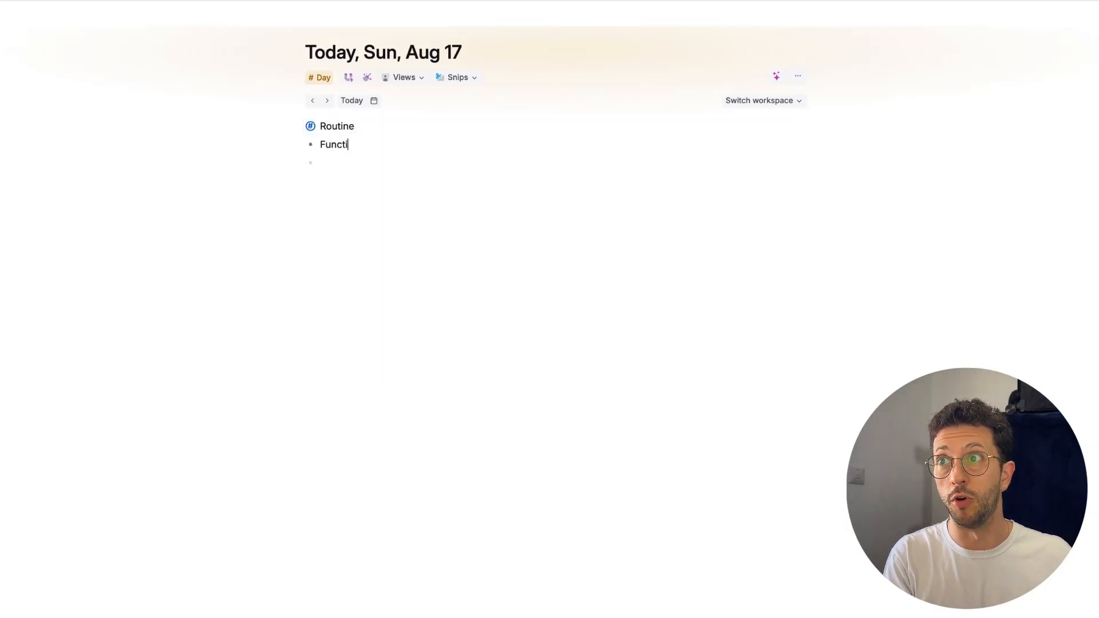
{"action": "type", "text": "on |"}
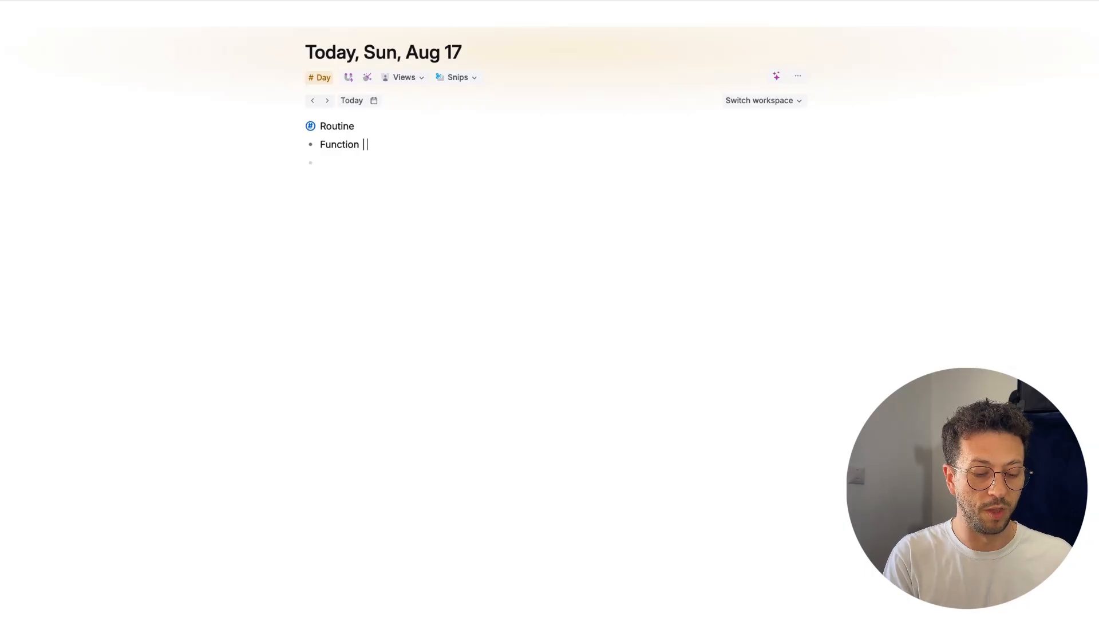
{"action": "type", "text": " Recurring"}
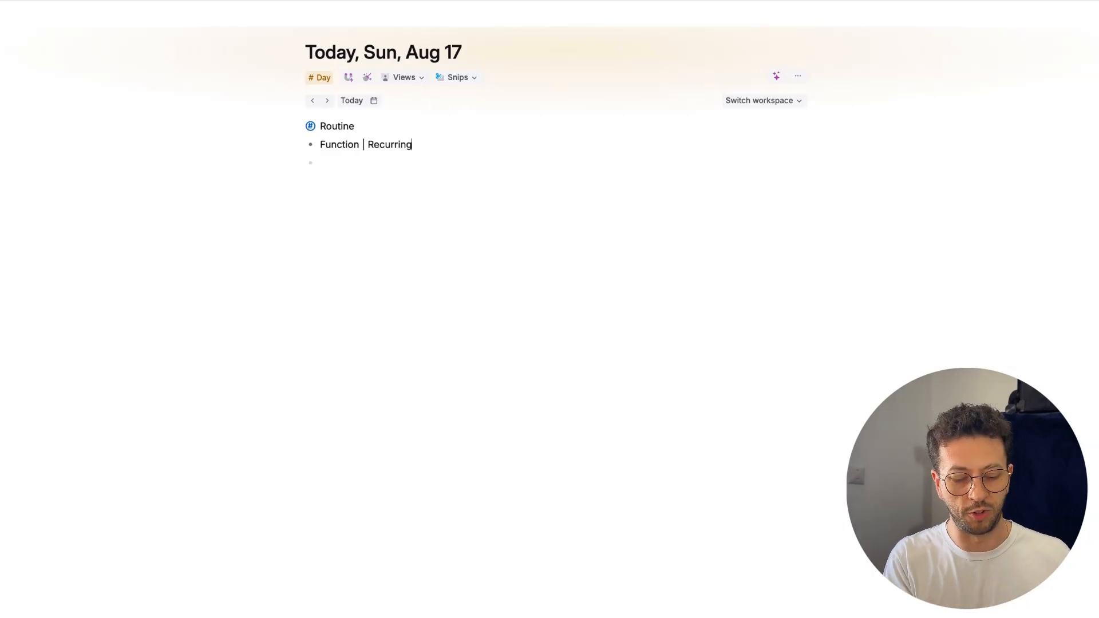
{"action": "key", "text": "super+k"}
{"action": "type", "text": "convert"}
{"action": "key", "text": "Down"}
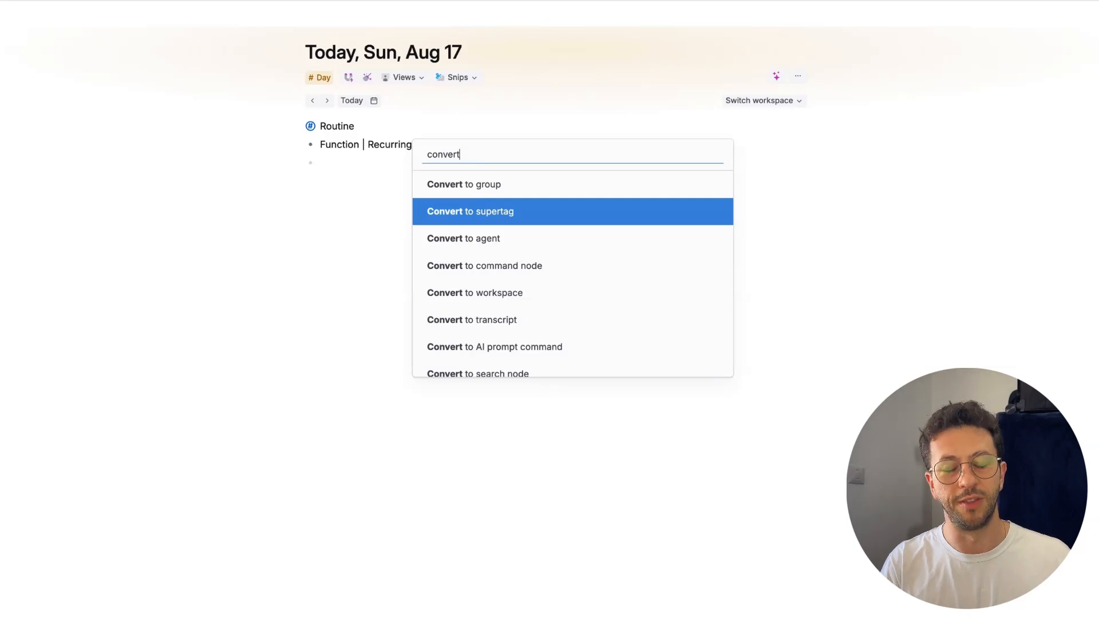
{"action": "key", "text": "Return"}
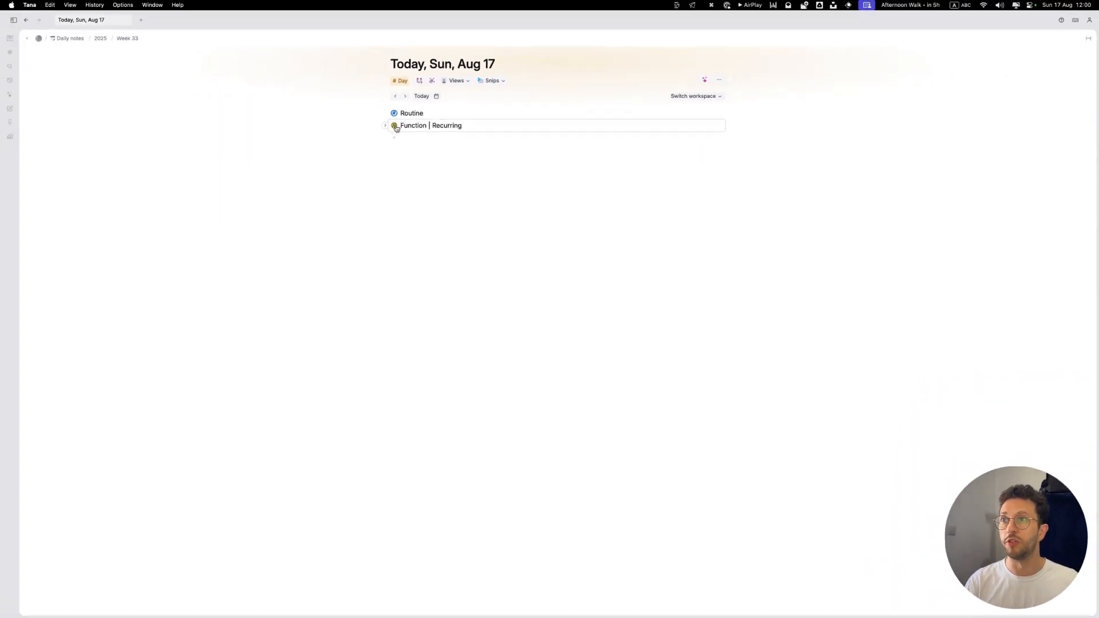
Step: In the Function | Recurring supertag's advanced options, remove the "Everything tagged" shortcut and enable Hide from searches and menus
{"action": "left_click", "coordinate": [394, 126]}
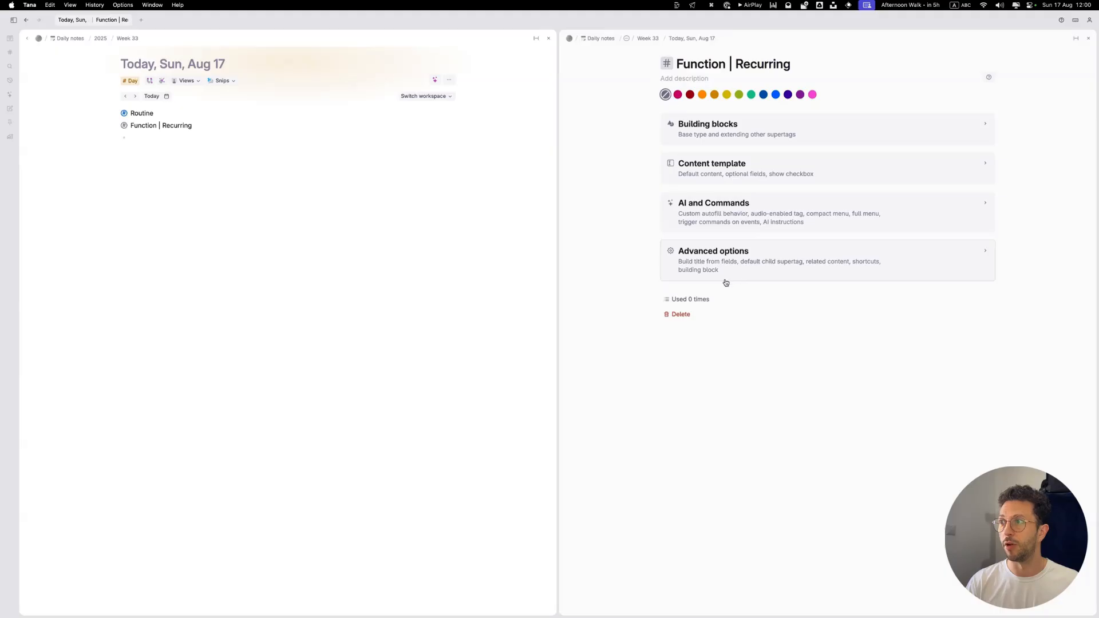
{"action": "left_click", "coordinate": [725, 282]}
{"action": "scroll", "coordinate": [725, 279], "scroll_direction": "down", "scroll_amount": 5}
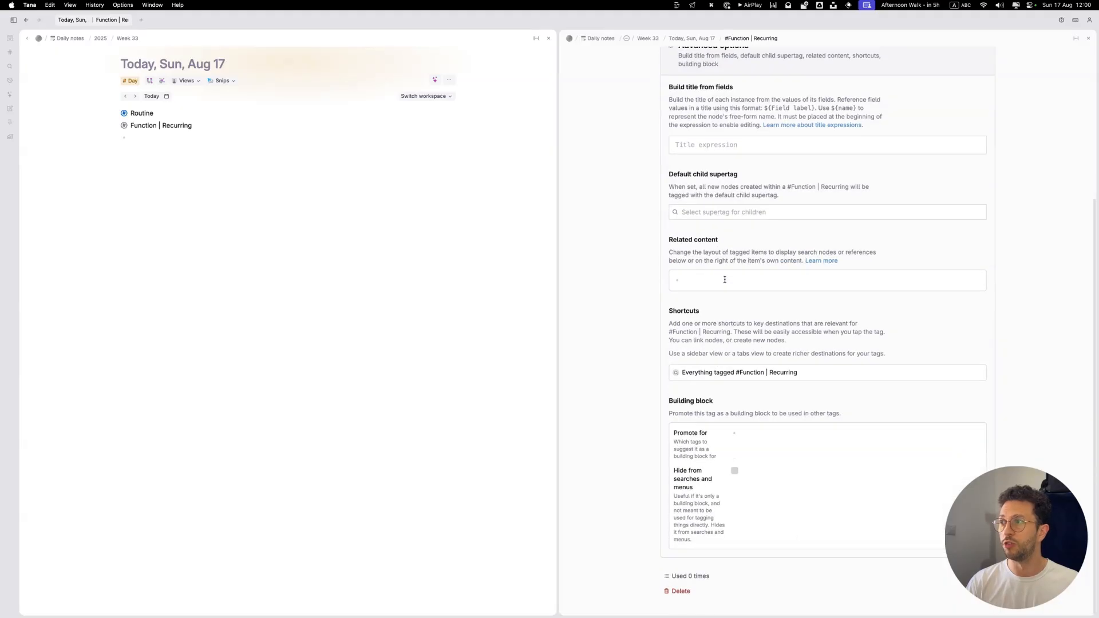
{"action": "right_click", "coordinate": [704, 371]}
{"action": "left_click", "coordinate": [725, 525]}
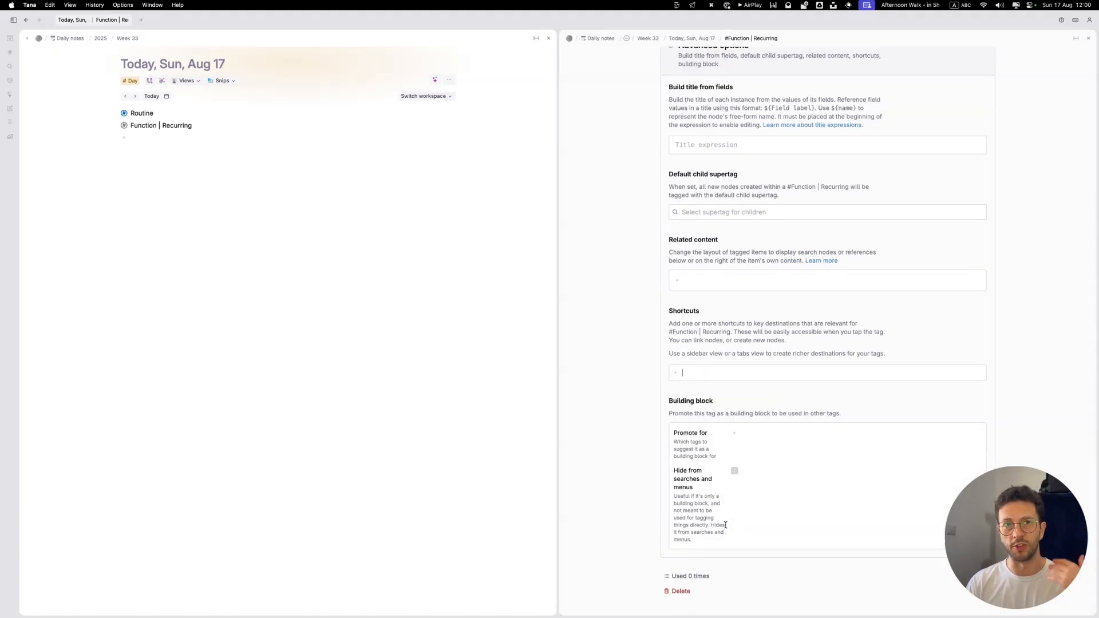
{"action": "left_click", "coordinate": [735, 471]}
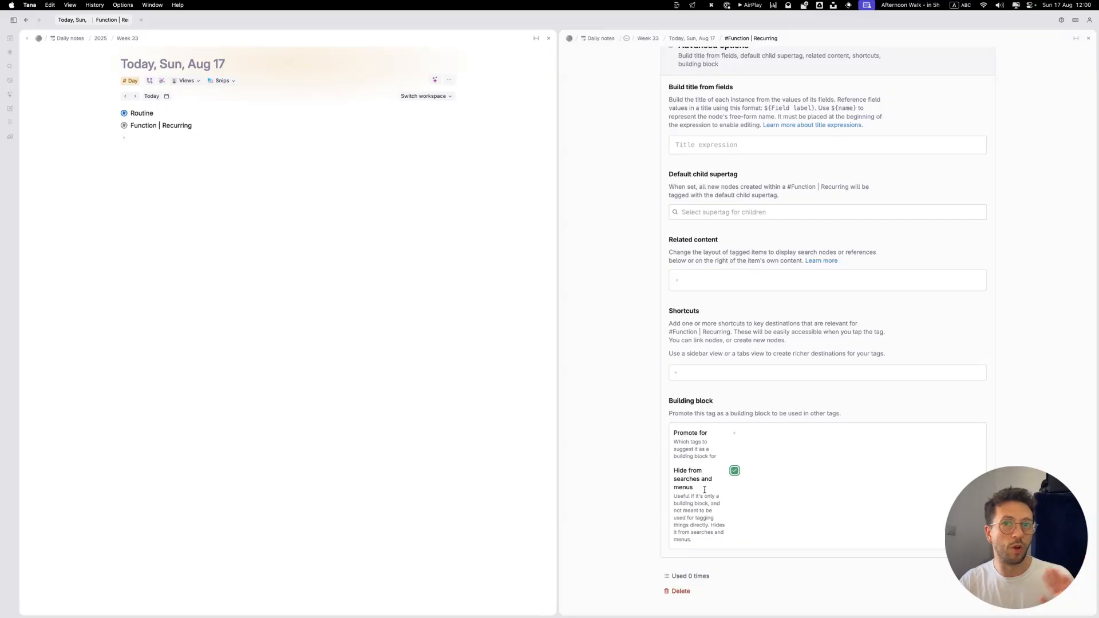
Step: Add an "Original Date" field of type Date to the Function | Recurring supertag's default content
{"action": "scroll", "coordinate": [705, 490], "scroll_direction": "up", "scroll_amount": 5}
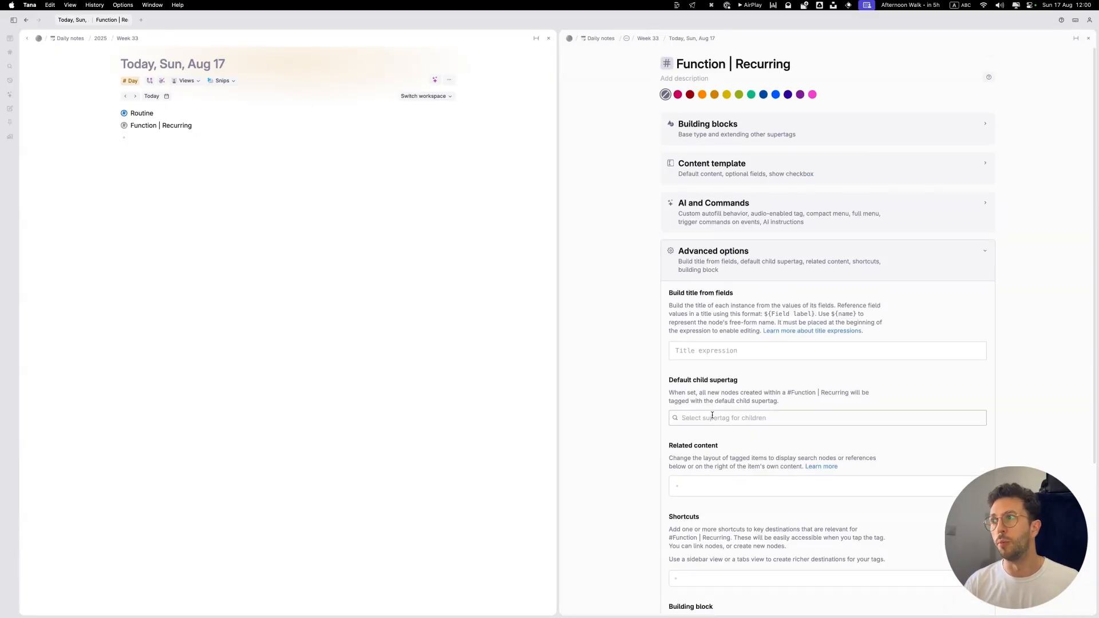
{"action": "left_click", "coordinate": [725, 173]}
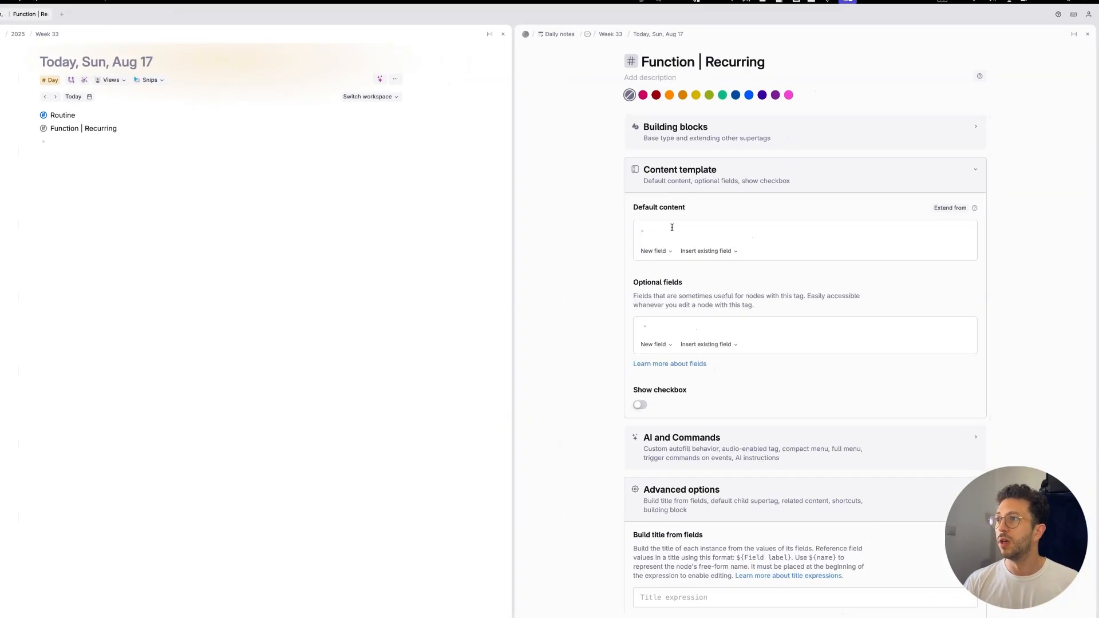
{"action": "left_click", "coordinate": [672, 228]}
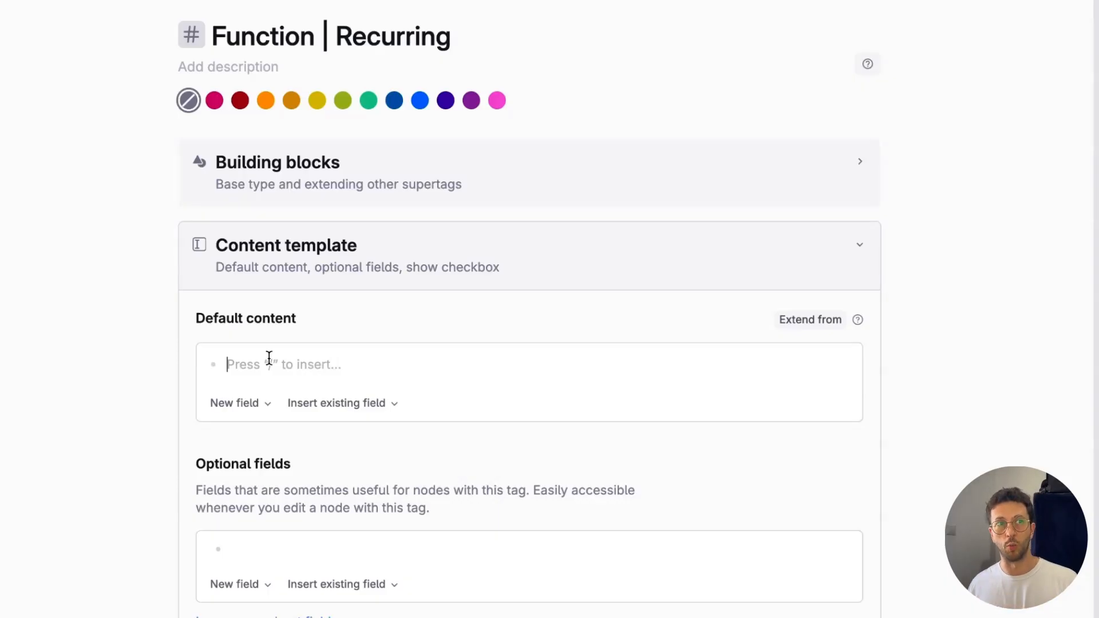
{"action": "type", "text": ">"}
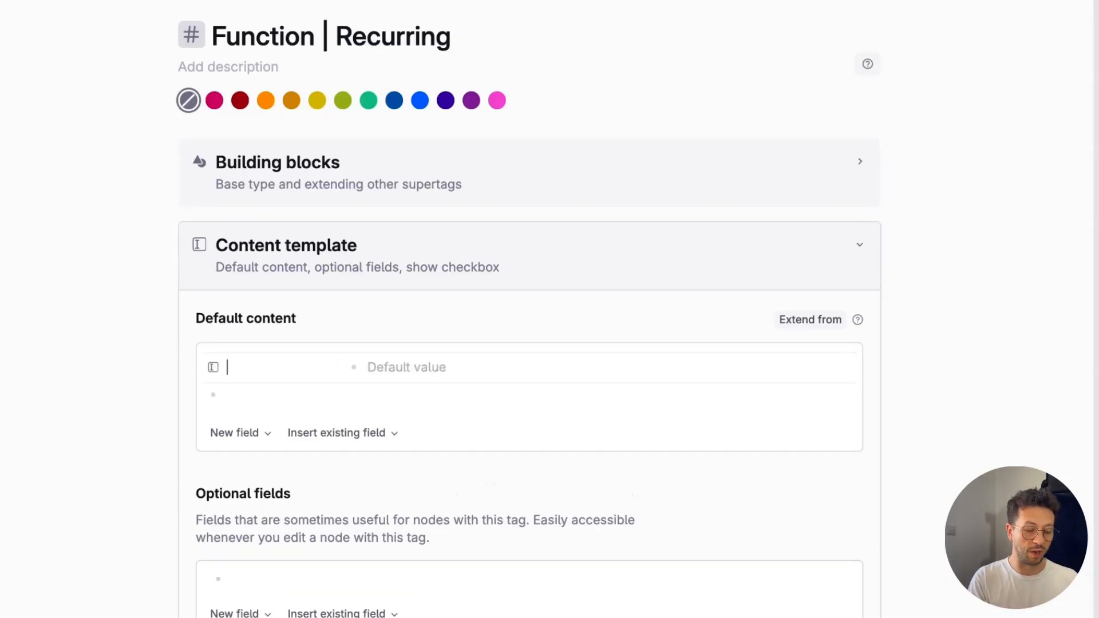
{"action": "type", "text": "Original Date"}
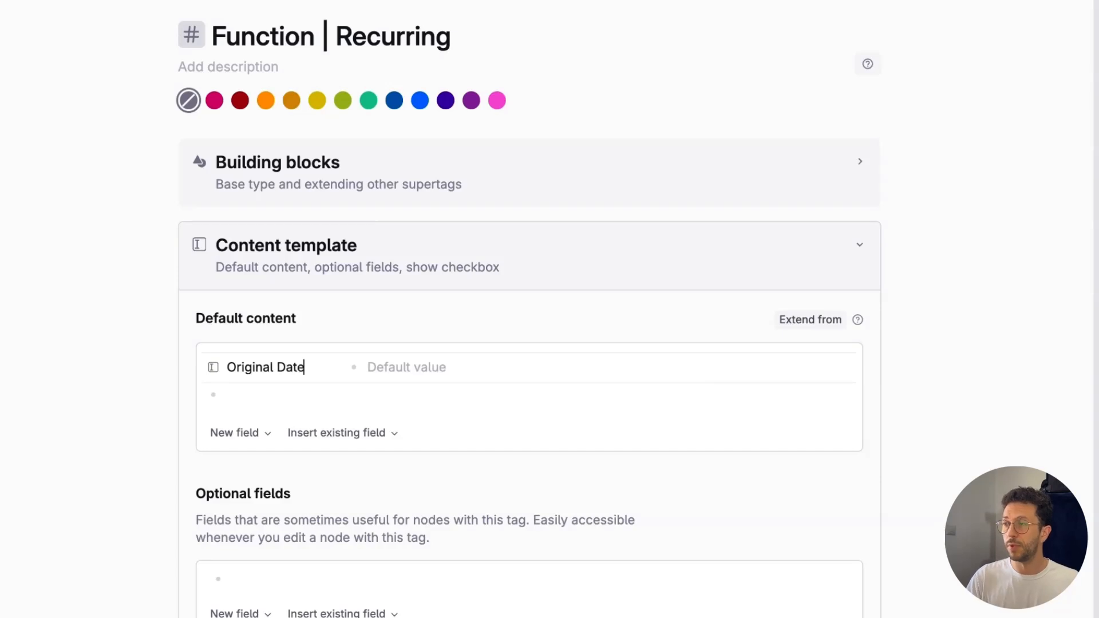
{"action": "left_click", "coordinate": [213, 369]}
{"action": "mouse_move", "coordinate": [309, 423]}
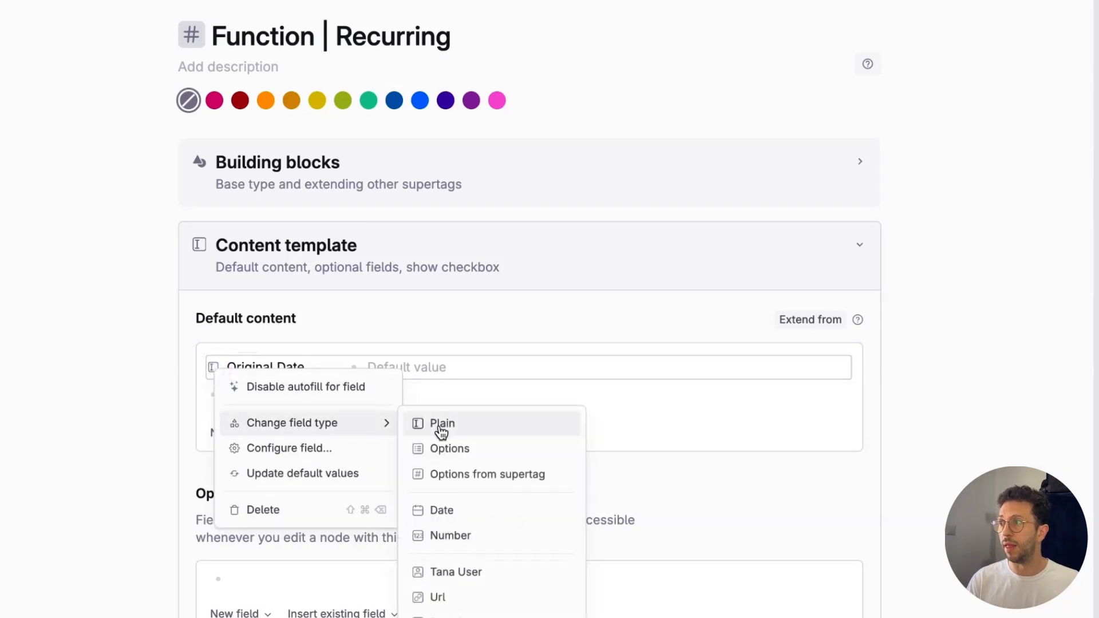
{"action": "left_click", "coordinate": [469, 517]}
Step: Add a "Recurrence time" field of type Options below Original Date in the default content
{"action": "left_click", "coordinate": [236, 394]}
{"action": "type", "text": ">"}
{"action": "scroll", "coordinate": [236, 394], "scroll_direction": "down", "scroll_amount": 3}
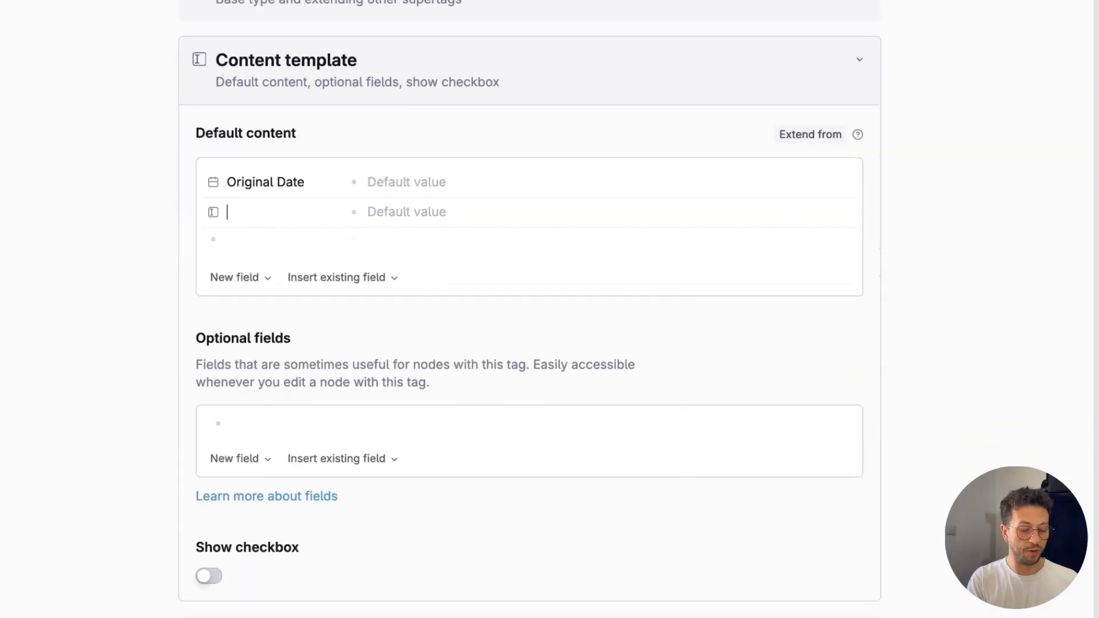
{"action": "type", "text": "Recurrence"}
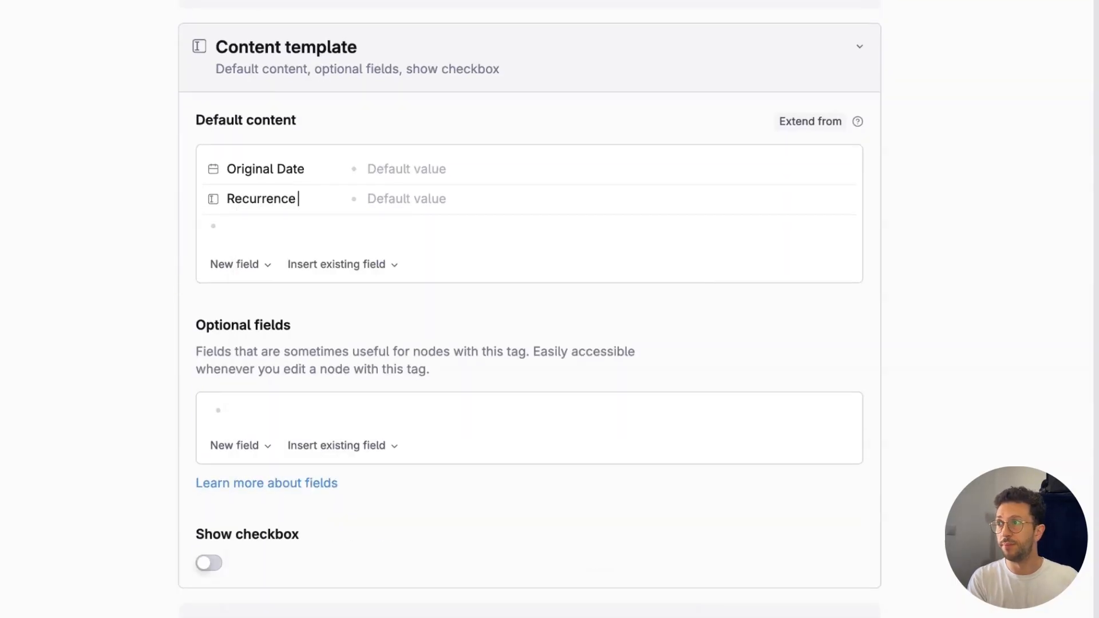
{"action": "type", "text": " time"}
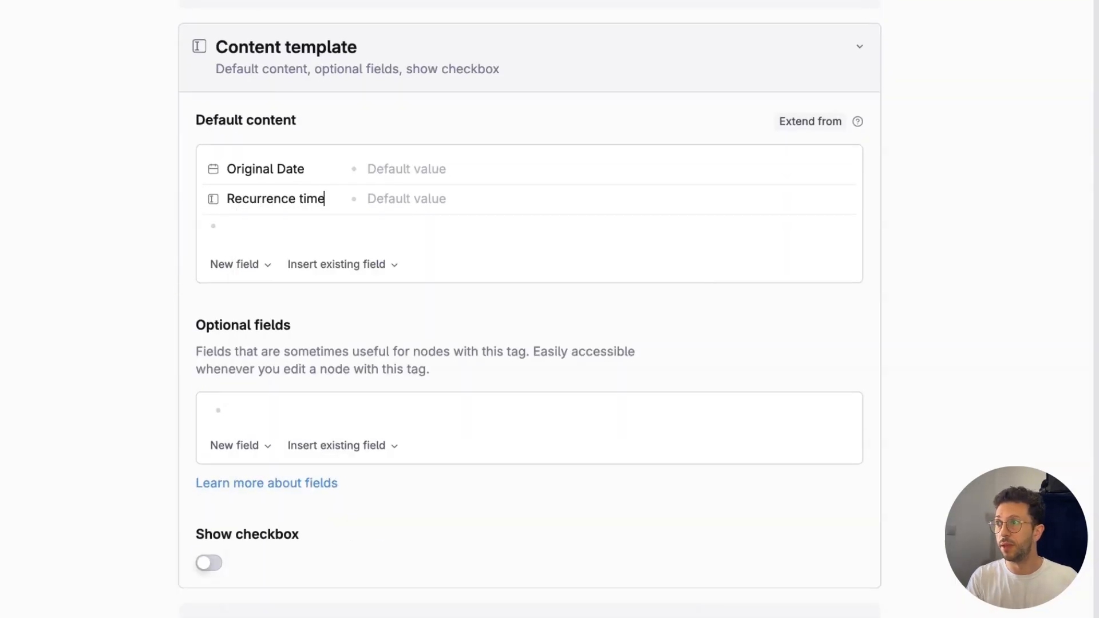
{"action": "right_click", "coordinate": [202, 203]}
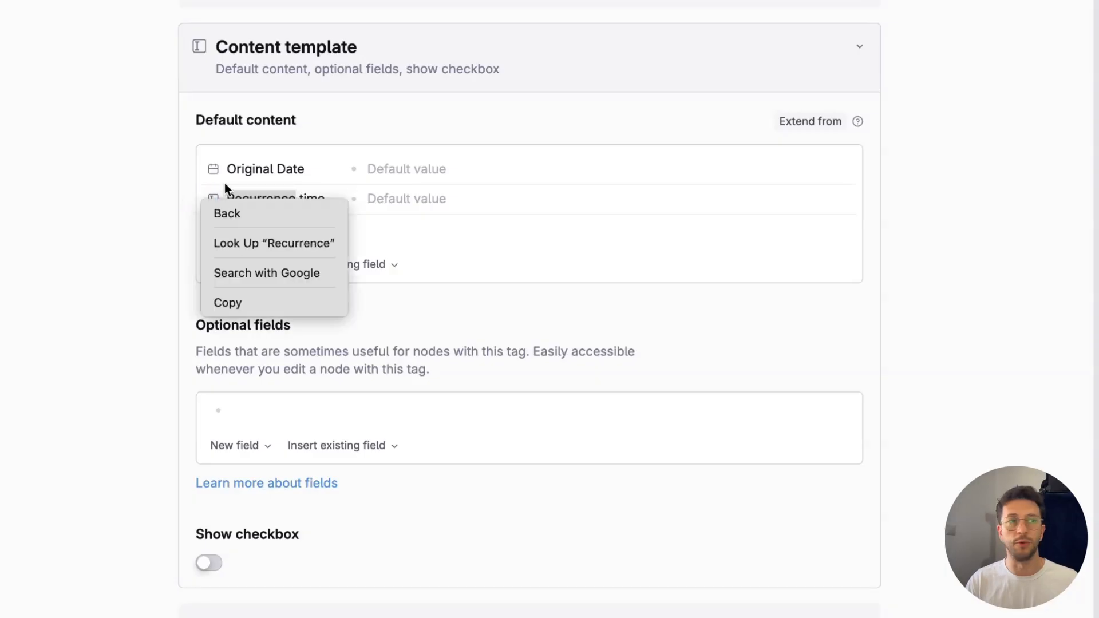
{"action": "left_click", "coordinate": [225, 184]}
{"action": "left_click", "coordinate": [214, 201]}
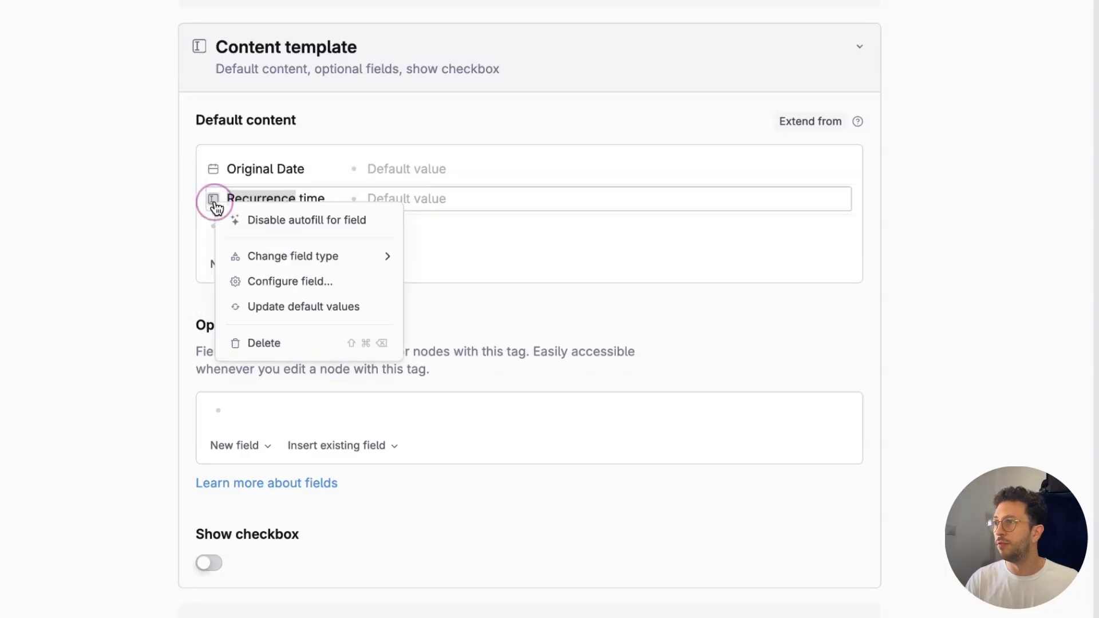
{"action": "mouse_move", "coordinate": [293, 262]}
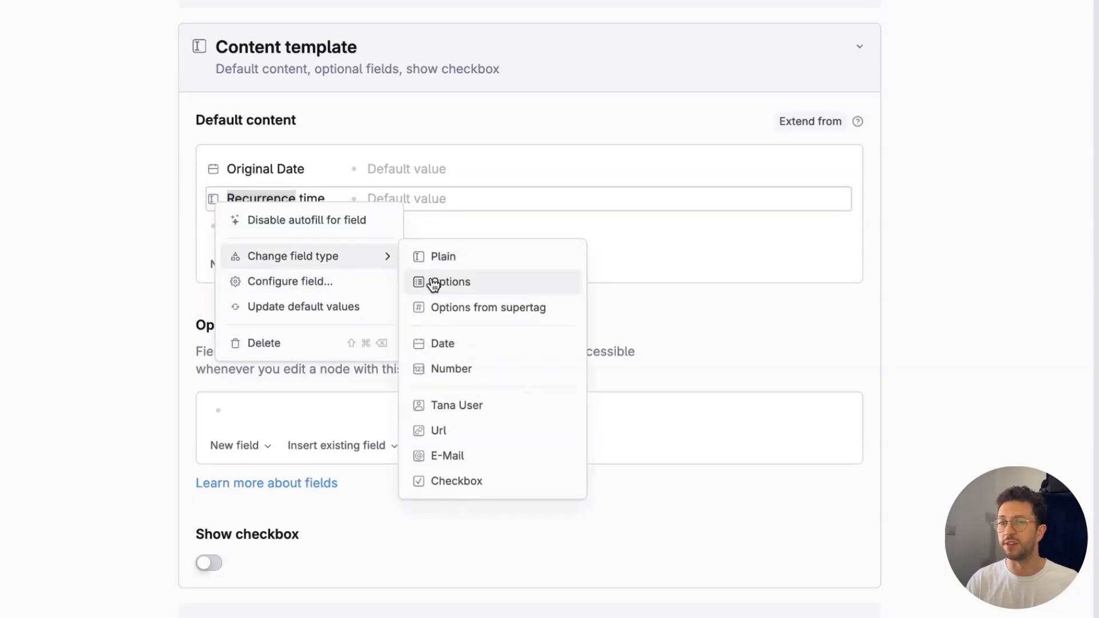
{"action": "left_click", "coordinate": [433, 282]}
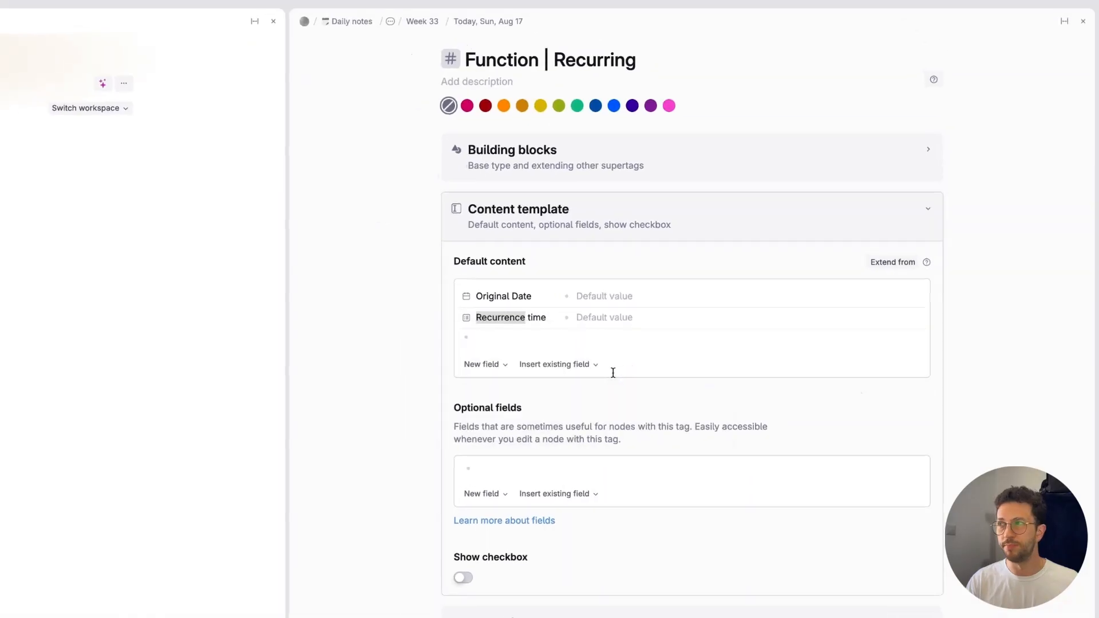
Step: Open the Recurrence time field's configuration and enter "minute (s)" and "hour (s)" under Sources of options
{"action": "left_click", "coordinate": [213, 199]}
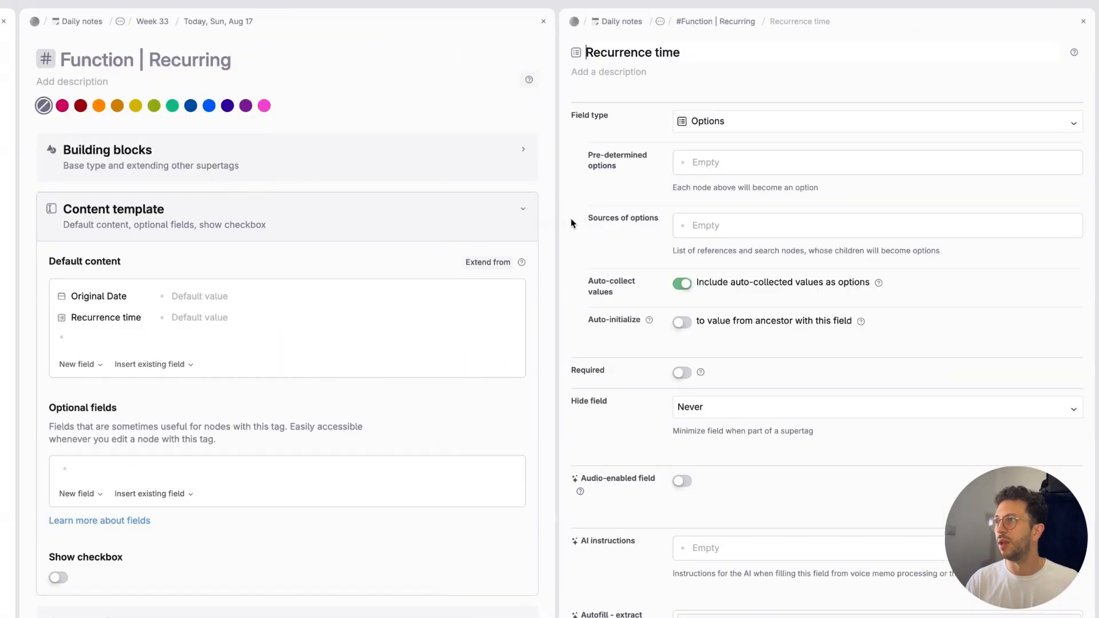
{"action": "left_click", "coordinate": [706, 229]}
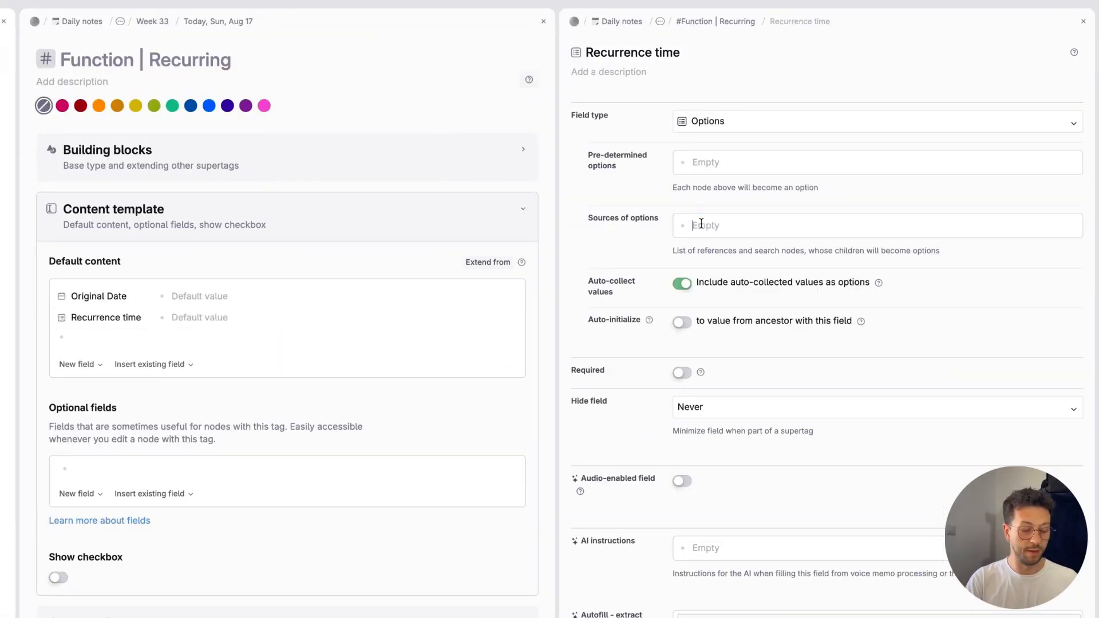
{"action": "type", "text": "da"}
{"action": "key", "text": "BackSpace"}
{"action": "key", "text": "BackSpace"}
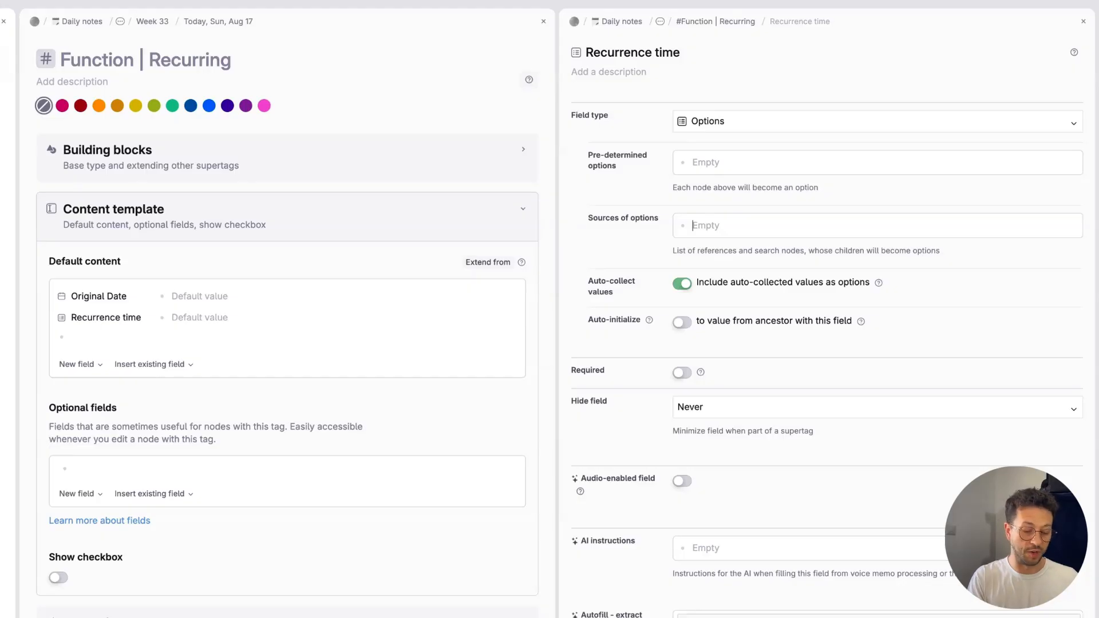
{"action": "type", "text": "minutes"}
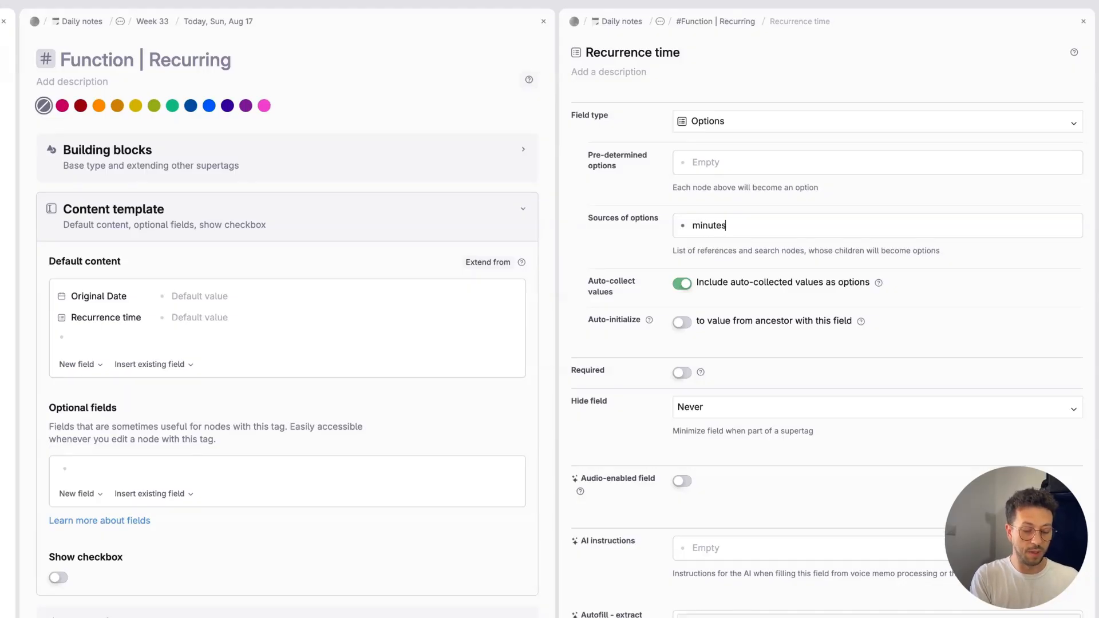
{"action": "key", "text": "BackSpace"}
{"action": "type", "text": "(s)"}
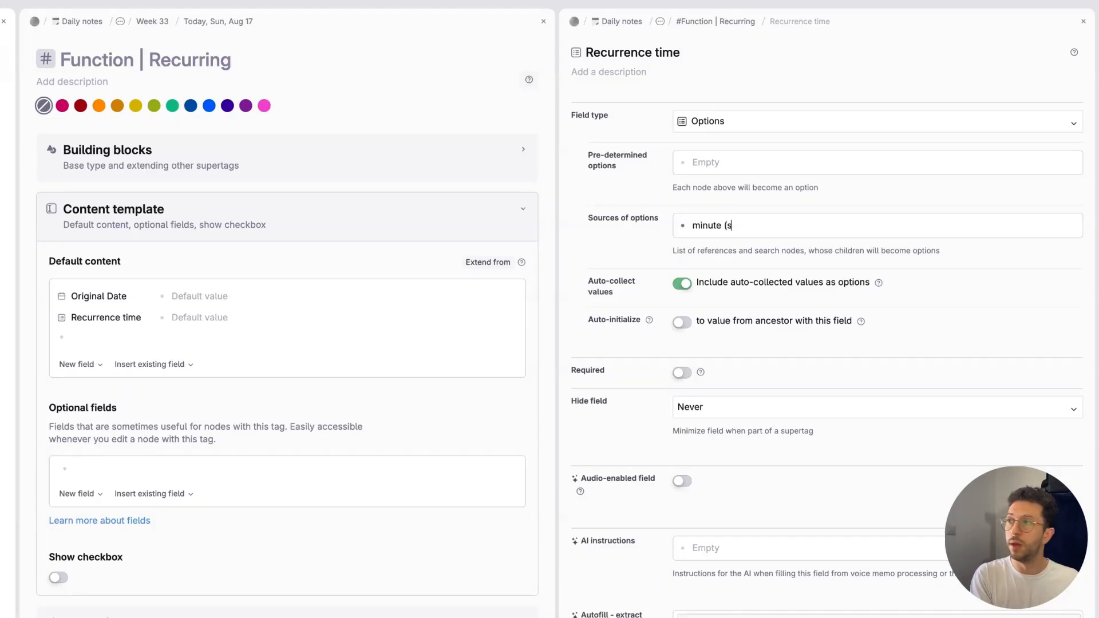
{"action": "key", "text": "Return"}
{"action": "type", "text": "hour ("}
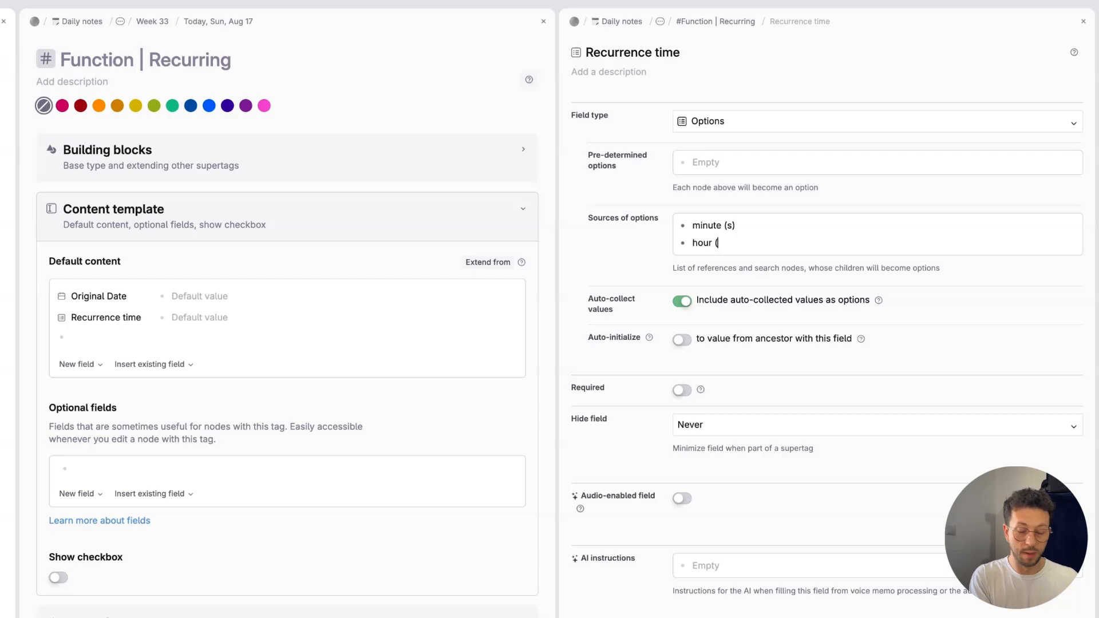
{"action": "type", "text": "s)"}
{"action": "key", "text": "Return"}
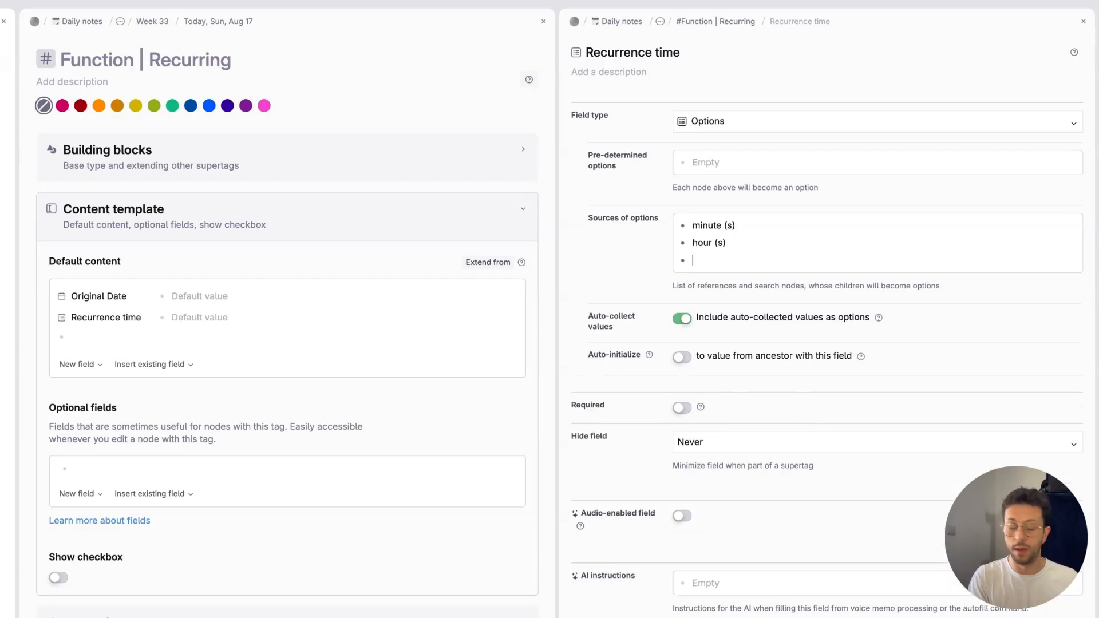
Step: Add "day (s)" and "week (s)" below hour (s) in the Recurrence time field's Sources of options
{"action": "type", "text": "day("}
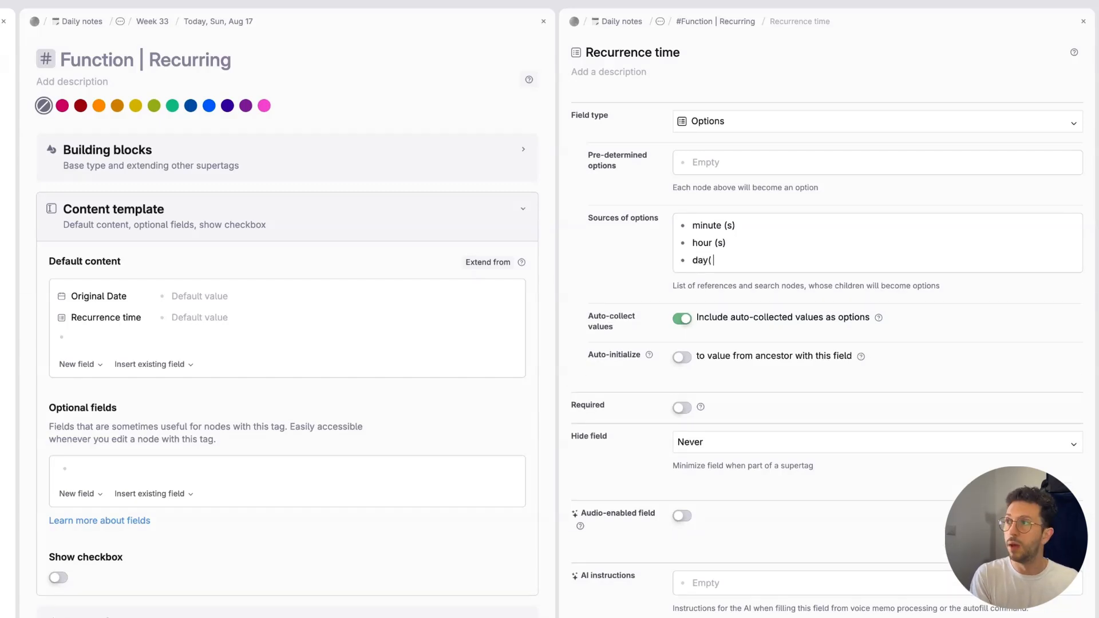
{"action": "key", "text": "BackSpace"}
{"action": "type", "text": "(s"}
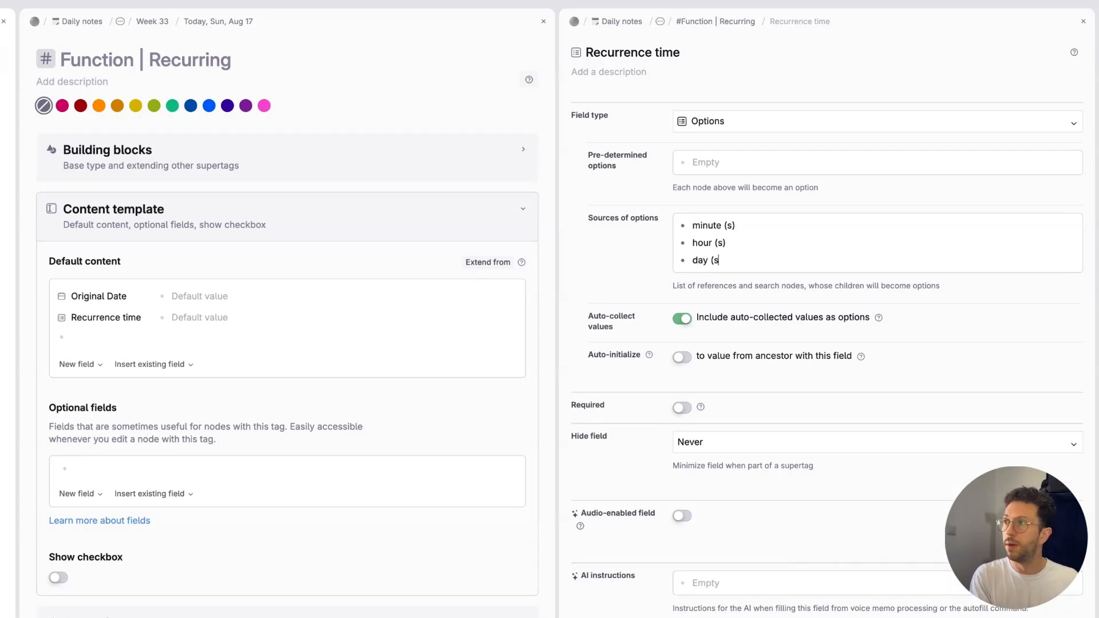
{"action": "type", "text": ")"}
{"action": "key", "text": "Return"}
{"action": "type", "text": "We"}
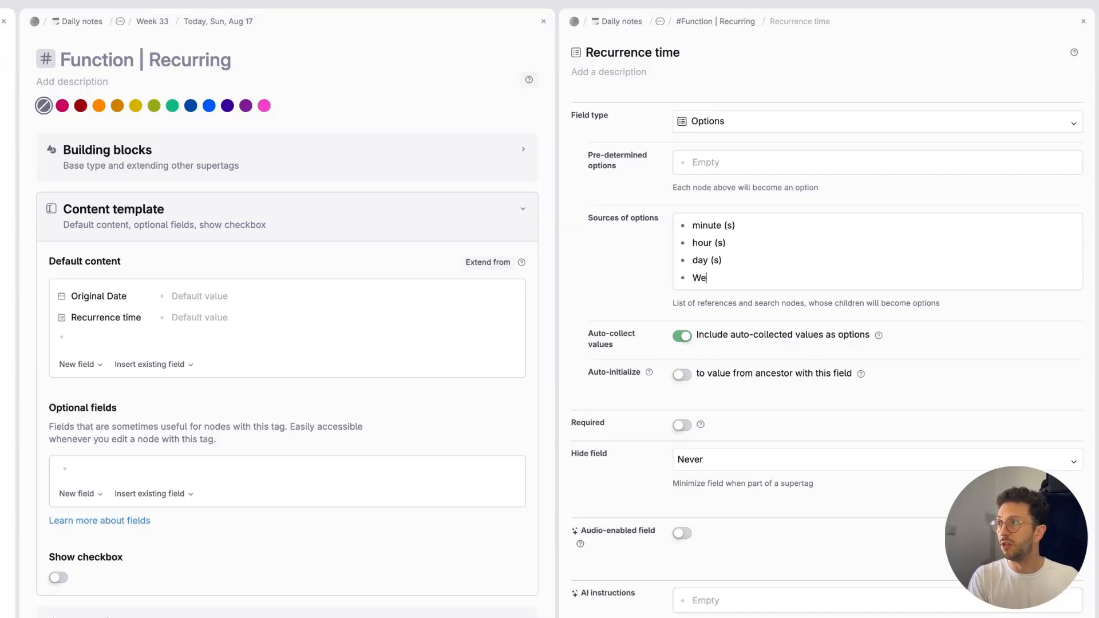
{"action": "key", "text": "BackSpace"}
{"action": "key", "text": "BackSpace"}
{"action": "type", "text": "week (s"}
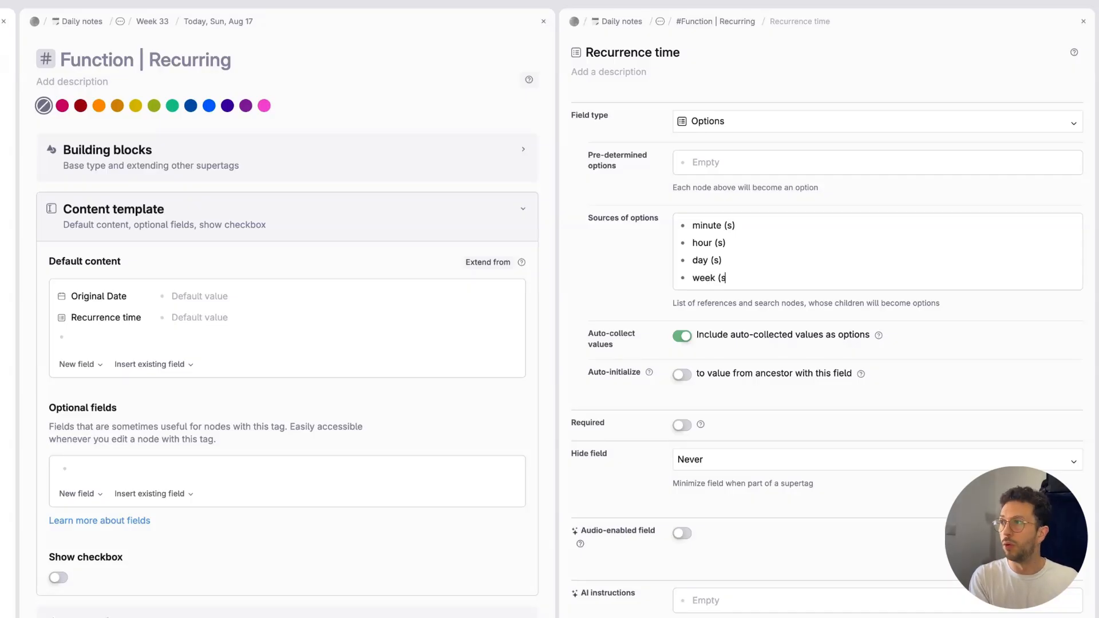
{"action": "type", "text": ")"}
{"action": "key", "text": "Return"}
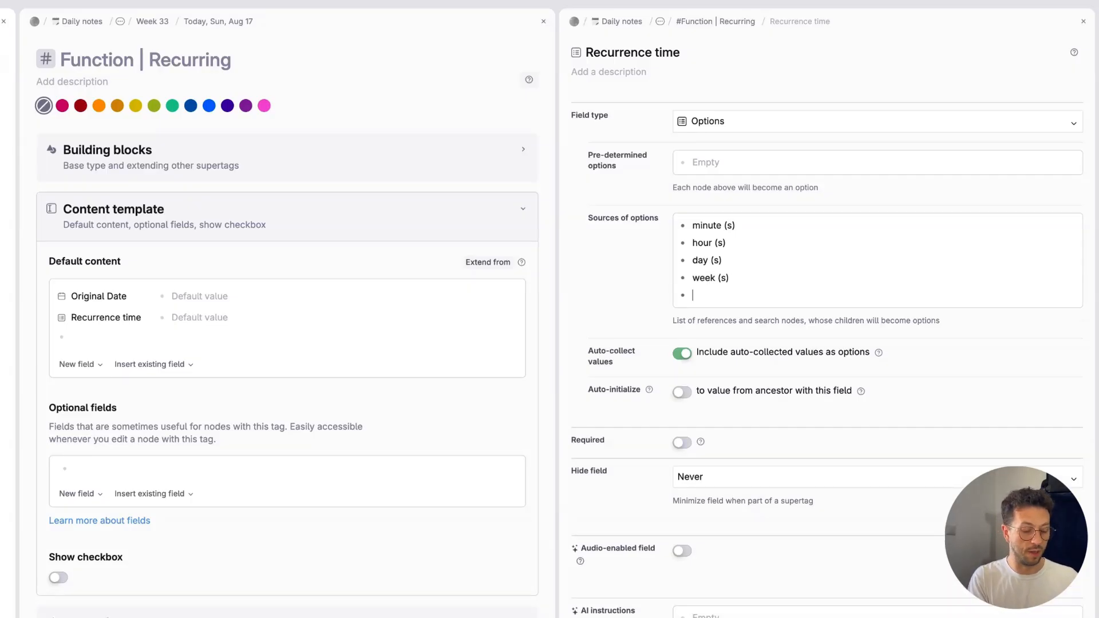
Step: Add "month (s)" and "year (s)" at the end of the Recurrence time field's Sources of options
{"action": "type", "text": "month (s)"}
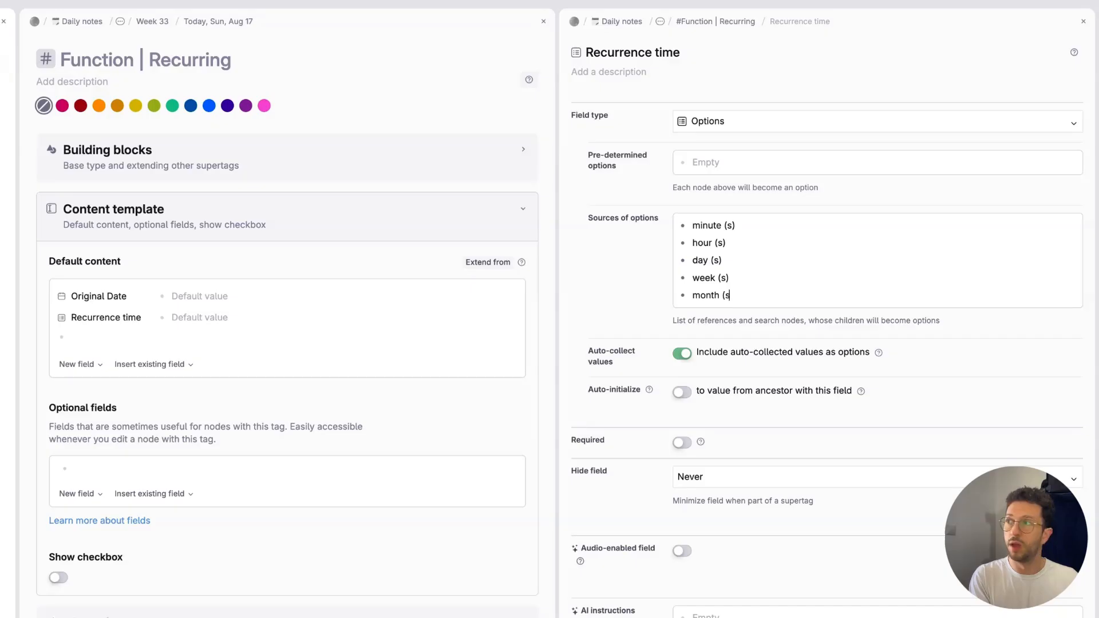
{"action": "key", "text": "Return"}
{"action": "type", "text": "years"}
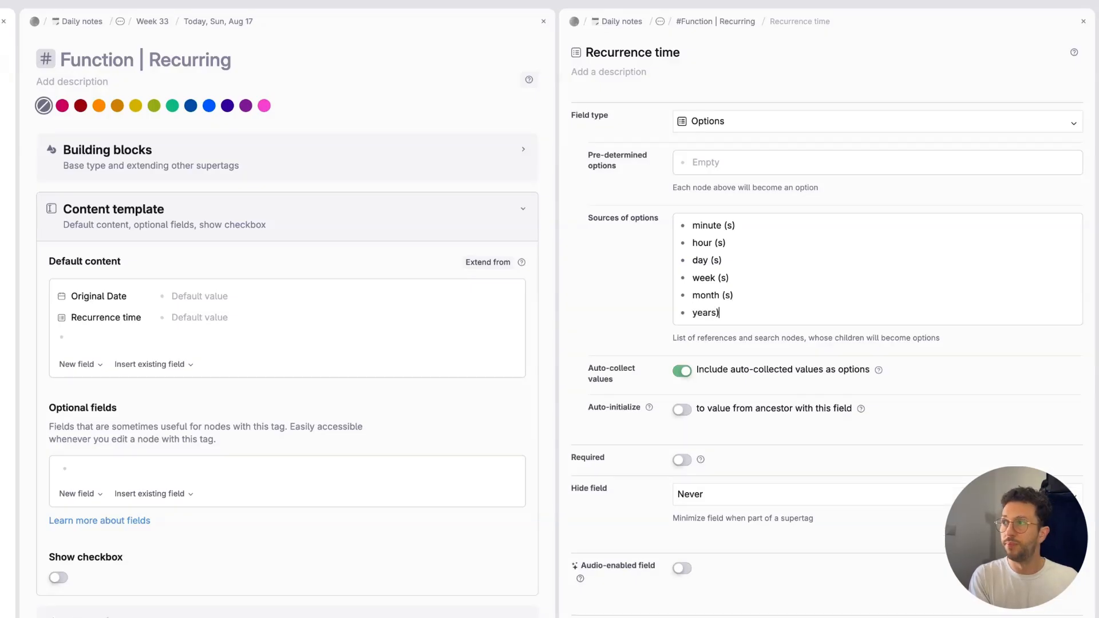
{"action": "key", "text": "BackSpace"}
{"action": "type", "text": "(s)"}
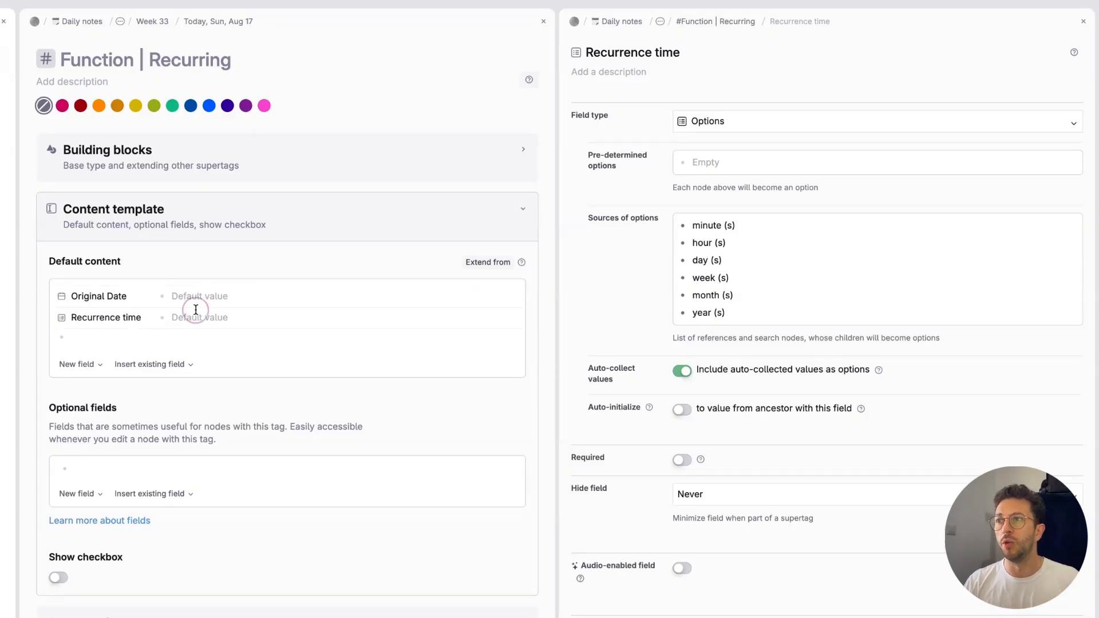
Step: Move all six time units, minute (s) through year (s), from Sources of options to Pre-determined options
{"action": "left_click", "coordinate": [172, 318]}
{"action": "left_click", "coordinate": [122, 317]}
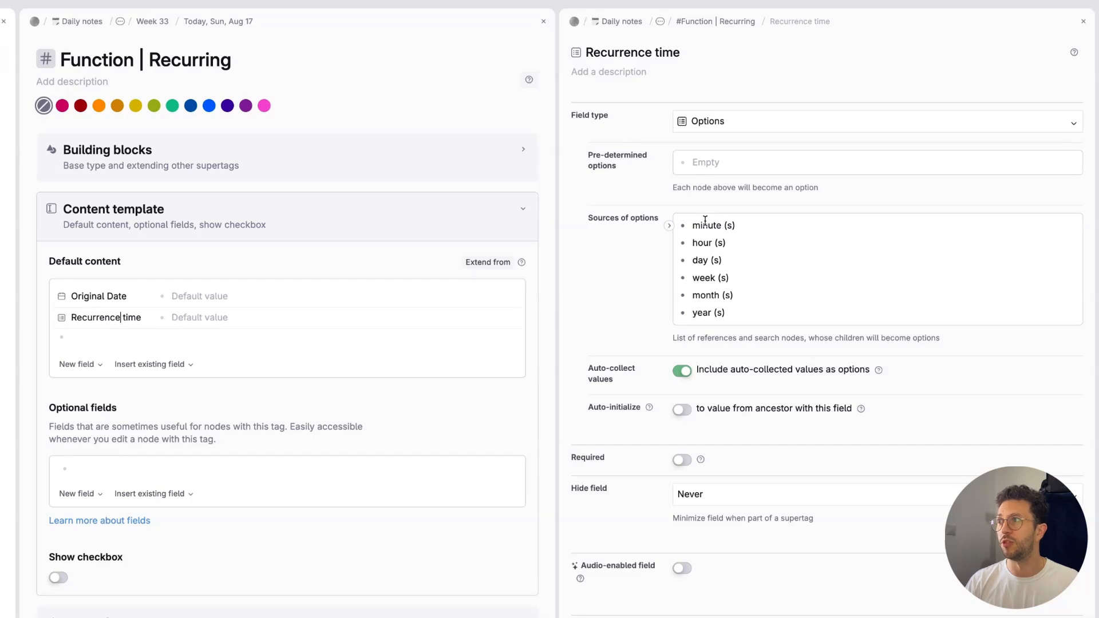
{"action": "left_click_drag", "start_coordinate": [707, 225], "coordinate": [724, 314]}
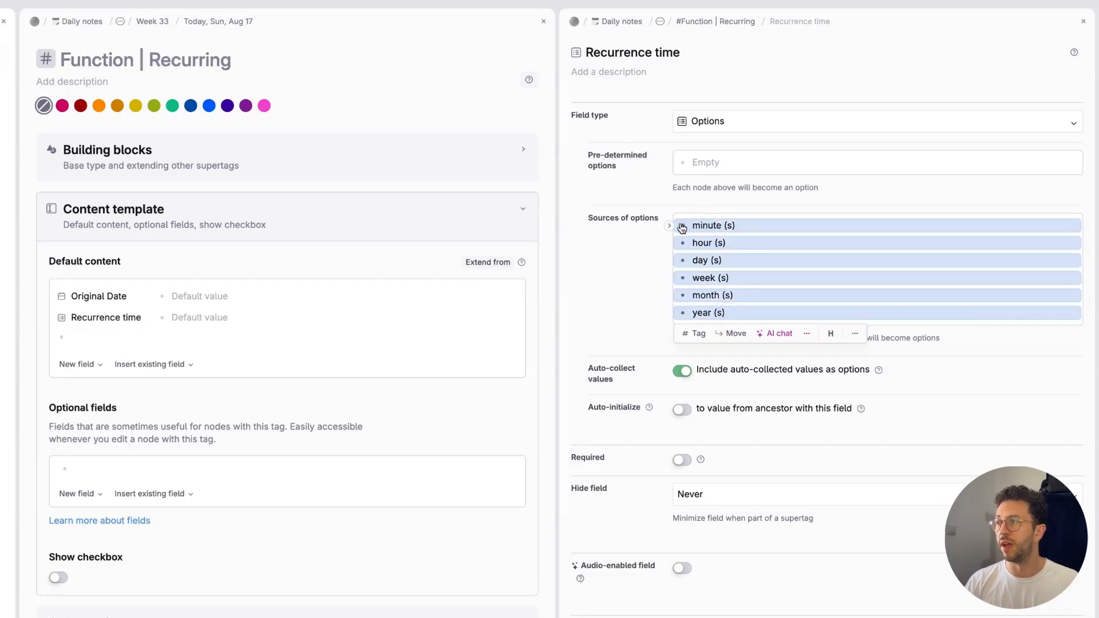
{"action": "left_click_drag", "start_coordinate": [682, 226], "coordinate": [696, 167]}
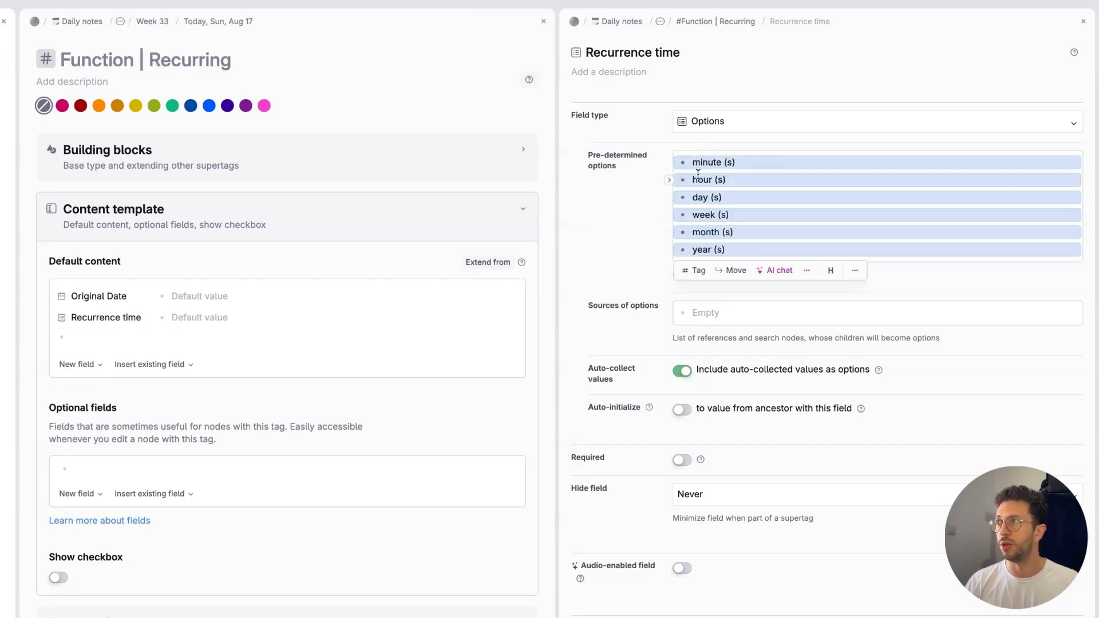
{"action": "left_click", "coordinate": [590, 173]}
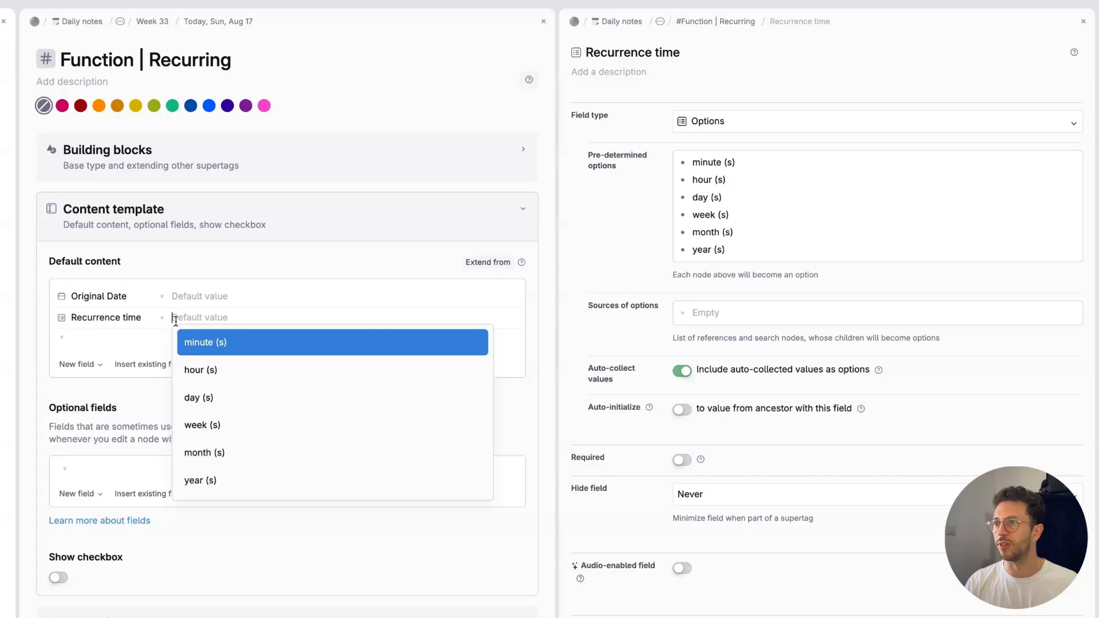
Step: Add a "Number of" field of type Number to the default content and place it above Recurrence time
{"action": "left_click", "coordinate": [92, 350]}
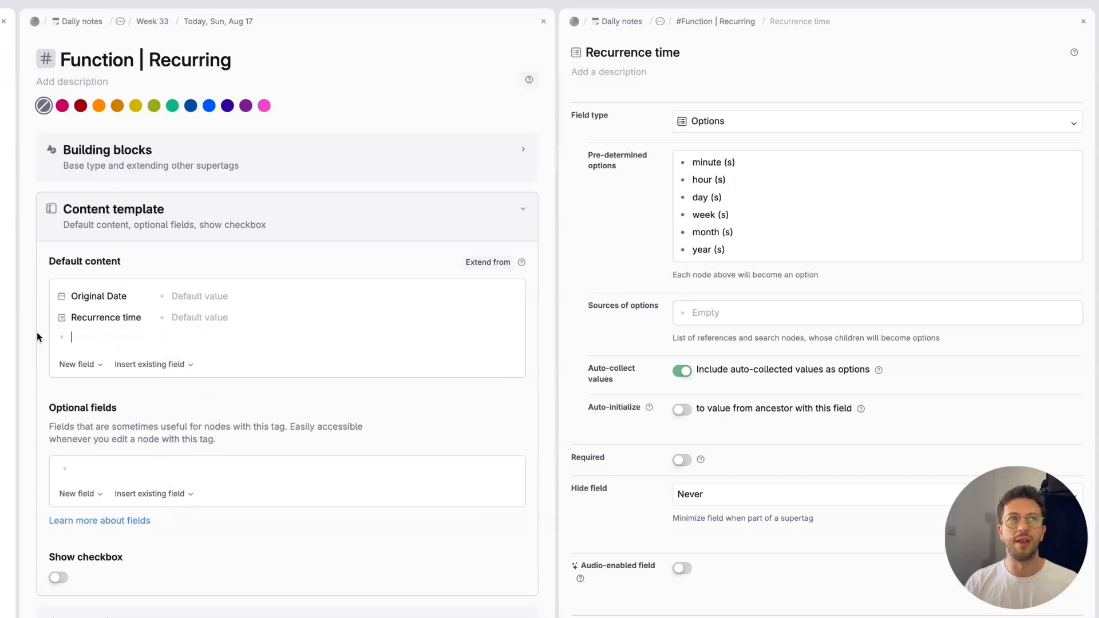
{"action": "type", "text": ">"}
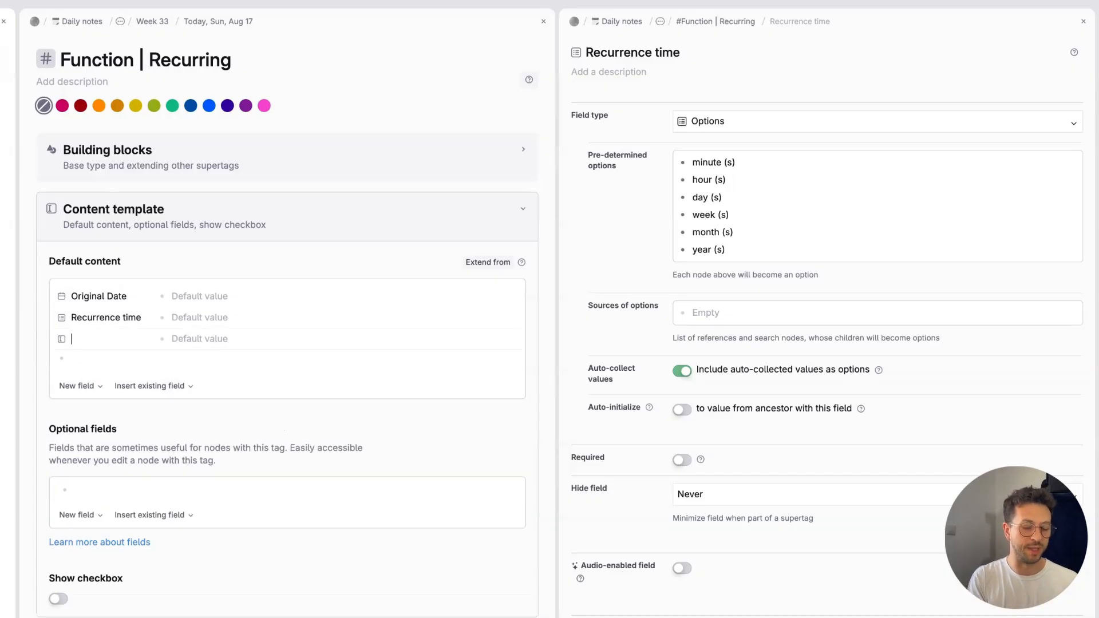
{"action": "type", "text": "Number of"}
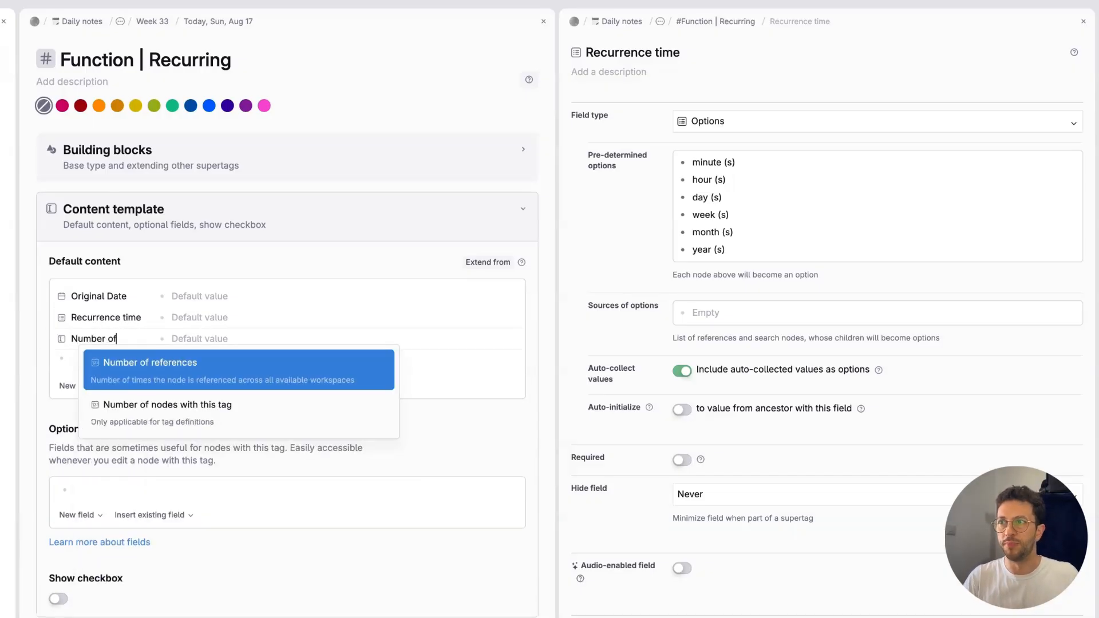
{"action": "key", "text": "Escape"}
{"action": "left_click", "coordinate": [62, 339]}
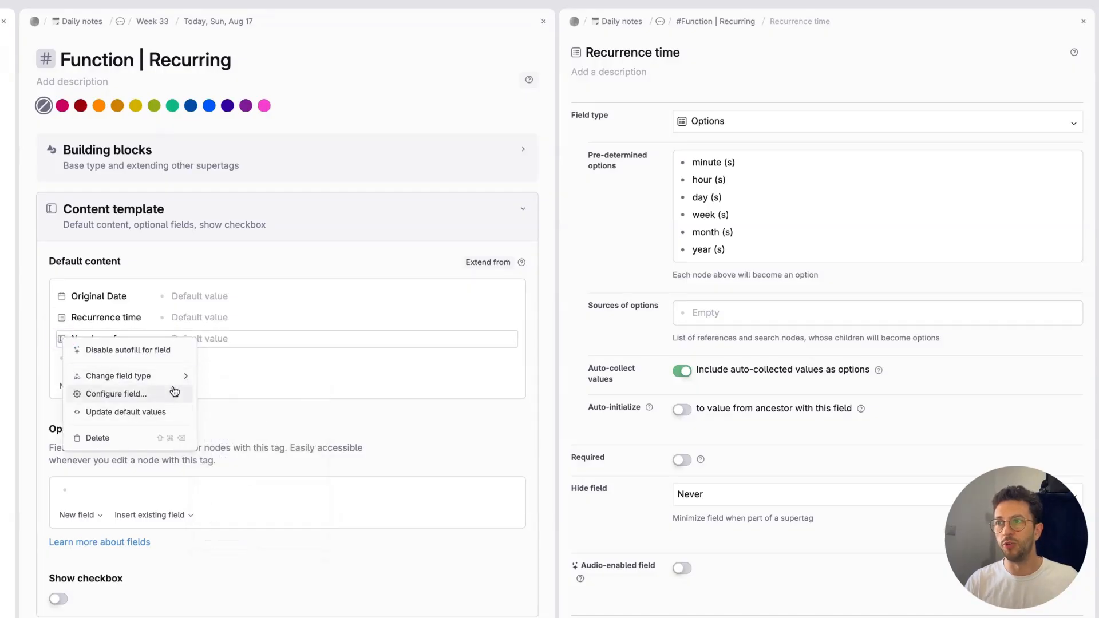
{"action": "mouse_move", "coordinate": [177, 376]}
{"action": "left_click", "coordinate": [247, 458]}
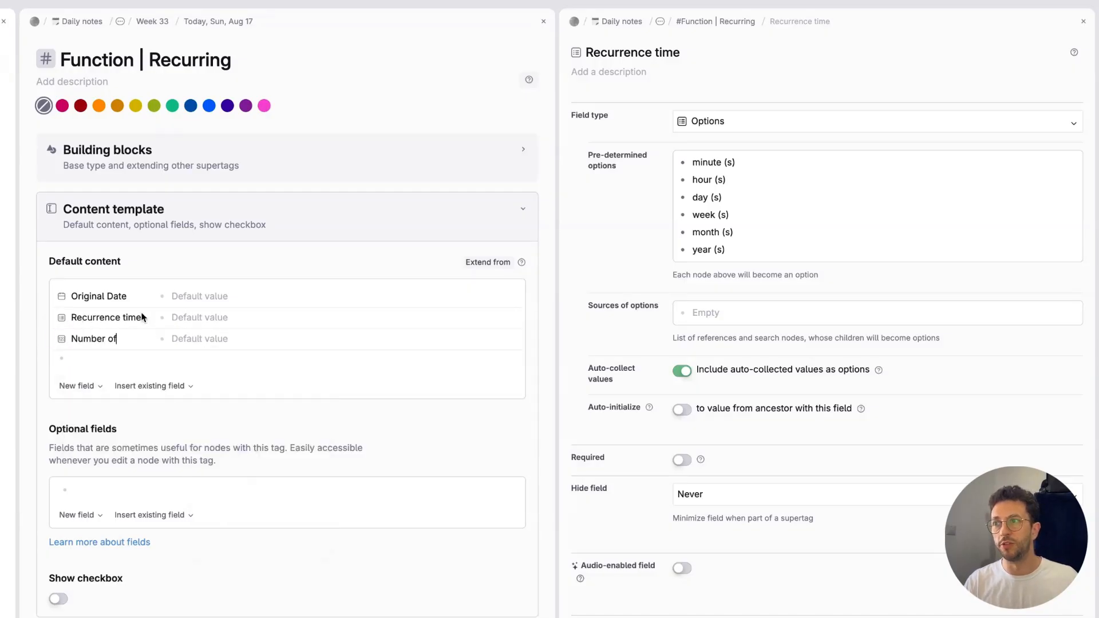
{"action": "left_click", "coordinate": [190, 347]}
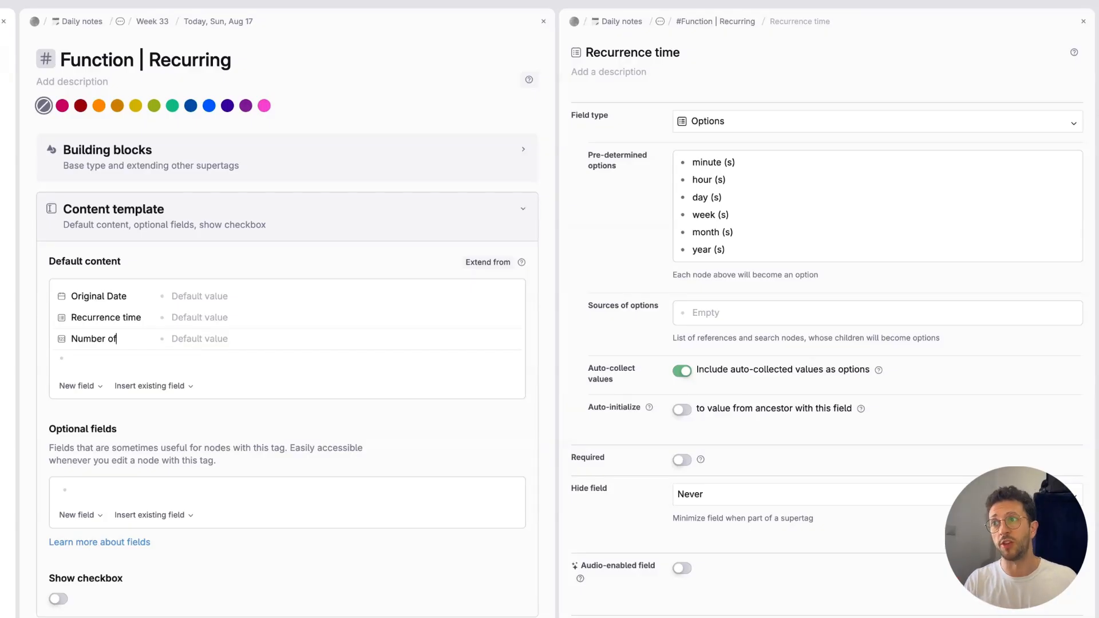
{"action": "key", "text": "super+shift+Up"}
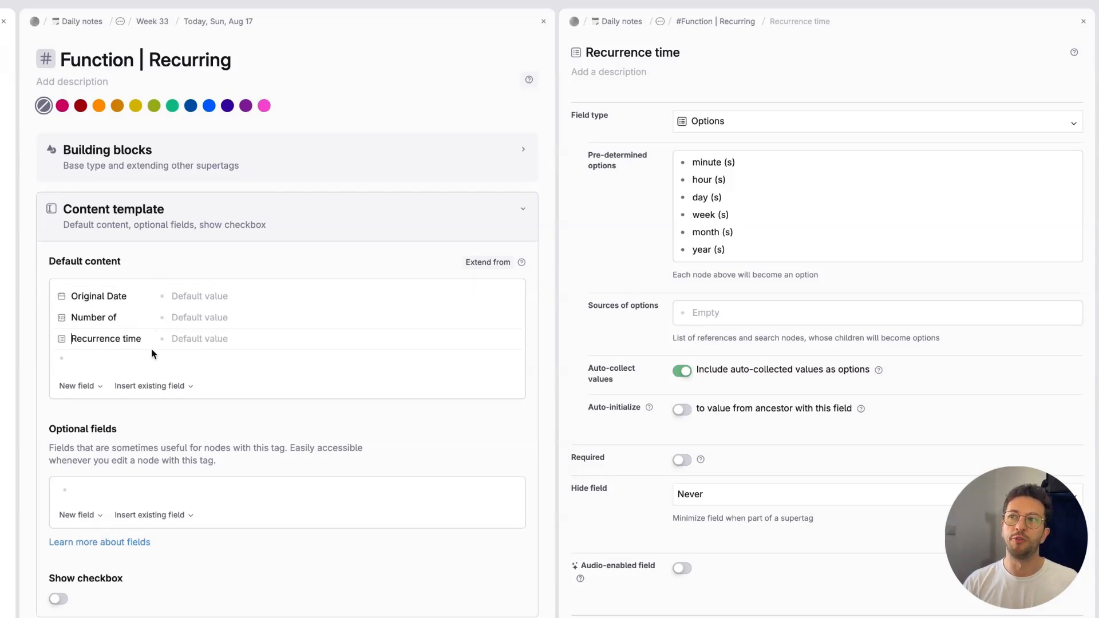
Step: Insert the existing Due date field below Recurrence time in the Function | Recurring default content
{"action": "left_click", "coordinate": [127, 367]}
{"action": "type", "text": ">"}
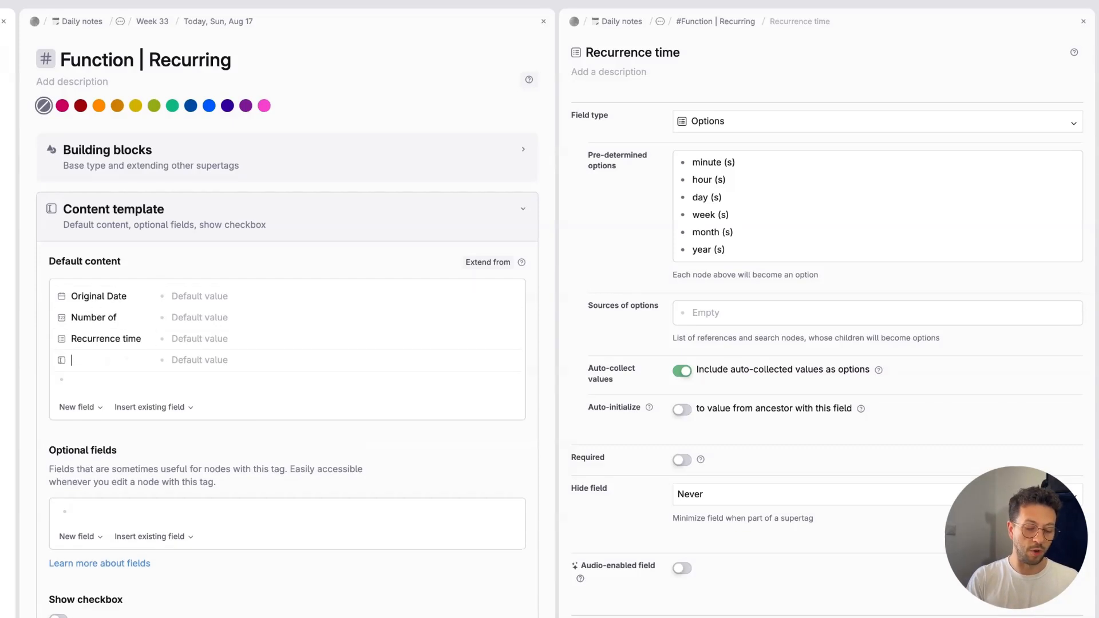
{"action": "type", "text": "date"}
{"action": "key", "text": "Down"}
{"action": "key", "text": "Return"}
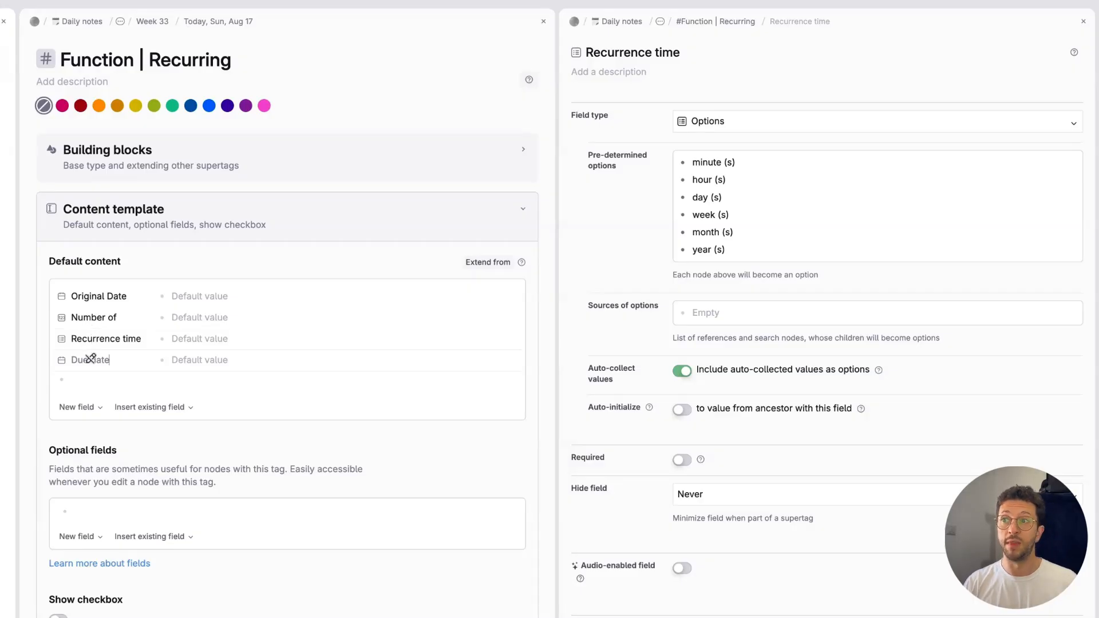
{"action": "left_click", "coordinate": [180, 358]}
{"action": "key", "text": "Escape"}
Step: Collapse the Content template and Advanced options sections of Function | Recurring and expand its AI and Commands settings
{"action": "left_click", "coordinate": [160, 211]}
{"action": "scroll", "coordinate": [160, 211], "scroll_direction": "down", "scroll_amount": 3}
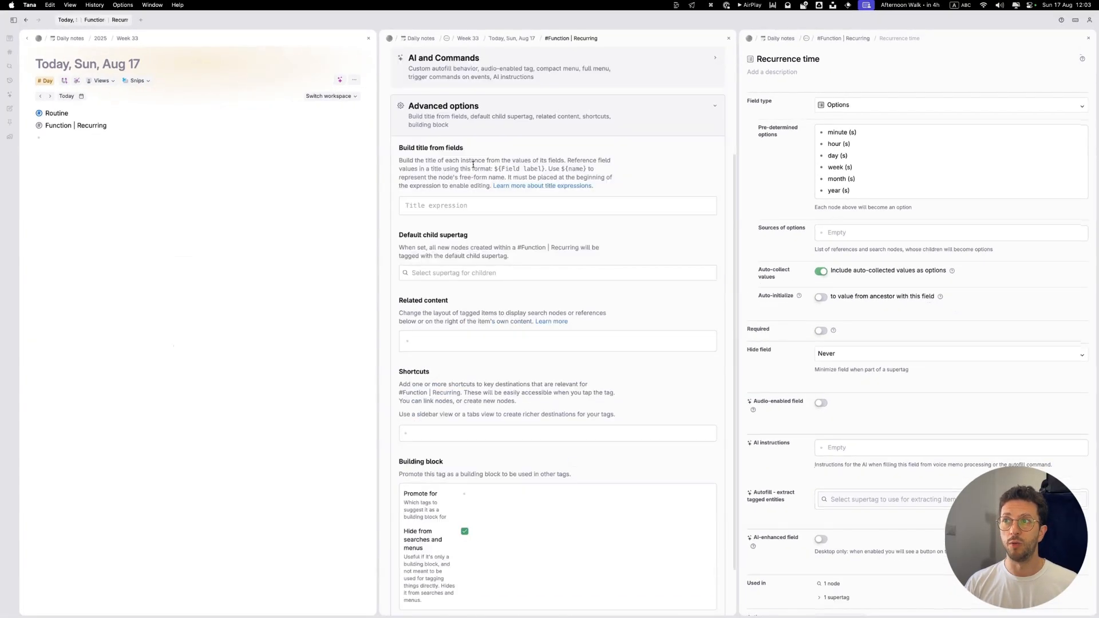
{"action": "left_click", "coordinate": [466, 122]}
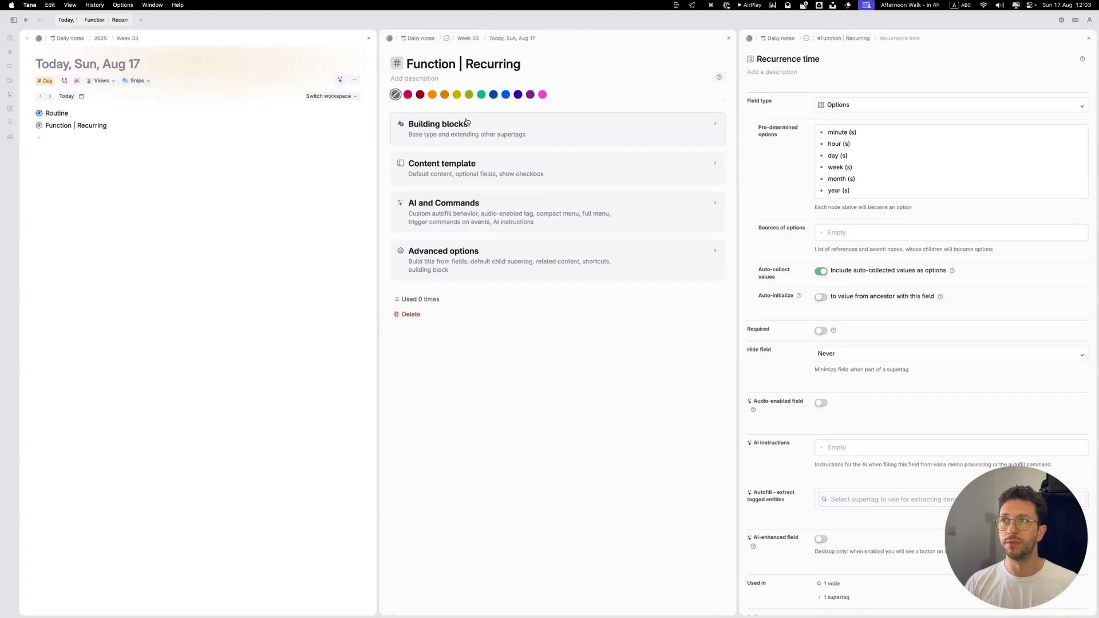
{"action": "left_click", "coordinate": [471, 207]}
{"action": "scroll", "coordinate": [473, 206], "scroll_direction": "down", "scroll_amount": 5}
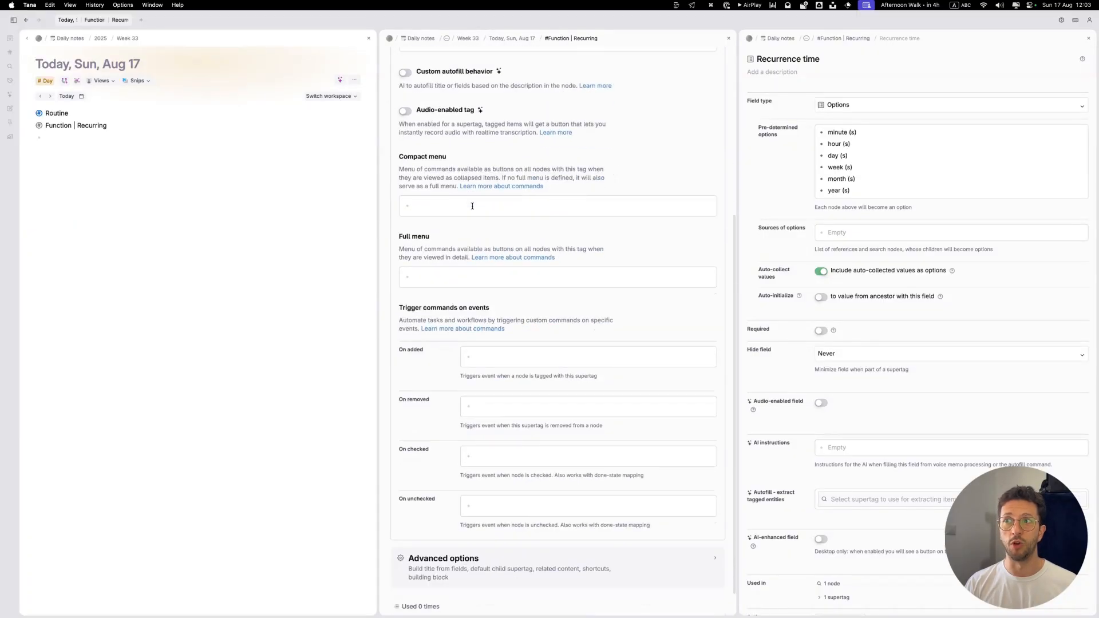
{"action": "scroll", "coordinate": [472, 206], "scroll_direction": "down", "scroll_amount": 2}
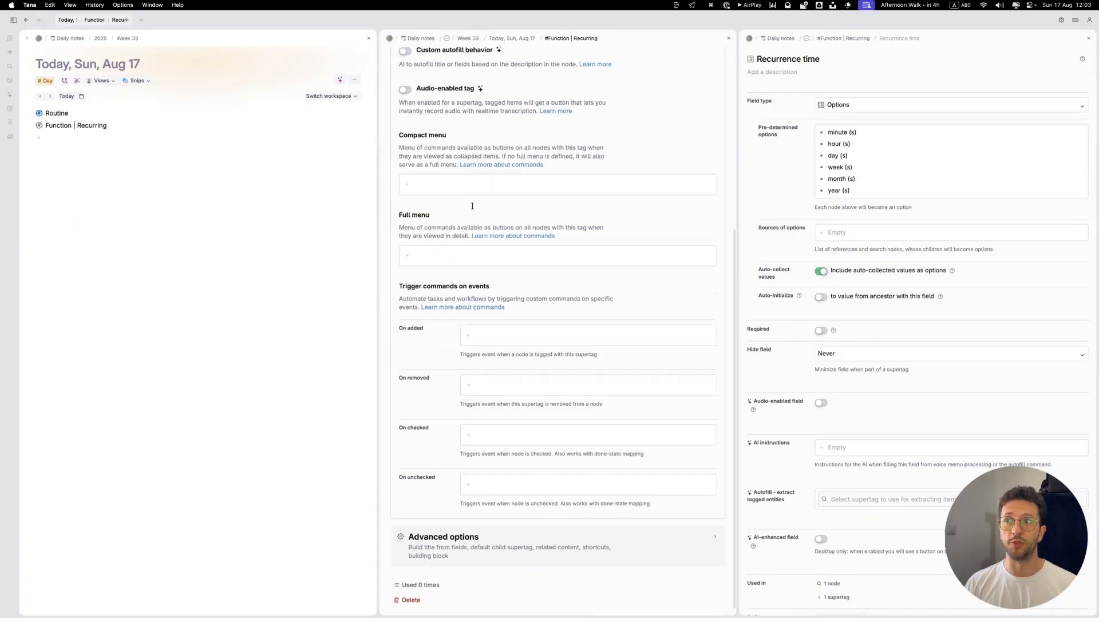
{"action": "left_click", "coordinate": [472, 421]}
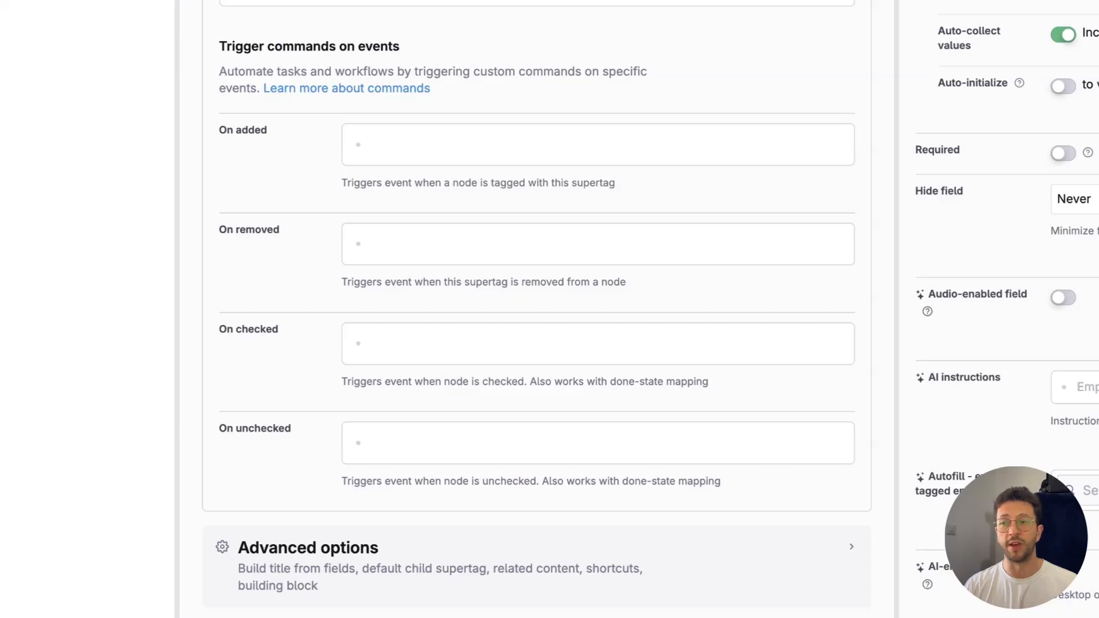
Step: Create a command named "Reset Due Date for Next Event" for the On checked event
{"action": "left_click", "coordinate": [412, 146]}
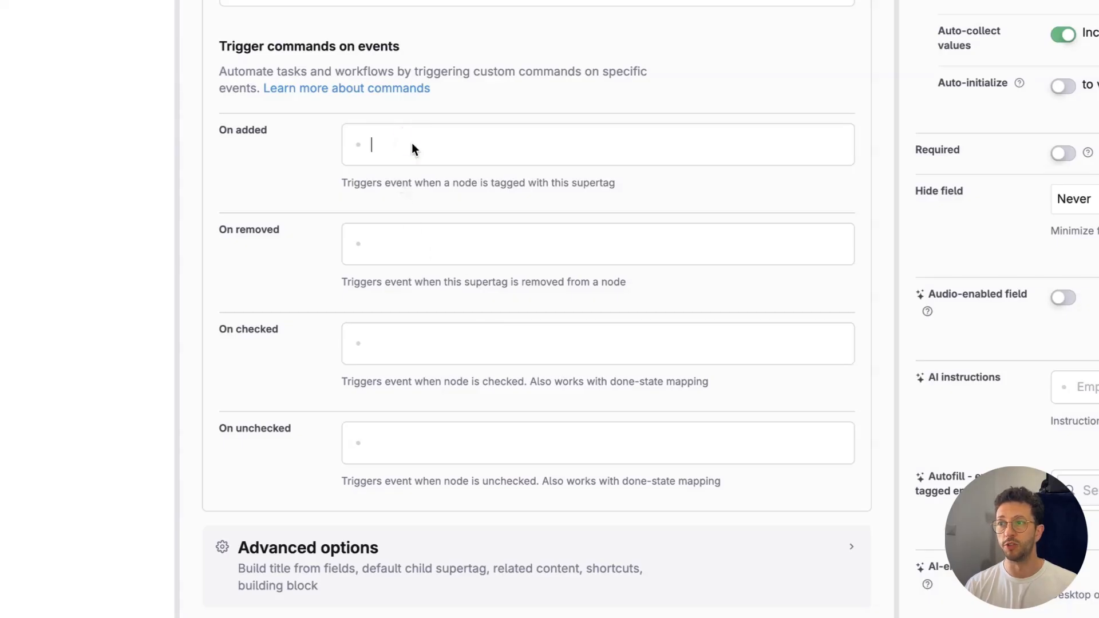
{"action": "left_click", "coordinate": [422, 348]}
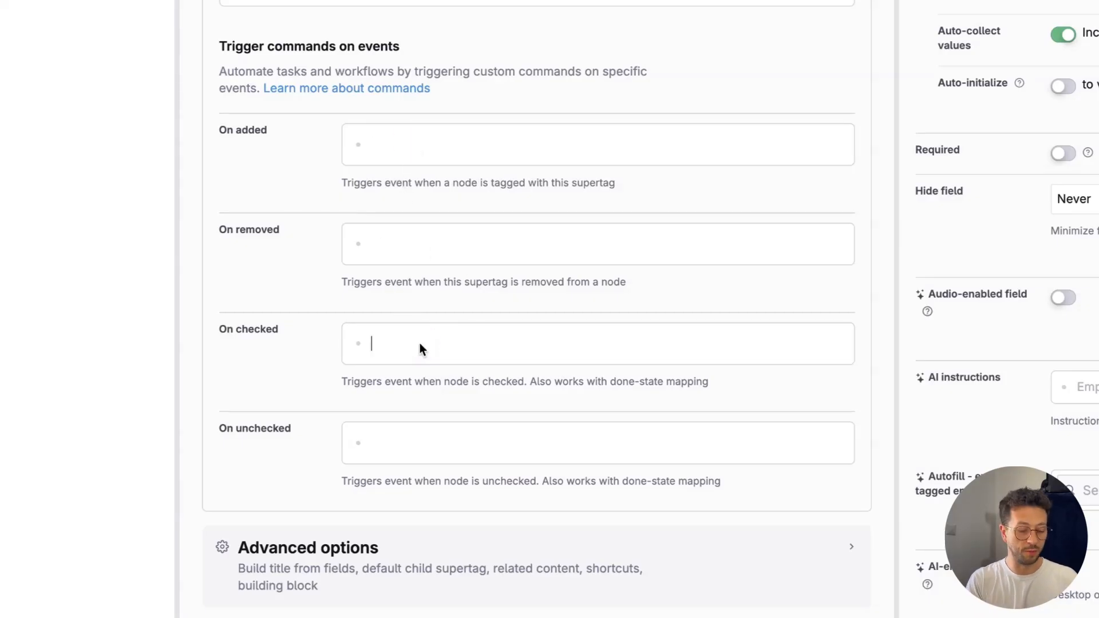
{"action": "type", "text": "Reset Due "}
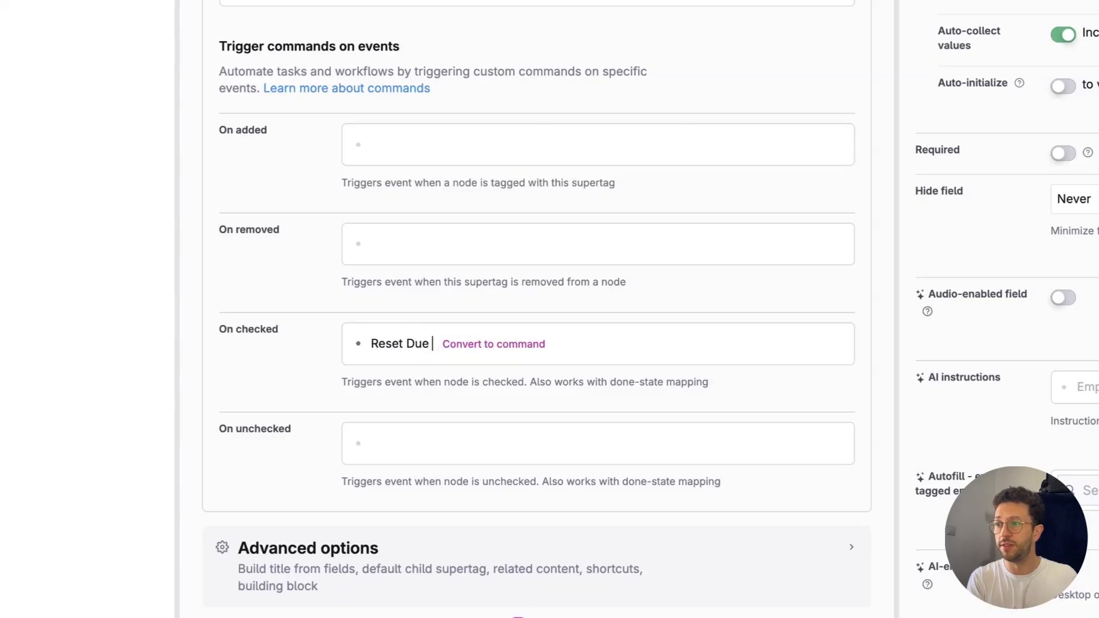
{"action": "type", "text": "Date for Next Ev"}
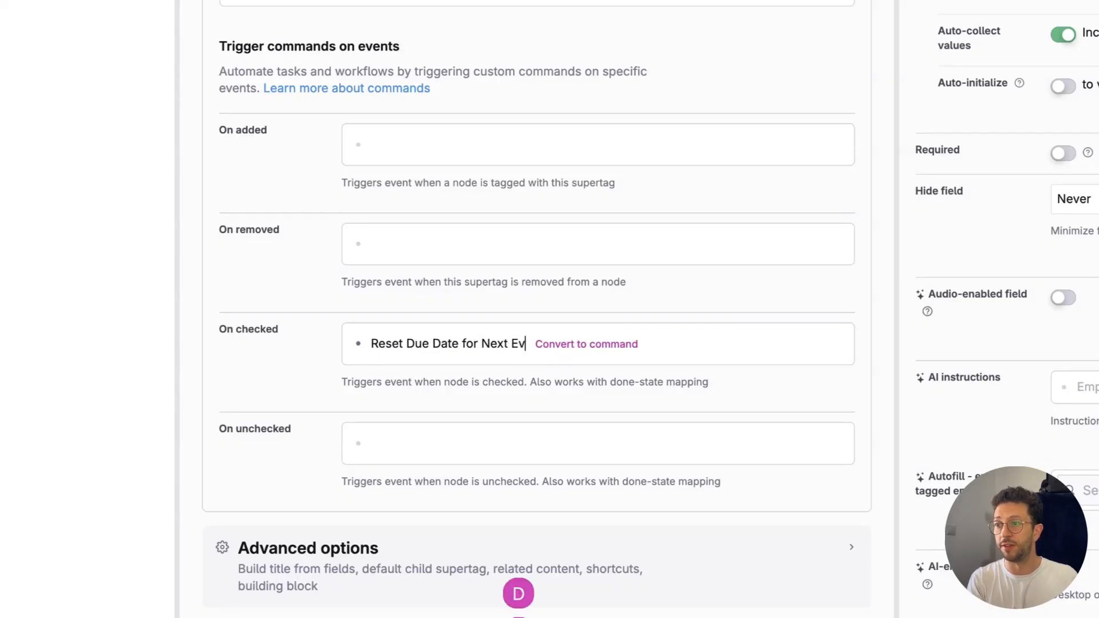
{"action": "type", "text": "ent"}
{"action": "left_click", "coordinate": [586, 343]}
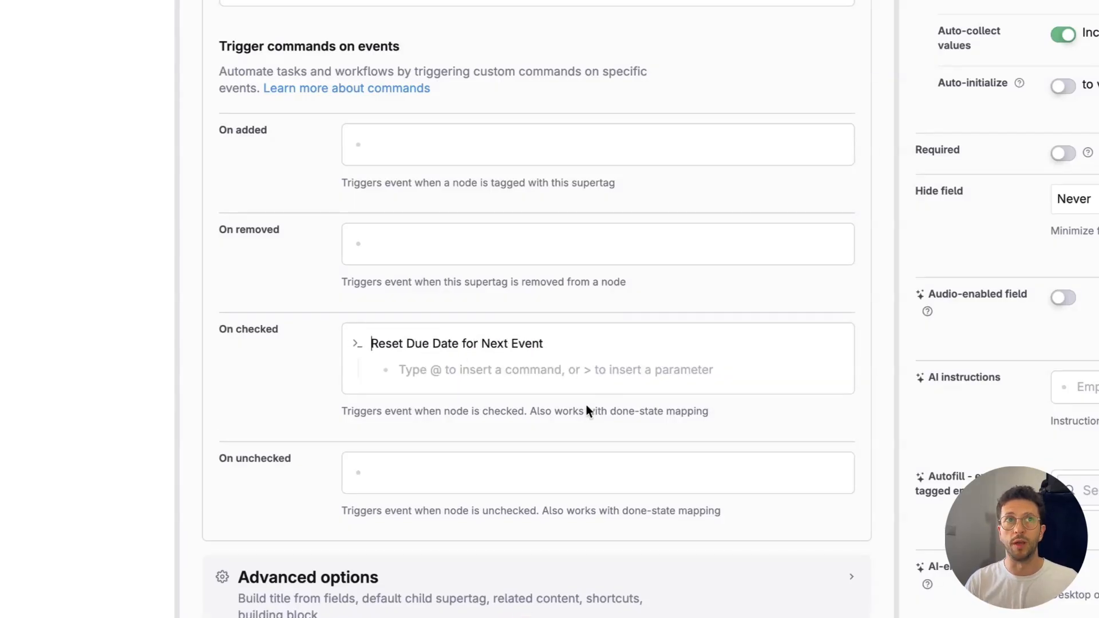
Step: Add a Set done status command inside Reset Due Date for Next Event, with Done status to set as "Node has no checkbox"
{"action": "scroll", "coordinate": [596, 411], "scroll_direction": "down", "scroll_amount": 1}
{"action": "left_click", "coordinate": [431, 340]}
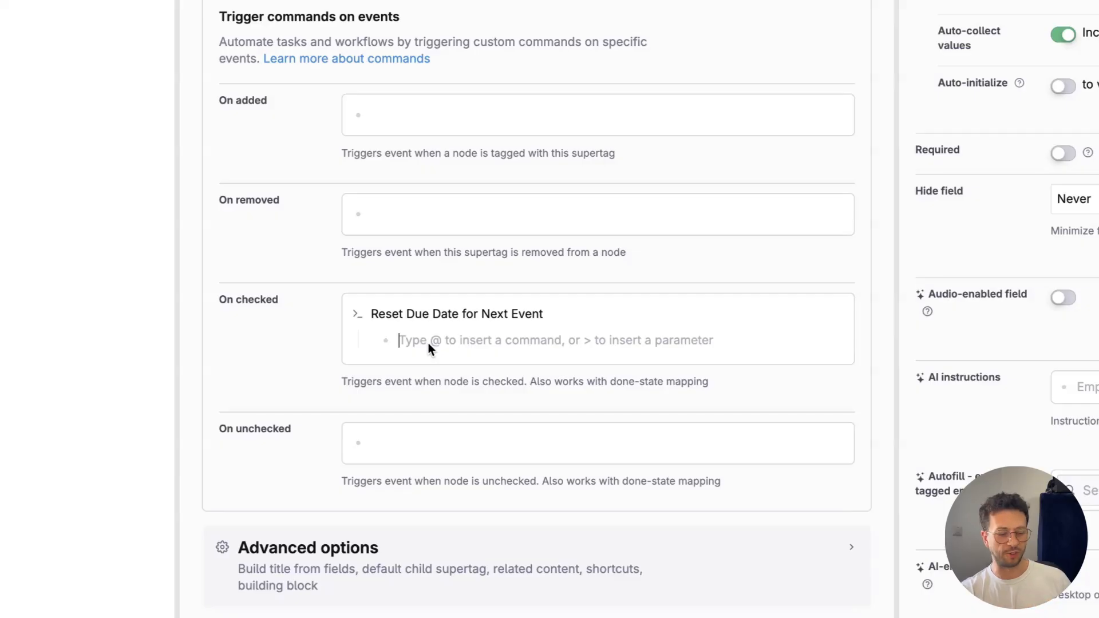
{"action": "type", "text": "@"}
{"action": "key", "text": "BackSpace"}
{"action": "type", "text": "@"}
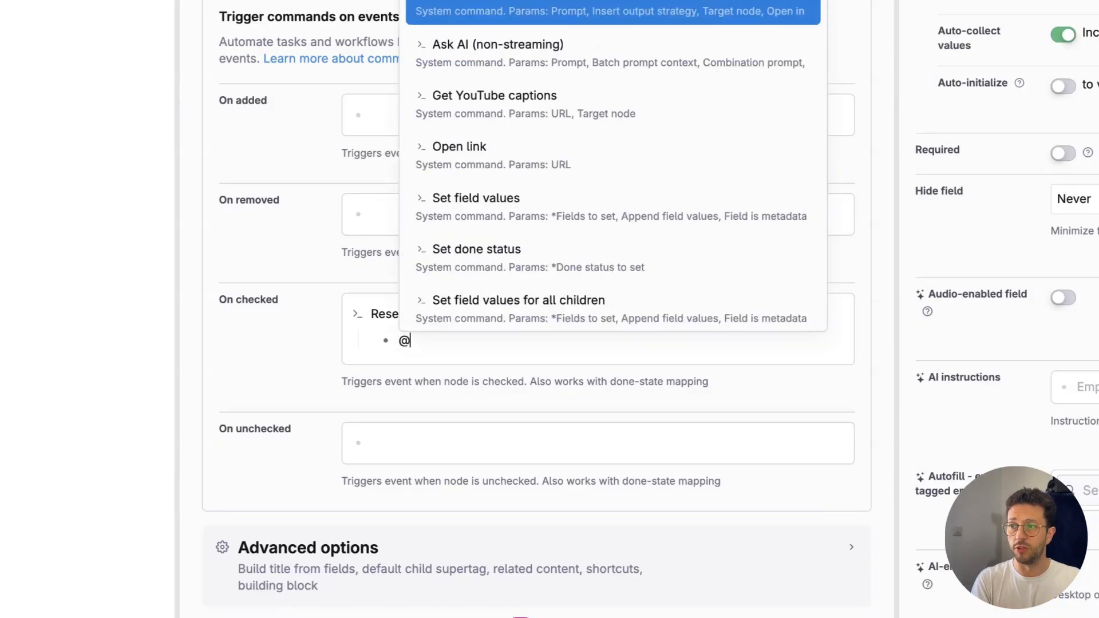
{"action": "type", "text": "set"}
{"action": "key", "text": "Return"}
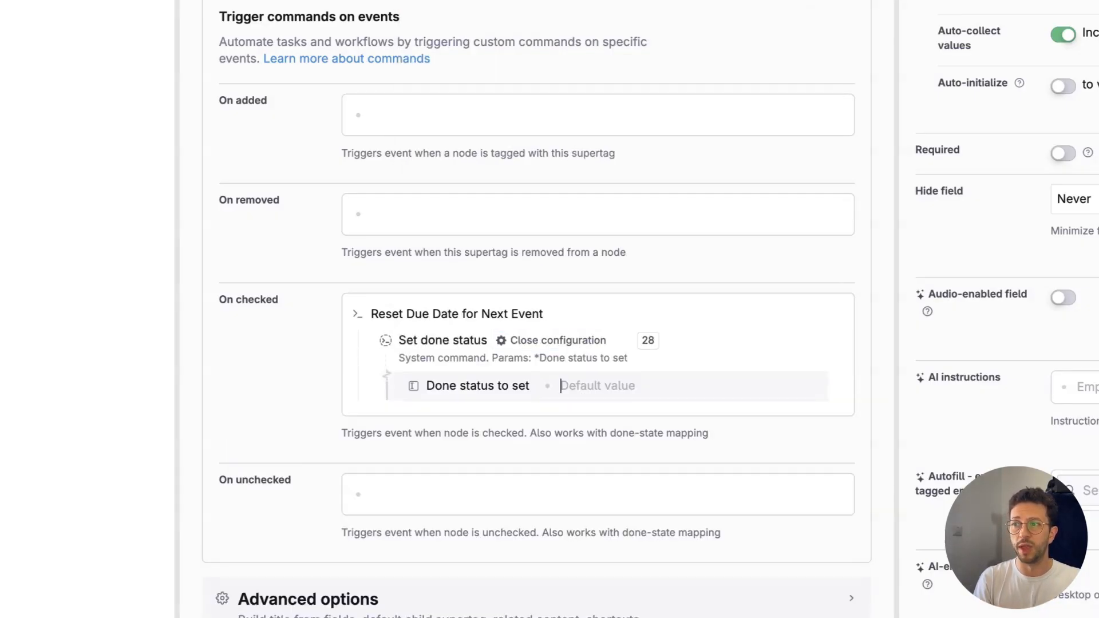
{"action": "type", "text": "node"}
{"action": "key", "text": "Return"}
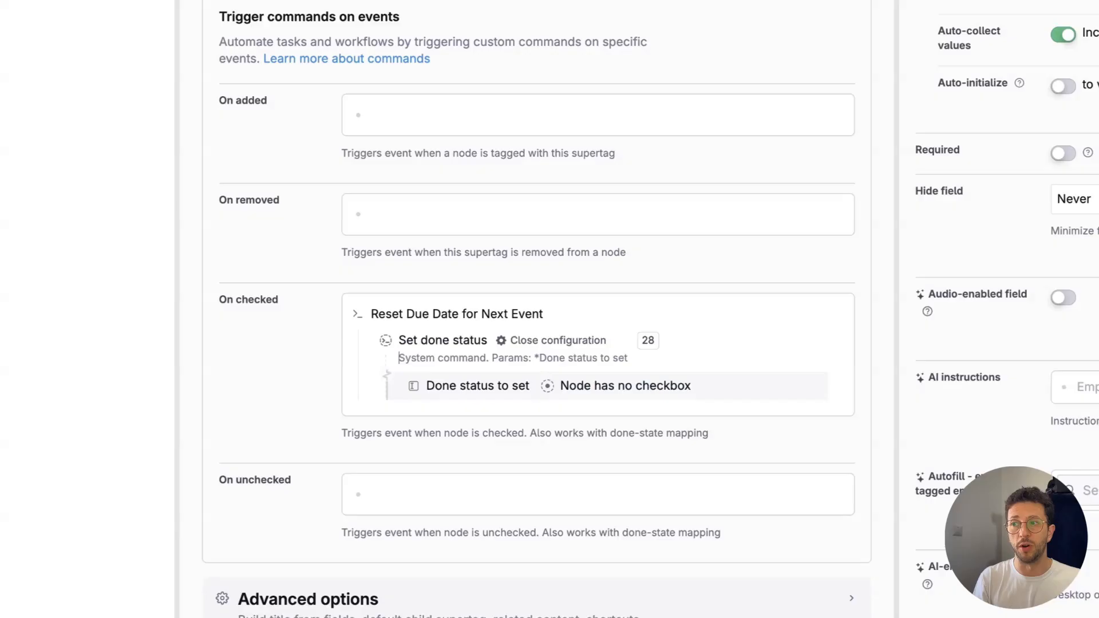
{"action": "key", "text": "Escape"}
{"action": "key", "text": "Return"}
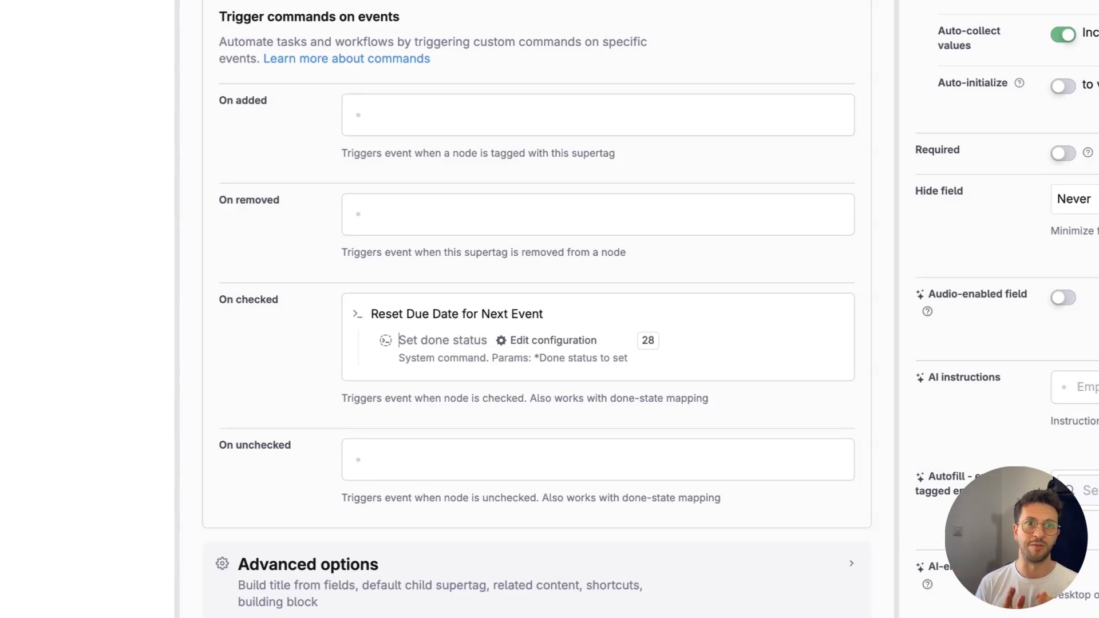
Step: Add a nested command named "Reset original date from scheduled" below Set done status
{"action": "key", "text": "Return"}
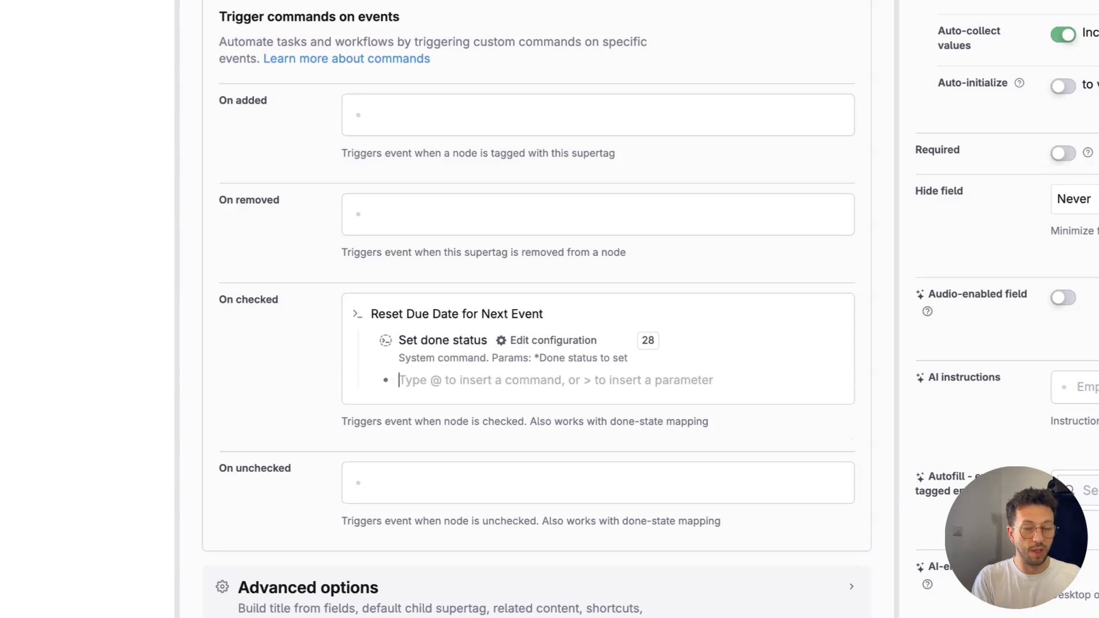
{"action": "type", "text": "Reset"}
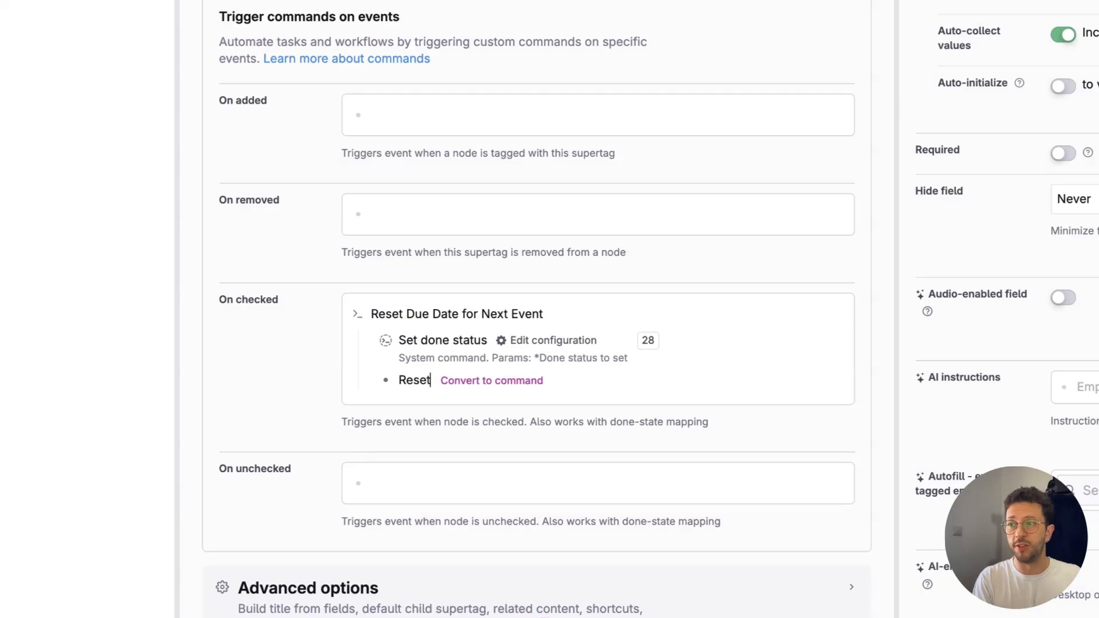
{"action": "type", "text": " original dat"}
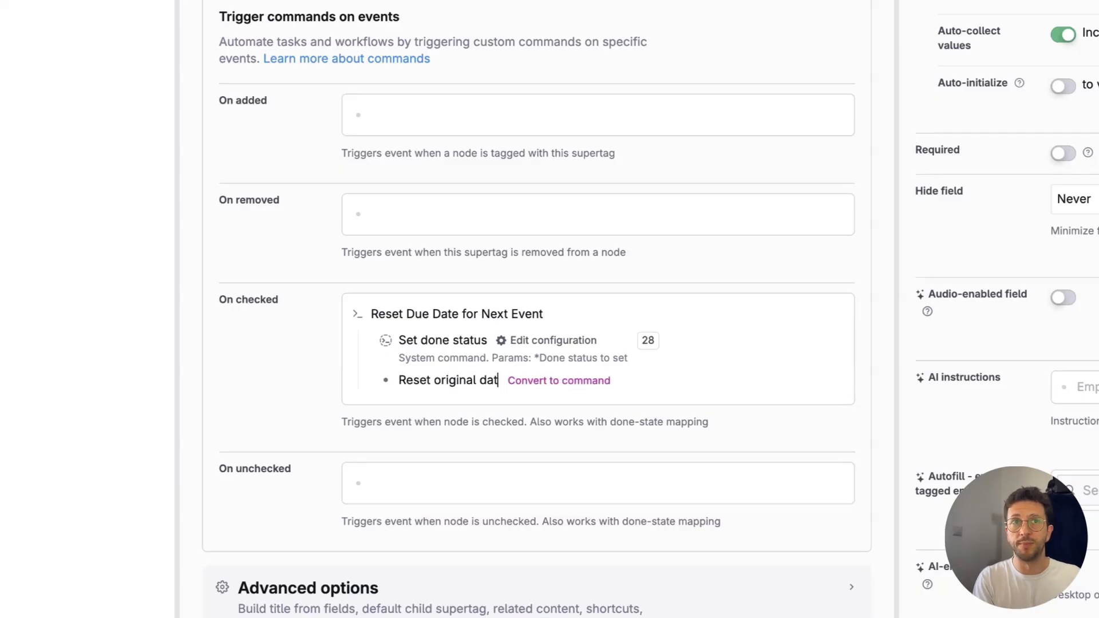
{"action": "type", "text": "e from scheduled"}
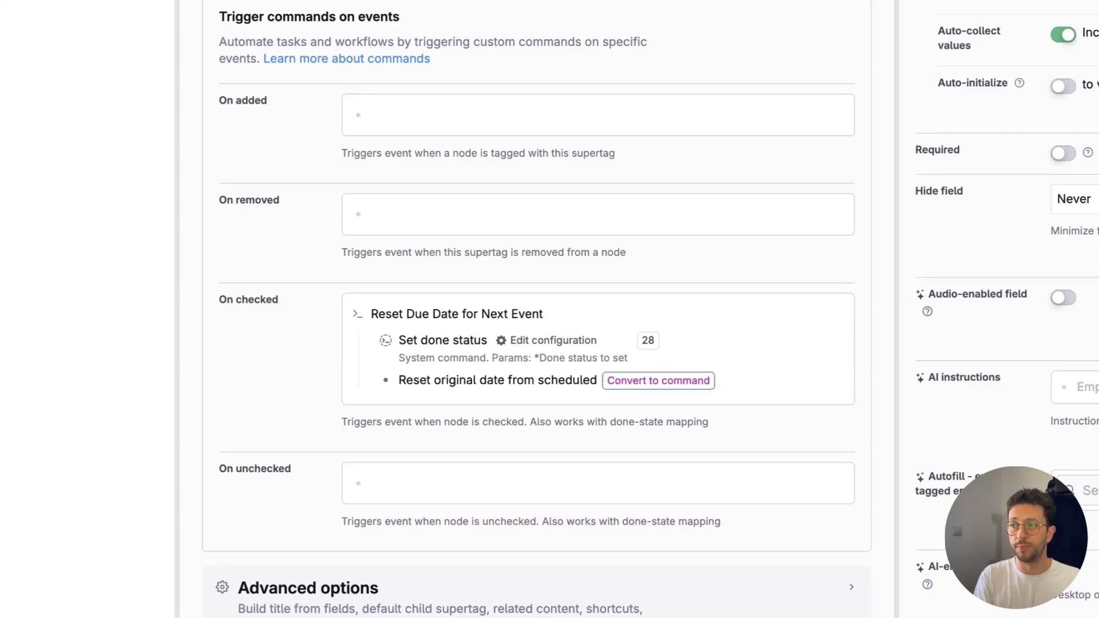
{"action": "key", "text": "Return"}
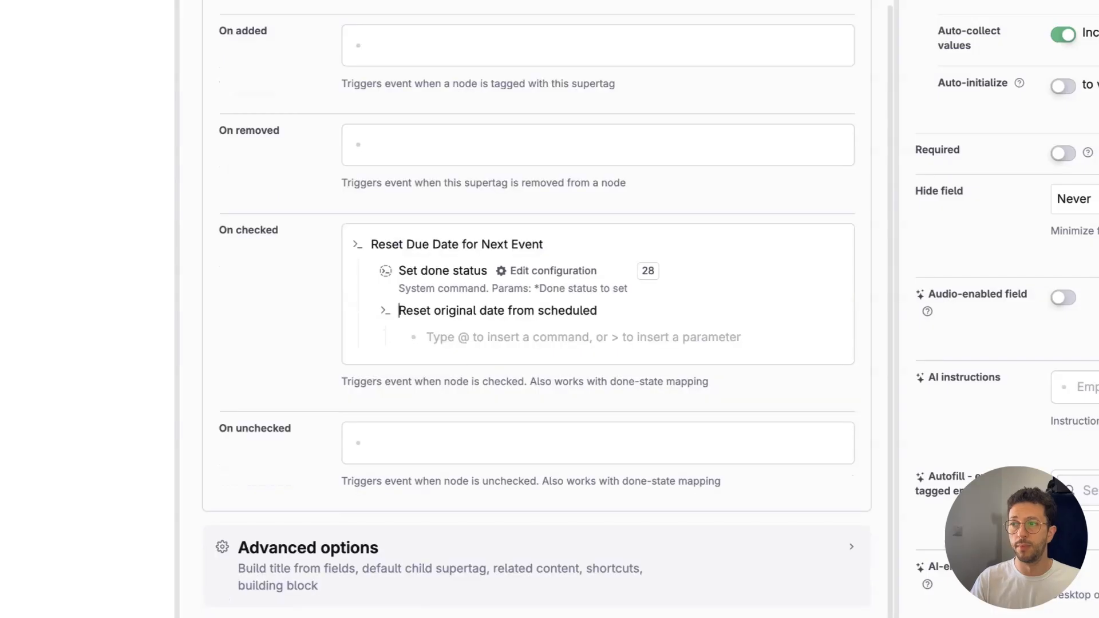
Step: Insert the Insert relative date system command inside Reset original date from scheduled
{"action": "left_click", "coordinate": [447, 336]}
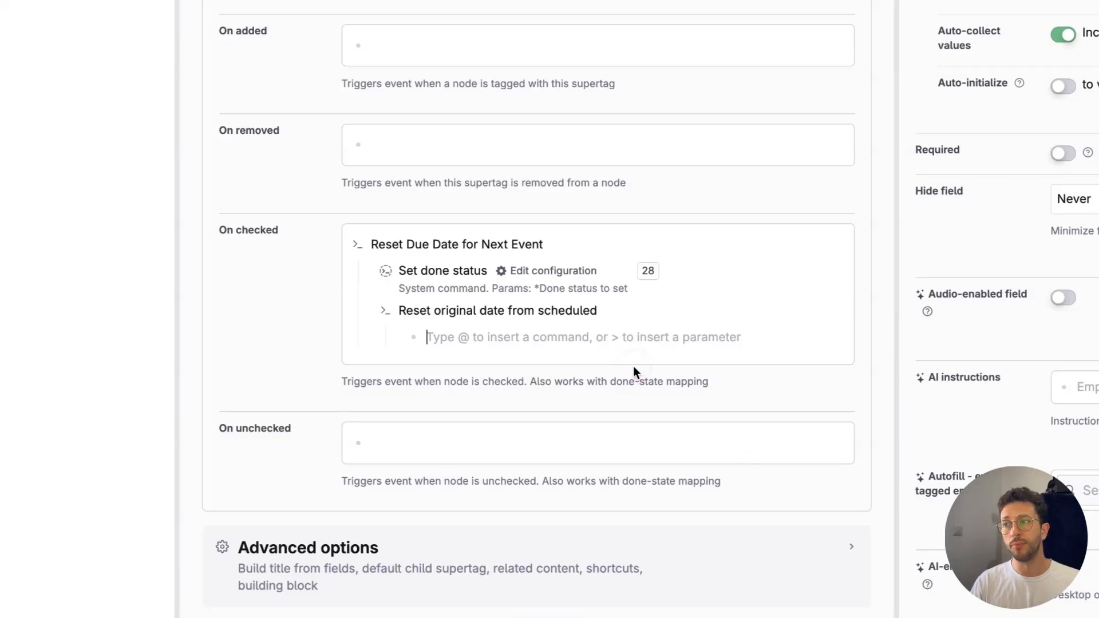
{"action": "left_click", "coordinate": [546, 273]}
{"action": "left_click", "coordinate": [543, 273]}
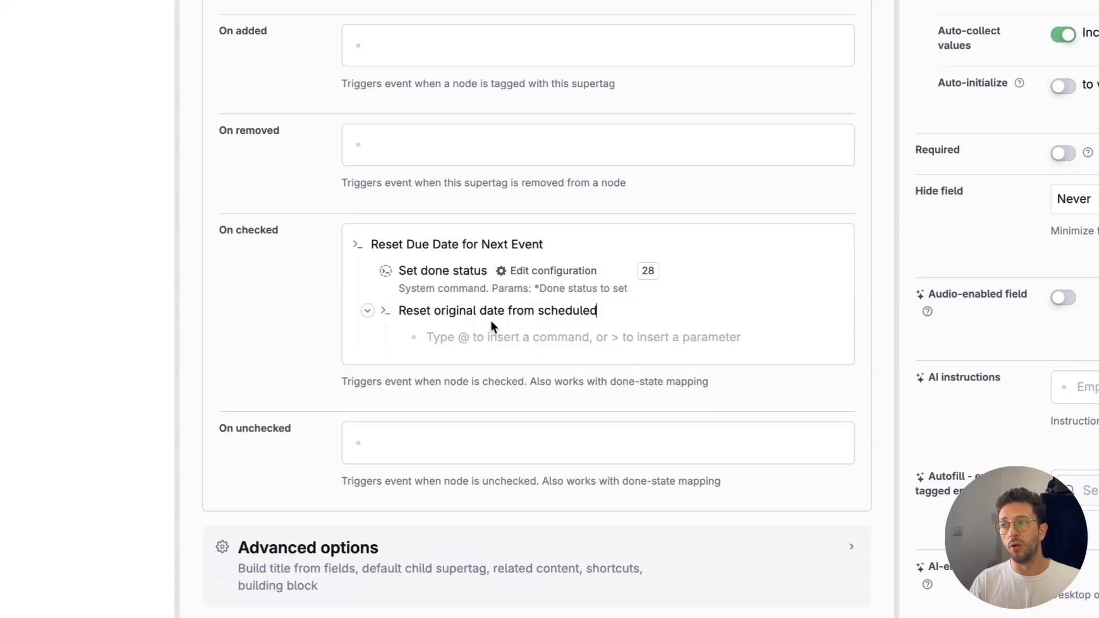
{"action": "left_click", "coordinate": [479, 341]}
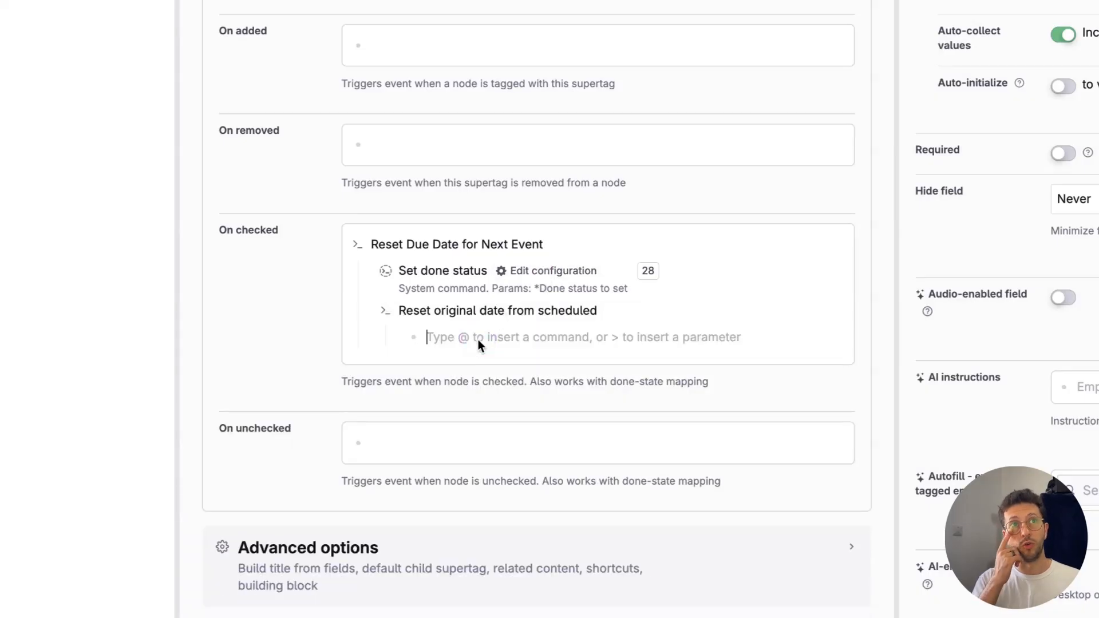
{"action": "type", "text": "@inseer"}
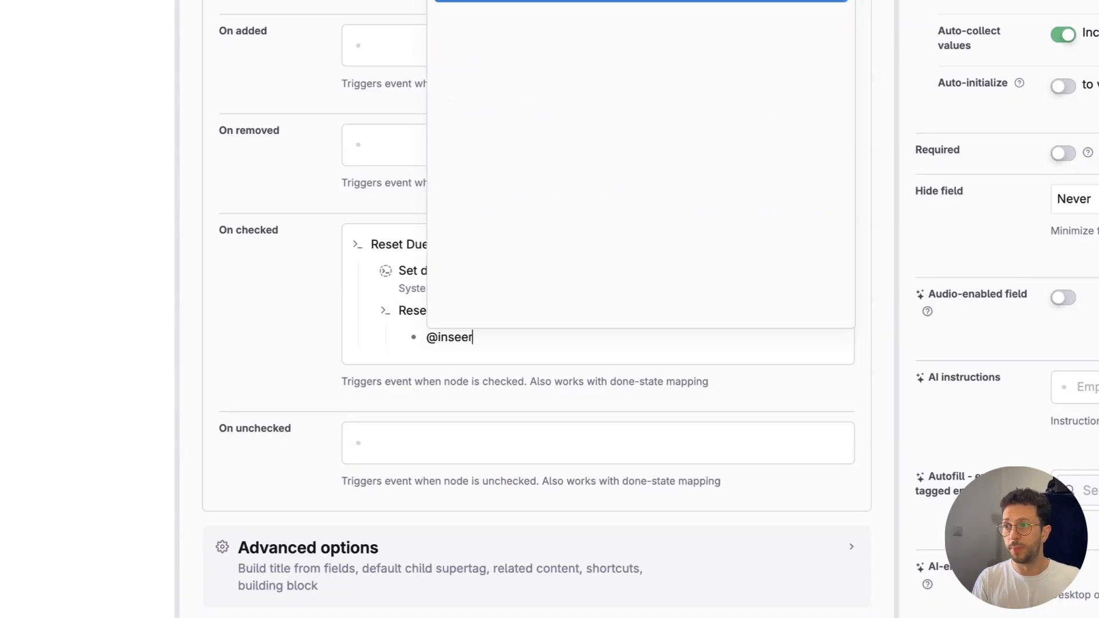
{"action": "key", "text": "BackSpace"}
{"action": "key", "text": "BackSpace"}
{"action": "key", "text": "Return"}
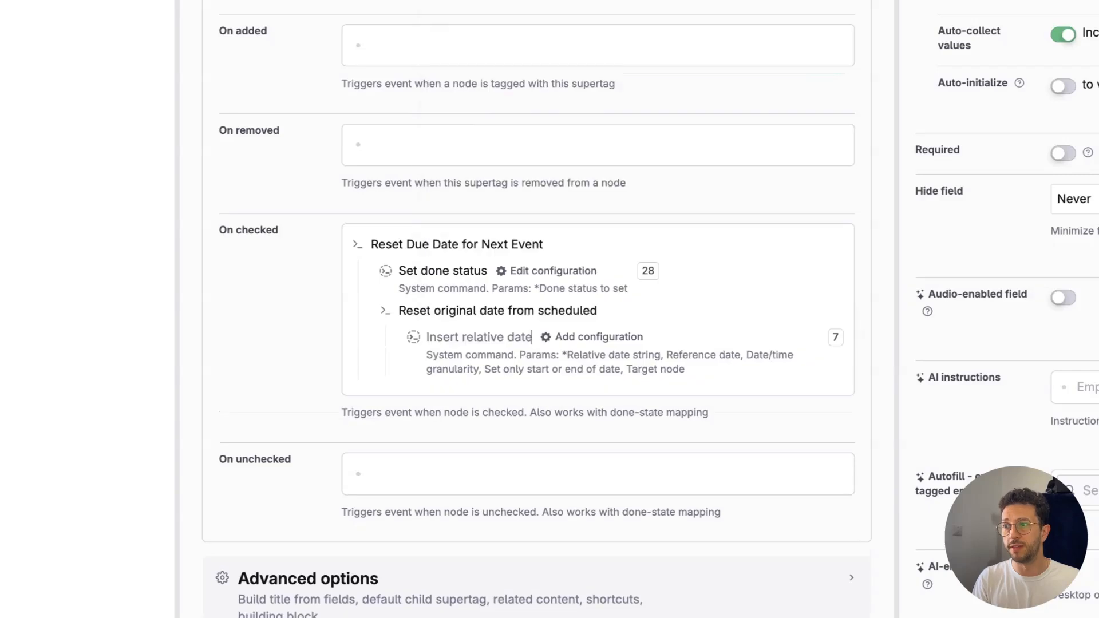
Step: Set the Relative date string parameter of Insert relative date to ${Due date}
{"action": "key", "text": "Return"}
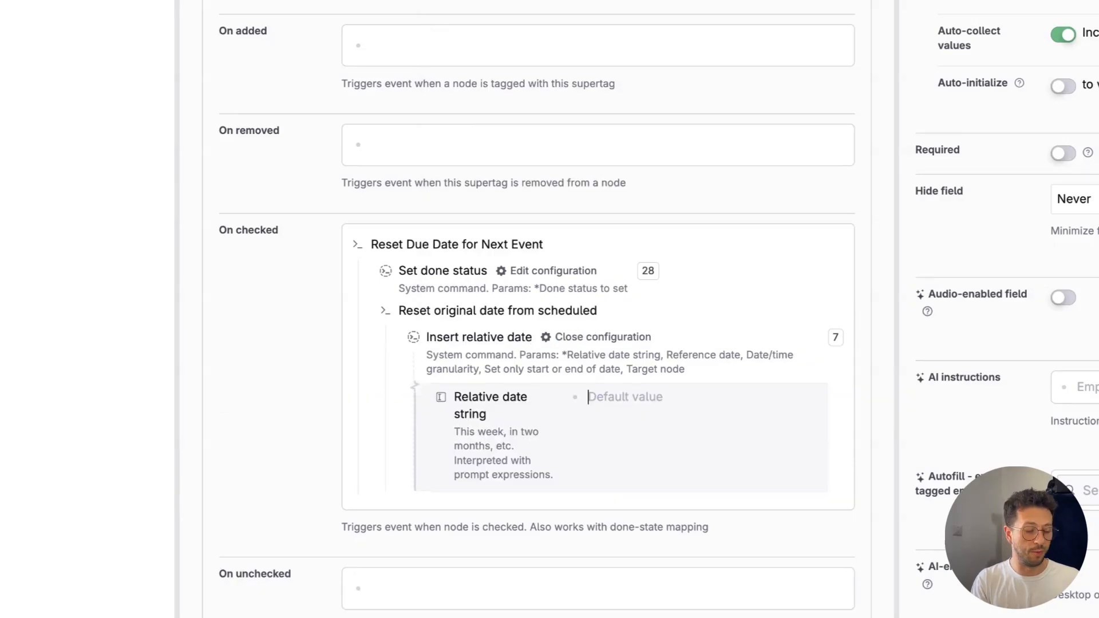
{"action": "type", "text": "${Due "}
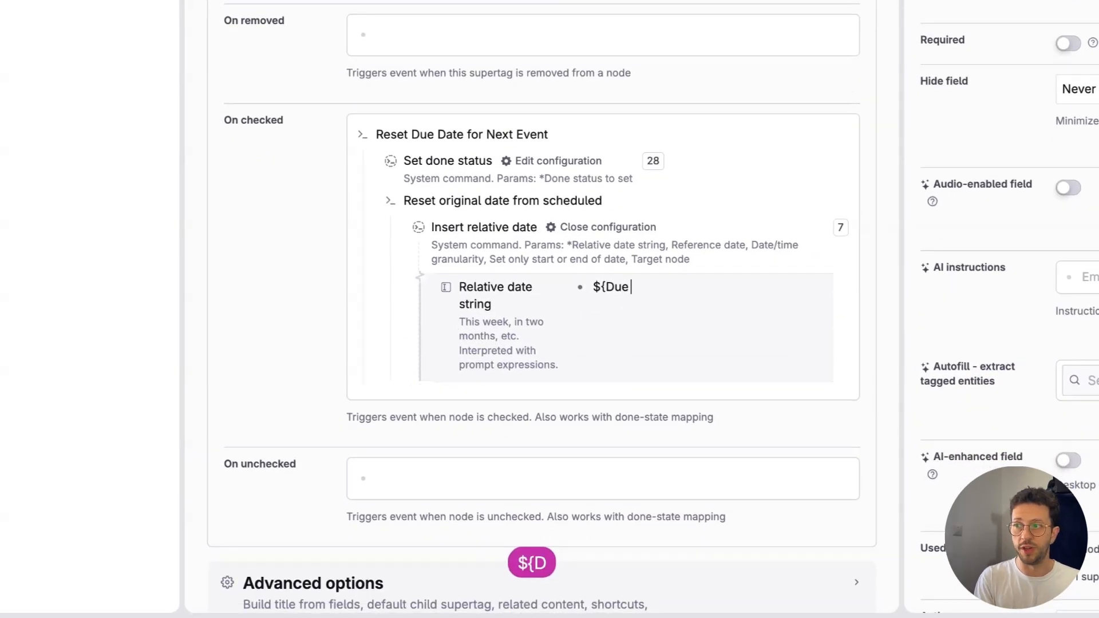
{"action": "type", "text": "date}"}
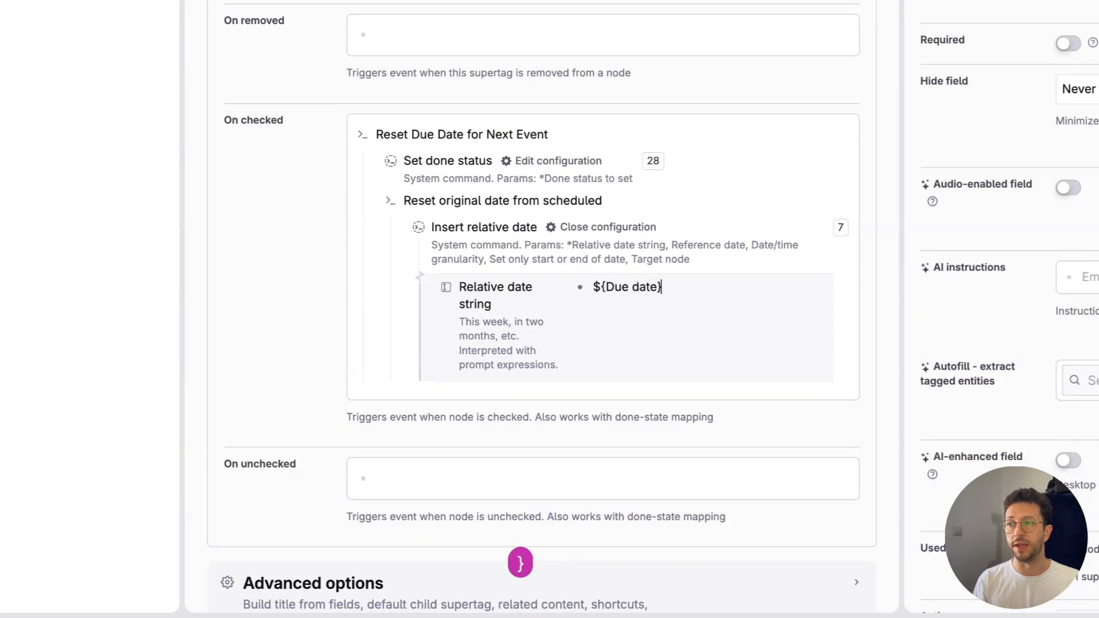
Step: Add the Date/time granularity parameter to Insert relative date and set it to day
{"action": "key", "text": "alt+Left"}
{"action": "key", "text": "alt+Left"}
{"action": "key", "text": "alt+Left"}
{"action": "key", "text": "alt+Left"}
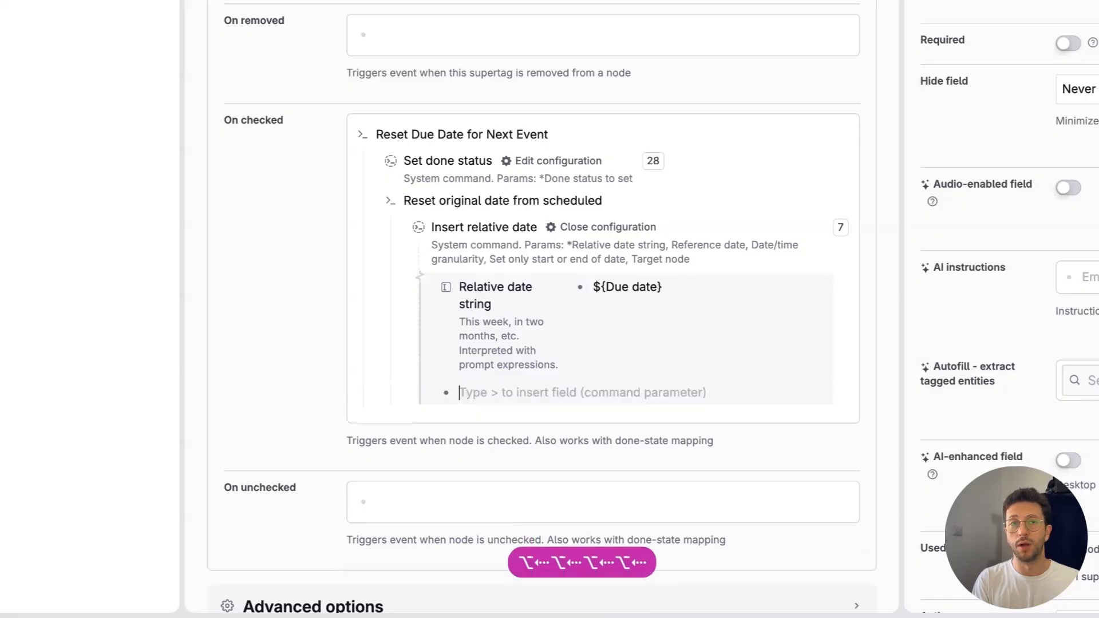
{"action": "type", "text": ">da"}
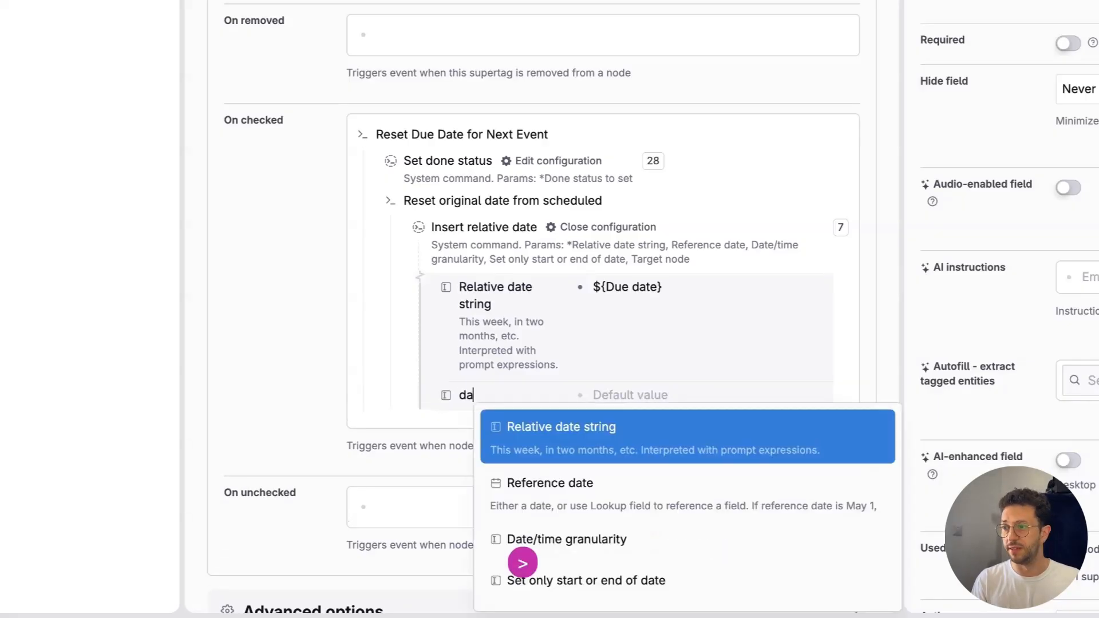
{"action": "key", "text": "Down"}
{"action": "key", "text": "Up"}
{"action": "key", "text": "Return"}
{"action": "key", "text": "BackSpace"}
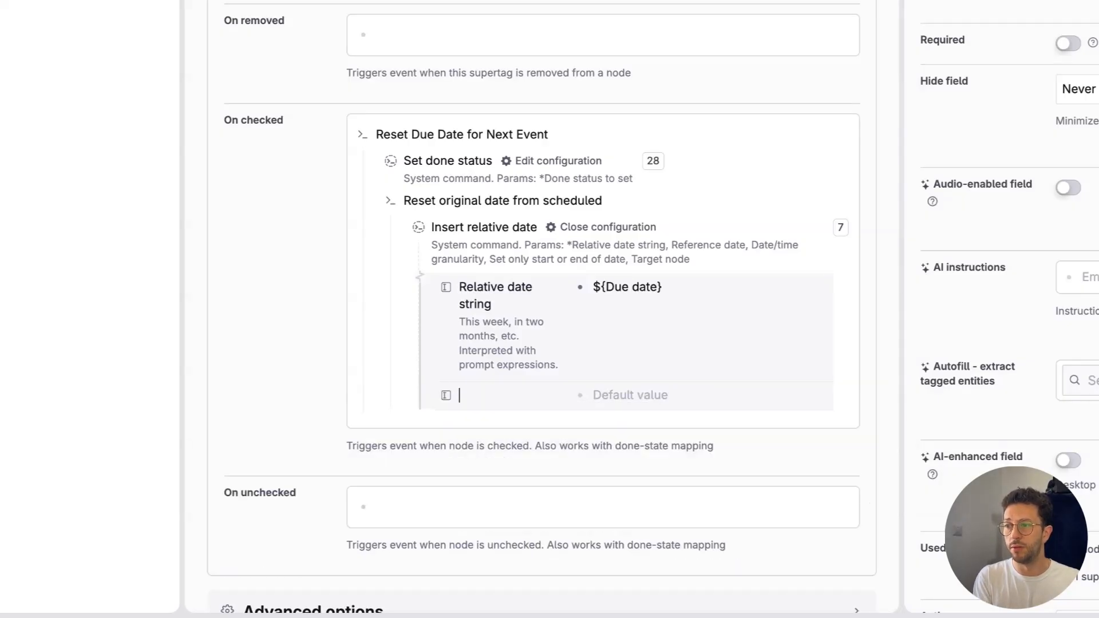
{"action": "type", "text": "date"}
{"action": "key", "text": "Down"}
{"action": "key", "text": "Down"}
{"action": "key", "text": "Return"}
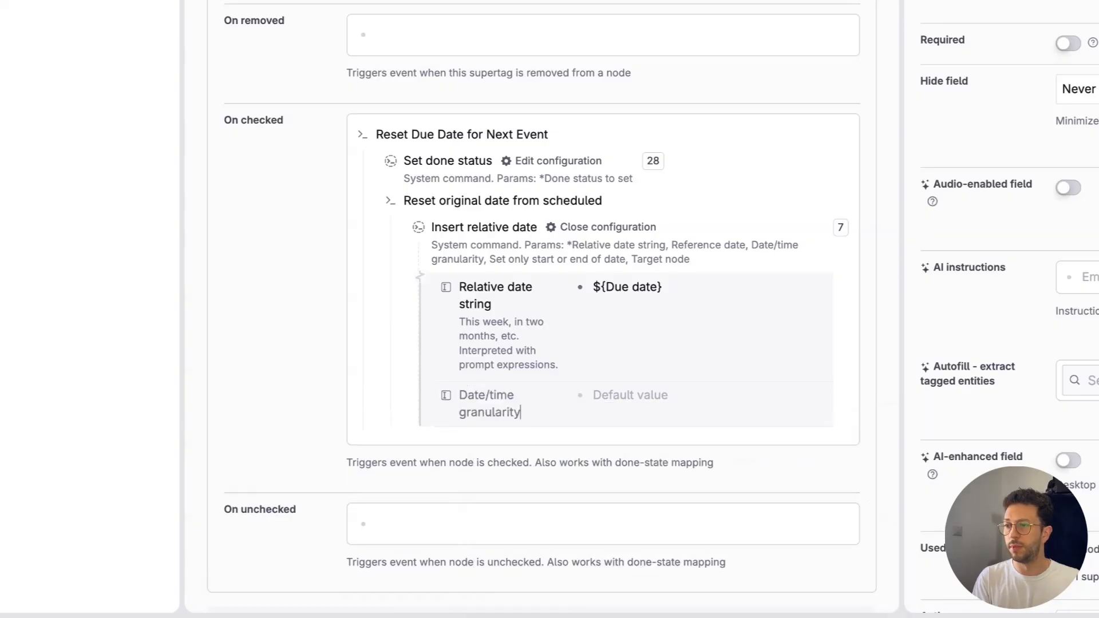
{"action": "type", "text": "day"}
{"action": "key", "text": "Return"}
Step: Add a blank parameter field below Date/time granularity in the Insert relative date configuration
{"action": "key", "text": "Left"}
{"action": "key", "text": "Left"}
{"action": "key", "text": "Left"}
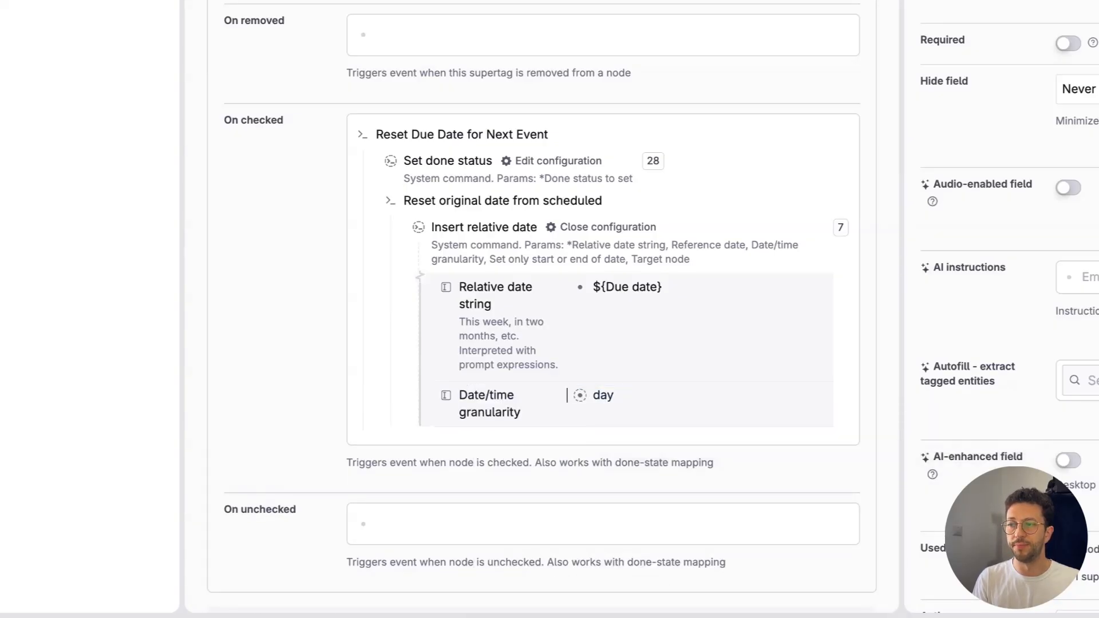
{"action": "key", "text": "shift+Return"}
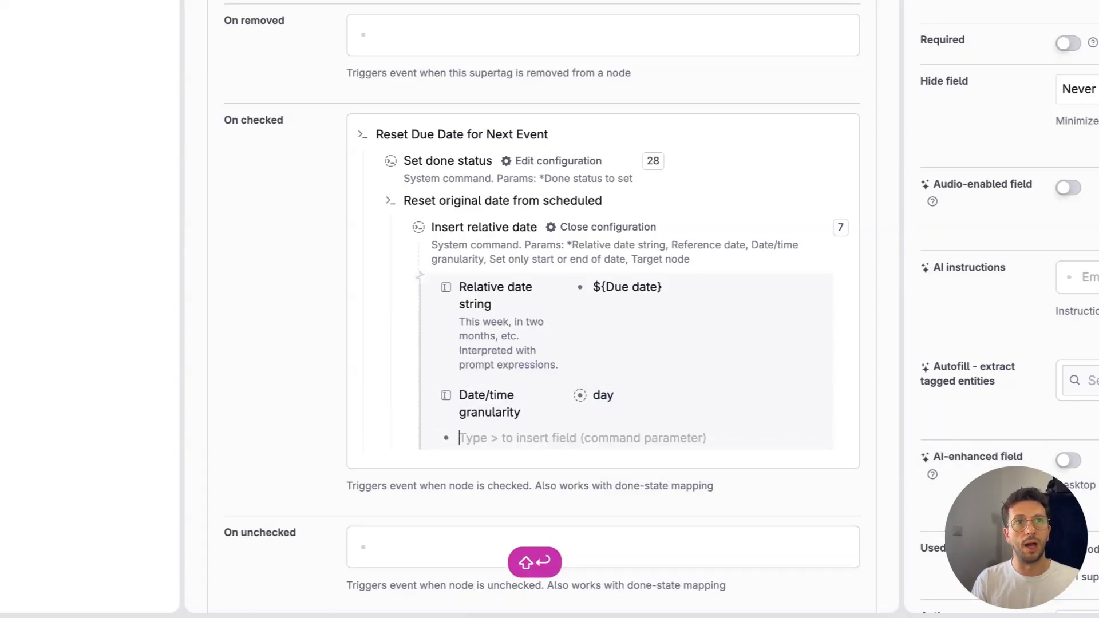
{"action": "type", "text": ">"}
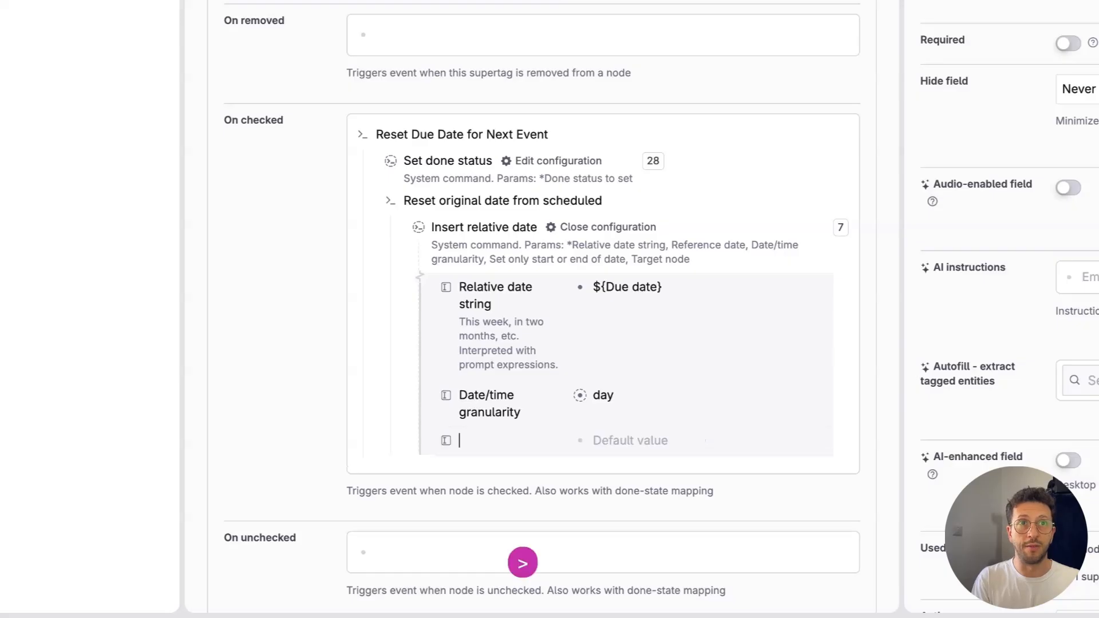
{"action": "type", "text": "oring"}
{"action": "key", "text": "BackSpace"}
{"action": "key", "text": "BackSpace"}
{"action": "type", "text": "g"}
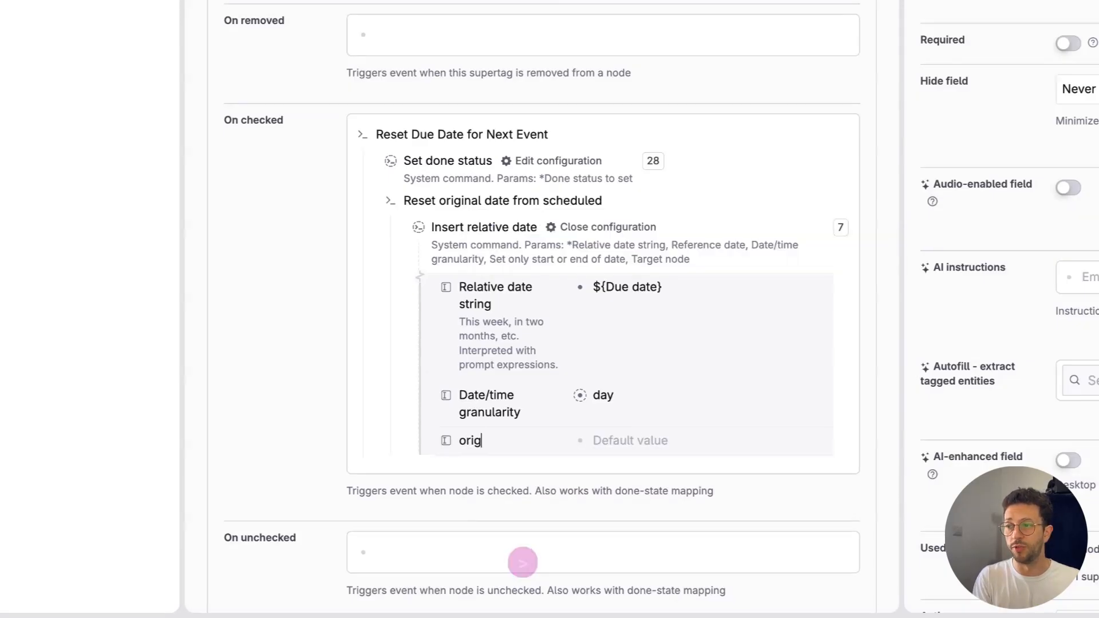
{"action": "key", "text": "BackSpace"}
{"action": "key", "text": "BackSpace"}
{"action": "key", "text": "BackSpace"}
{"action": "key", "text": "BackSpace"}
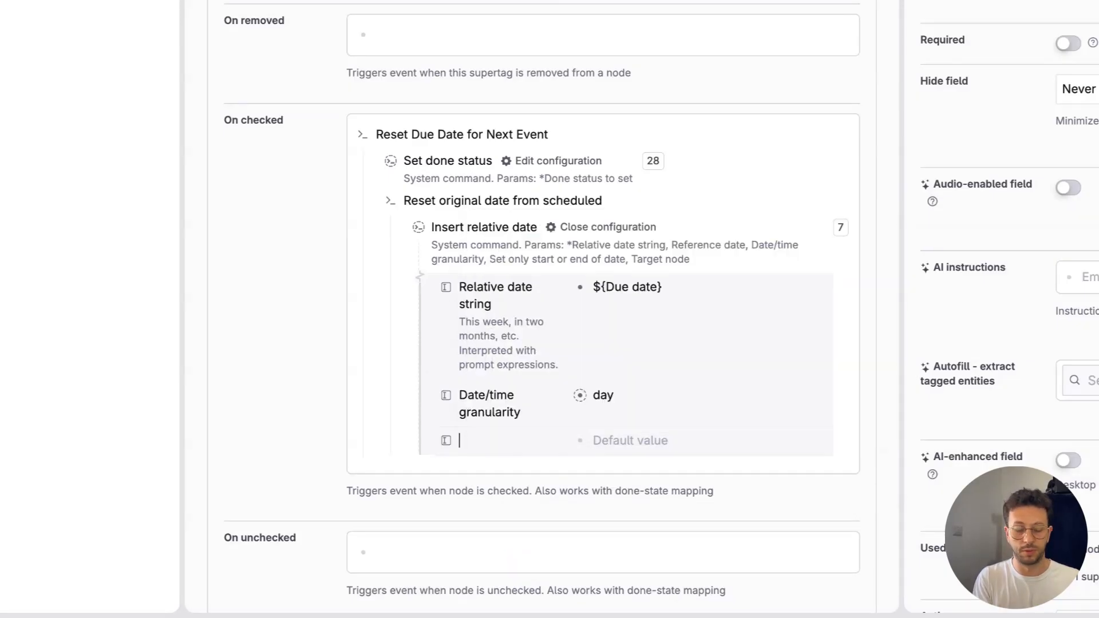
{"action": "type", "text": "Origin"}
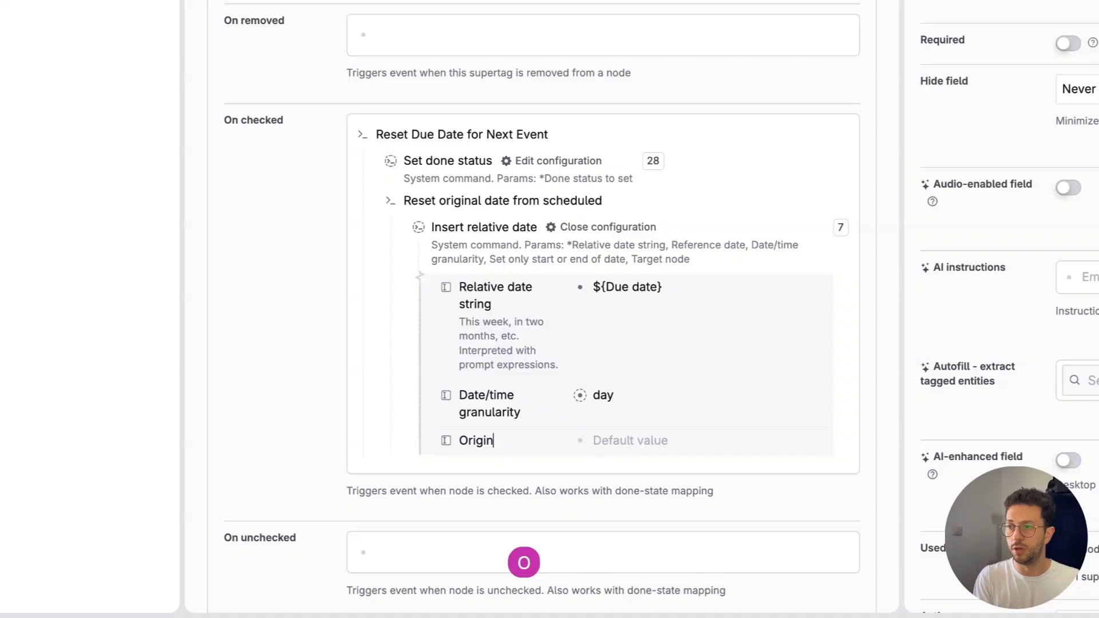
{"action": "key", "text": "super+a"}
{"action": "key", "text": "BackSpace"}
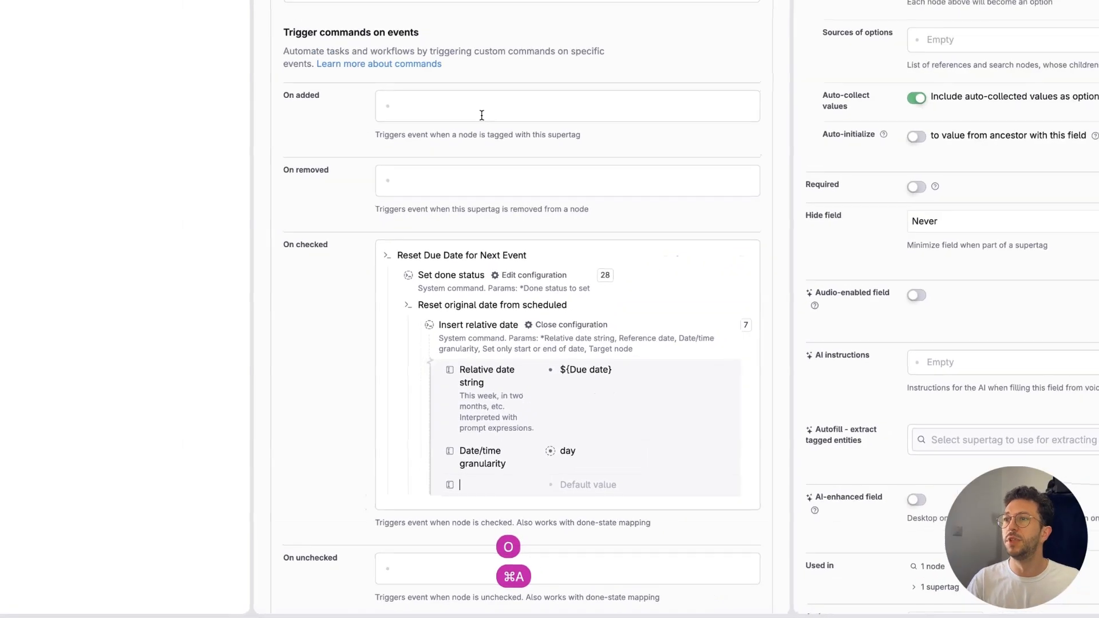
Step: Rename the Original Date field of the supertag to "Original date" and copy the field
{"action": "scroll", "coordinate": [482, 115], "scroll_direction": "up", "scroll_amount": 12}
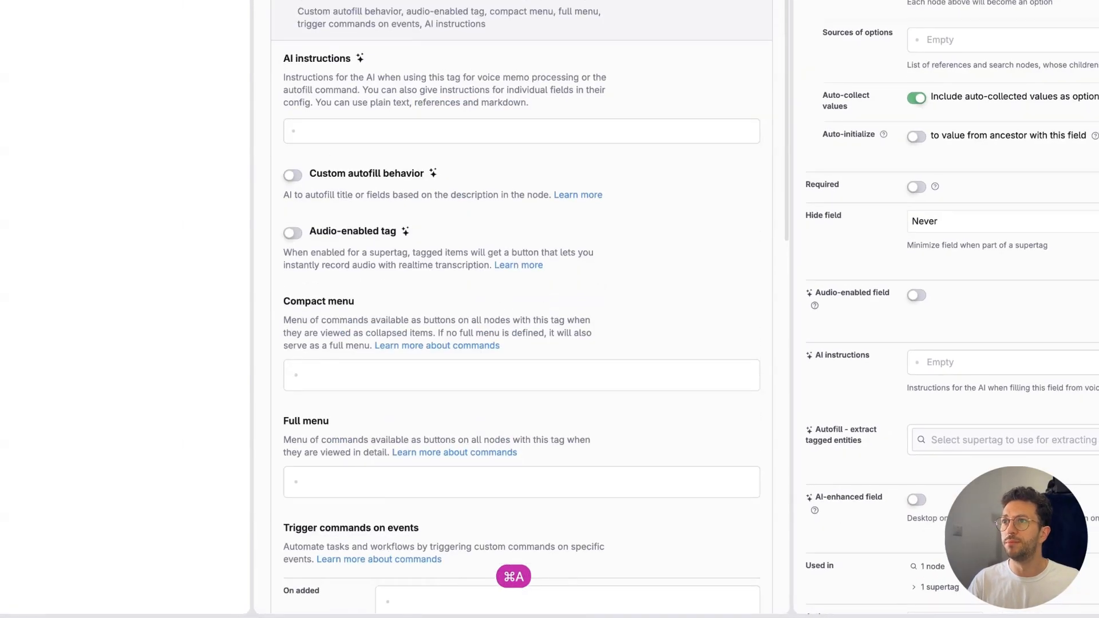
{"action": "left_click", "coordinate": [345, 23]}
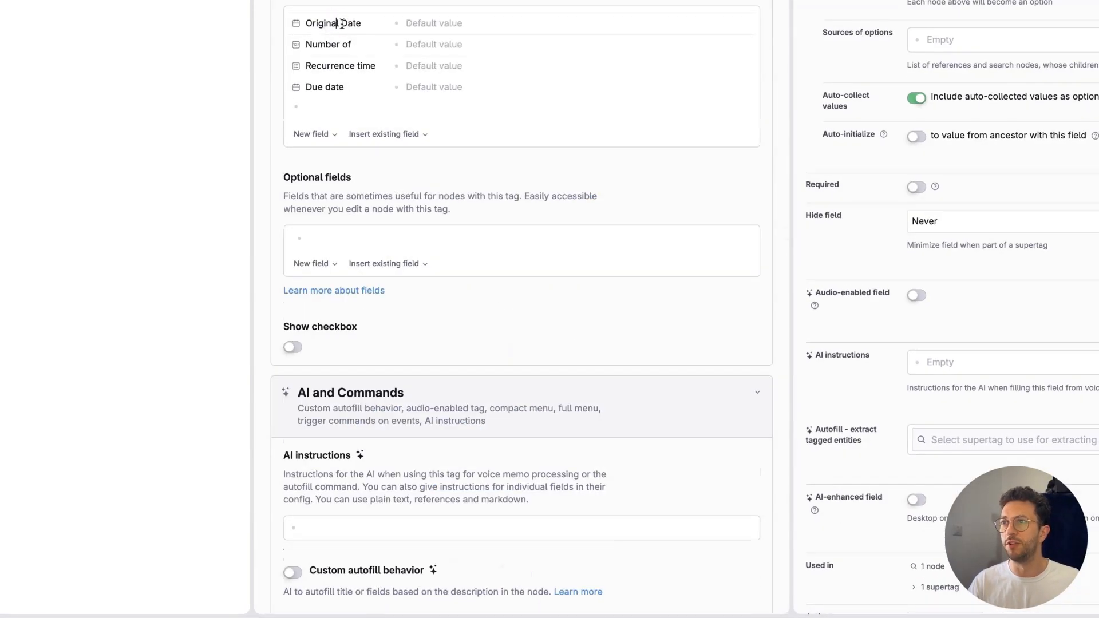
{"action": "key", "text": "BackSpace"}
{"action": "type", "text": "d"}
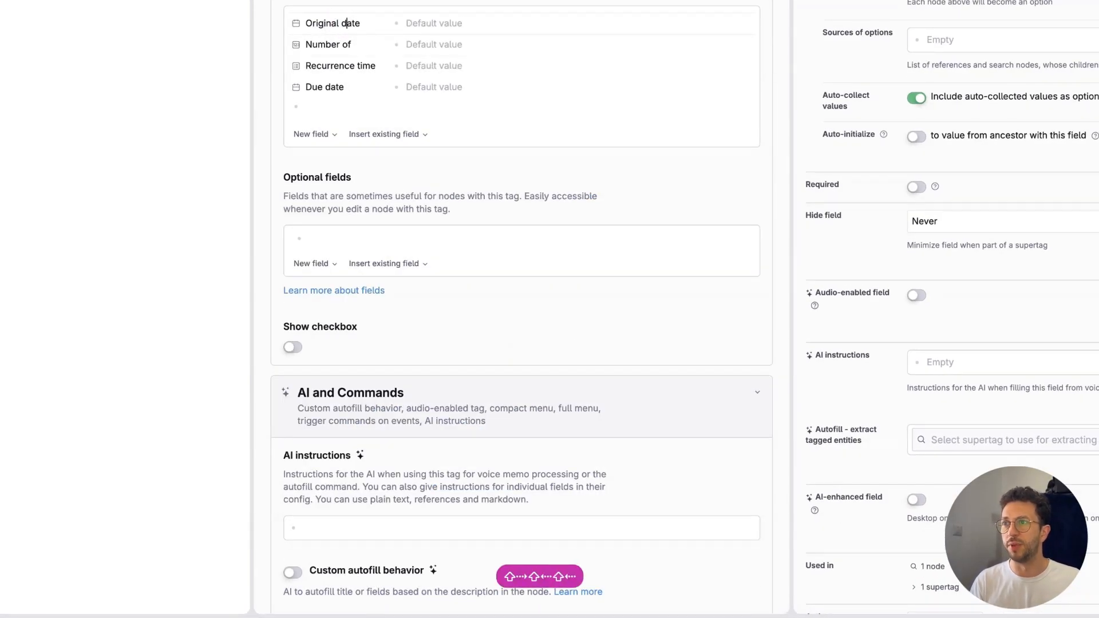
{"action": "key", "text": "super+a"}
{"action": "key", "text": "super+a"}
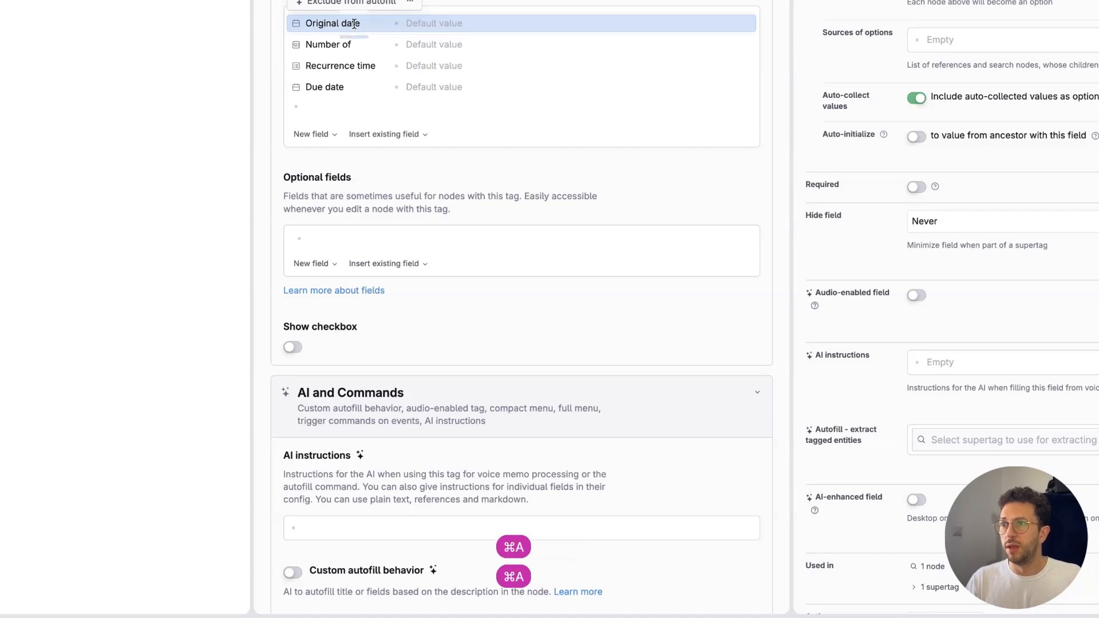
{"action": "key", "text": "super+c"}
{"action": "key", "text": "super+c"}
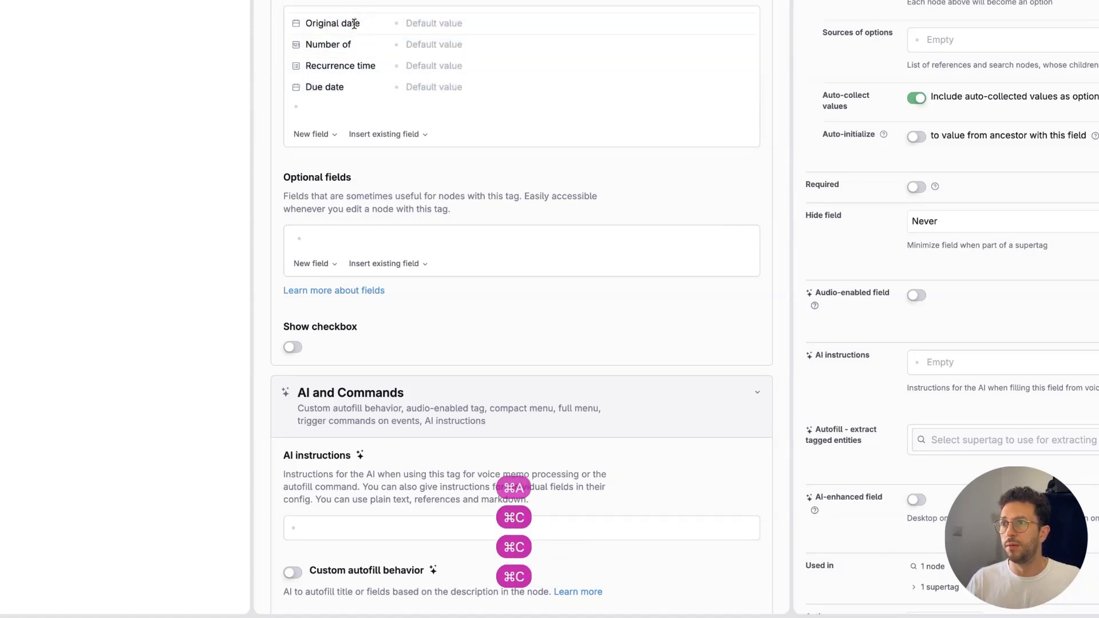
Step: Make the blank parameter of Insert relative date the Target node parameter
{"action": "scroll", "coordinate": [355, 23], "scroll_direction": "down", "scroll_amount": 10}
{"action": "left_click", "coordinate": [496, 327]}
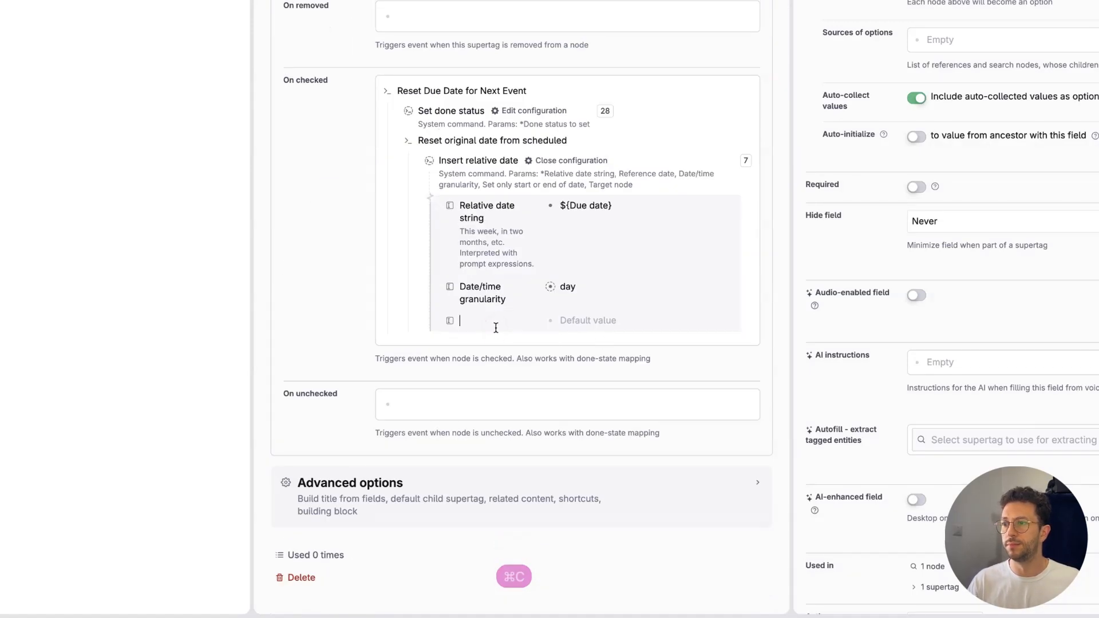
{"action": "type", "text": "Set only start or end of date"}
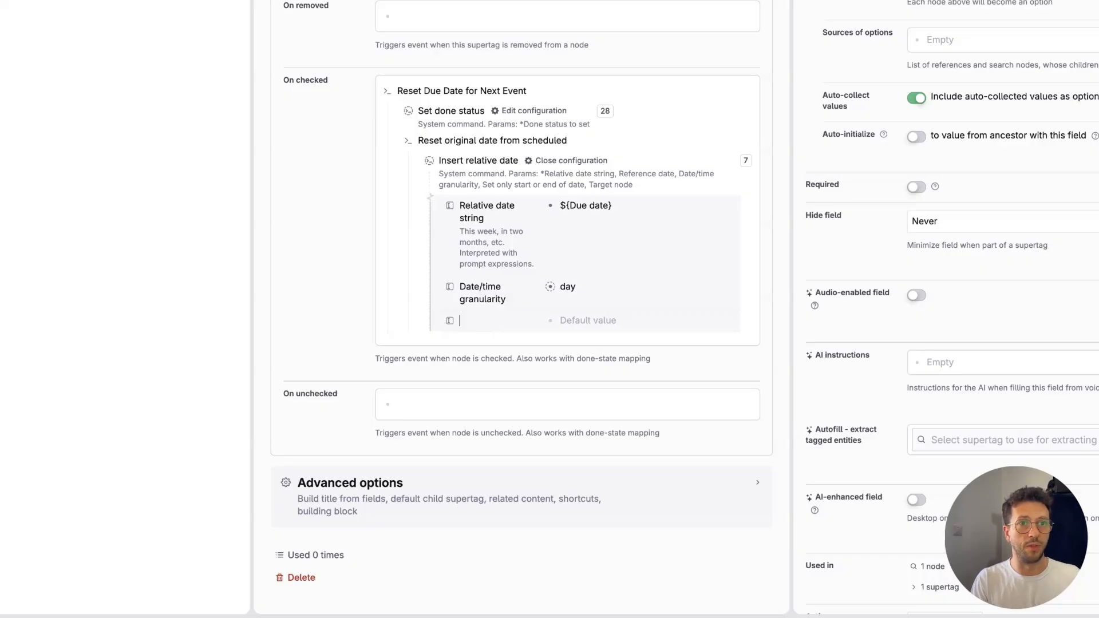
{"action": "key", "text": "super+BackSpace"}
{"action": "type", "text": "targ"}
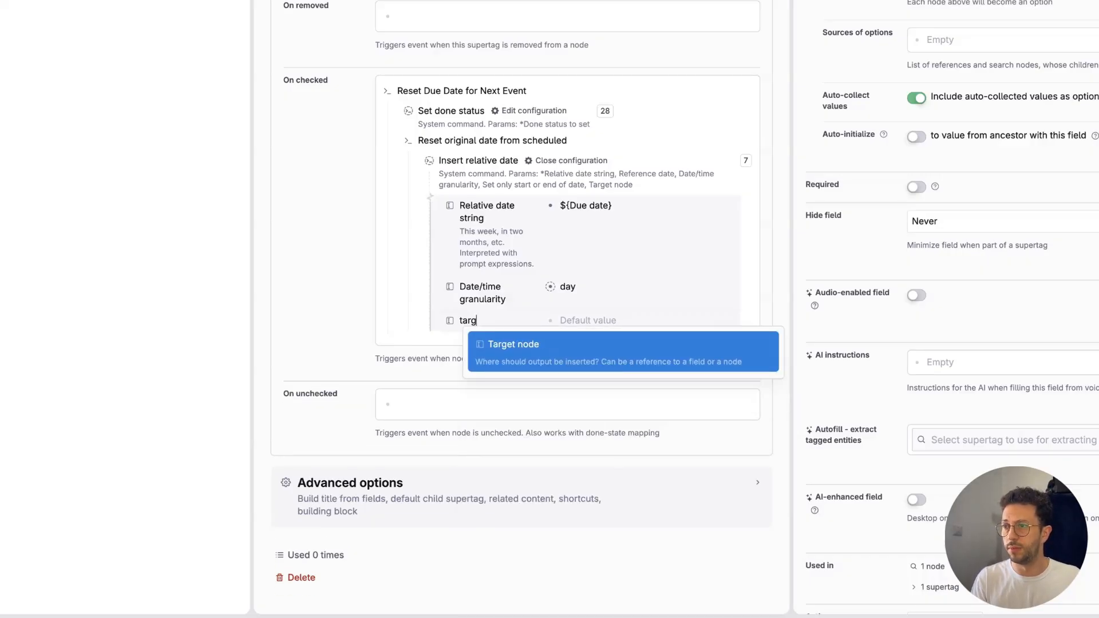
{"action": "key", "text": "Return"}
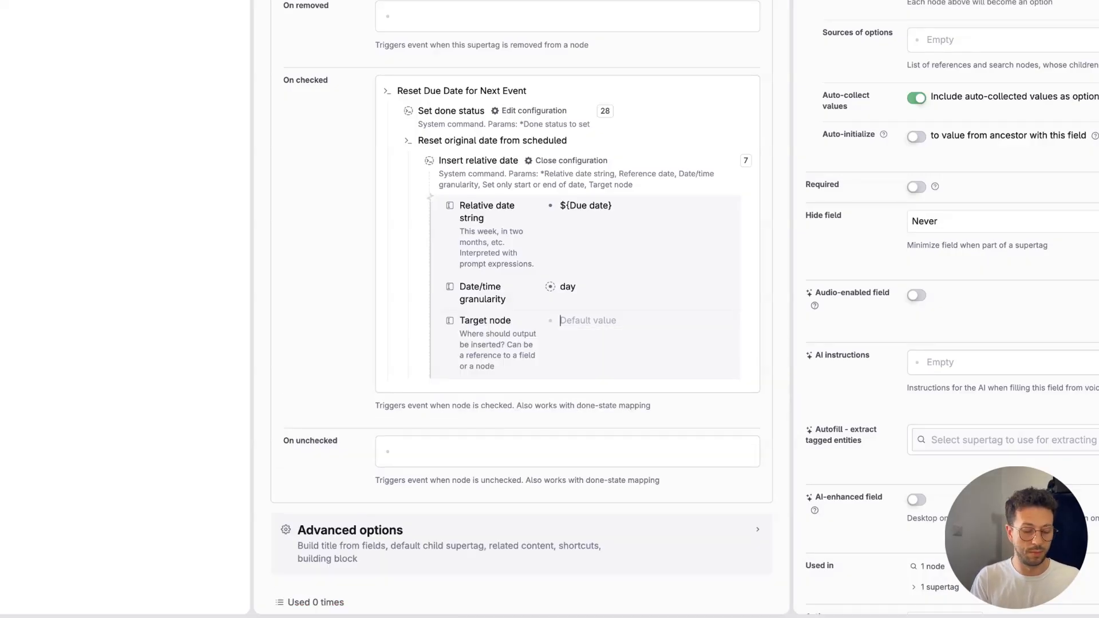
{"action": "type", "text": "orig"}
{"action": "key", "text": "Down"}
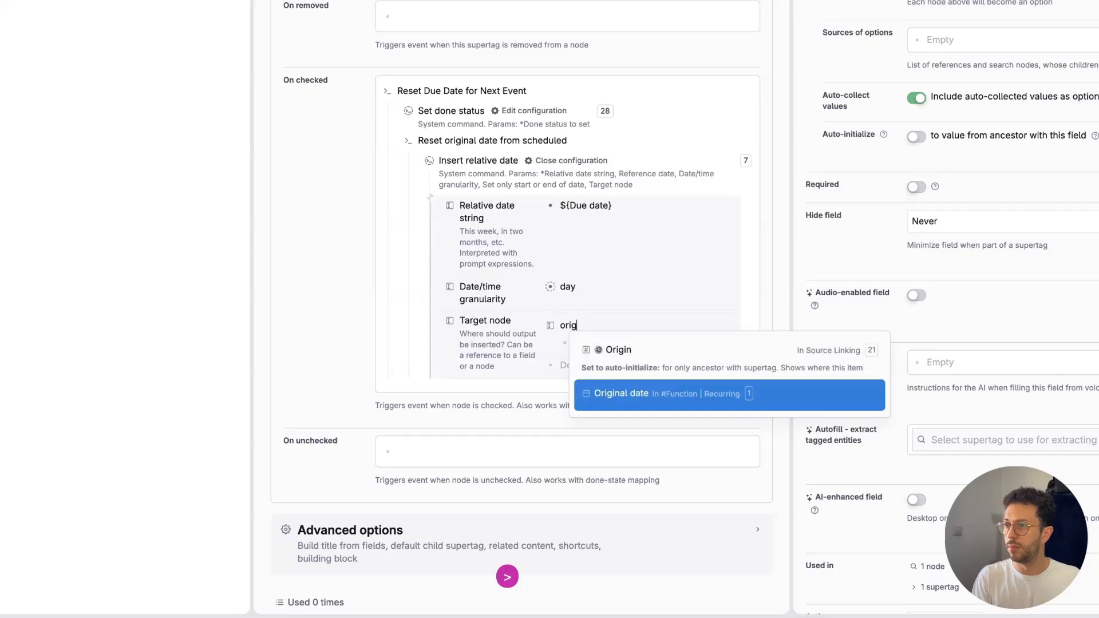
{"action": "key", "text": "Return"}
{"action": "key", "text": "super+x"}
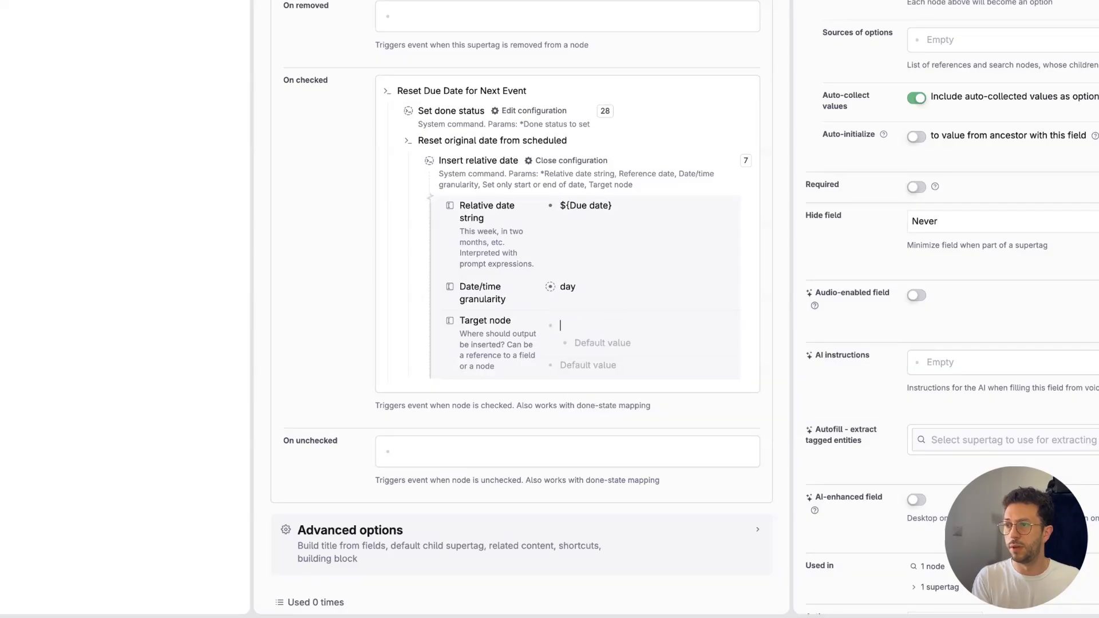
{"action": "key", "text": "super+v"}
{"action": "key", "text": "super+BackSpace"}
Step: Clear the Target node value and paste the copied Original date field as its reference
{"action": "key", "text": "super+a"}
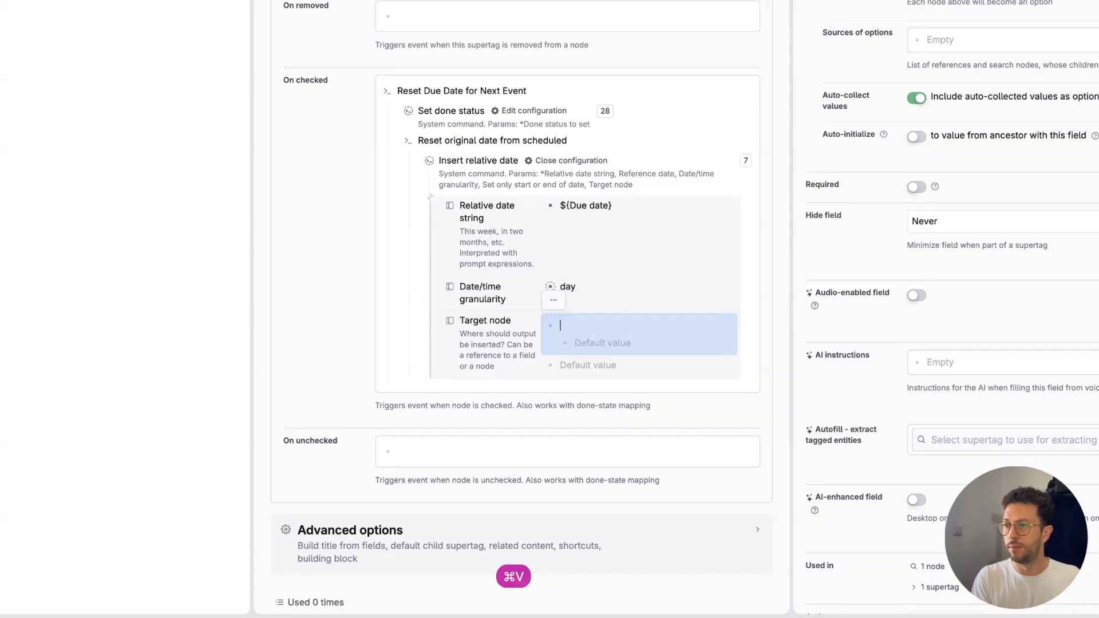
{"action": "key", "text": "BackSpace"}
{"action": "key", "text": "super+v"}
{"action": "key", "text": "Up"}
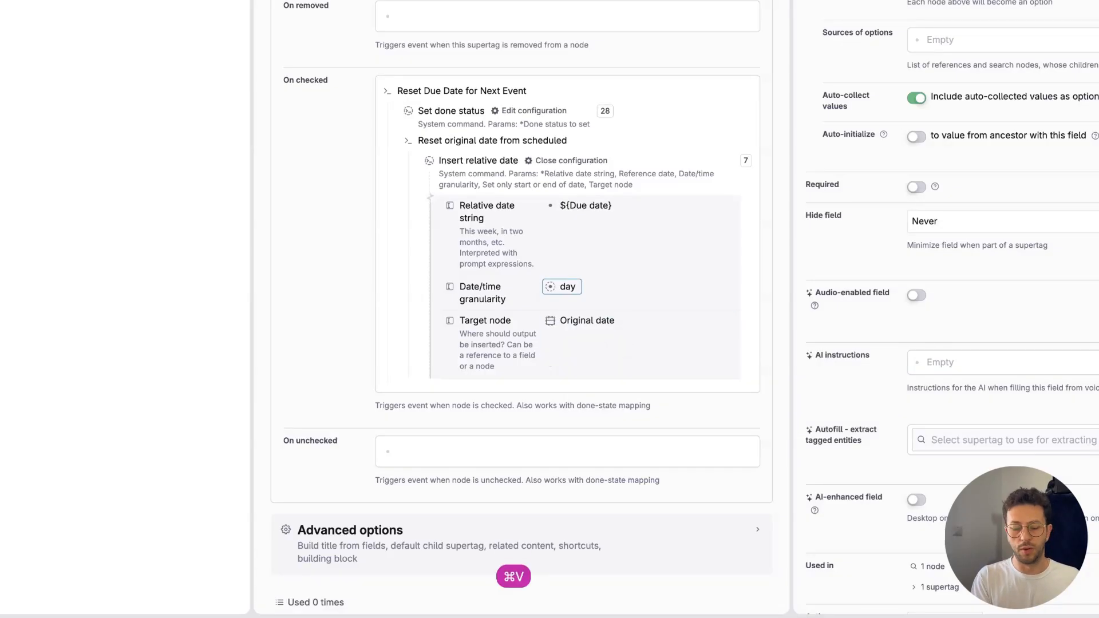
{"action": "type", "text": "${"}
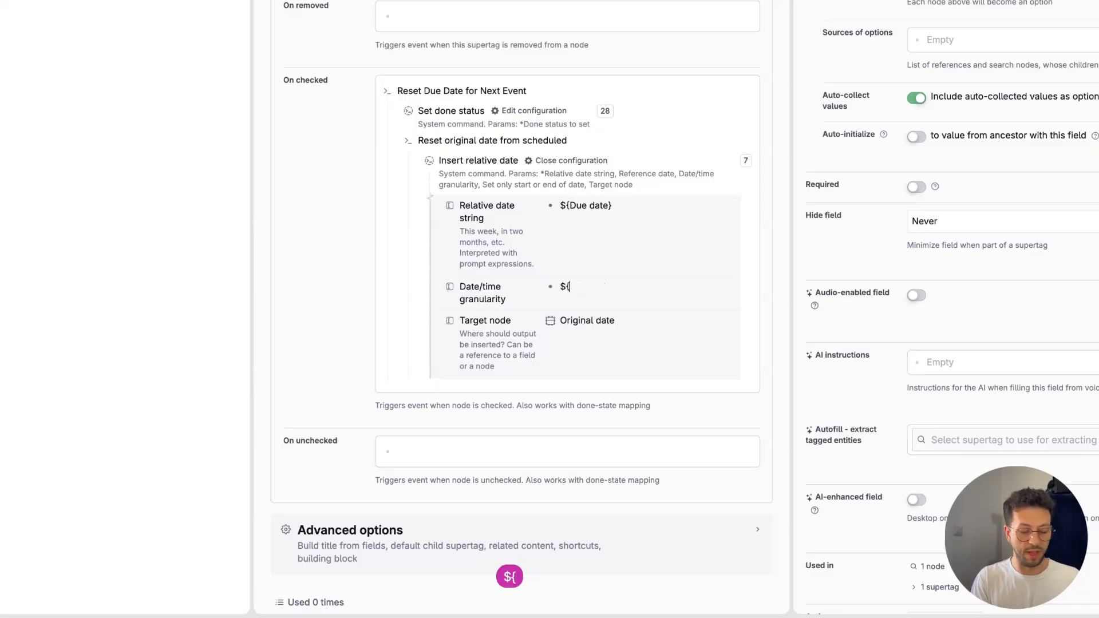
{"action": "scroll", "coordinate": [479, 246], "scroll_direction": "up", "scroll_amount": 15}
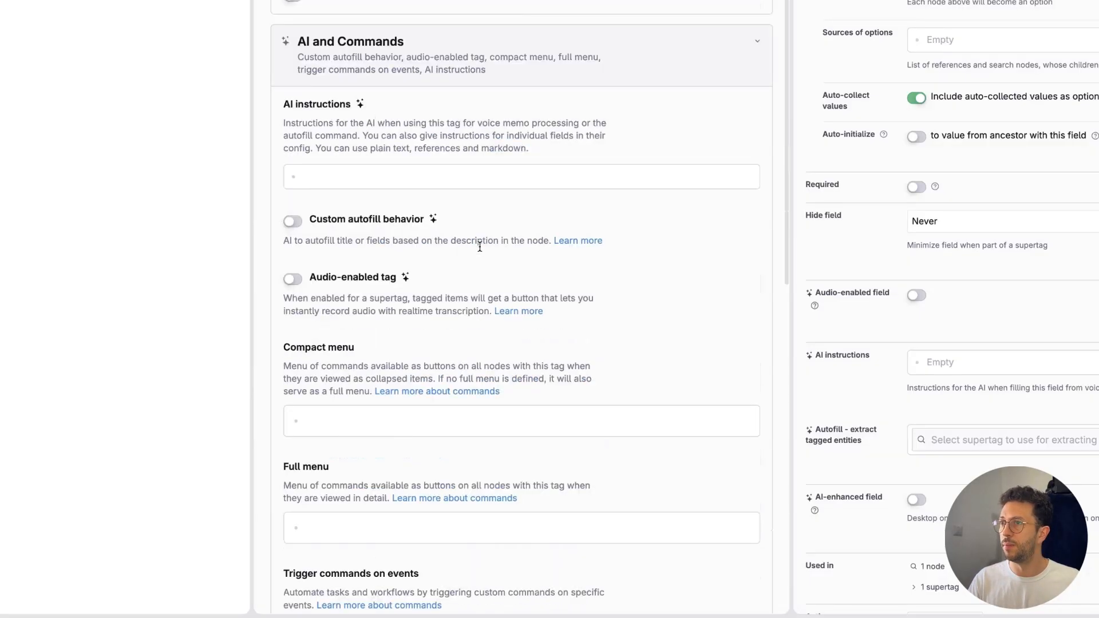
{"action": "key", "text": "super+a"}
{"action": "key", "text": "super+c"}
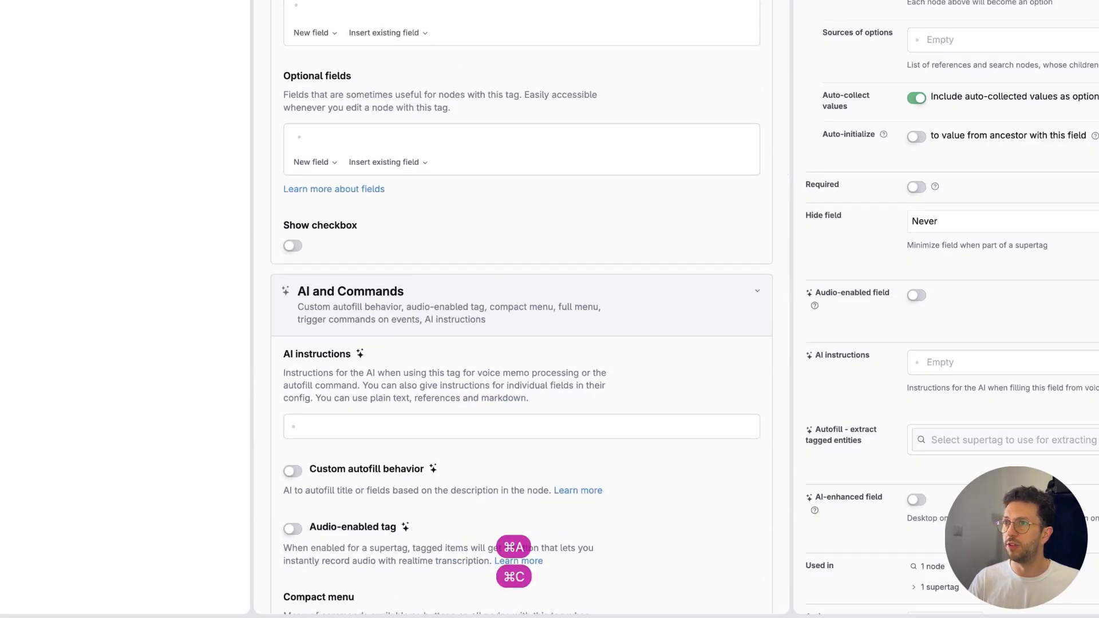
{"action": "scroll", "coordinate": [563, 182], "scroll_direction": "down", "scroll_amount": 15}
{"action": "scroll", "coordinate": [564, 182], "scroll_direction": "down", "scroll_amount": 1}
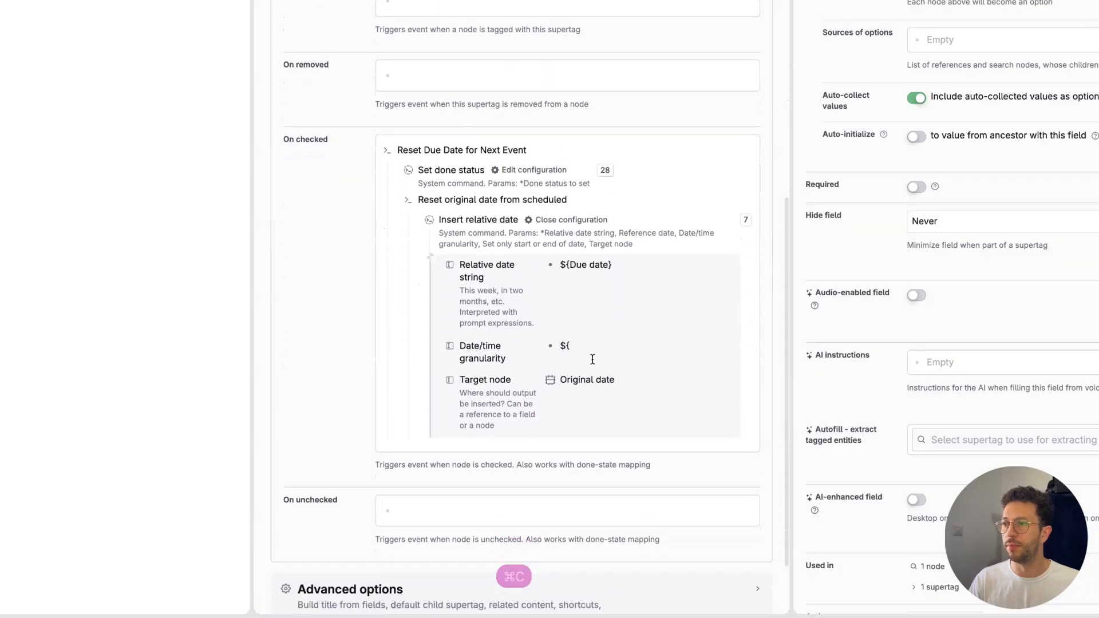
{"action": "left_click", "coordinate": [584, 347]}
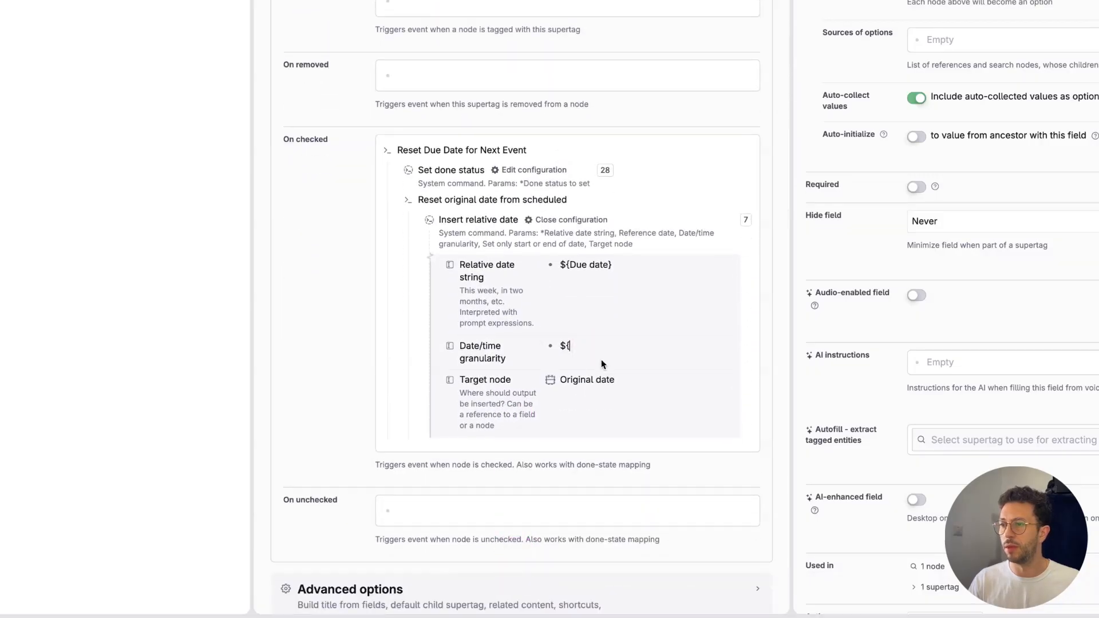
{"action": "key", "text": "super+z"}
{"action": "key", "text": "super+z"}
{"action": "key", "text": "super+z"}
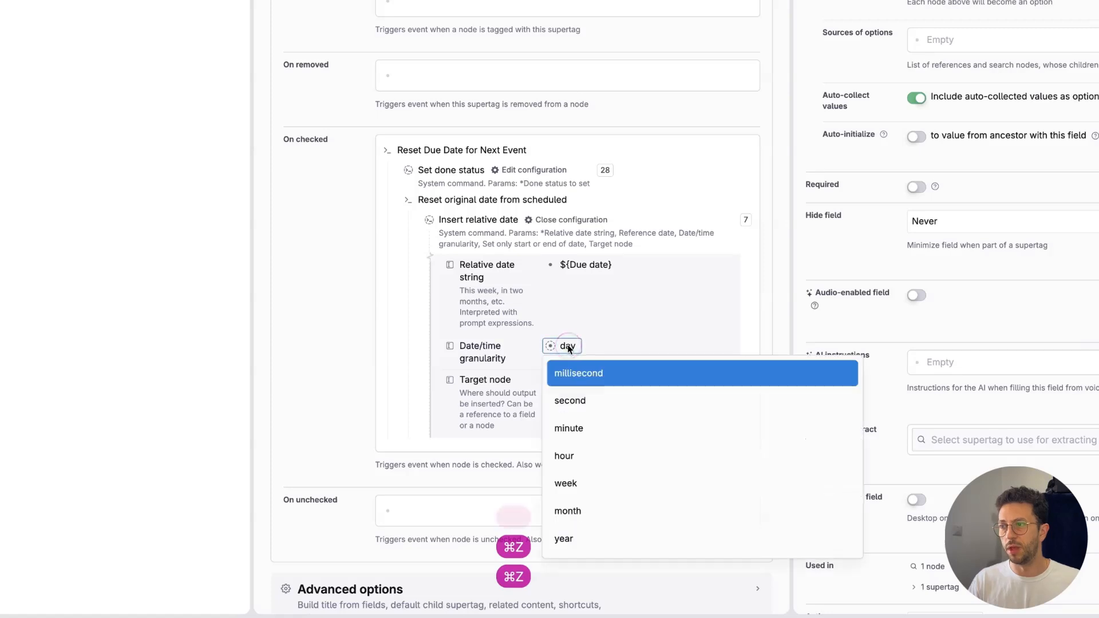
{"action": "left_click", "coordinate": [518, 363]}
{"action": "scroll", "coordinate": [518, 362], "scroll_direction": "up", "scroll_amount": 15}
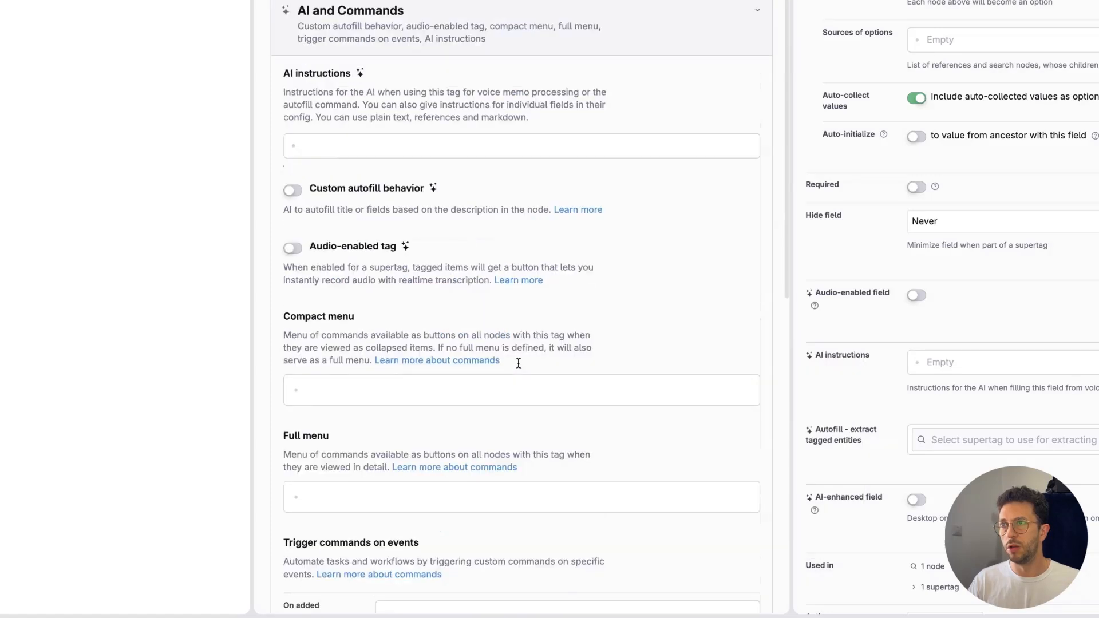
{"action": "key", "text": "Down"}
{"action": "key", "text": "Down"}
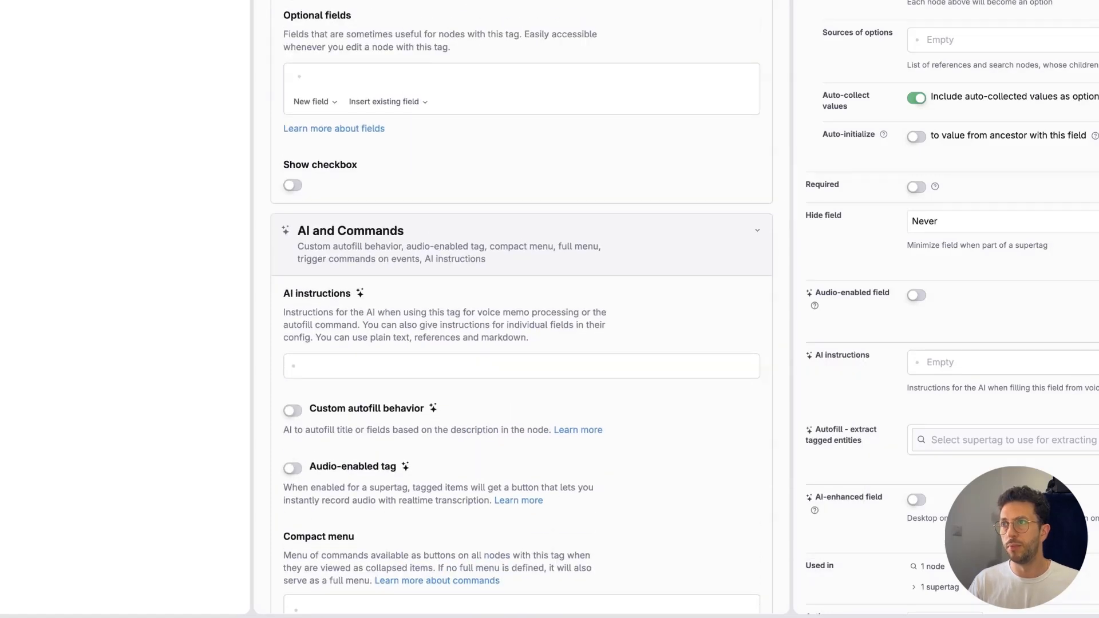
{"action": "key", "text": "Down"}
{"action": "key", "text": "Escape"}
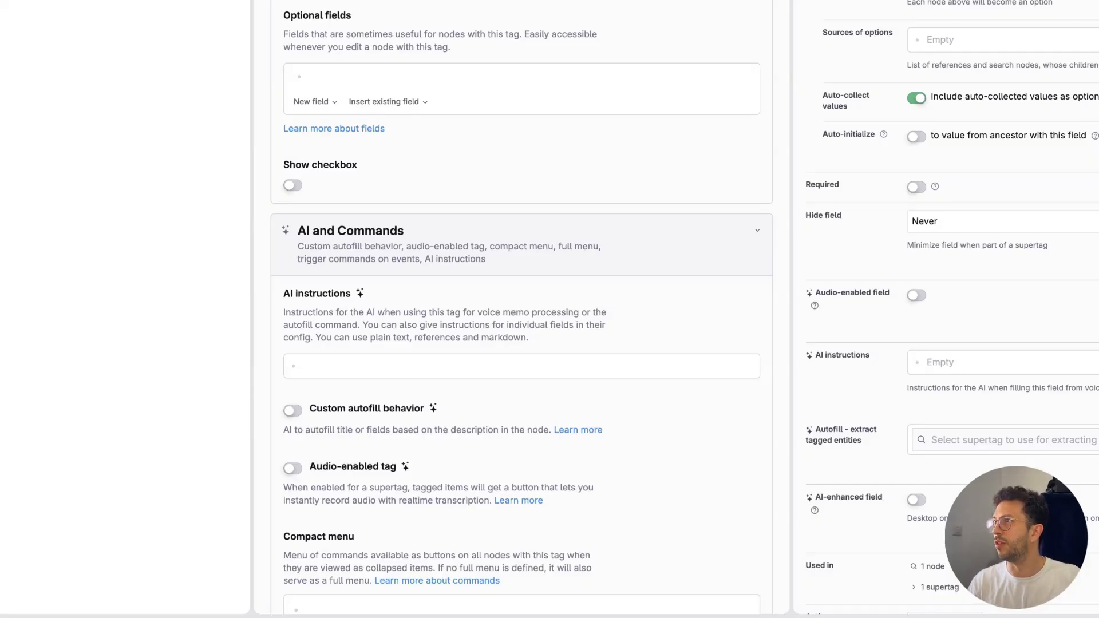
{"action": "scroll", "coordinate": [914, 52], "scroll_direction": "down", "scroll_amount": 1}
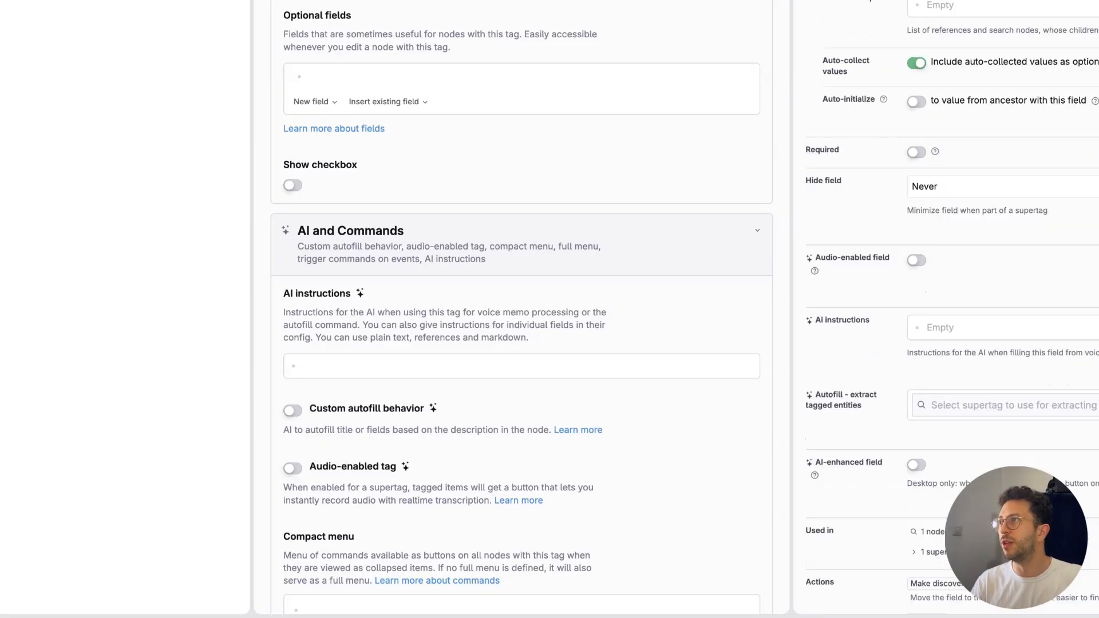
{"action": "key", "text": "Down"}
{"action": "key", "text": "Down"}
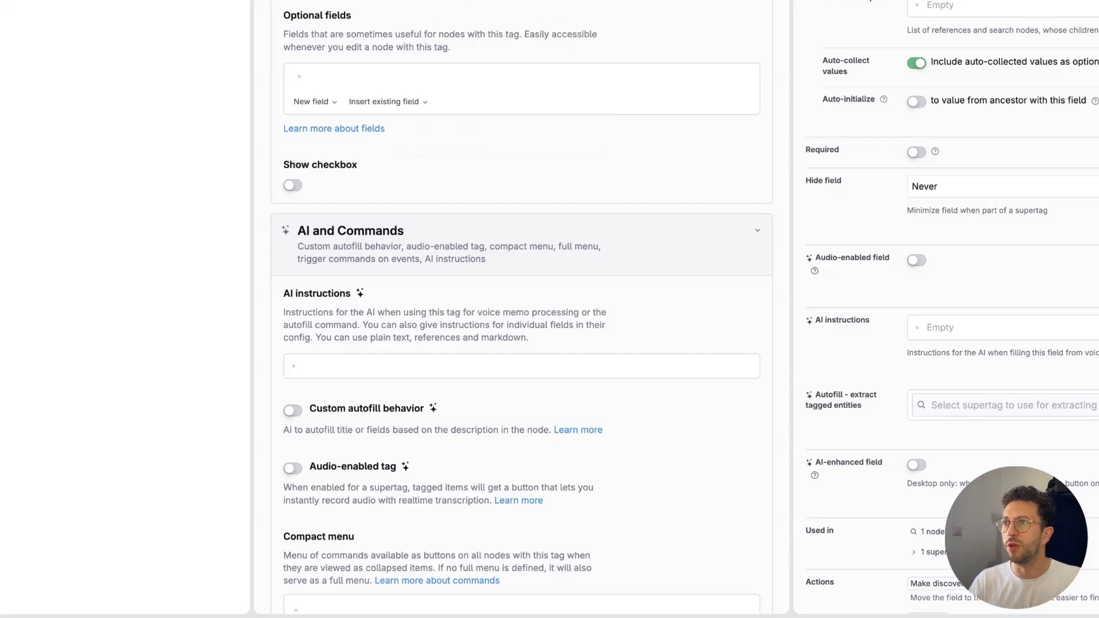
{"action": "key", "text": "Down"}
{"action": "scroll", "coordinate": [521, 309], "scroll_direction": "down", "scroll_amount": 14}
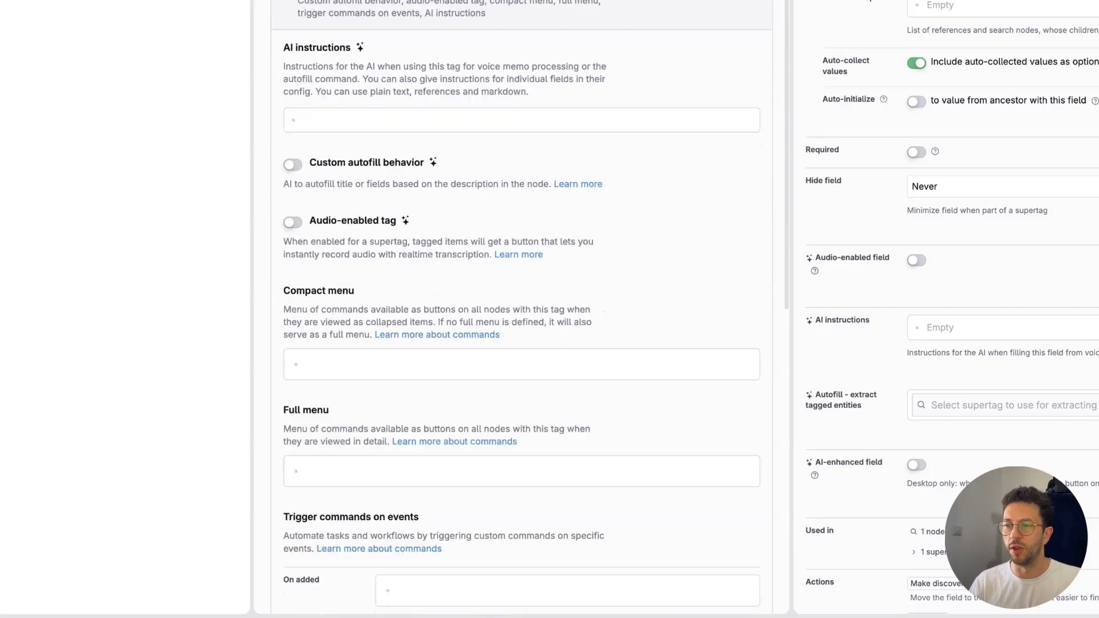
{"action": "scroll", "coordinate": [569, 226], "scroll_direction": "down", "scroll_amount": 3}
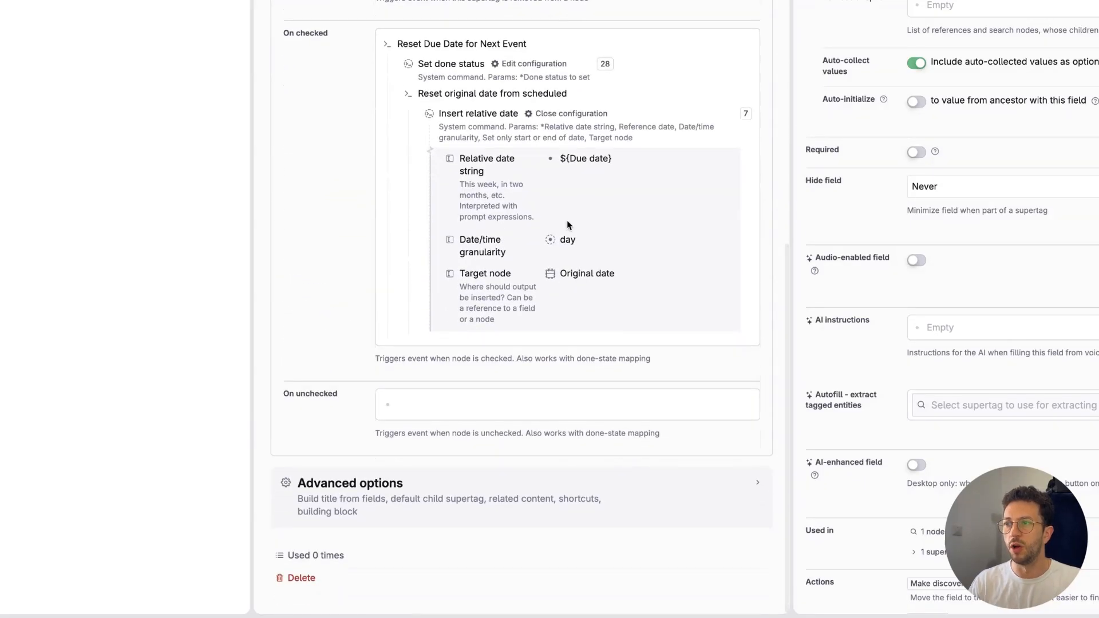
Step: Review the Date/time granularity options without changing them and close the Insert relative date configuration
{"action": "left_click", "coordinate": [563, 240]}
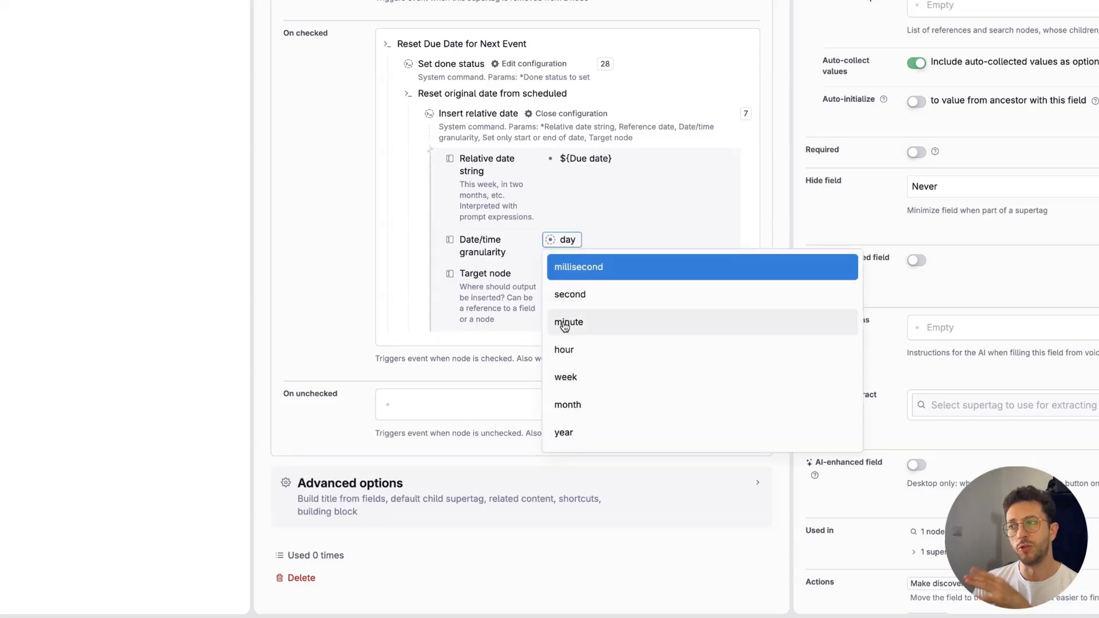
{"action": "left_click", "coordinate": [517, 262]}
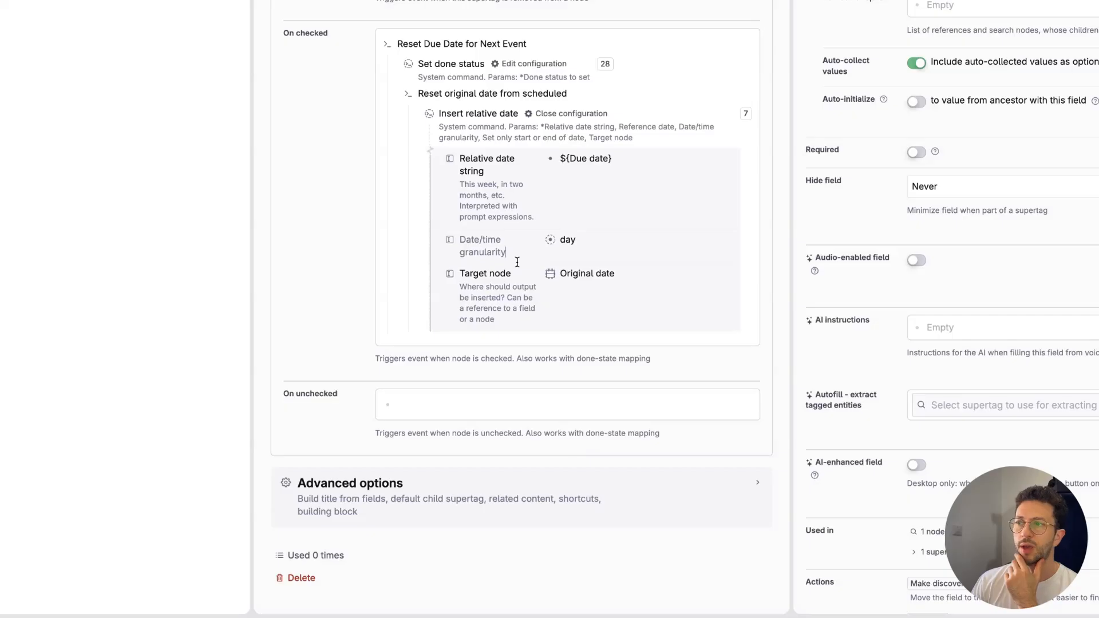
{"action": "left_click", "coordinate": [553, 113]}
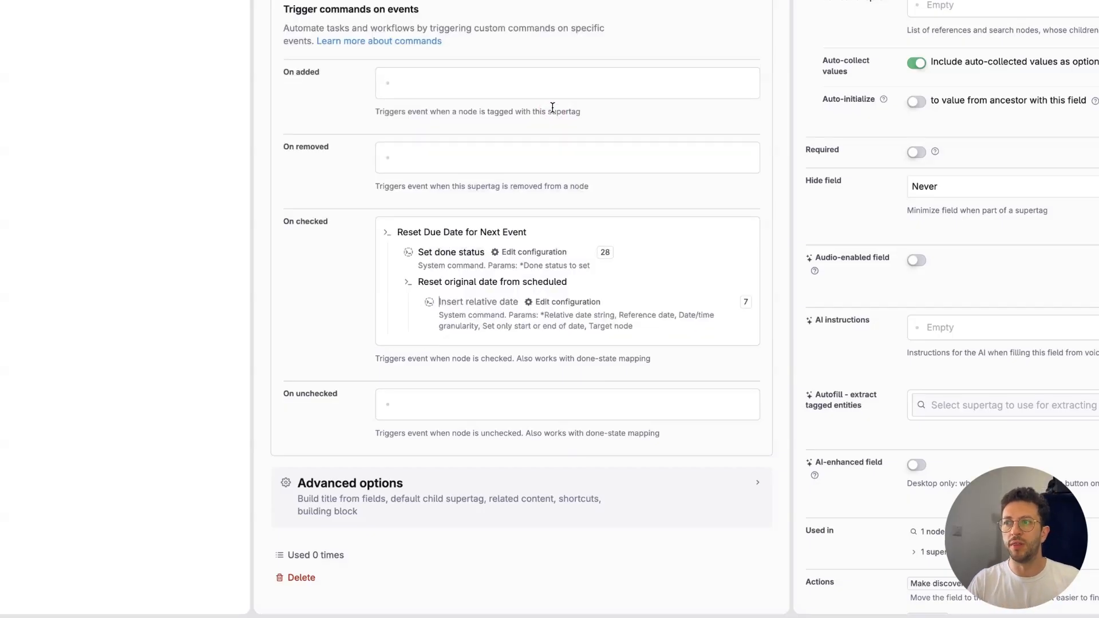
Step: Collapse the "Reset original date from scheduled" command and add a blank node below it
{"action": "key", "text": "super+Up"}
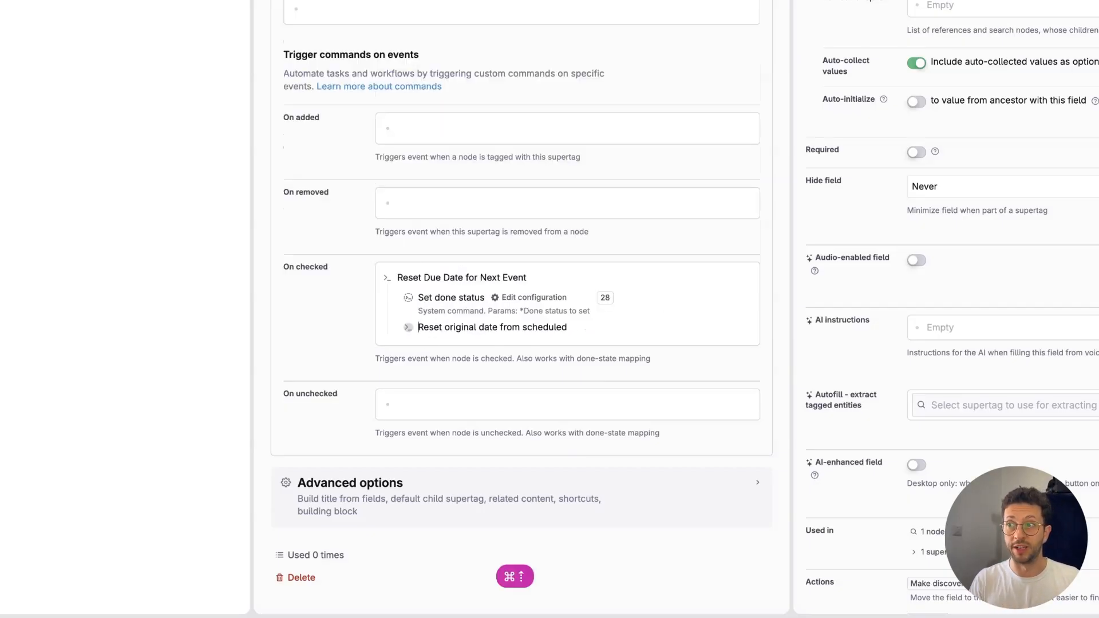
{"action": "key", "text": "shift+Return"}
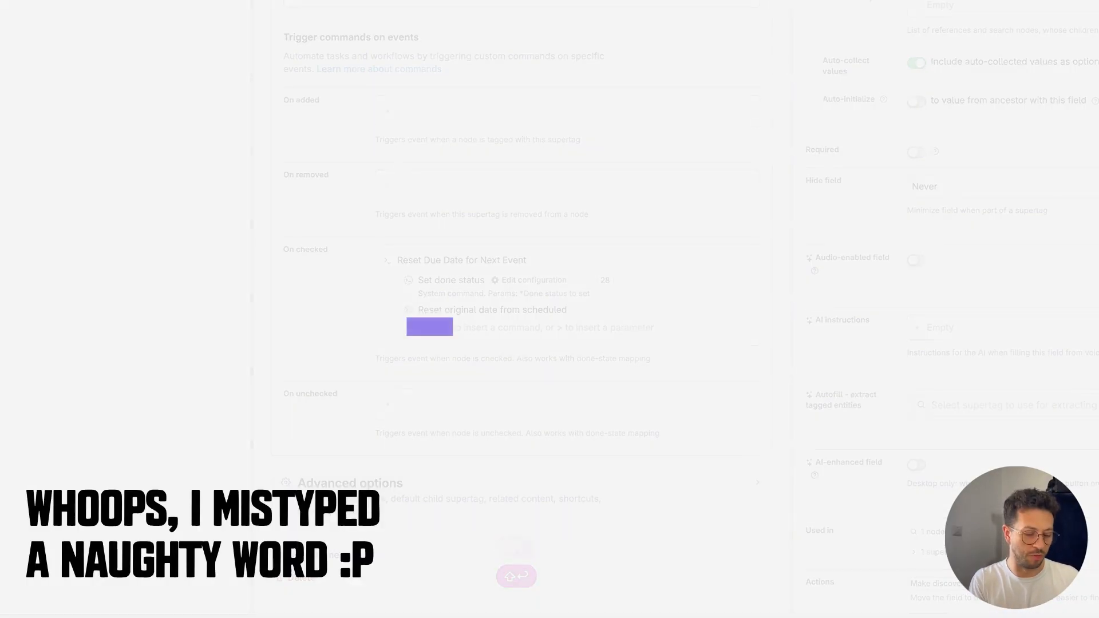
{"action": "type", "text": "S"}
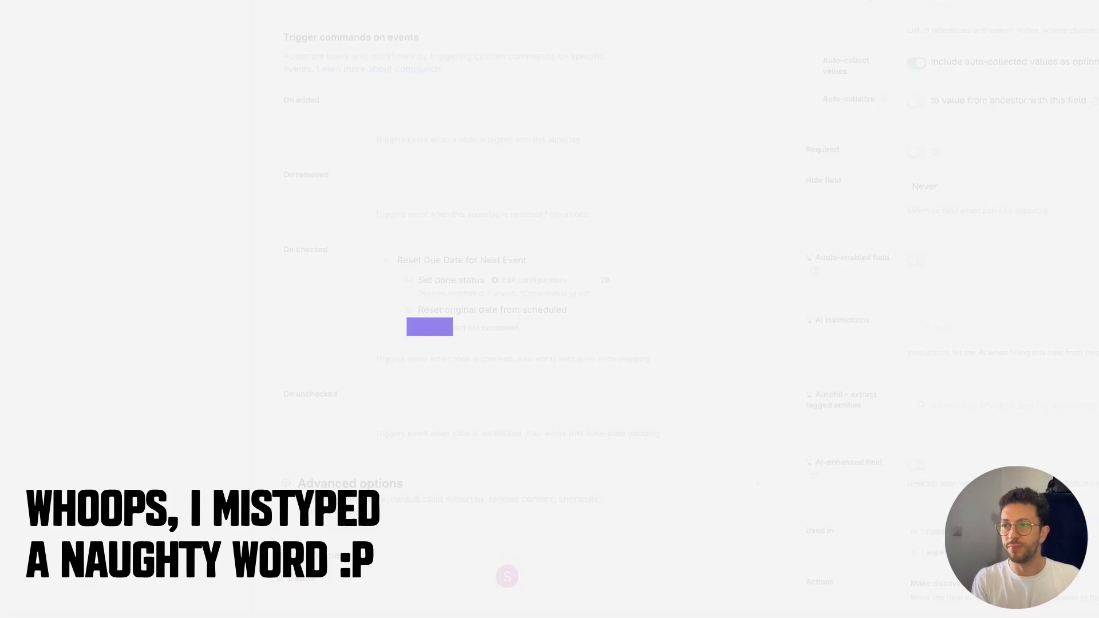
{"action": "type", "text": "t"}
{"action": "key", "text": "super+a"}
{"action": "type", "text": "Next"}
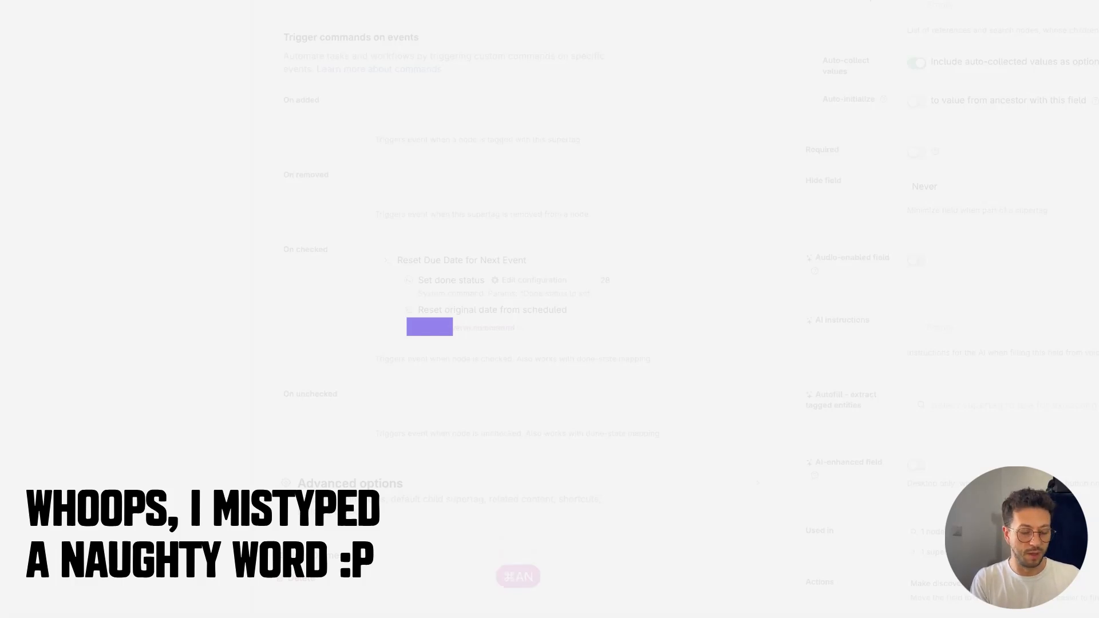
{"action": "type", "text": " due"}
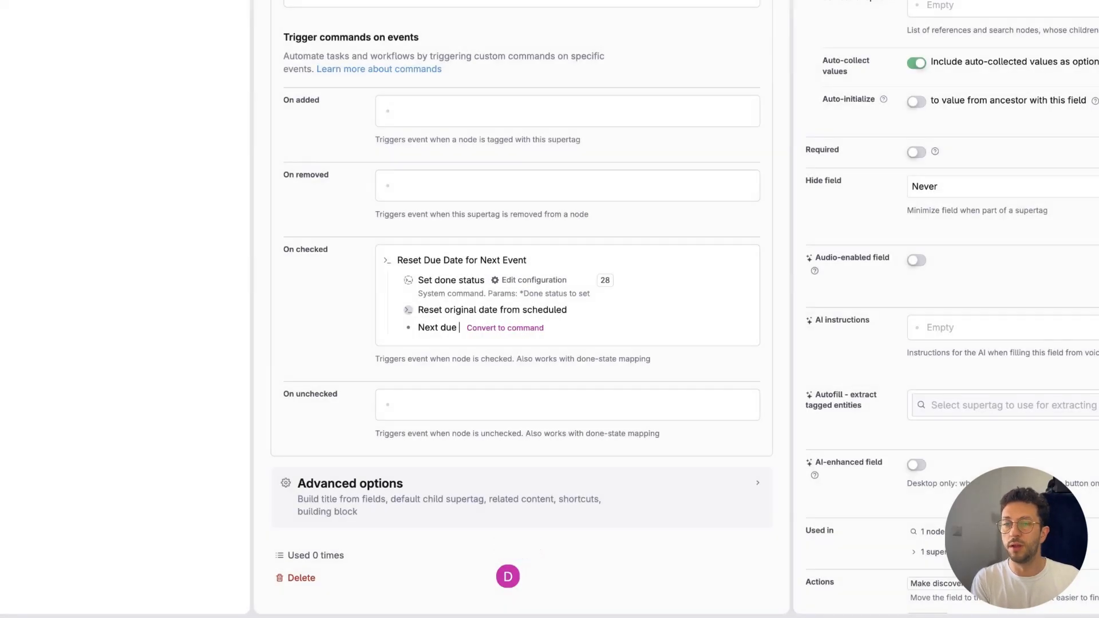
Step: Name the new node under Reset Due Date for Next Event "Set Next Due Date" and convert it to a command
{"action": "key", "text": "super+a"}
{"action": "type", "text": "Set"}
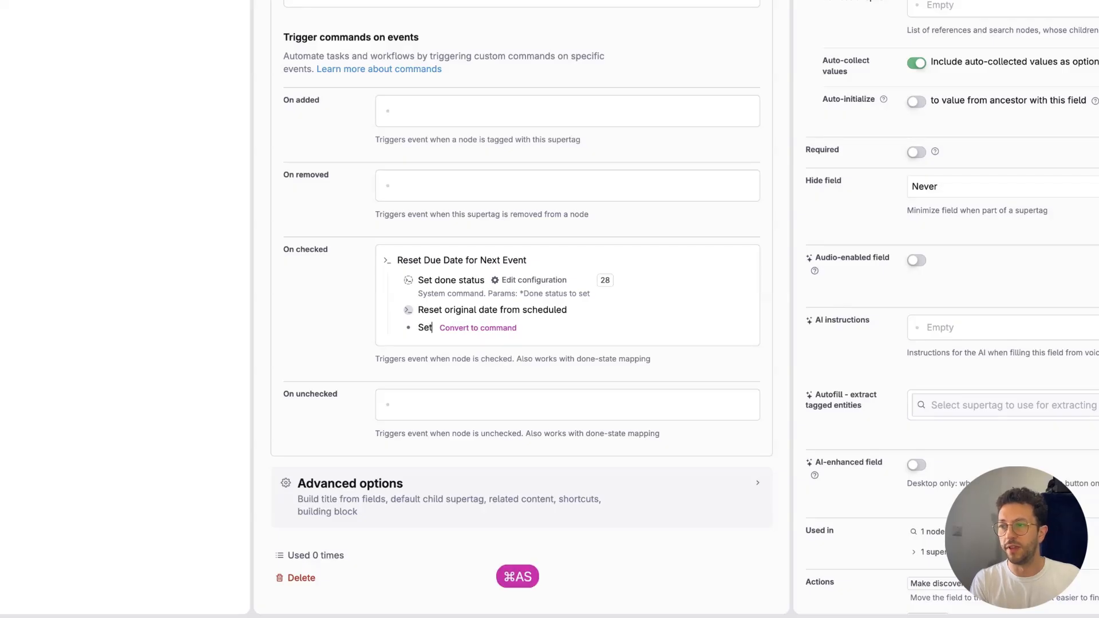
{"action": "type", "text": " Next"}
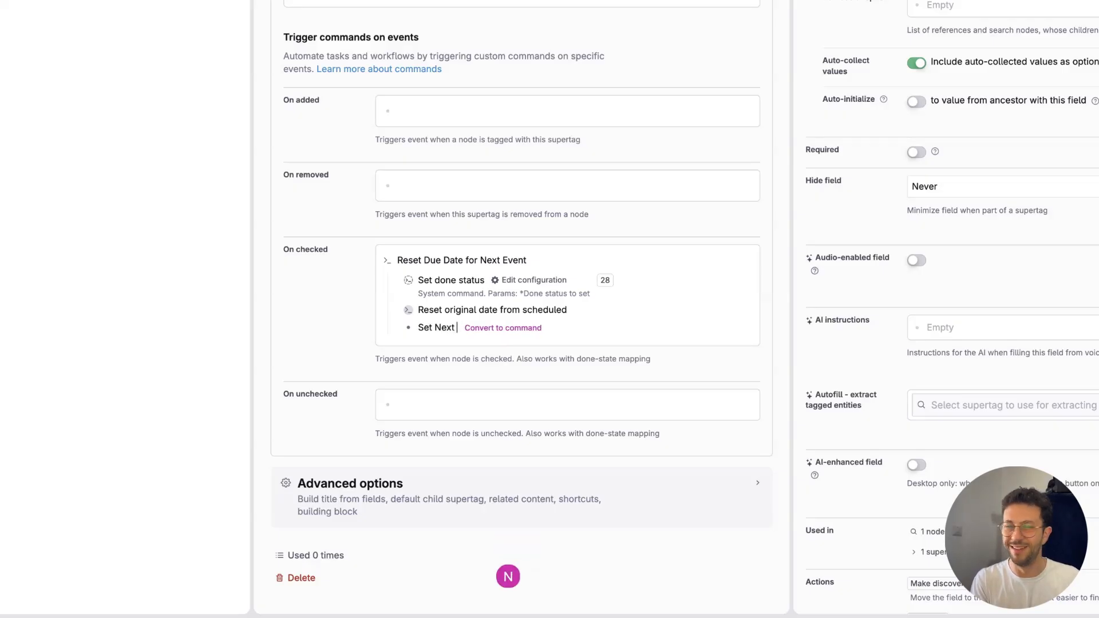
{"action": "type", "text": " Due Date"}
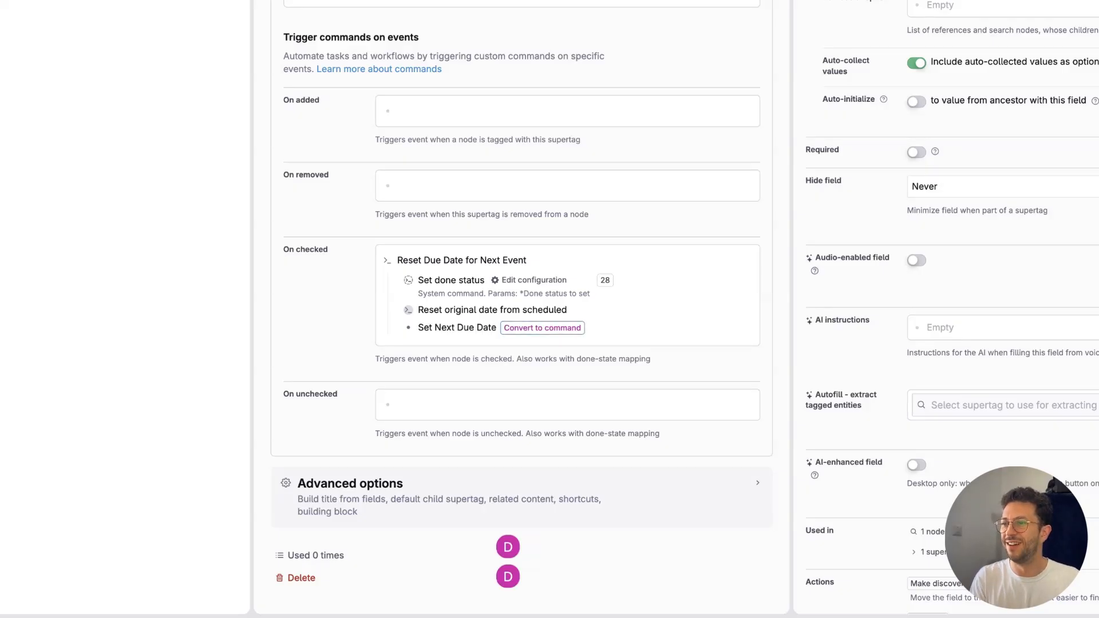
{"action": "left_click", "coordinate": [542, 327]}
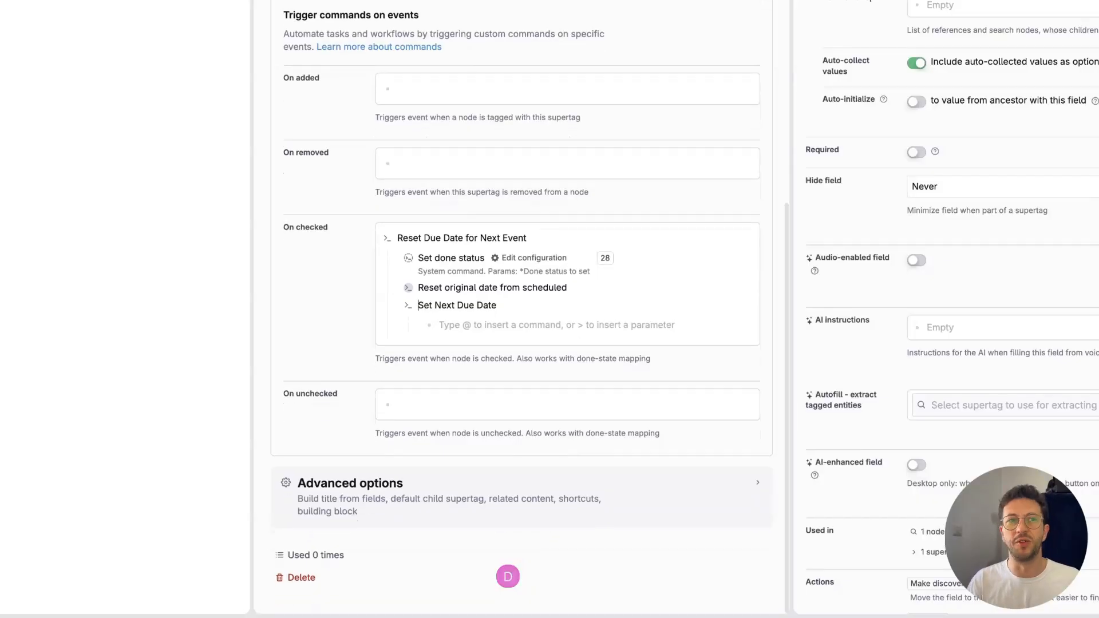
Step: Expand "Reset original date from scheduled" and add an Insert relative date command inside Set Next Due Date
{"action": "left_click", "coordinate": [490, 323]}
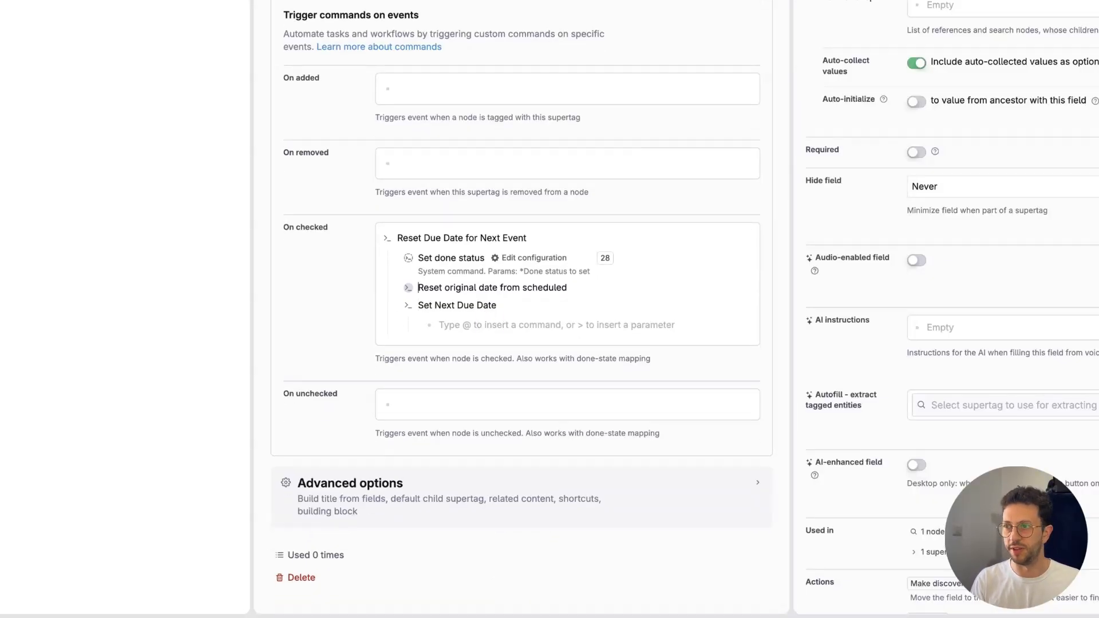
{"action": "key", "text": "super+Down"}
{"action": "key", "text": "Down"}
{"action": "key", "text": "Down"}
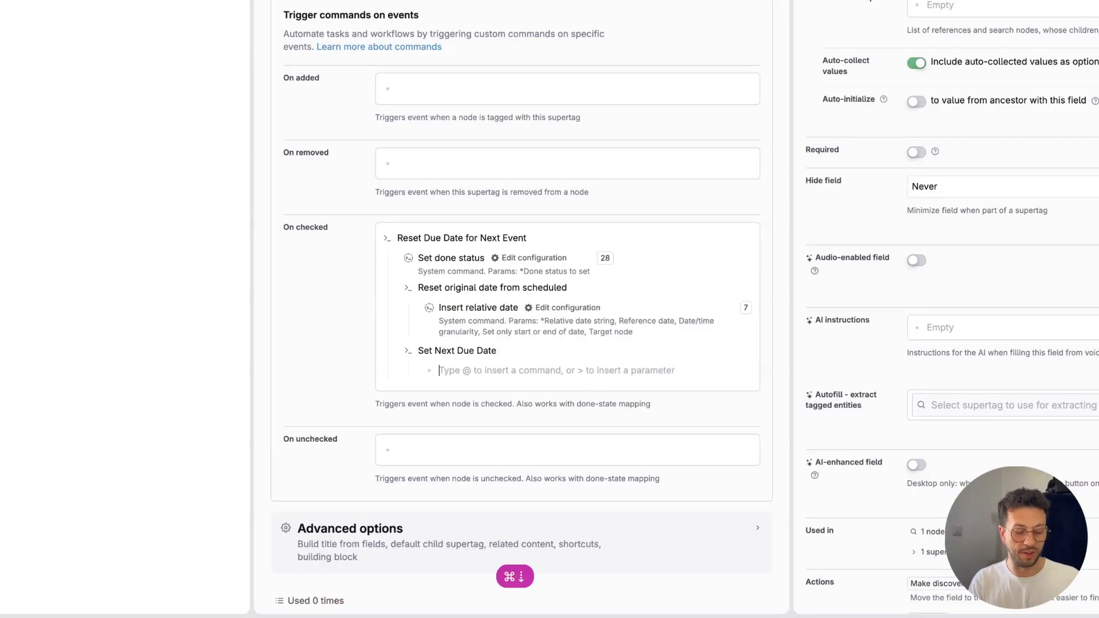
{"action": "type", "text": "@insert"}
{"action": "key", "text": "Down"}
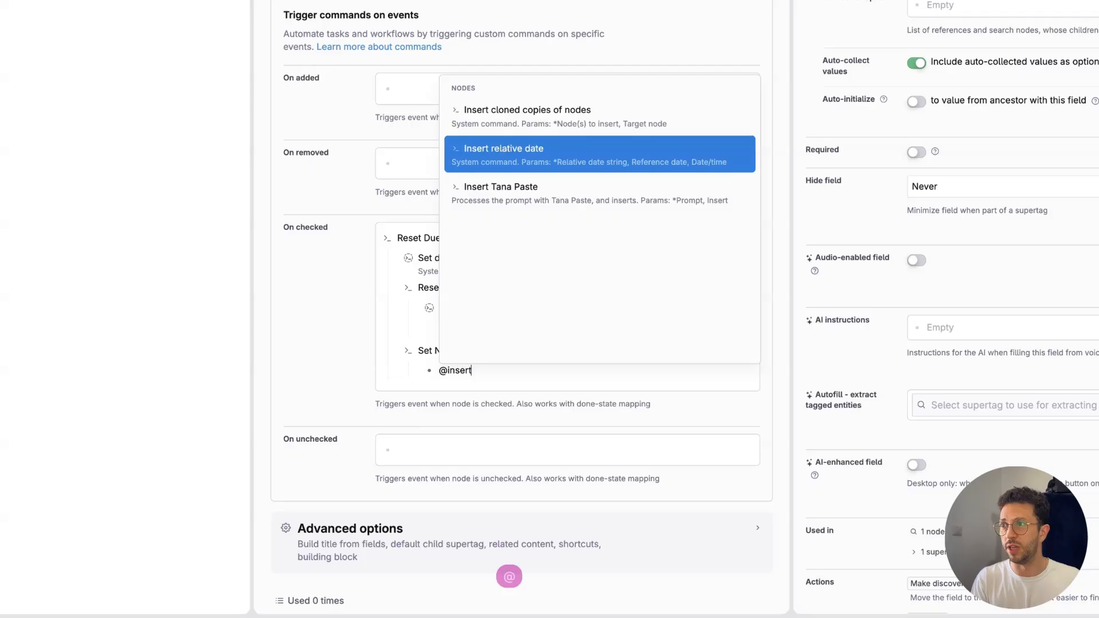
{"action": "key", "text": "Return"}
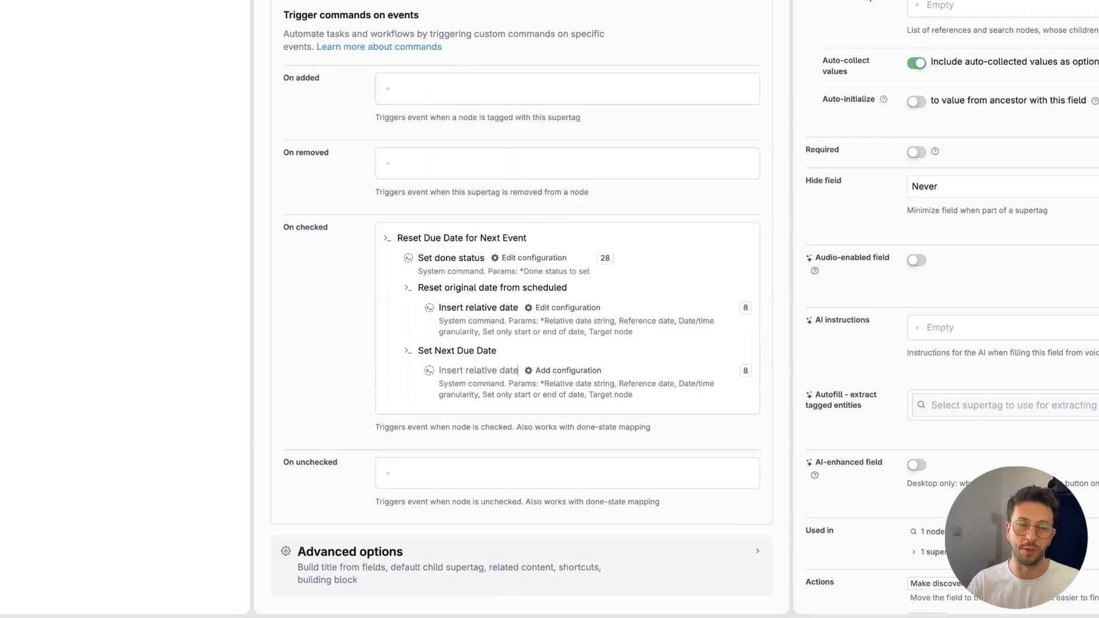
Step: Configure Insert relative date under Set Next Due Date with the Relative date string "in ${Number of} ${Recurrence time}"
{"action": "scroll", "coordinate": [504, 424], "scroll_direction": "down", "scroll_amount": 3}
{"action": "left_click", "coordinate": [467, 238]}
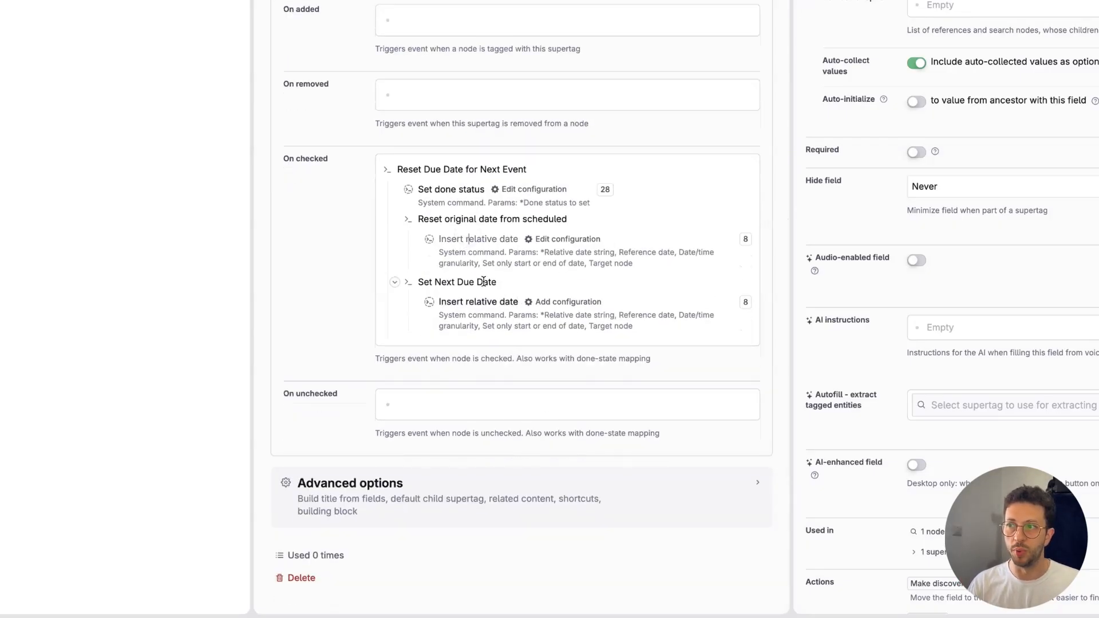
{"action": "key", "text": "Up"}
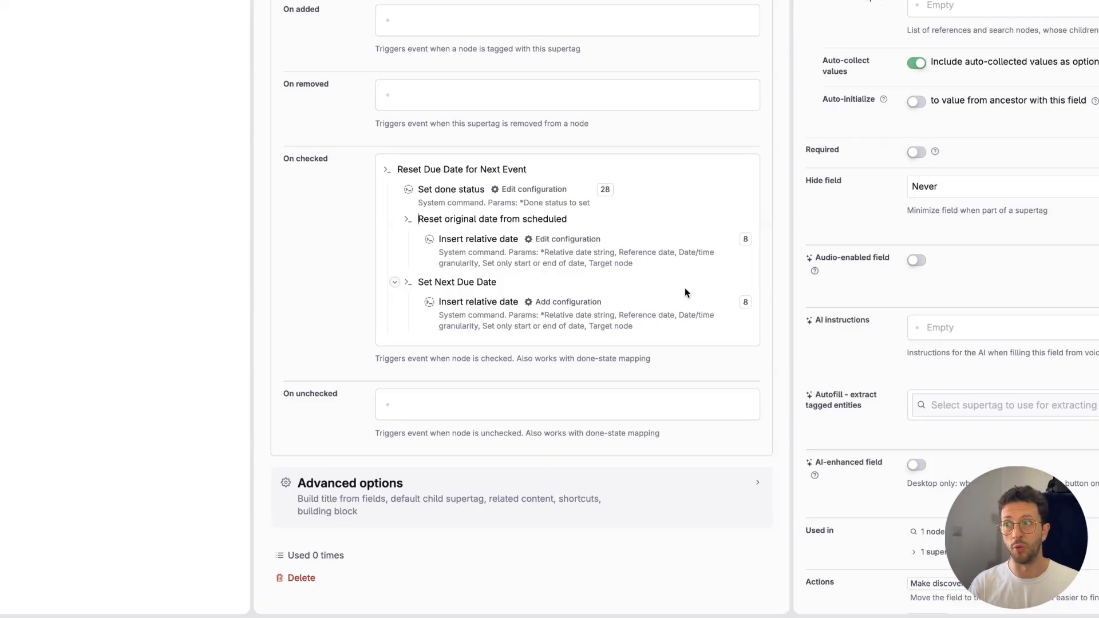
{"action": "left_click", "coordinate": [584, 303]}
{"action": "scroll", "coordinate": [587, 309], "scroll_direction": "down", "scroll_amount": 2}
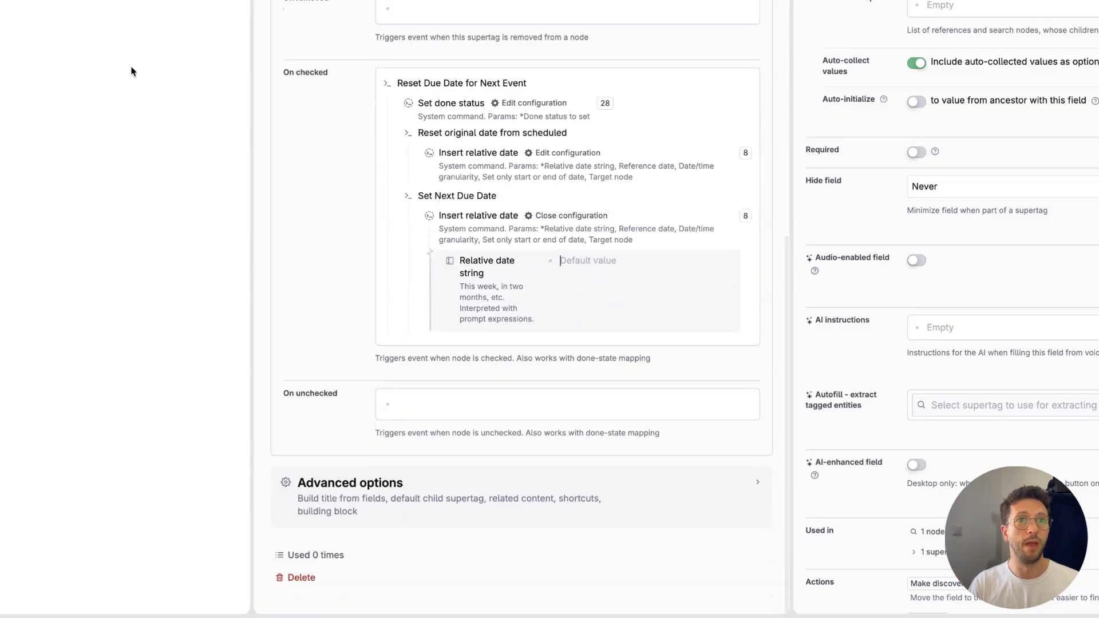
{"action": "type", "text": "in "}
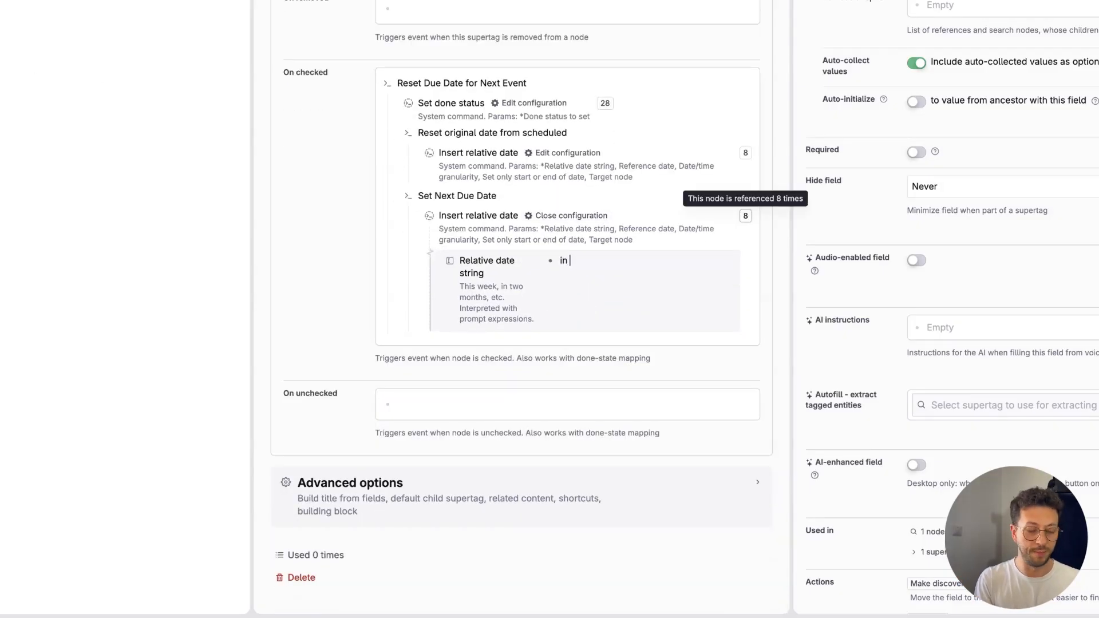
{"action": "type", "text": "${Number of"}
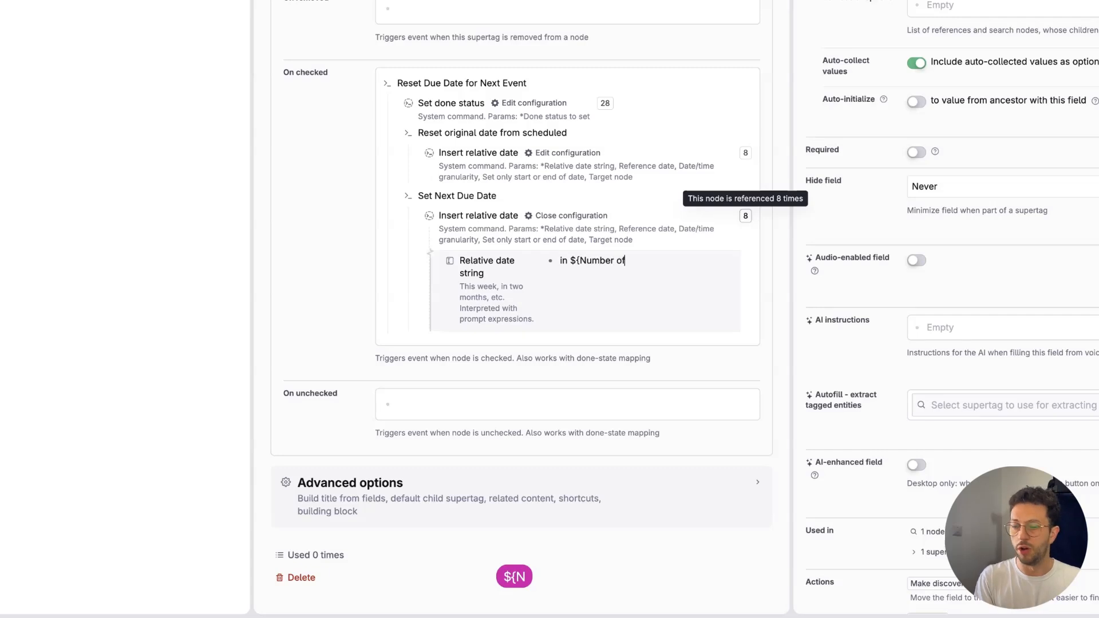
{"action": "type", "text": "}"}
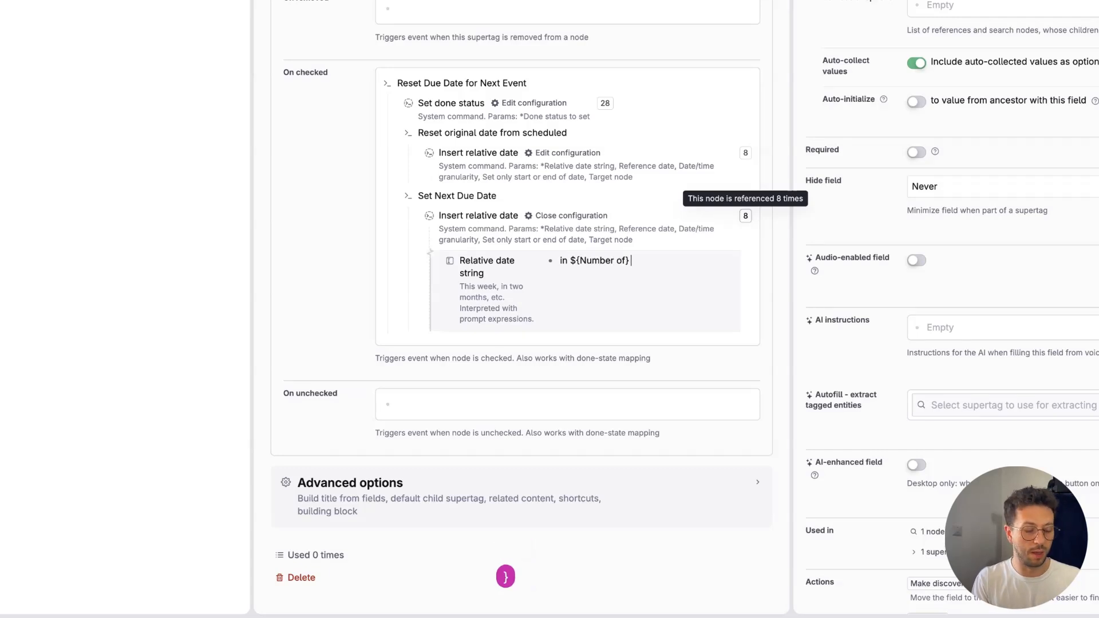
{"action": "type", "text": " ${Recurre"}
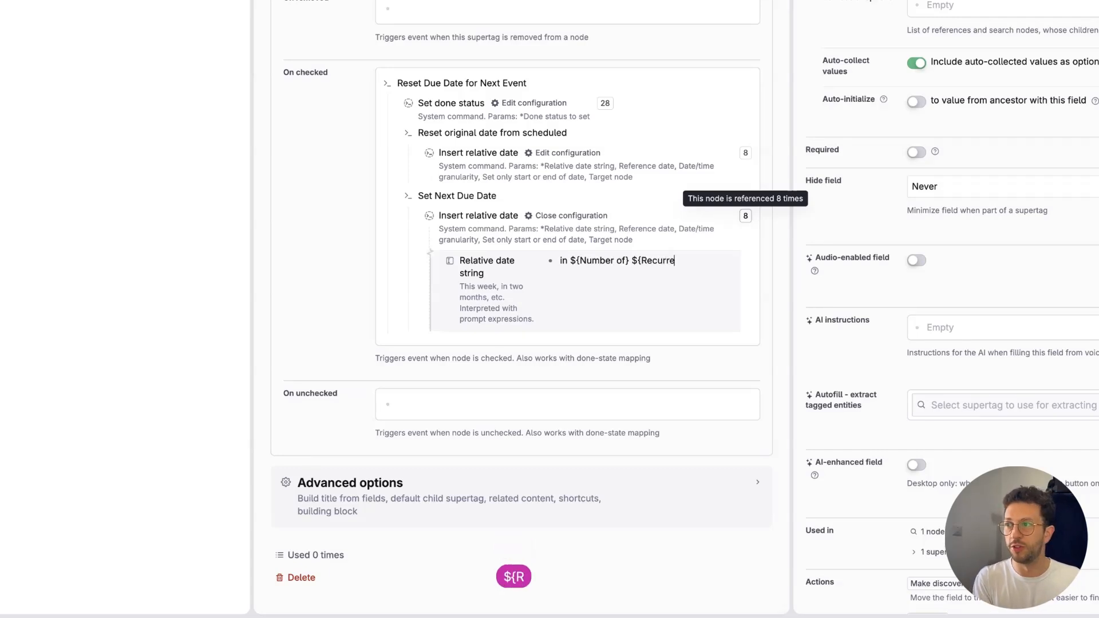
{"action": "type", "text": "nce time}"}
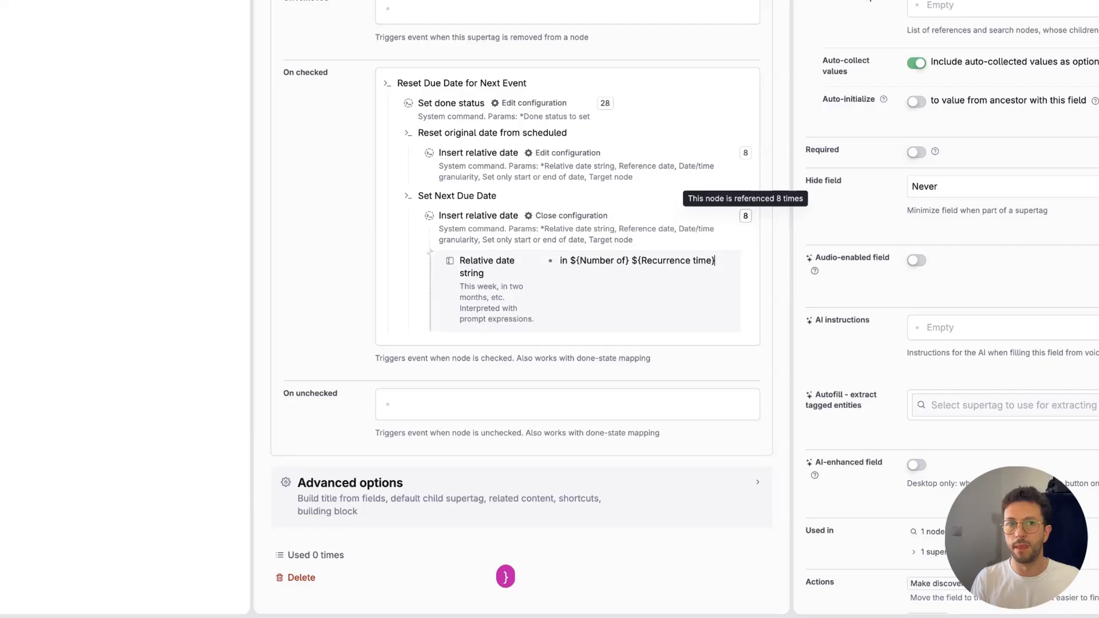
Step: Add a Target node parameter below the Relative date string in the Set Next Due Date configuration
{"action": "key", "text": "Return"}
{"action": "key", "text": "shift+Tab"}
{"action": "type", "text": ">t"}
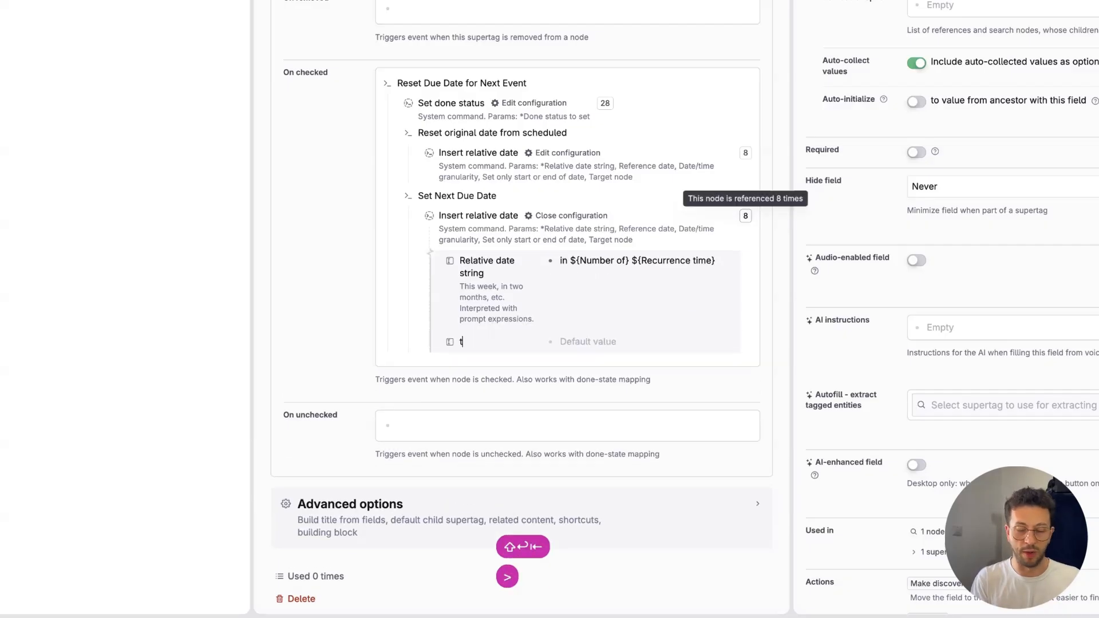
{"action": "type", "text": "arg"}
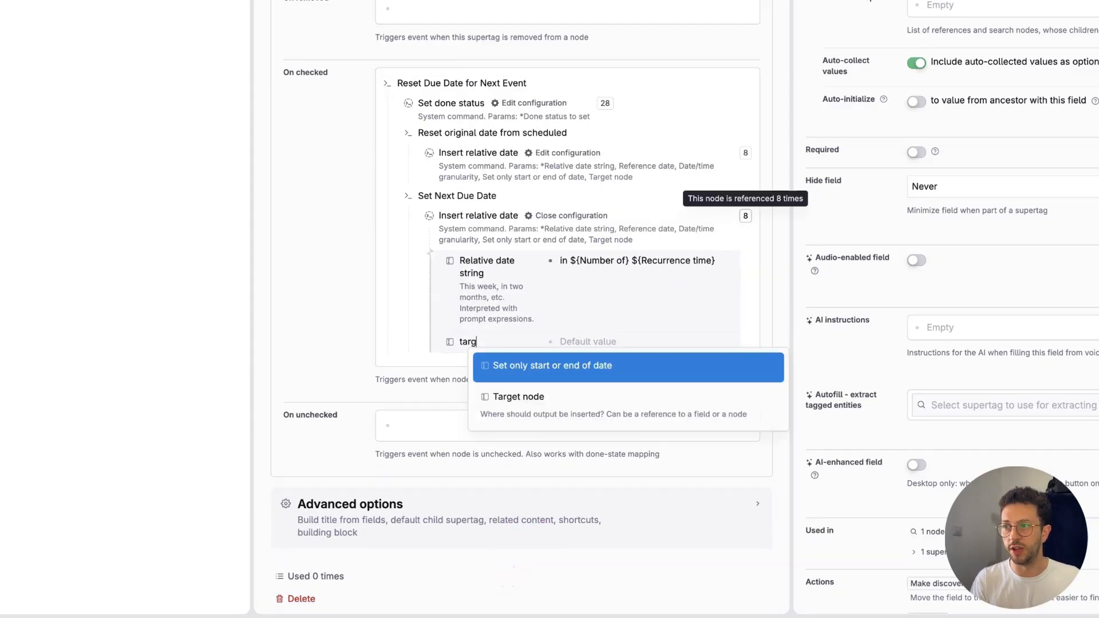
{"action": "key", "text": "Return"}
{"action": "type", "text": ">look"}
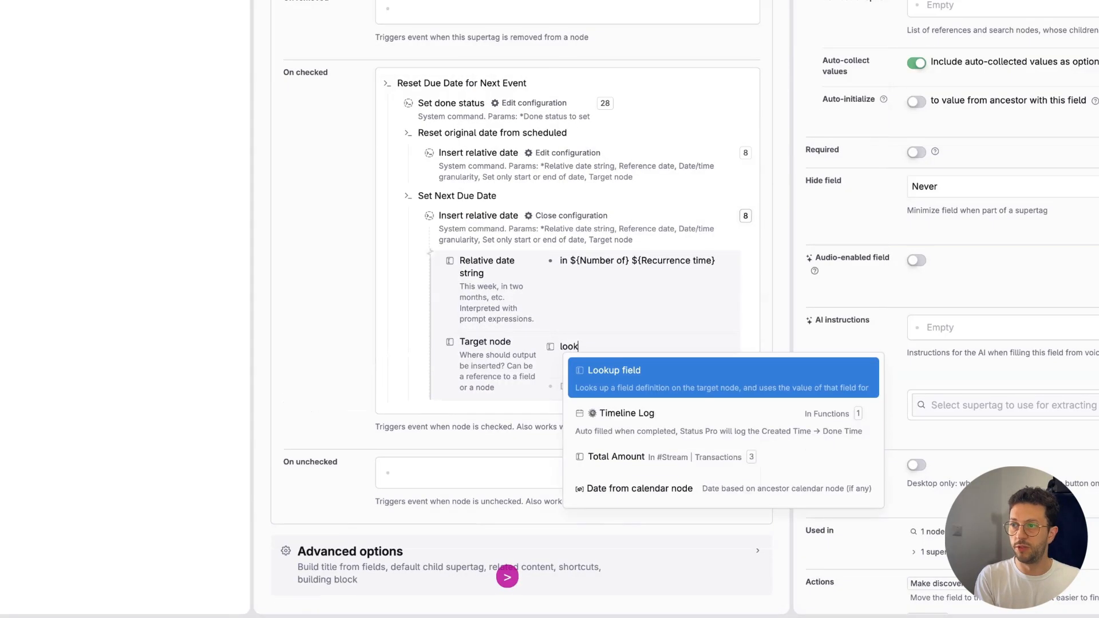
{"action": "key", "text": "BackSpace"}
{"action": "key", "text": "BackSpace"}
{"action": "key", "text": "BackSpace"}
{"action": "key", "text": "BackSpace"}
{"action": "key", "text": "BackSpace"}
{"action": "key", "text": "super+a"}
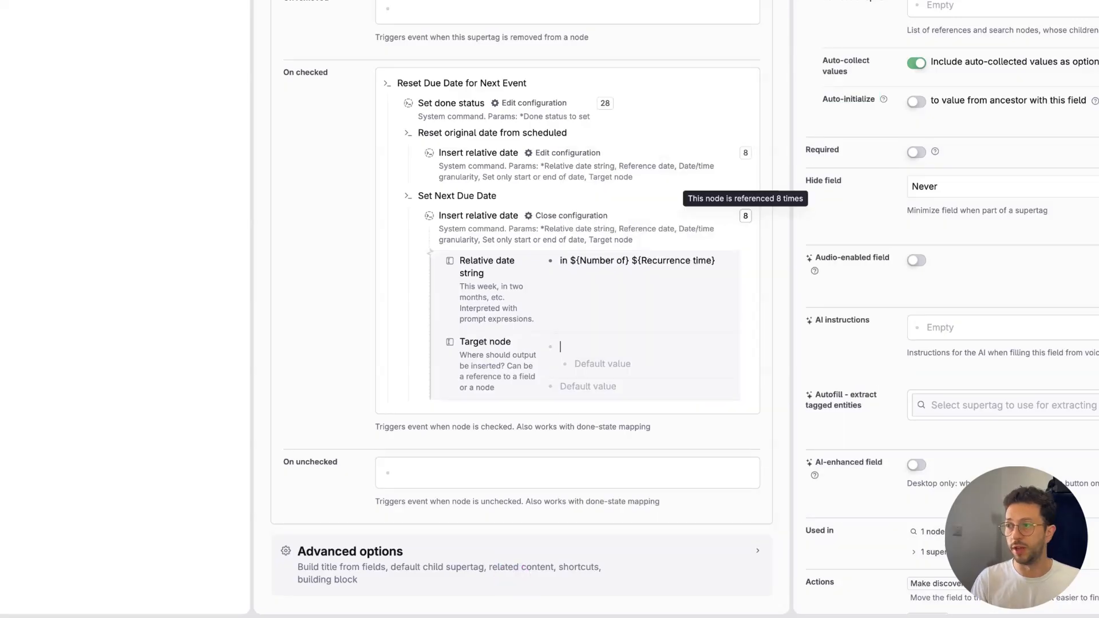
Step: Copy the supertag's Due date field and paste it into the Target node value
{"action": "scroll", "coordinate": [521, 309], "scroll_direction": "up", "scroll_amount": 10}
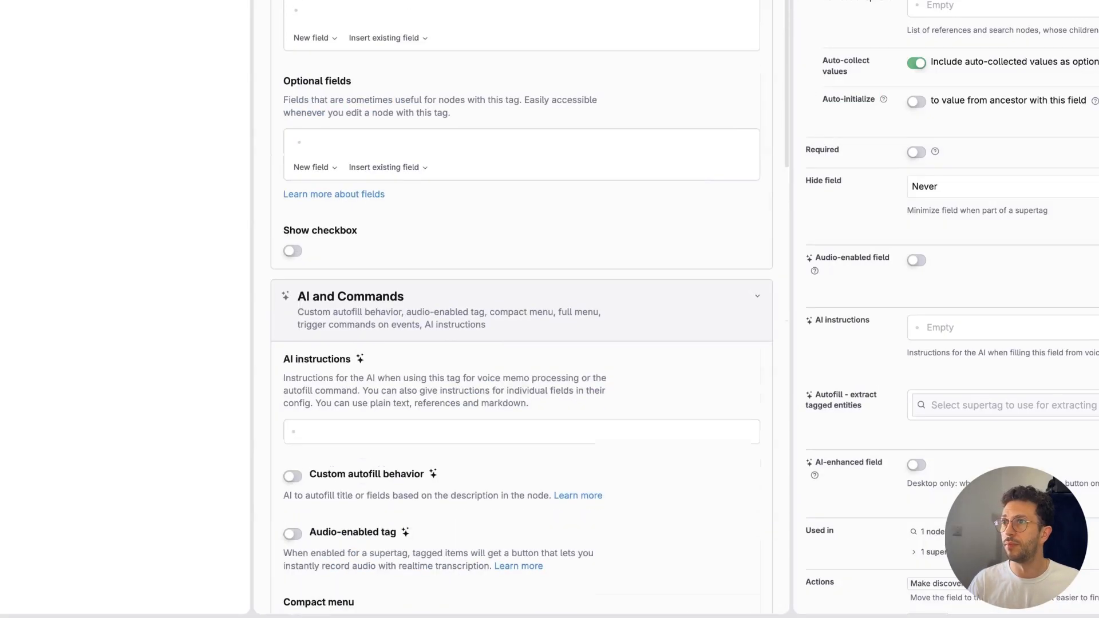
{"action": "key", "text": "super+c"}
{"action": "scroll", "coordinate": [520, 309], "scroll_direction": "down", "scroll_amount": 10}
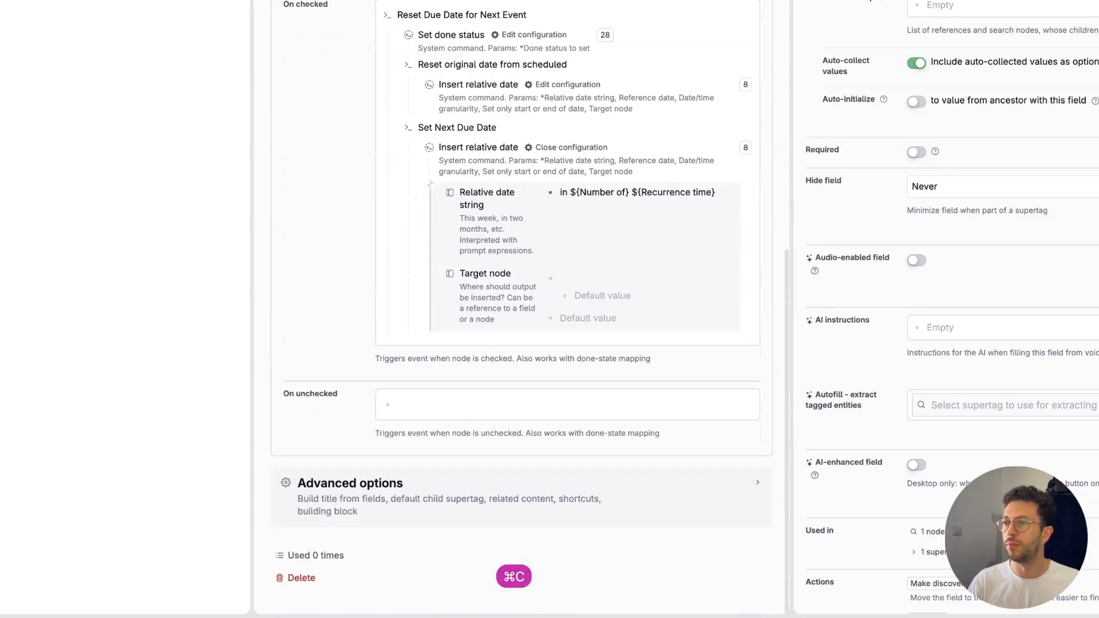
{"action": "left_click", "coordinate": [572, 274]}
{"action": "key", "text": "super+v"}
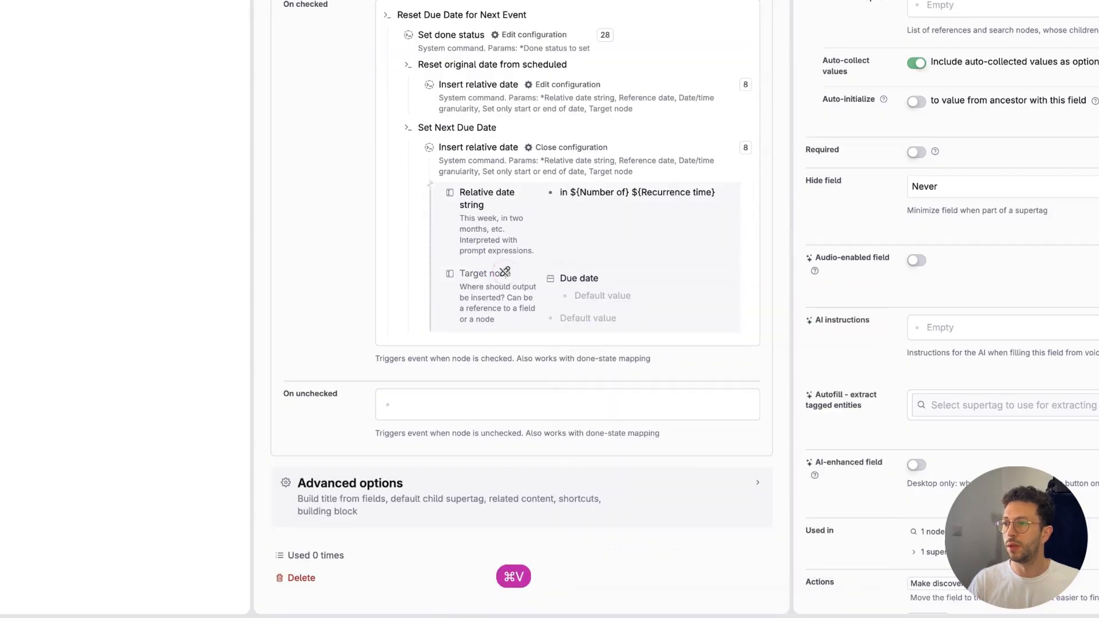
Step: Clear the nested entry from the Target node value and paste the copied Due date field as a reference
{"action": "left_click", "coordinate": [594, 295]}
{"action": "key", "text": "Escape"}
{"action": "key", "text": "Escape"}
{"action": "key", "text": "Escape"}
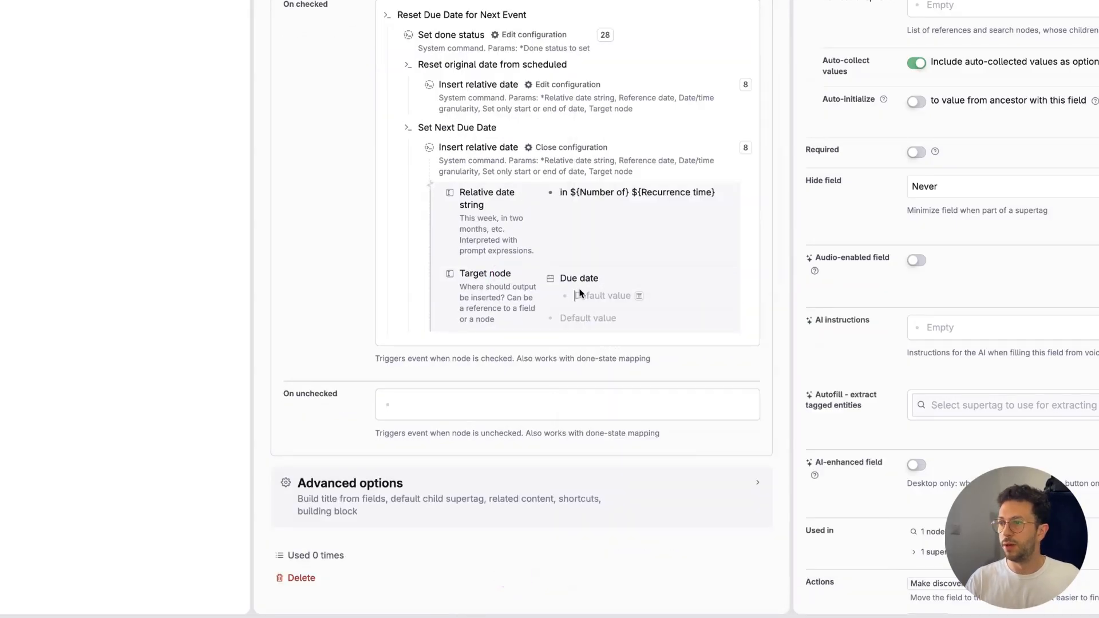
{"action": "key", "text": "Escape"}
{"action": "key", "text": "Escape"}
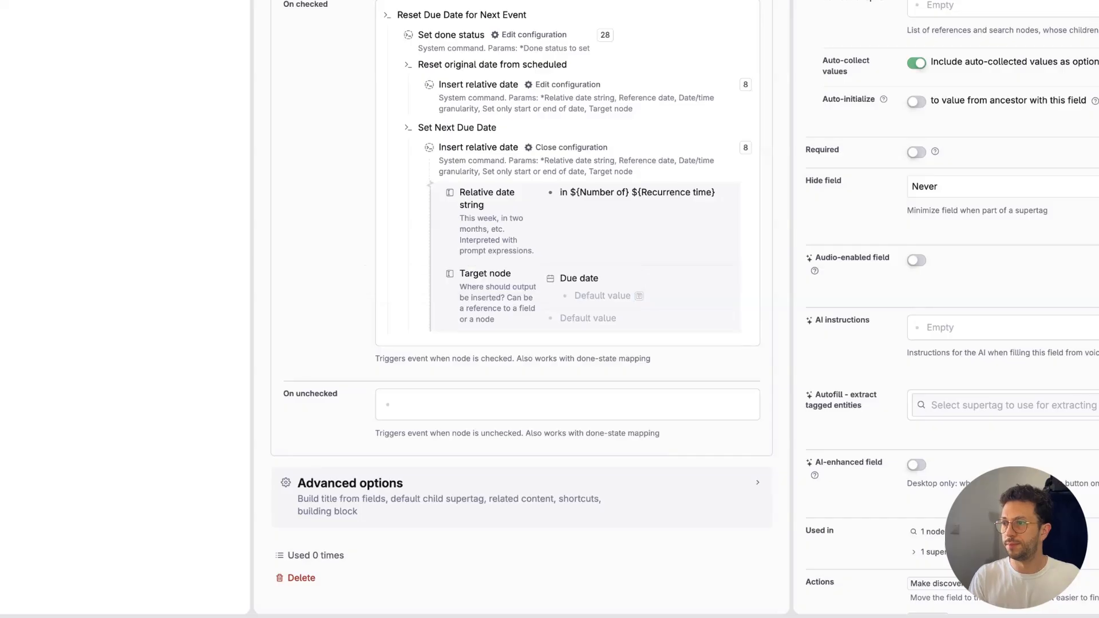
{"action": "key", "text": "Up"}
{"action": "key", "text": "shift+Up"}
{"action": "key", "text": "BackSpace"}
{"action": "key", "text": "super+v"}
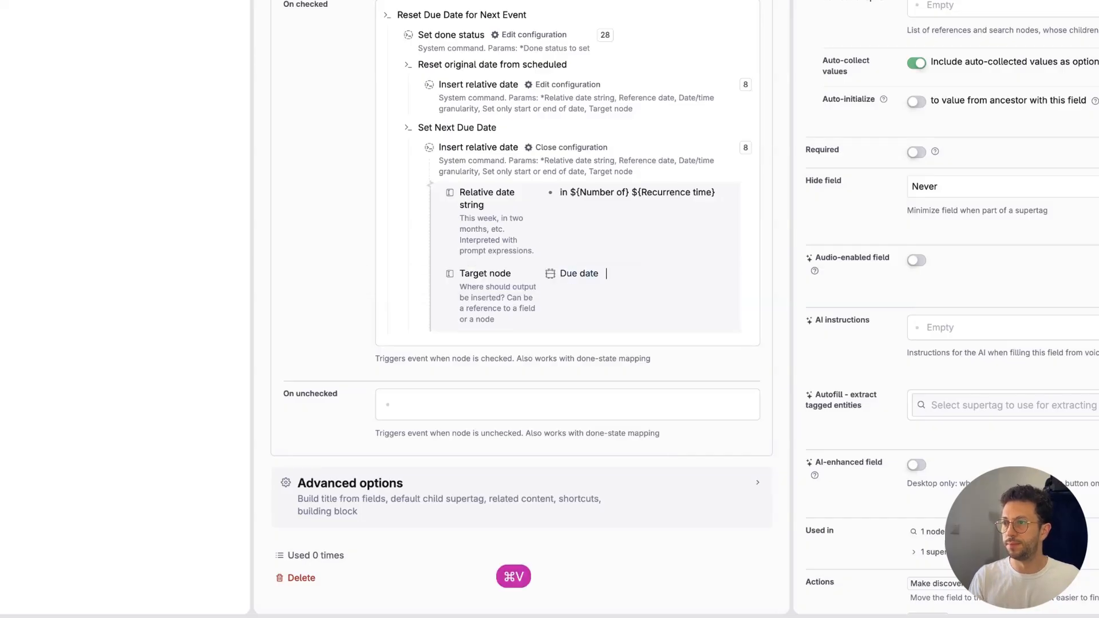
Step: Add a Reference date parameter with a Lookup field value to the Insert relative date configuration under Set Next Due Date
{"action": "key", "text": "shift+Return"}
{"action": "key", "text": "shift+Return"}
{"action": "type", "text": ">"}
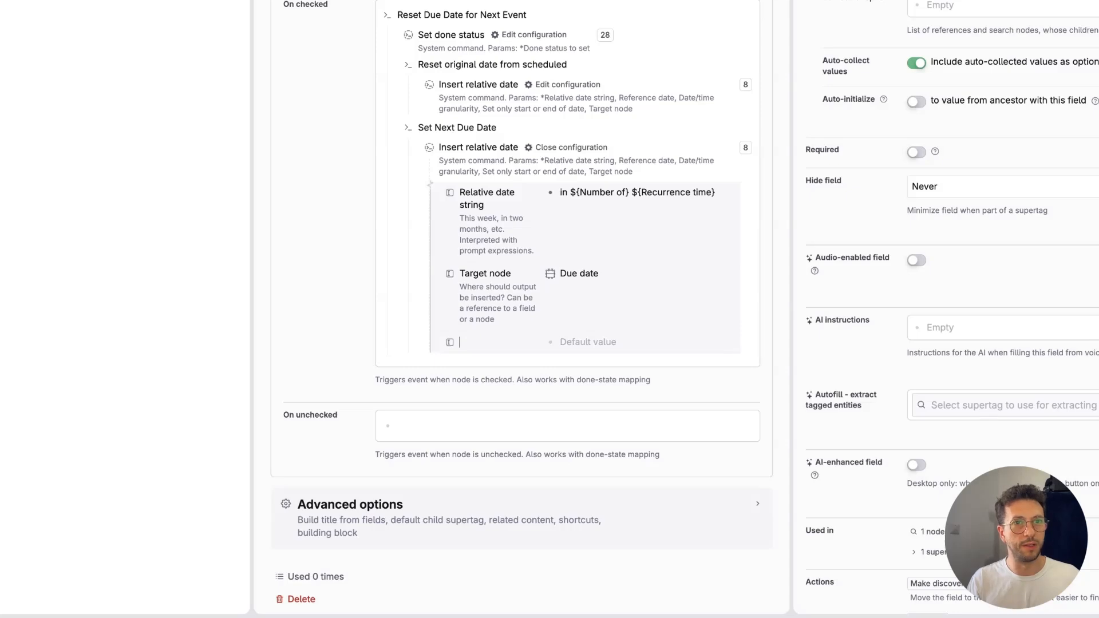
{"action": "type", "text": "refer"}
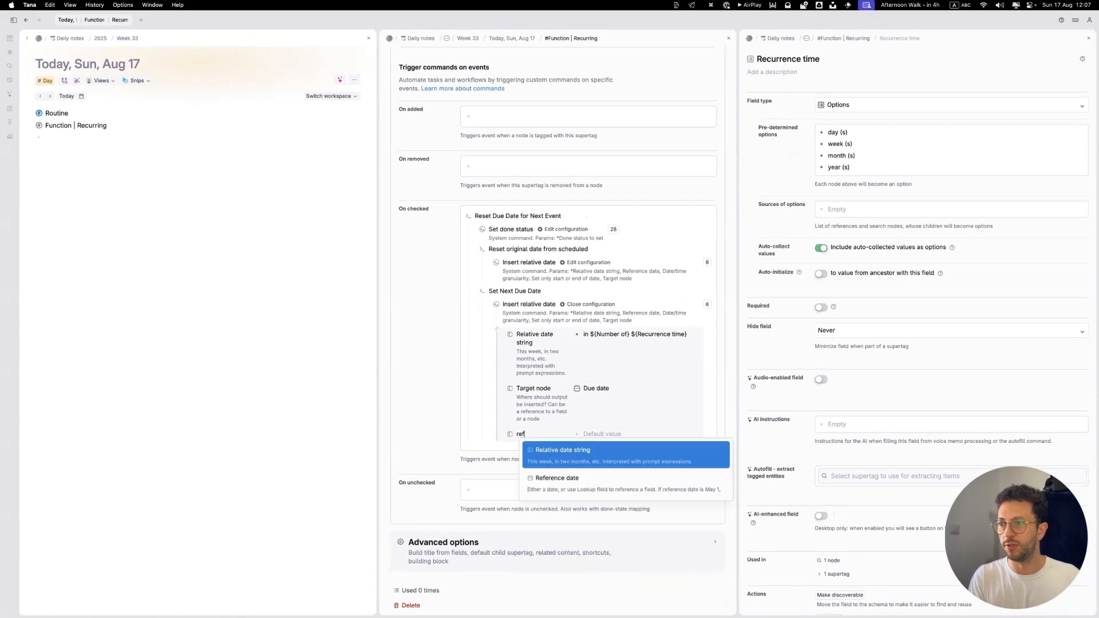
{"action": "key", "text": "Return"}
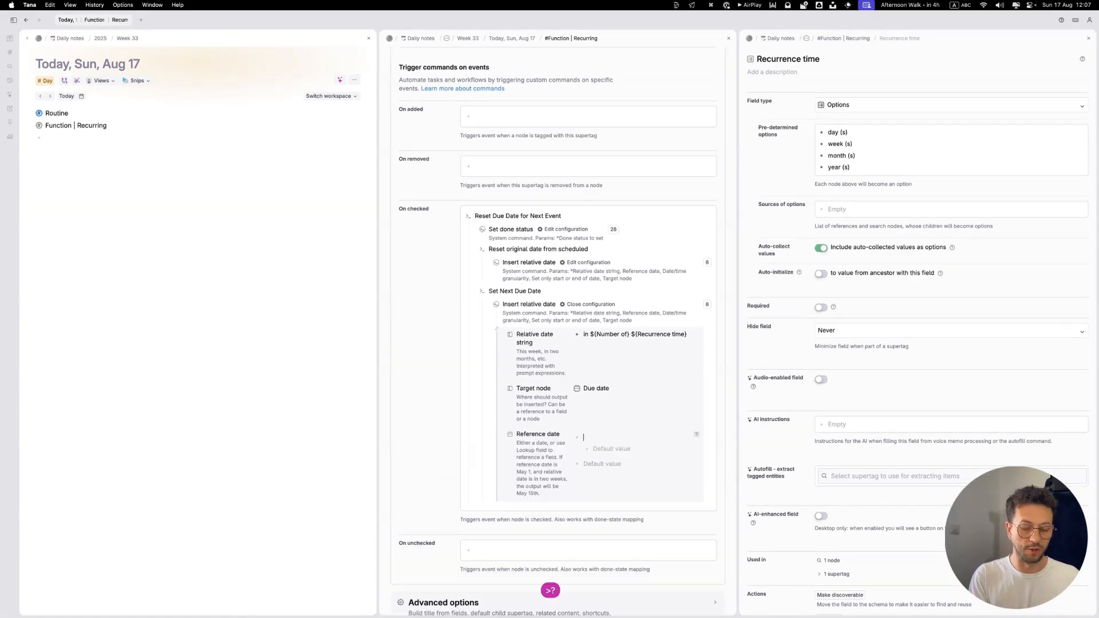
{"action": "type", "text": "look"}
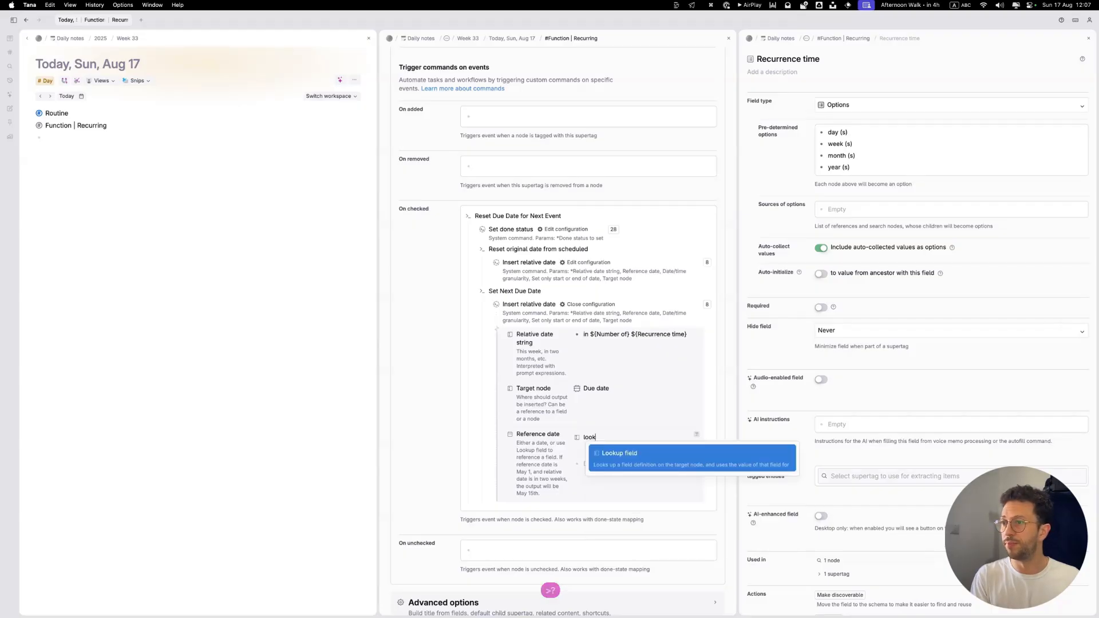
{"action": "key", "text": "Return"}
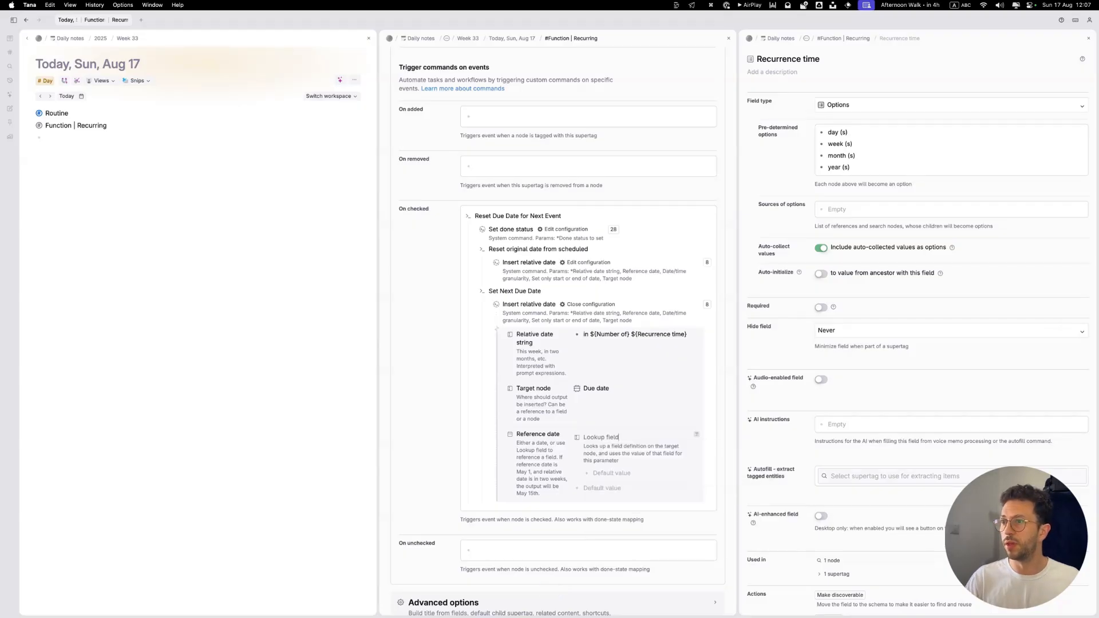
Step: Open the Reset Due Date for Next Event command in its own panel and close the Recurrence time panel
{"action": "left_click", "coordinate": [468, 216], "text": "shift"}
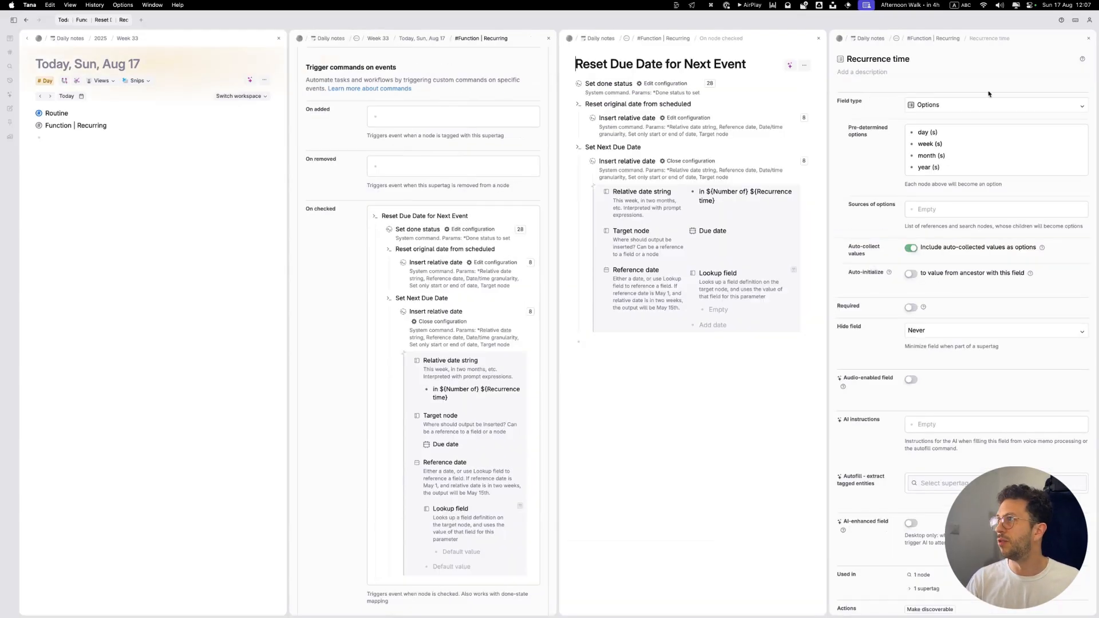
{"action": "left_click", "coordinate": [1090, 40]}
{"action": "scroll", "coordinate": [485, 265], "scroll_direction": "up", "scroll_amount": 10}
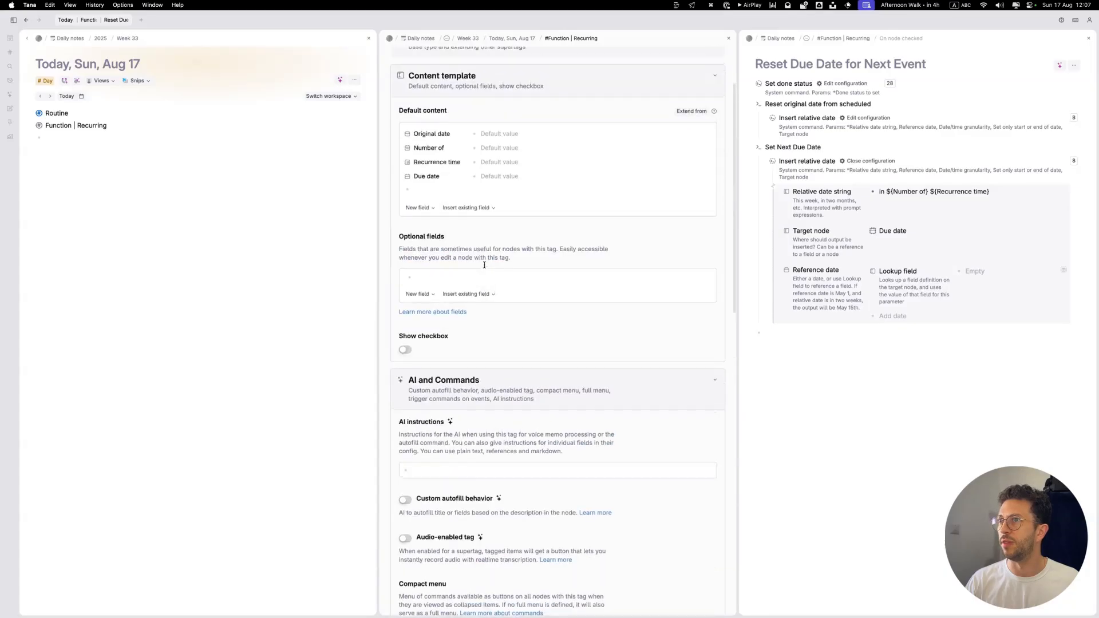
{"action": "scroll", "coordinate": [485, 265], "scroll_direction": "up", "scroll_amount": 3}
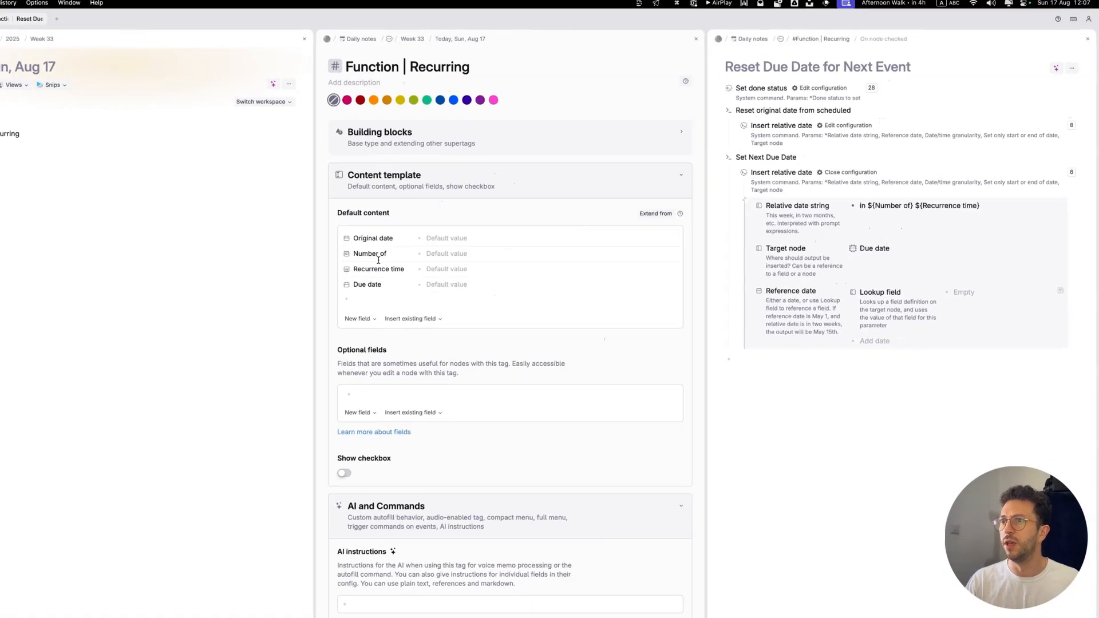
Step: Copy the supertag's Original date field into the Lookup field value and move the Reference date parameter above Target node
{"action": "left_click", "coordinate": [430, 222]}
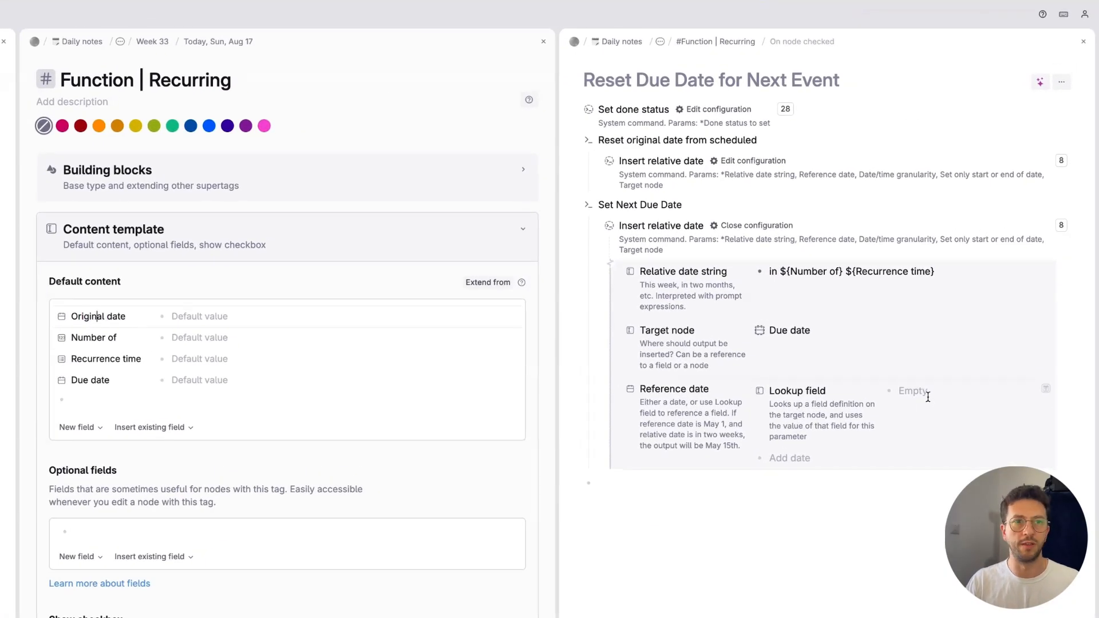
{"action": "left_click", "coordinate": [105, 315]}
{"action": "left_click", "coordinate": [899, 397]}
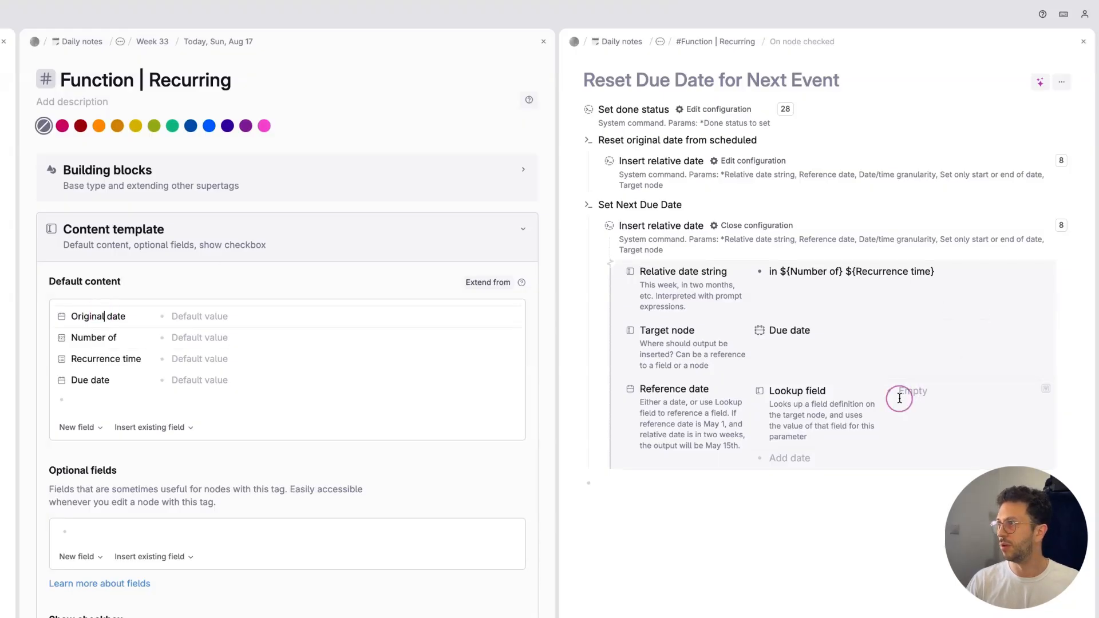
{"action": "key", "text": "ctrl+v"}
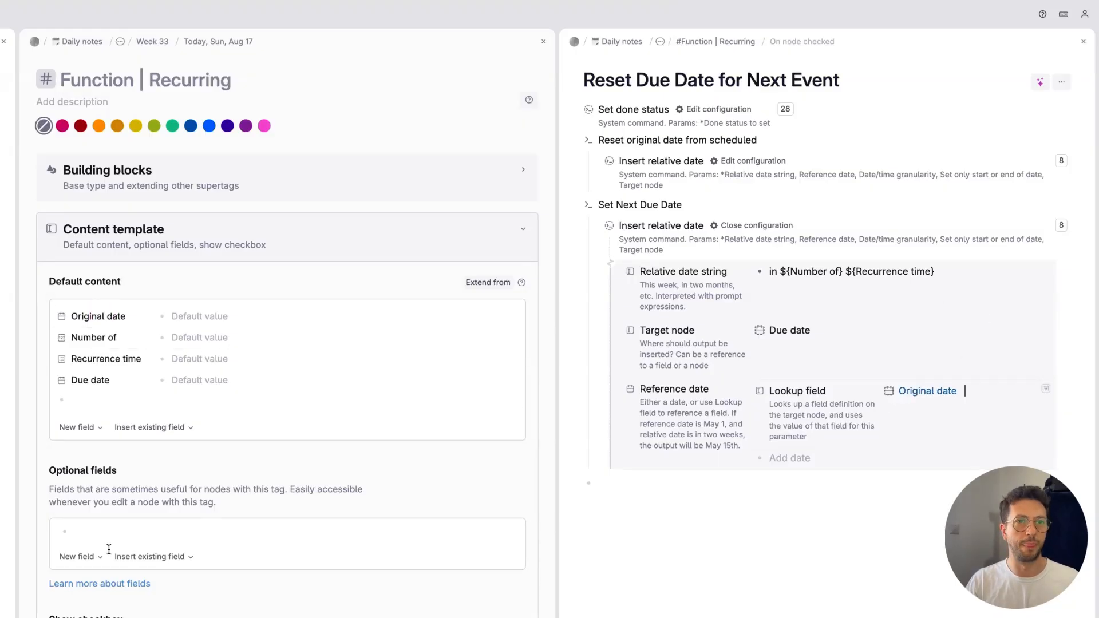
{"action": "left_click", "coordinate": [711, 388]}
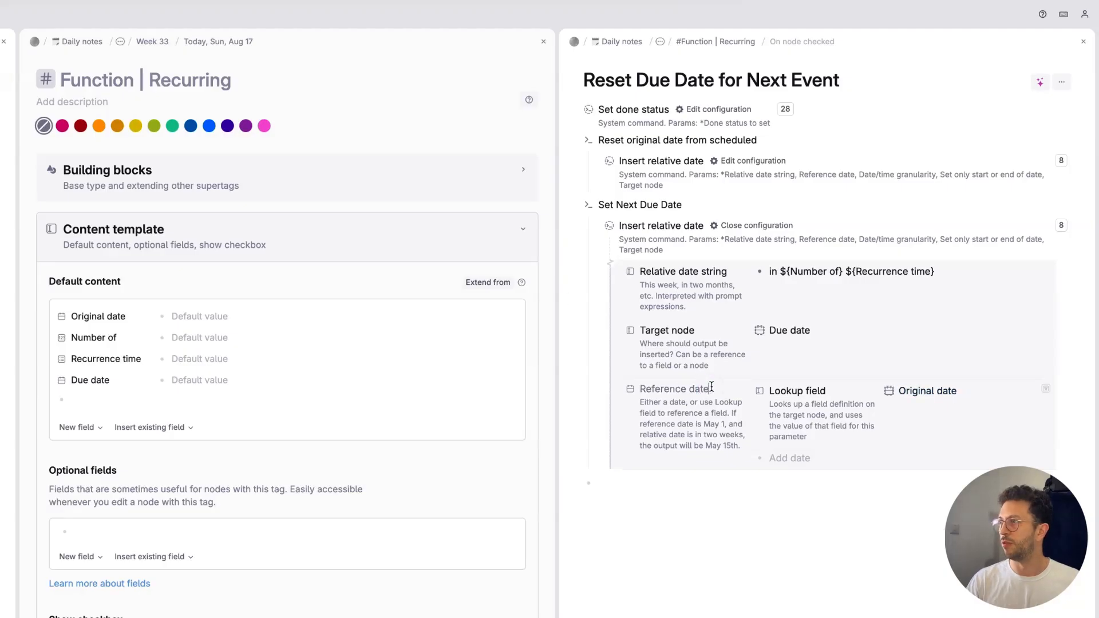
{"action": "key", "text": "ctrl+shift+Up"}
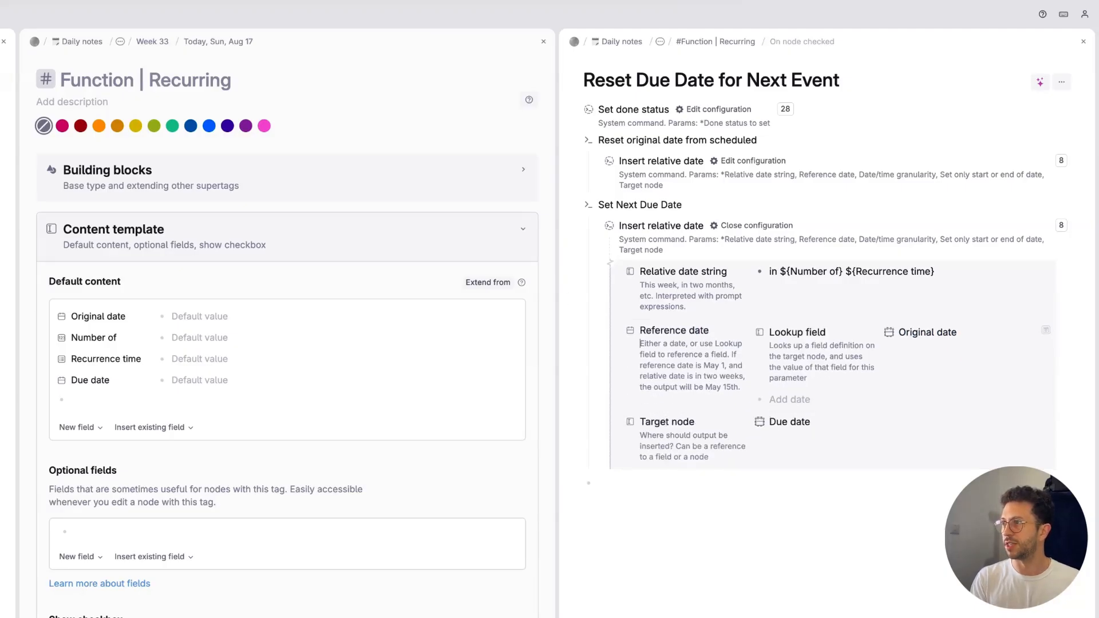
Step: Add a Date/time granularity parameter set to day between Reference date and Target node
{"action": "key", "text": "Down"}
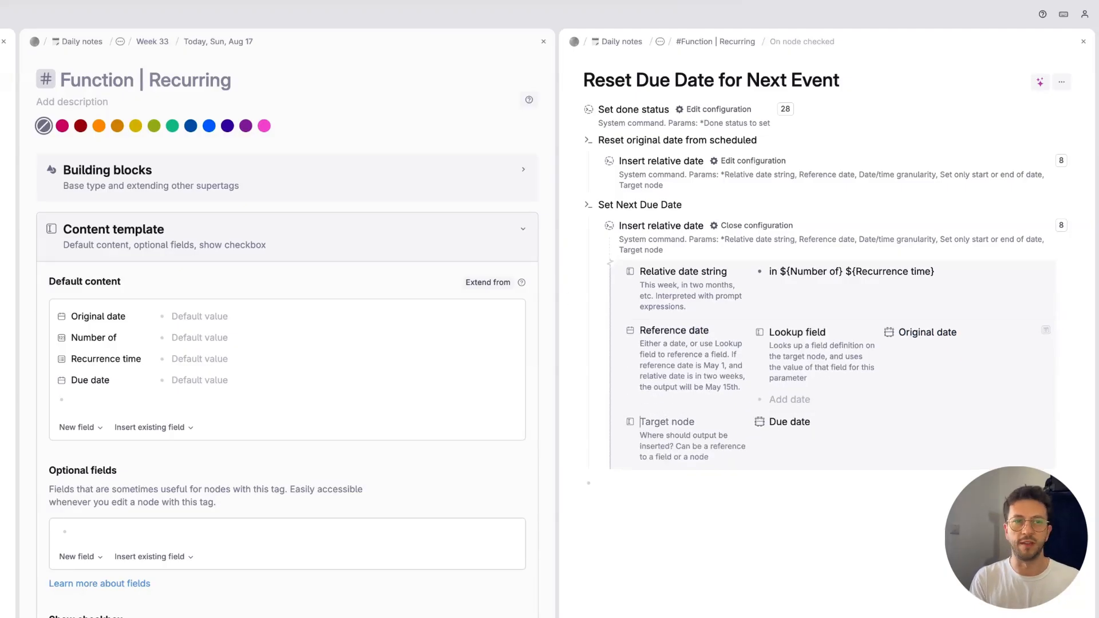
{"action": "key", "text": "Return"}
{"action": "type", "text": ">date"}
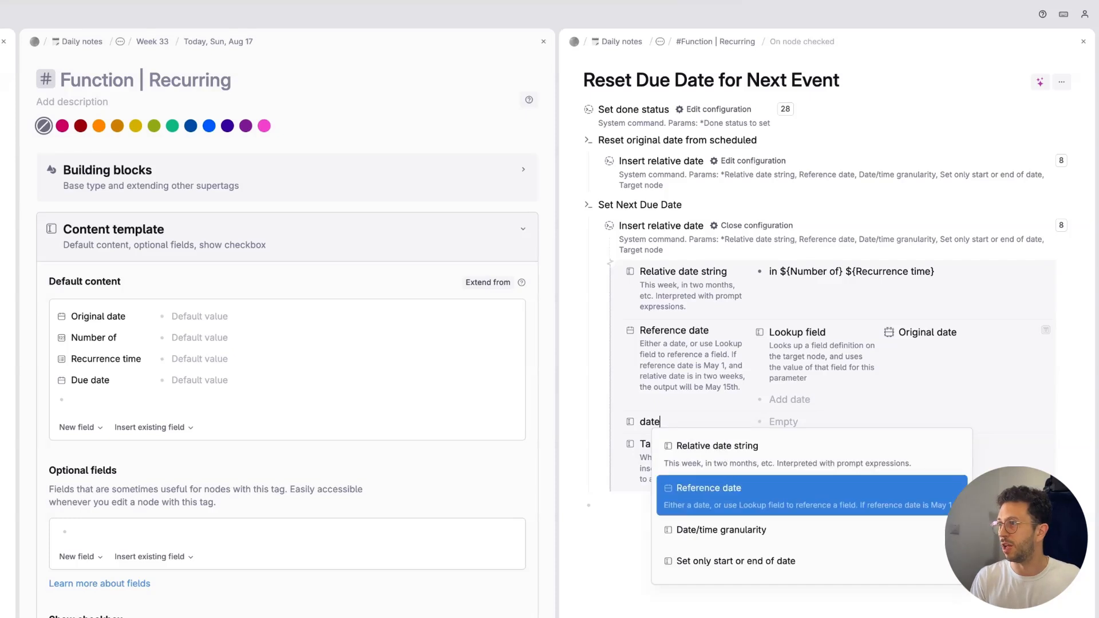
{"action": "key", "text": "Down"}
{"action": "key", "text": "Return"}
{"action": "type", "text": "day"}
{"action": "key", "text": "Return"}
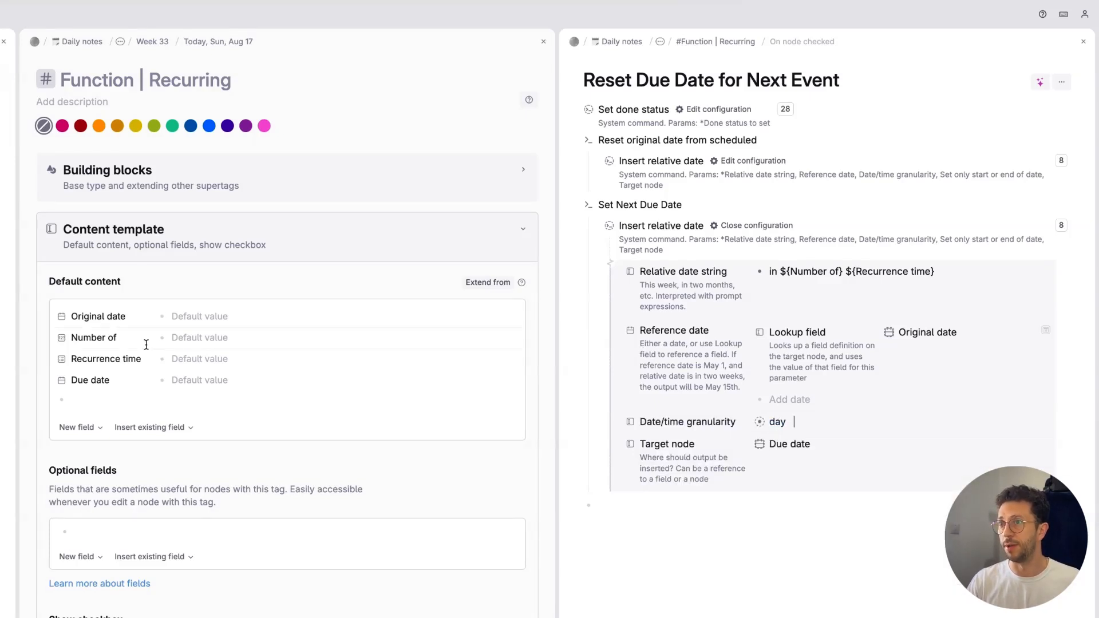
{"action": "left_click", "coordinate": [183, 360]}
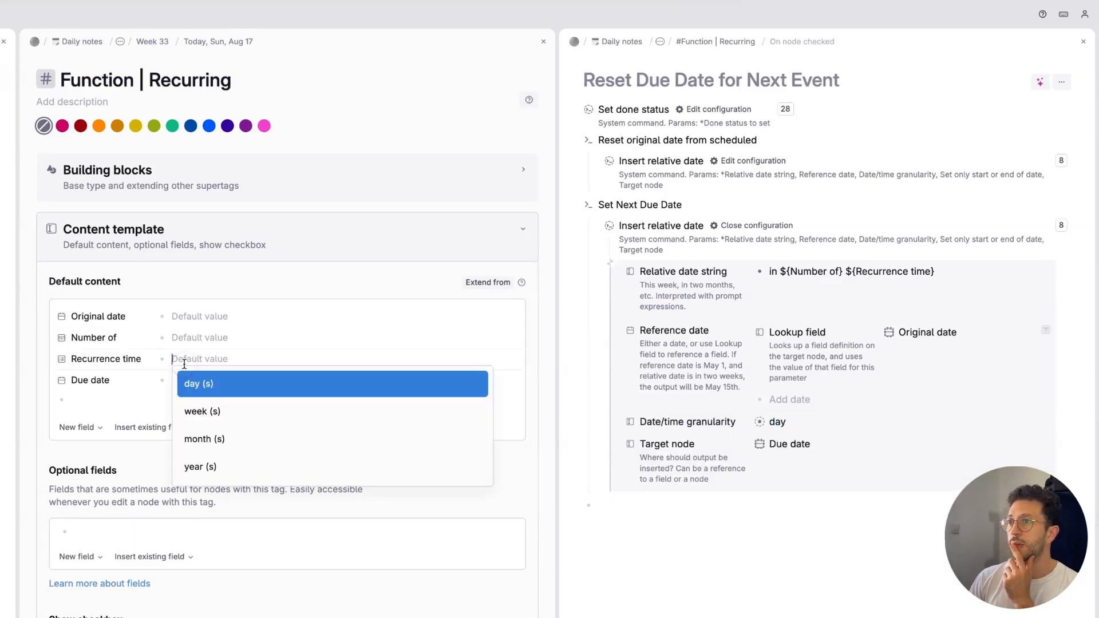
{"action": "left_click", "coordinate": [154, 377]}
{"action": "left_click", "coordinate": [788, 319]}
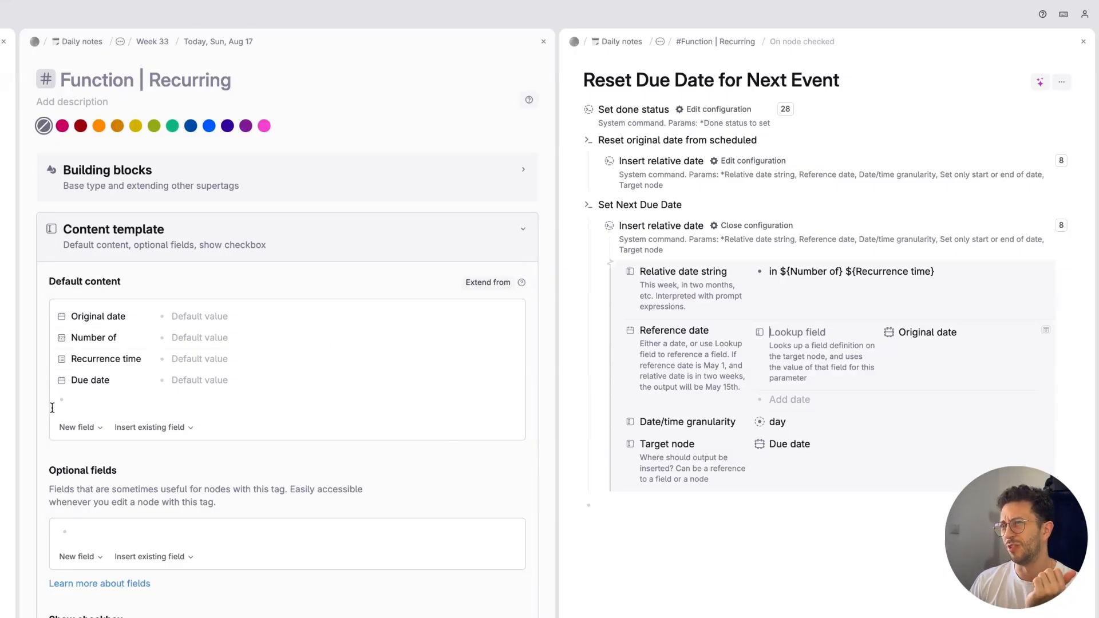
{"action": "left_click", "coordinate": [70, 407]}
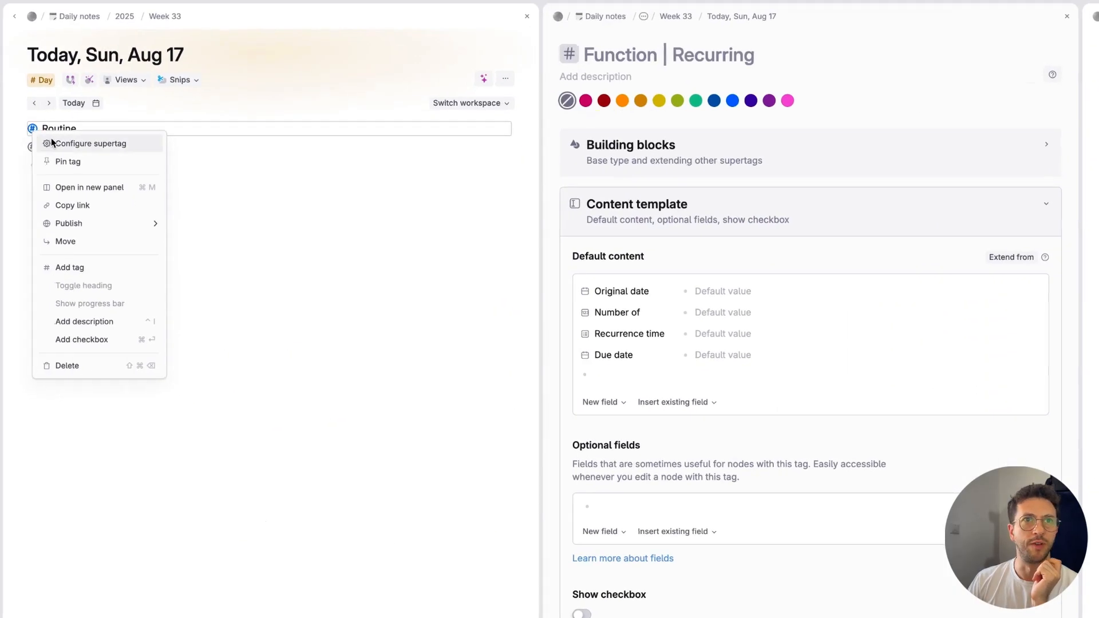
Step: Open the Routine supertag's configuration and extend it from Function | Recurring
{"action": "left_click", "coordinate": [52, 143]}
{"action": "left_click", "coordinate": [536, 213]}
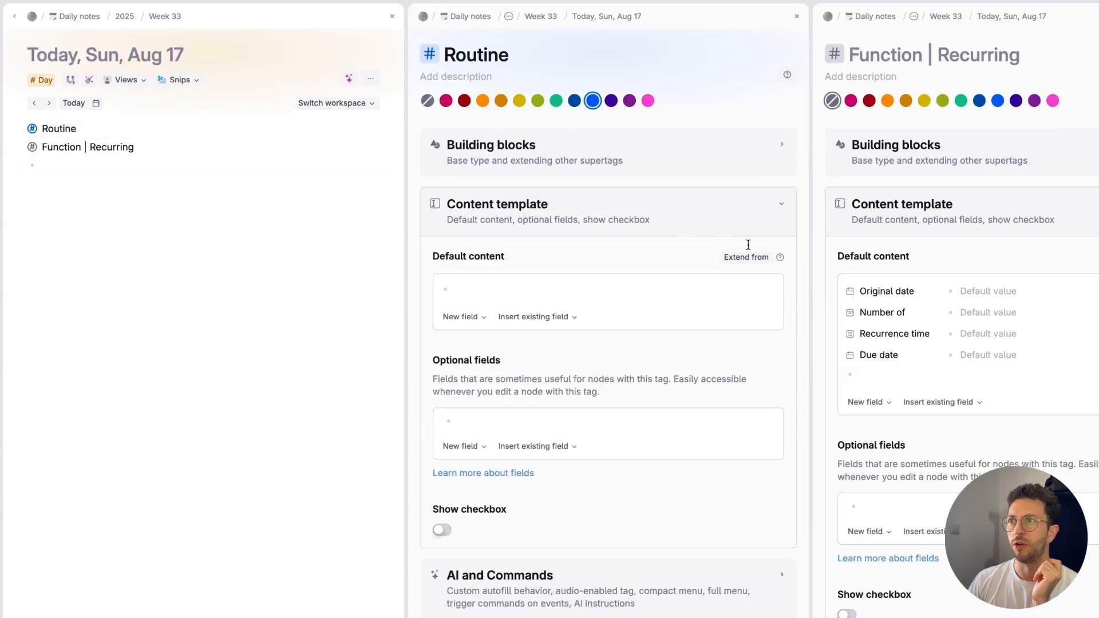
{"action": "left_click", "coordinate": [744, 259]}
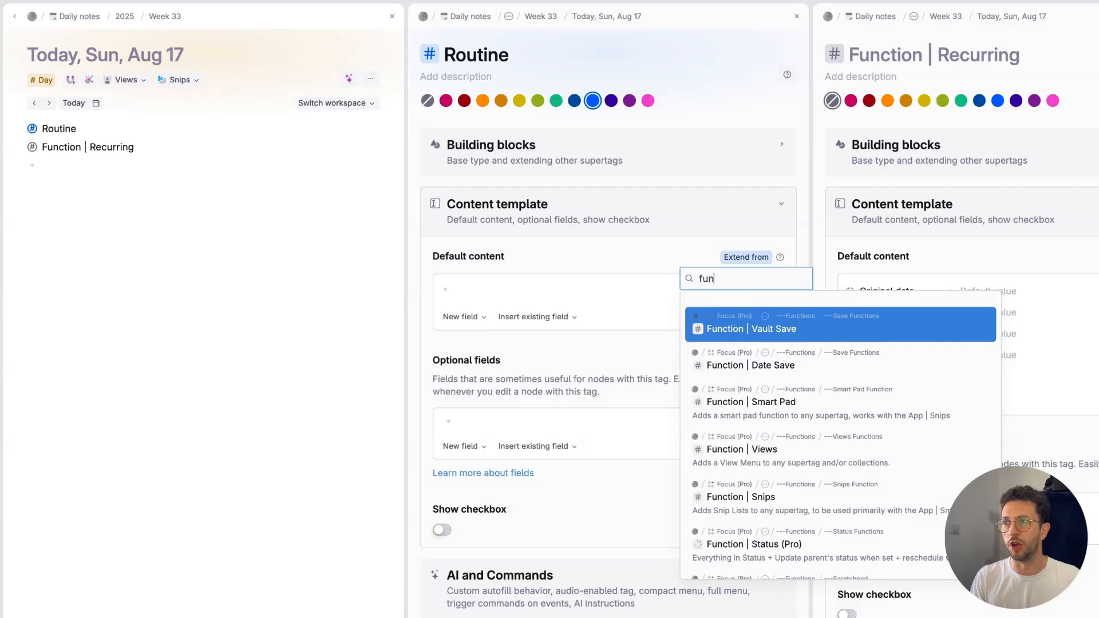
{"action": "key", "text": "Down"}
{"action": "key", "text": "Down"}
{"action": "key", "text": "Down"}
{"action": "key", "text": "Down"}
{"action": "key", "text": "Down"}
{"action": "key", "text": "Down"}
{"action": "key", "text": "Down"}
{"action": "key", "text": "Down"}
{"action": "key", "text": "Return"}
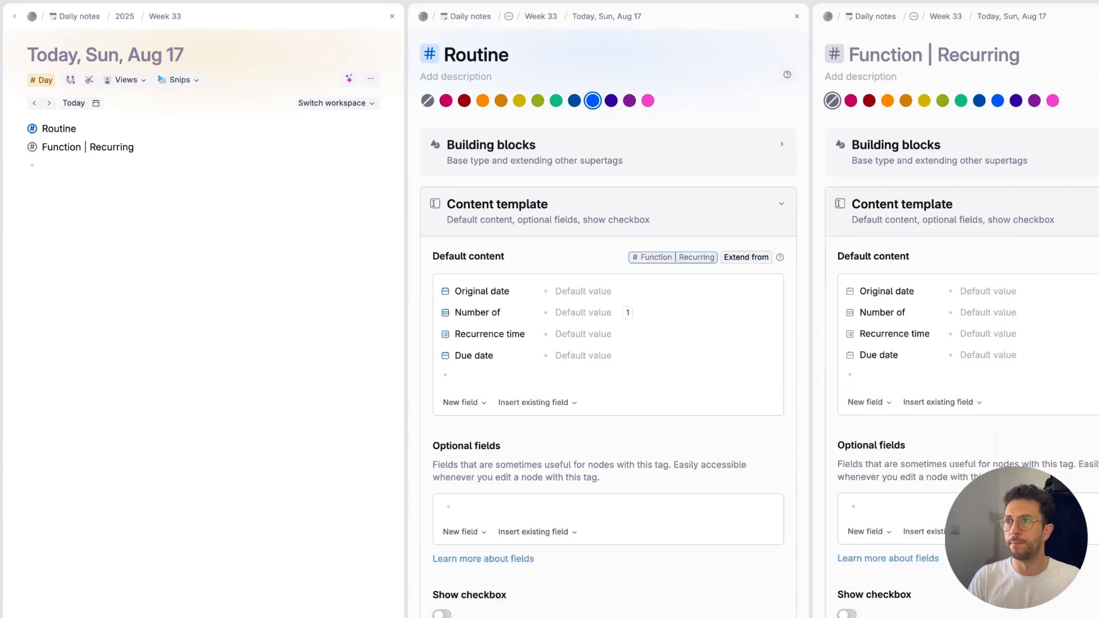
Step: Extend the Routine supertag from the Snip supertag as well
{"action": "left_click", "coordinate": [745, 261]}
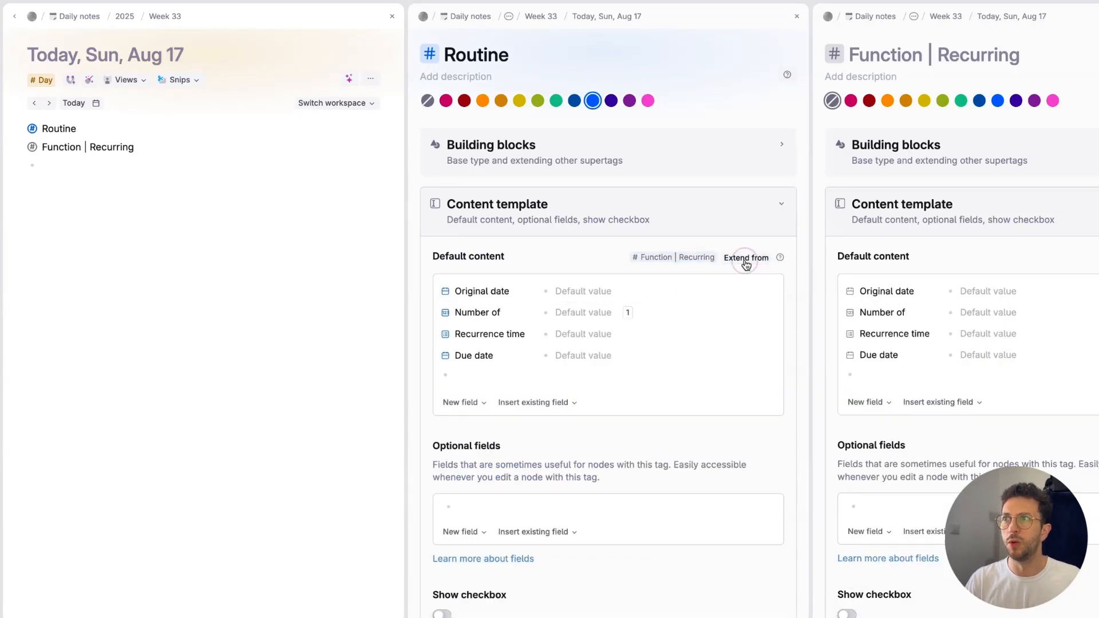
{"action": "type", "text": "snip"}
{"action": "key", "text": "Return"}
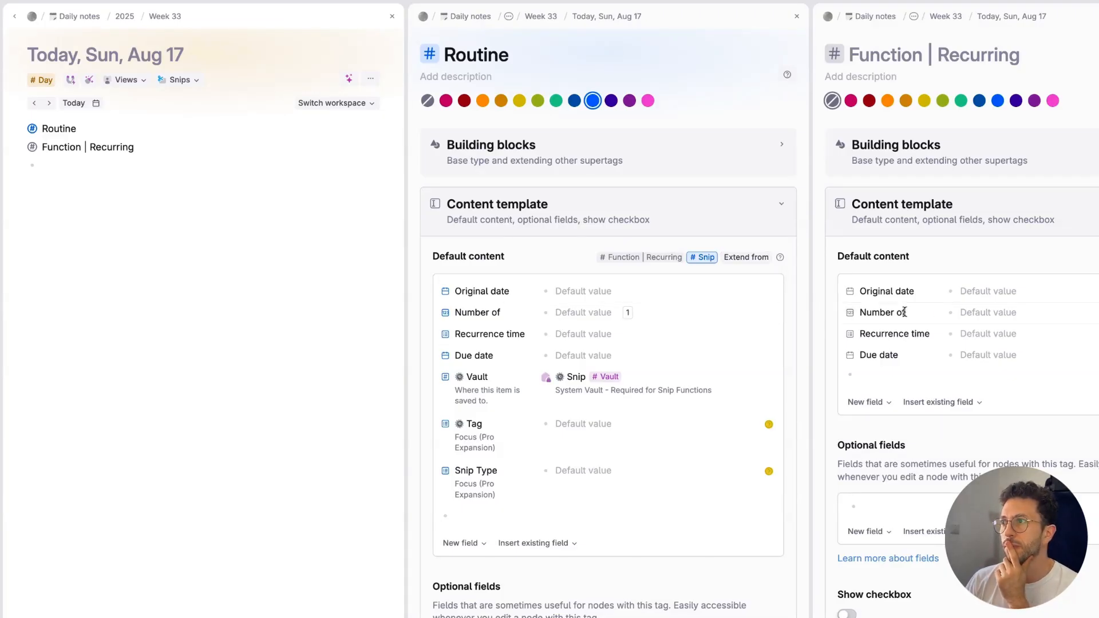
Step: Try deleting the Number of field from the Function | Recurring default content, and undo the deletion
{"action": "right_click", "coordinate": [902, 312]}
{"action": "left_click", "coordinate": [878, 312]}
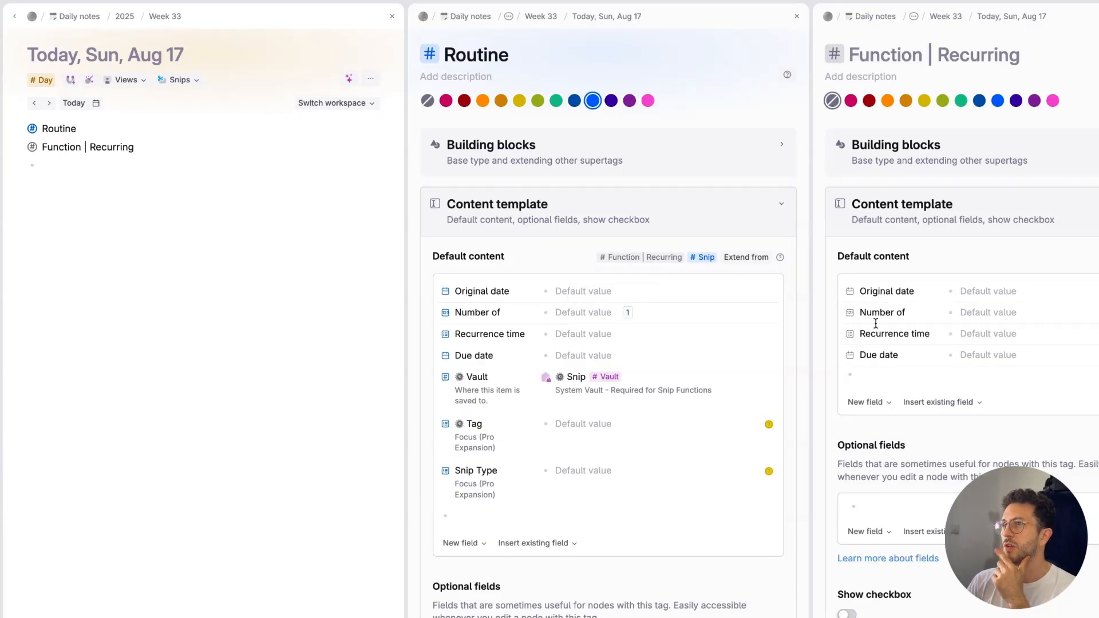
{"action": "right_click", "coordinate": [481, 313]}
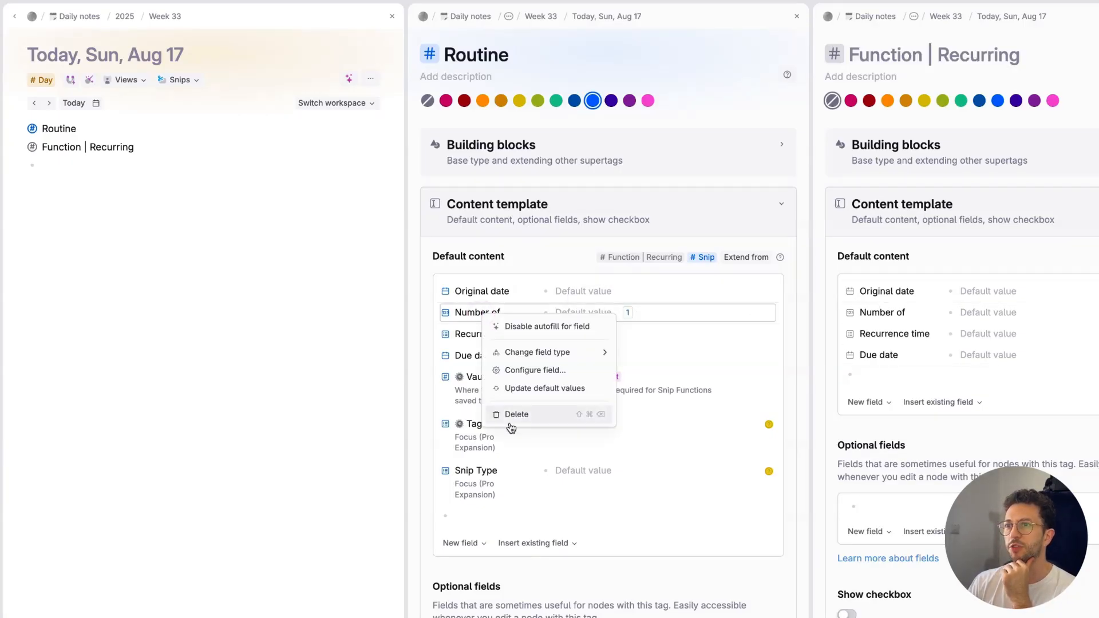
{"action": "key", "text": "Escape"}
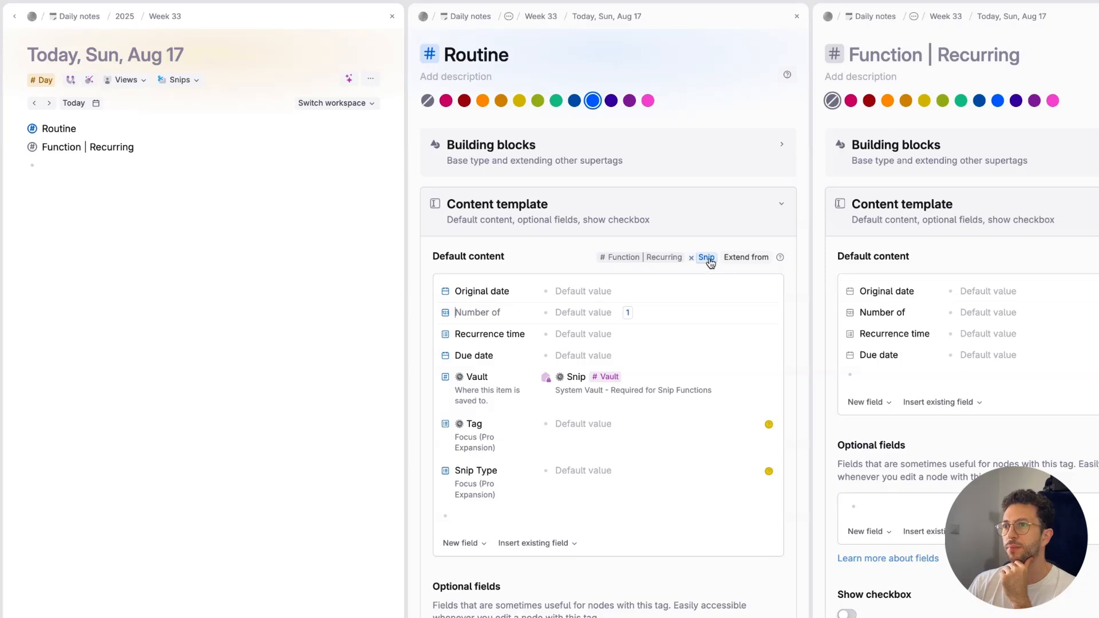
{"action": "right_click", "coordinate": [907, 313]}
{"action": "left_click", "coordinate": [943, 417]}
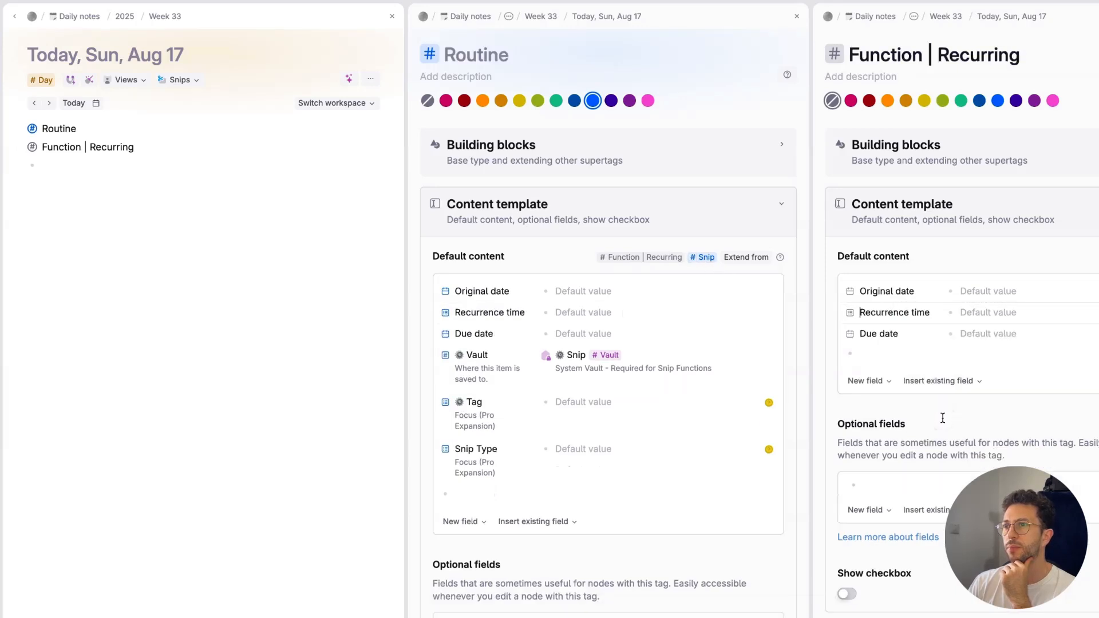
{"action": "key", "text": "ctrl+z"}
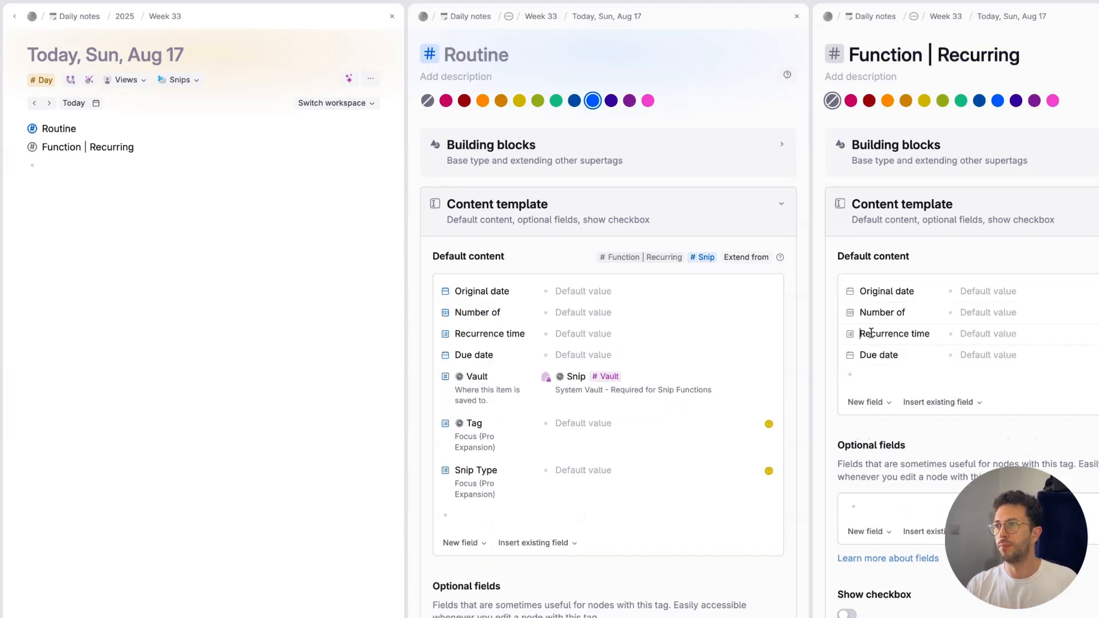
{"action": "left_click", "coordinate": [851, 312]}
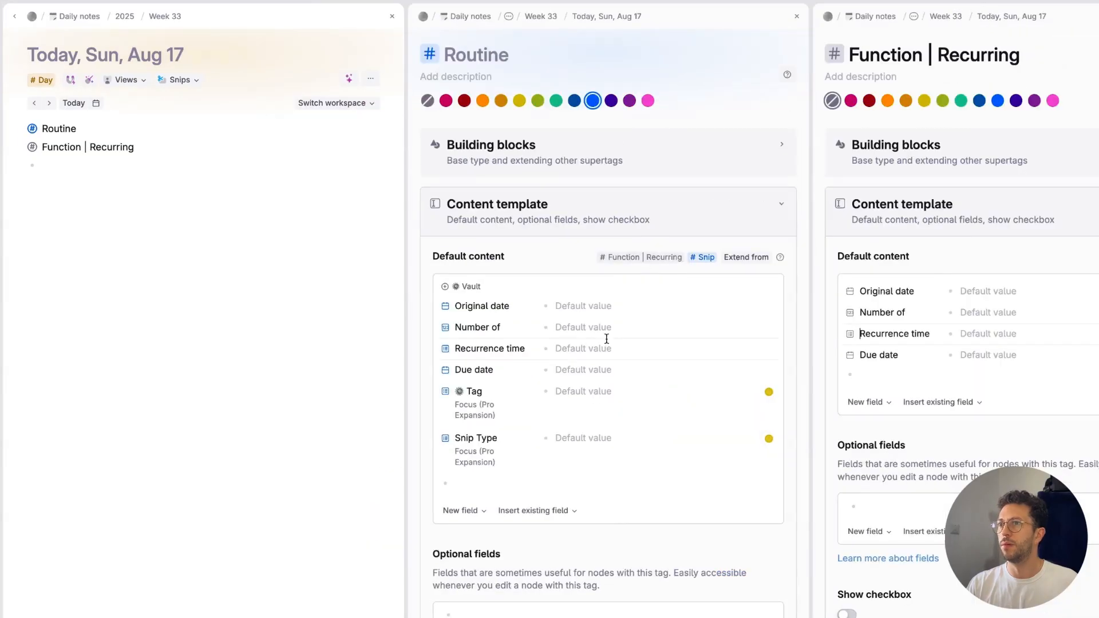
{"action": "left_click", "coordinate": [584, 343]}
{"action": "left_click", "coordinate": [579, 333]}
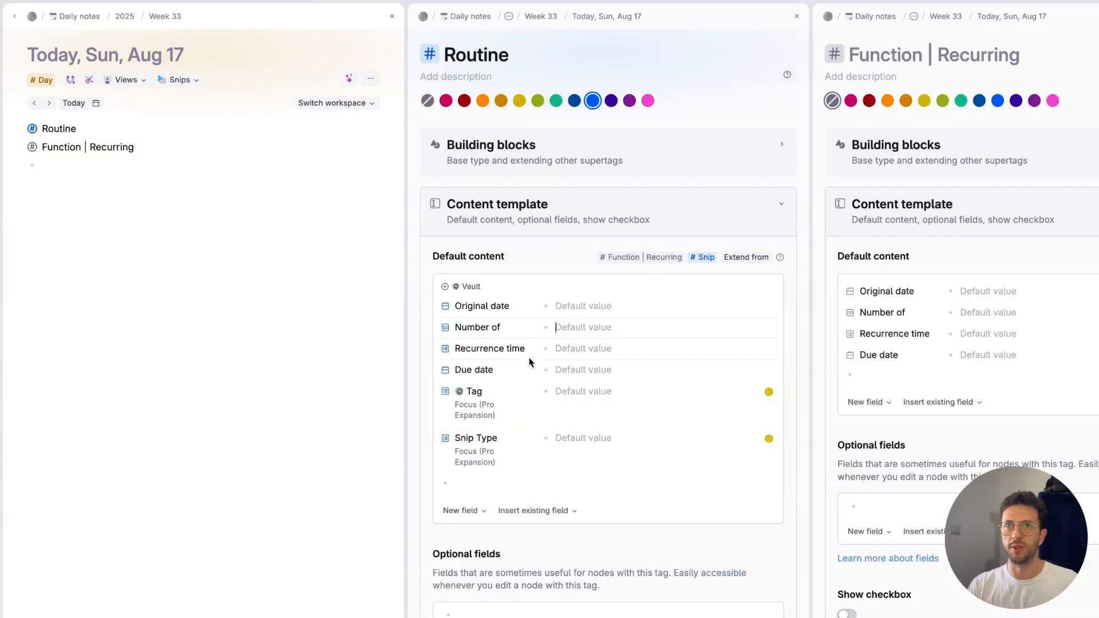
Step: Add a node named Clean the office with the Routine supertag to today's daily note
{"action": "left_click", "coordinate": [116, 292]}
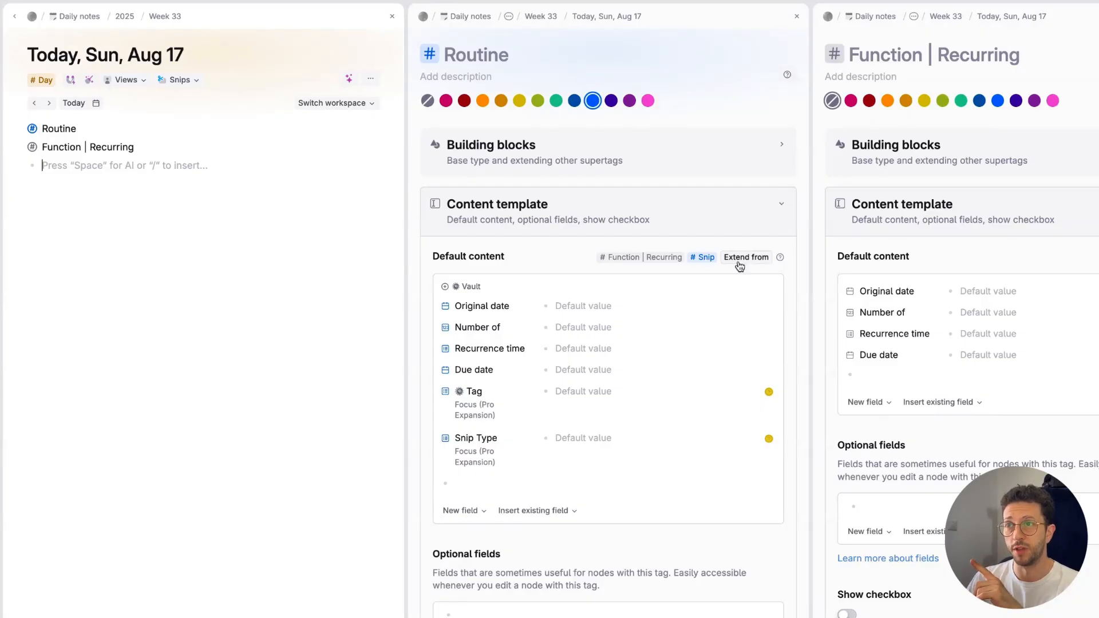
{"action": "left_click", "coordinate": [65, 176]}
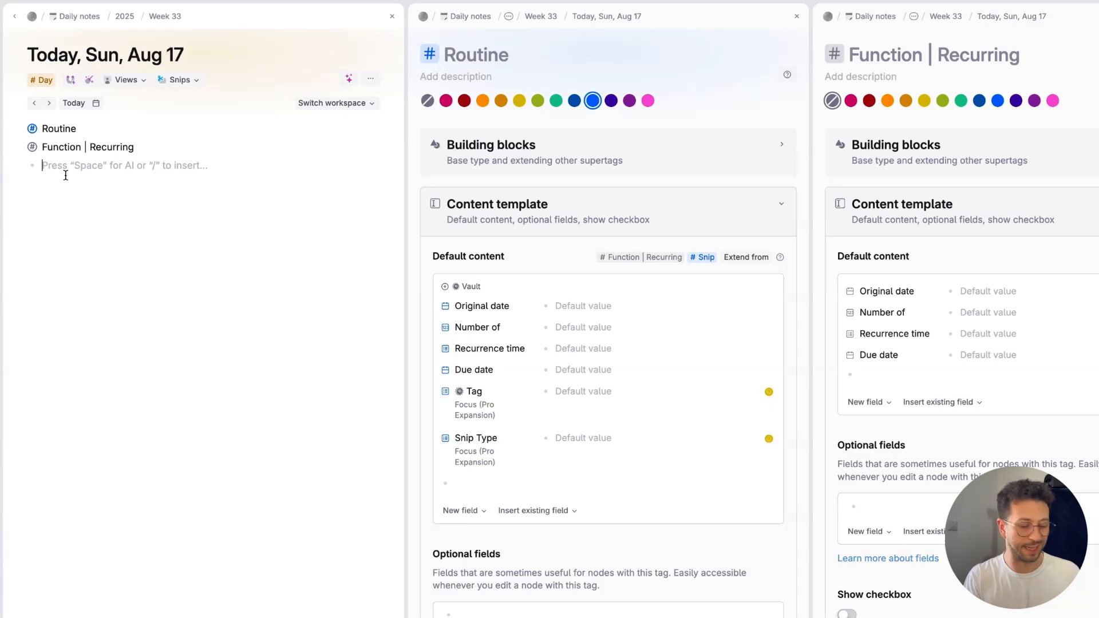
{"action": "type", "text": "Clean the off"}
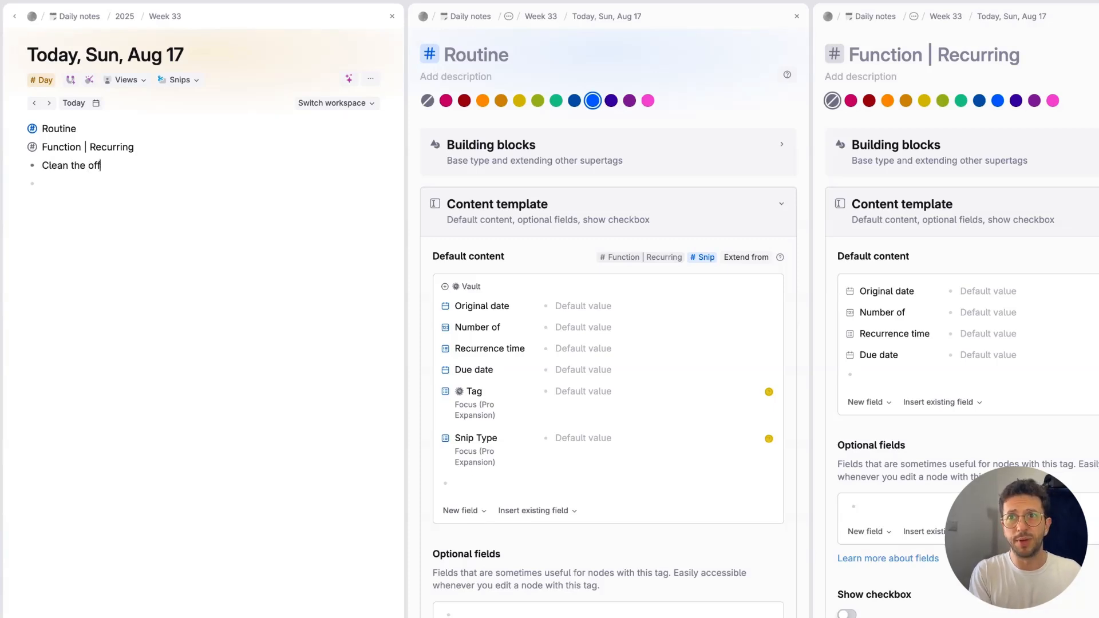
{"action": "type", "text": "ice #routin"}
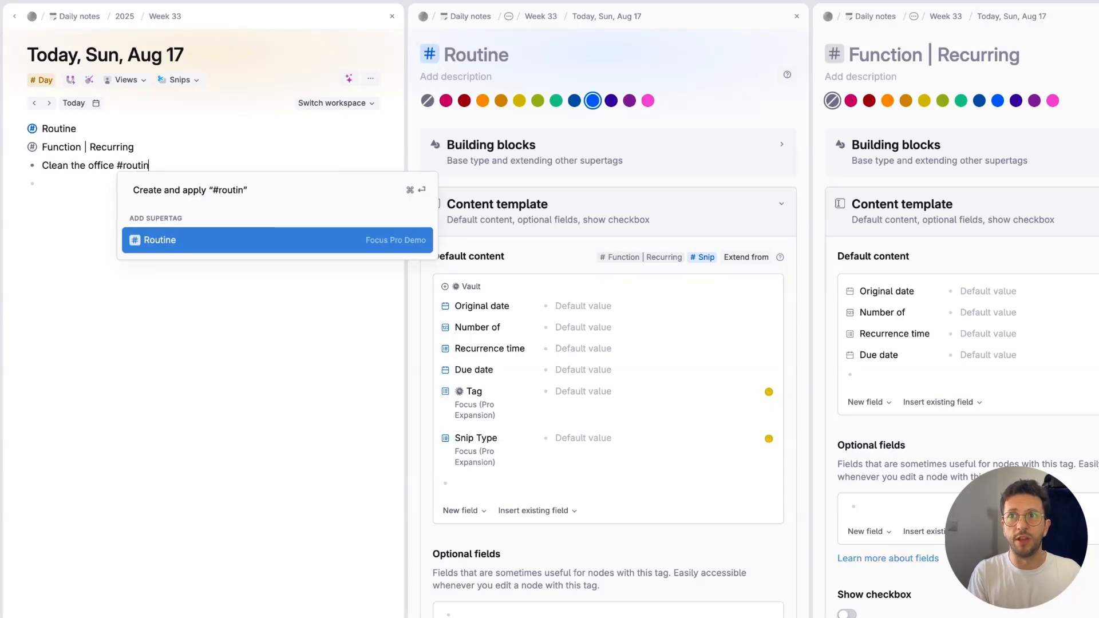
{"action": "key", "text": "Return"}
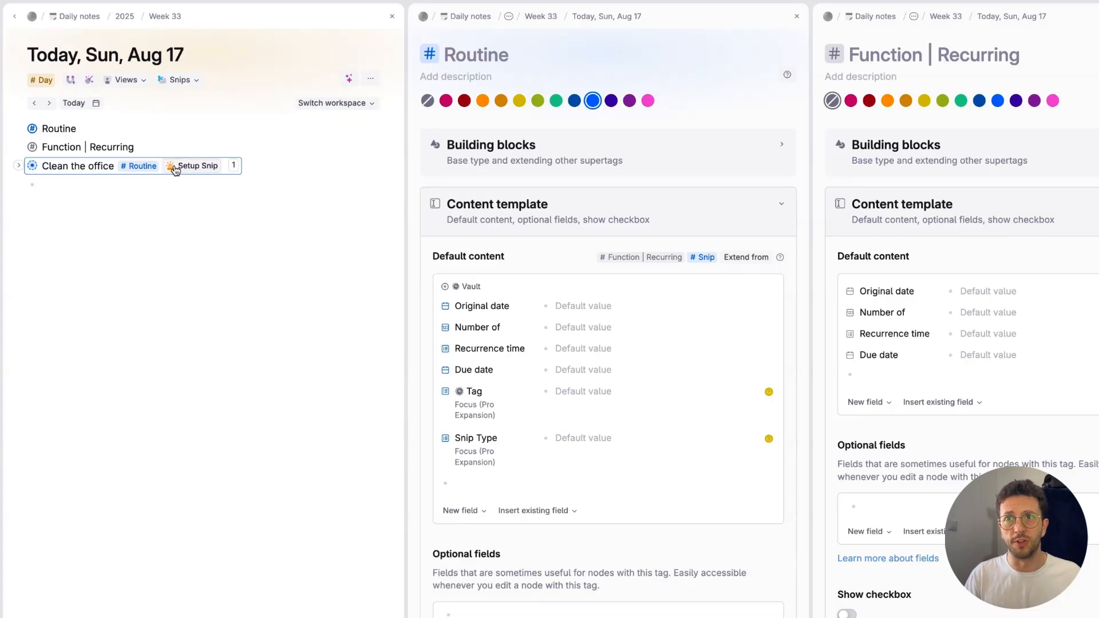
Step: Run Setup Snip on Clean the office and set its Tag field to Task
{"action": "left_click", "coordinate": [175, 169]}
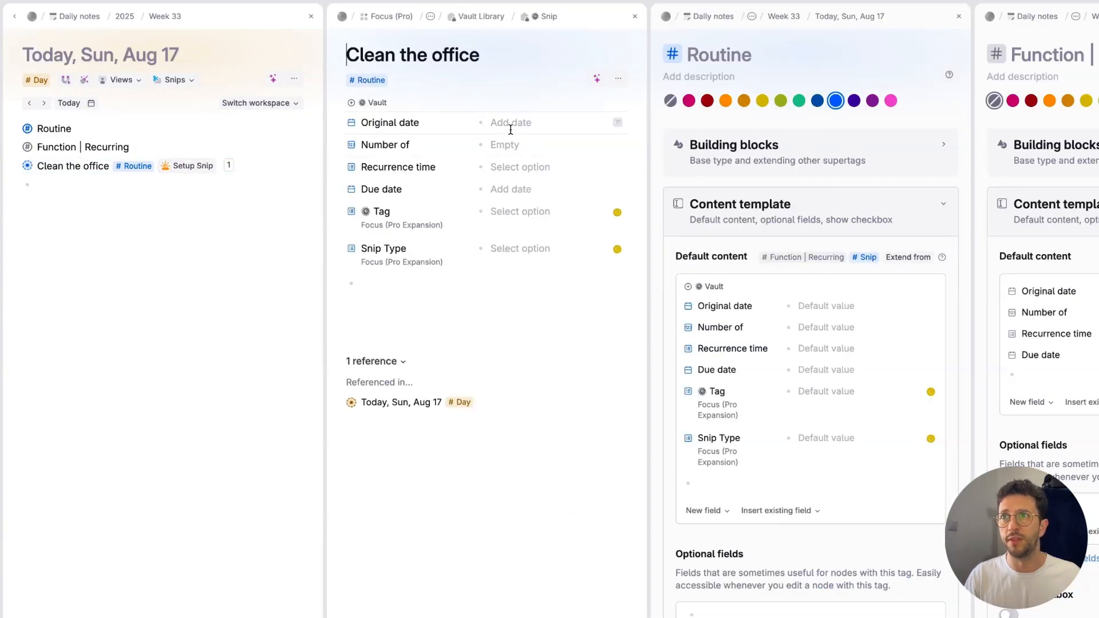
{"action": "left_click", "coordinate": [502, 222]}
{"action": "key", "text": "space"}
{"action": "left_click", "coordinate": [517, 287]}
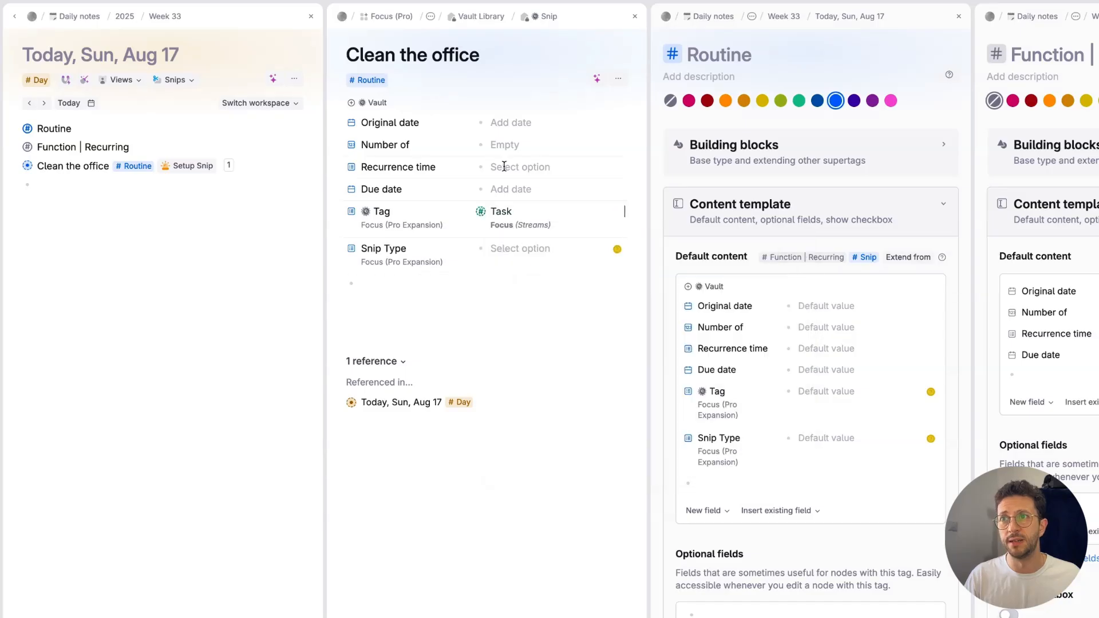
Step: Set the Clean the office Original date to Sun, Aug 3 and its Due date to today, Aug 17
{"action": "left_click", "coordinate": [509, 122]}
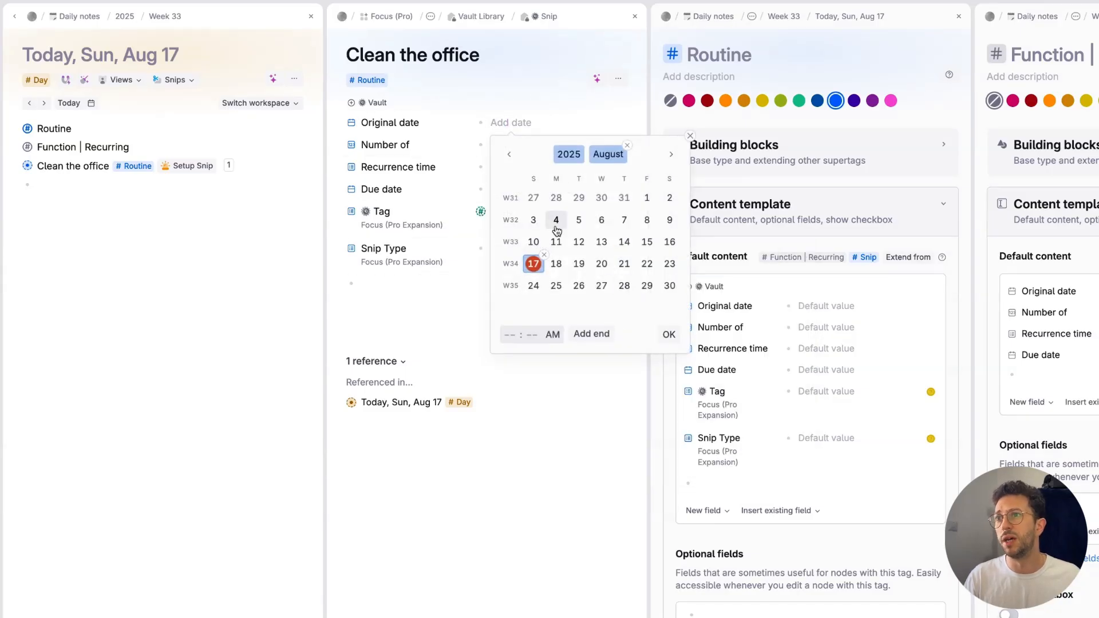
{"action": "left_click", "coordinate": [535, 219]}
{"action": "left_click", "coordinate": [668, 336]}
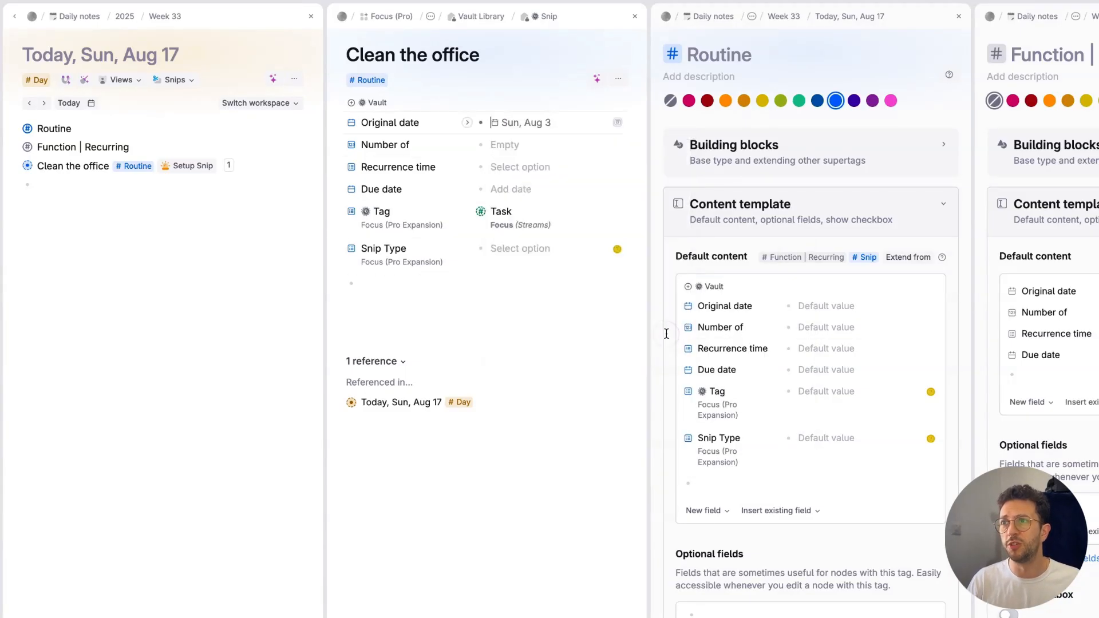
{"action": "left_click", "coordinate": [516, 189]}
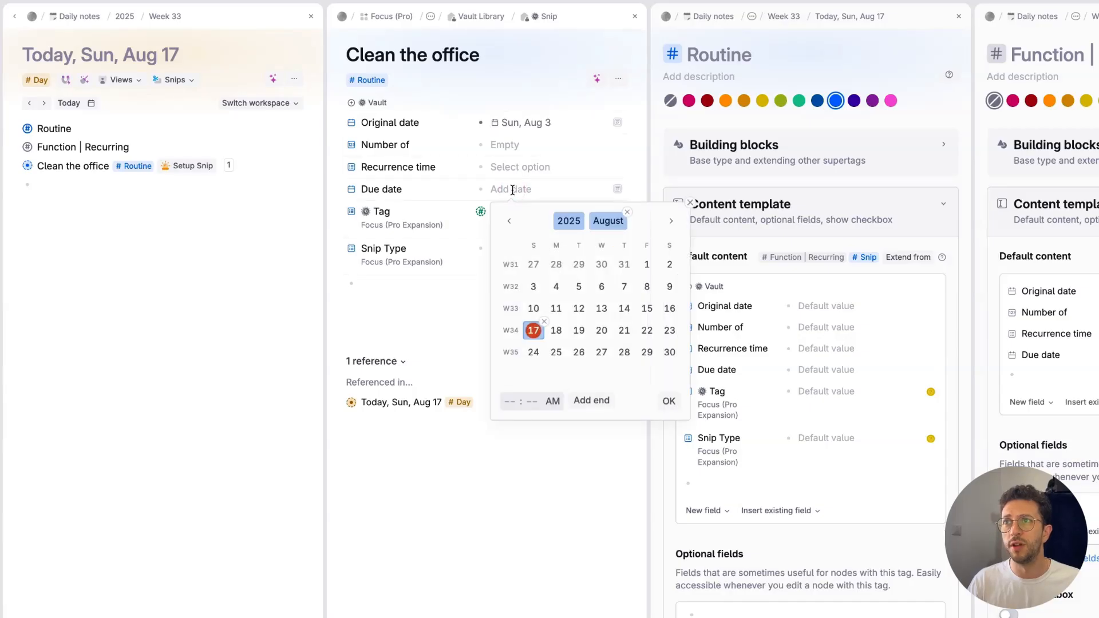
{"action": "left_click", "coordinate": [666, 402]}
Step: Set the Recurrence time of Clean the office to day (s) and Number of to 1
{"action": "left_click", "coordinate": [517, 167]}
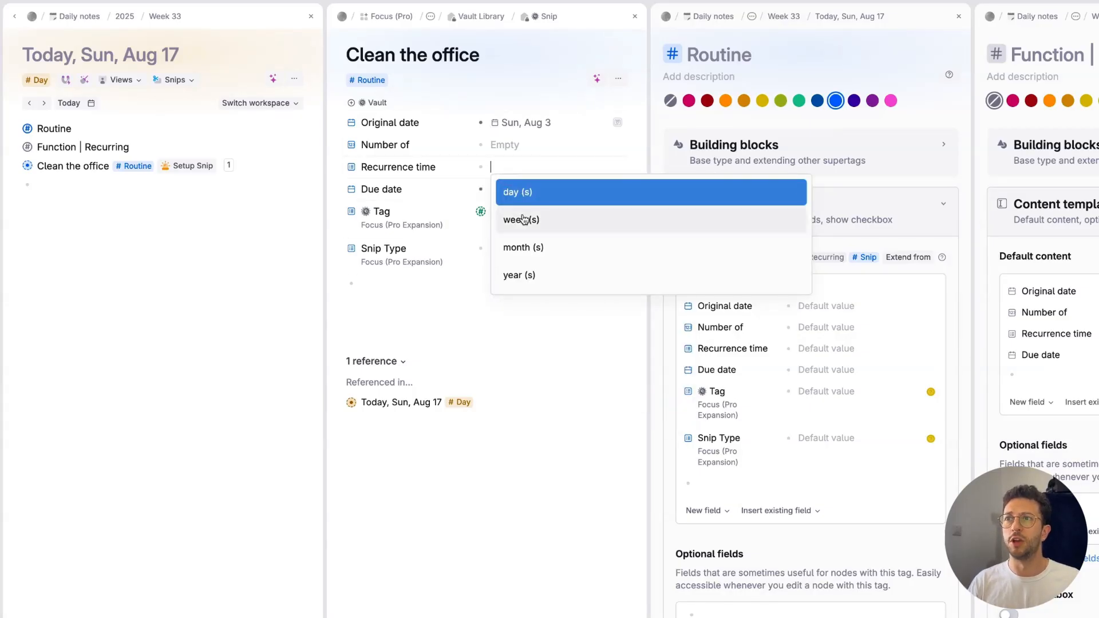
{"action": "left_click", "coordinate": [511, 195]}
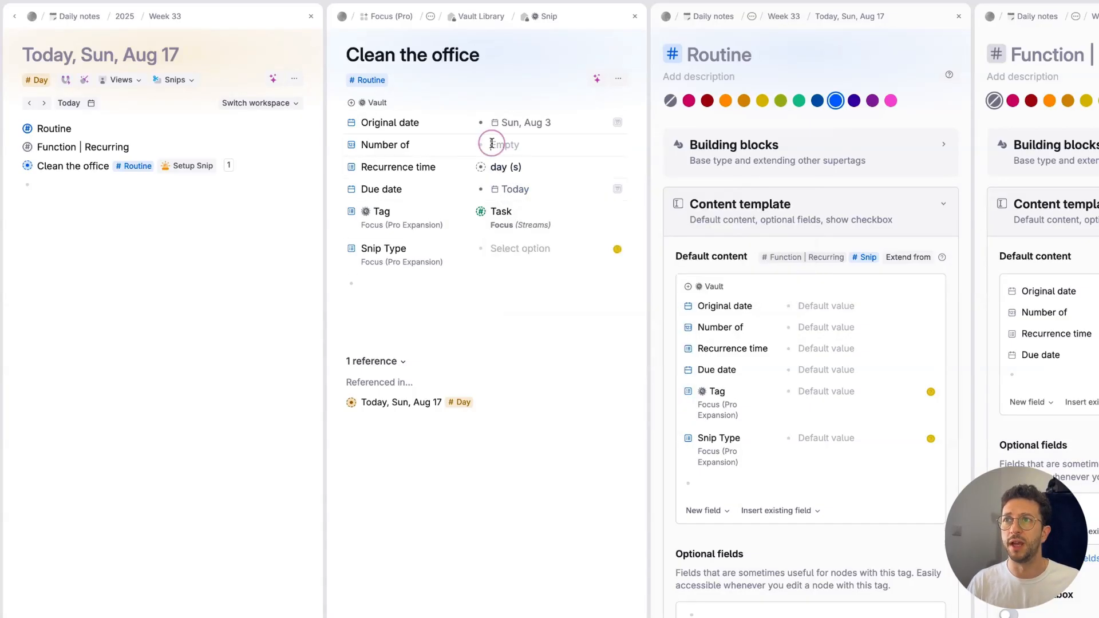
{"action": "left_click", "coordinate": [492, 144]}
{"action": "type", "text": "1"}
Step: Replace the Recurrence time value of Clean the office with week (s)
{"action": "key", "text": "Down"}
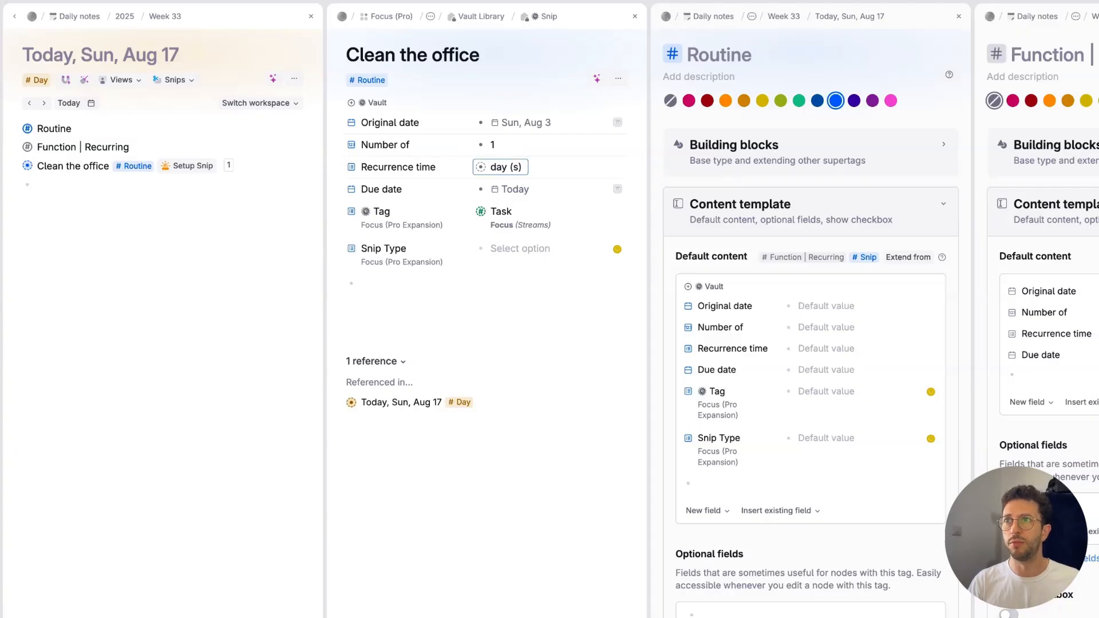
{"action": "key", "text": "Down"}
{"action": "key", "text": "Down"}
{"action": "key", "text": "Up"}
{"action": "key", "text": "Escape"}
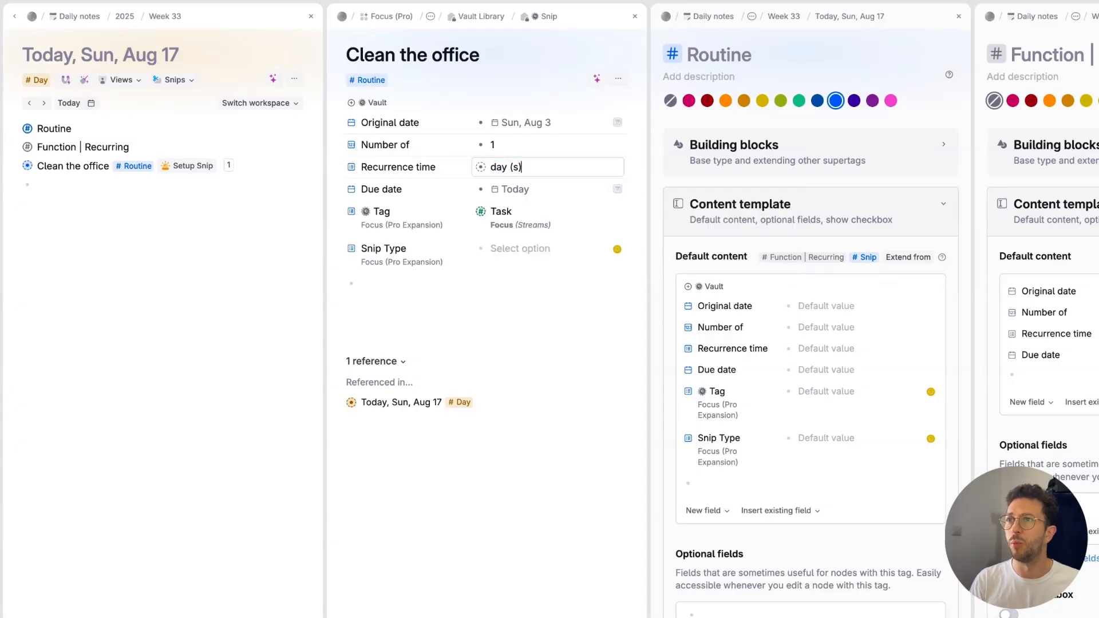
{"action": "key", "text": "BackSpace"}
{"action": "type", "text": ")"}
{"action": "key", "text": "Escape"}
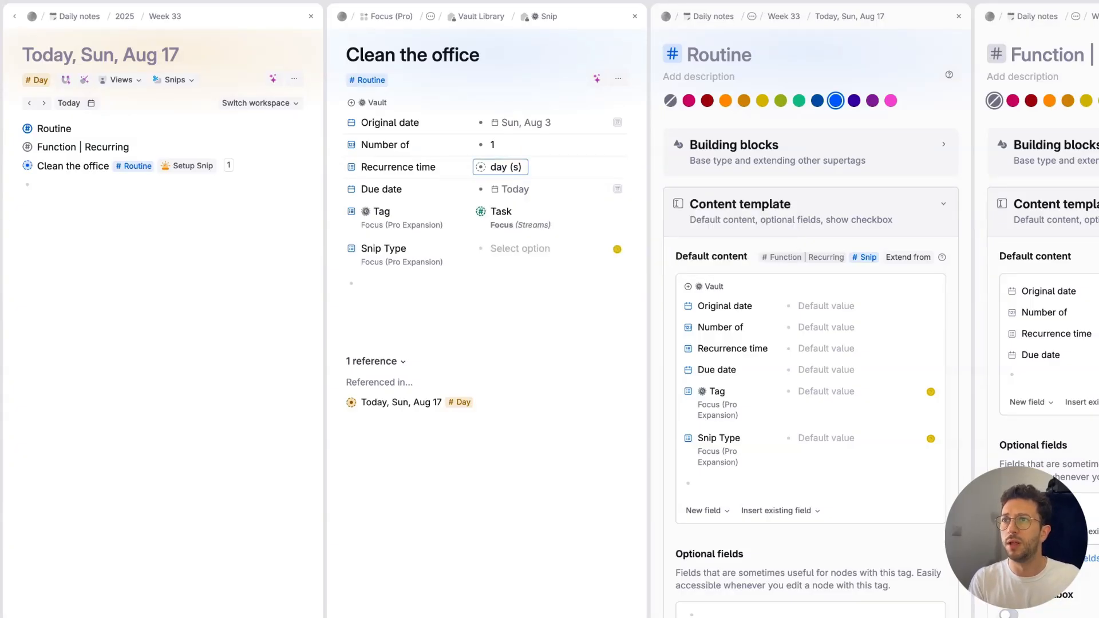
{"action": "key", "text": "BackSpace"}
{"action": "key", "text": "Down"}
{"action": "key", "text": "Return"}
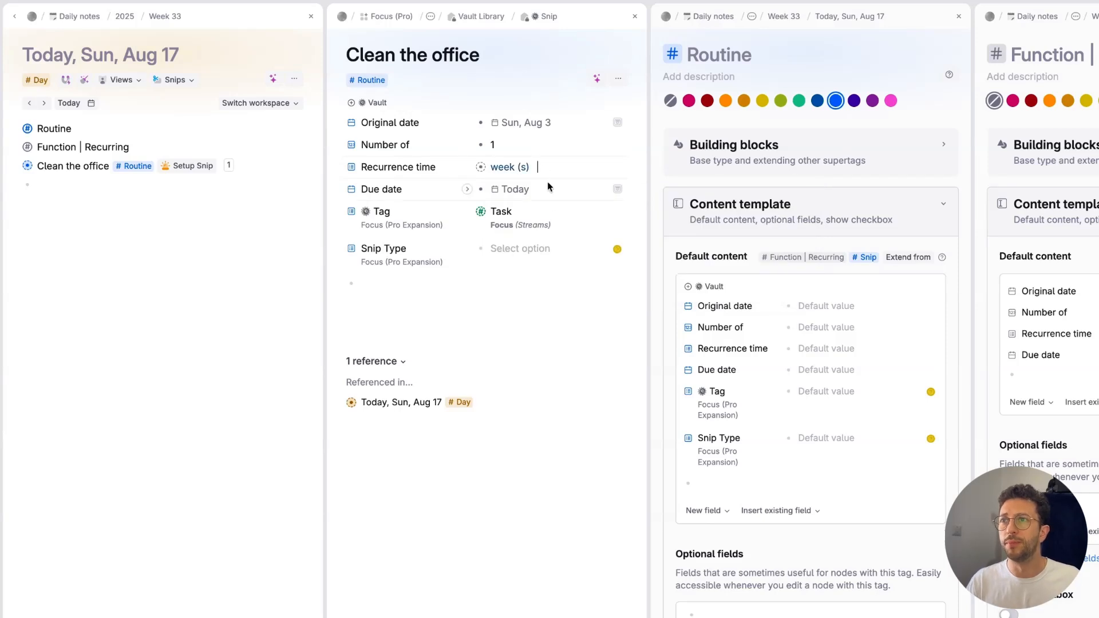
Step: Set the Snip Type of Clean the office to Other Snips
{"action": "left_click", "coordinate": [501, 250]}
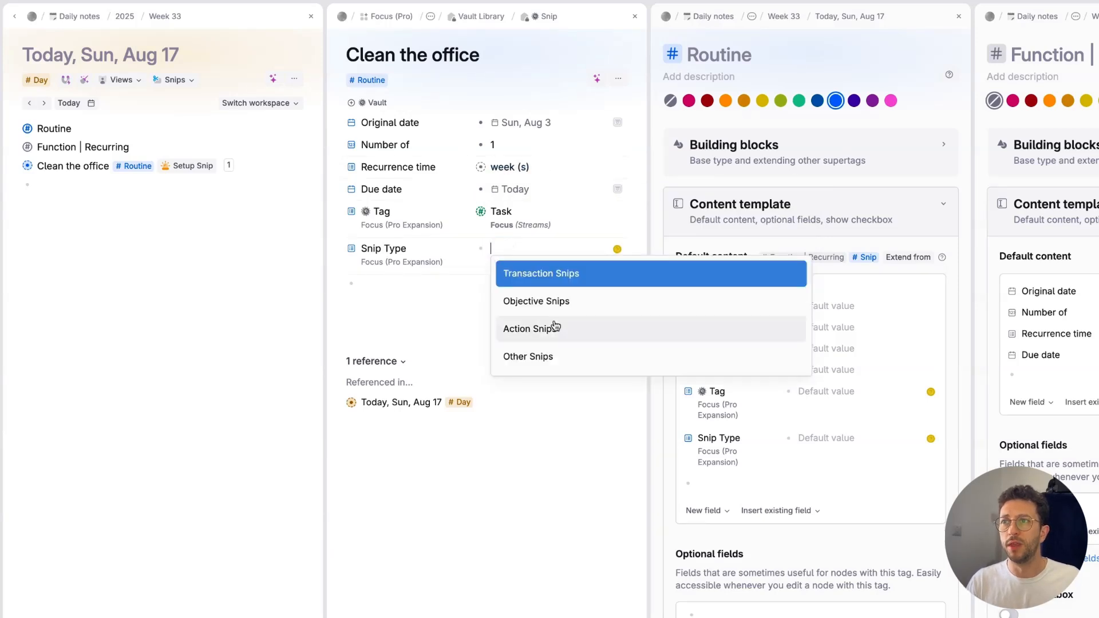
{"action": "left_click", "coordinate": [522, 355]}
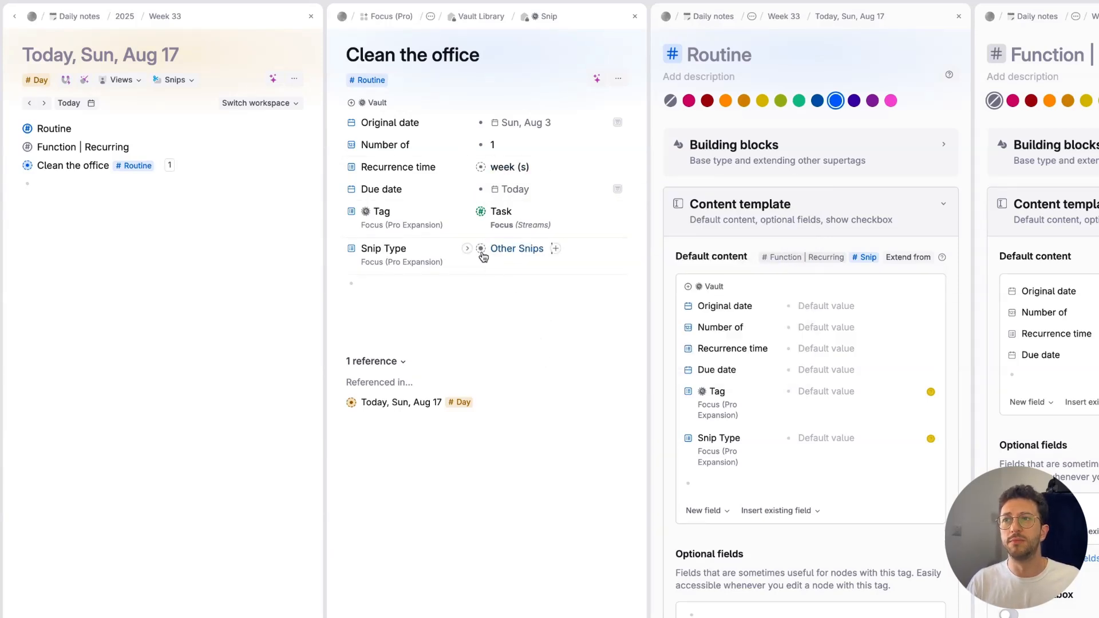
{"action": "left_click", "coordinate": [441, 335]}
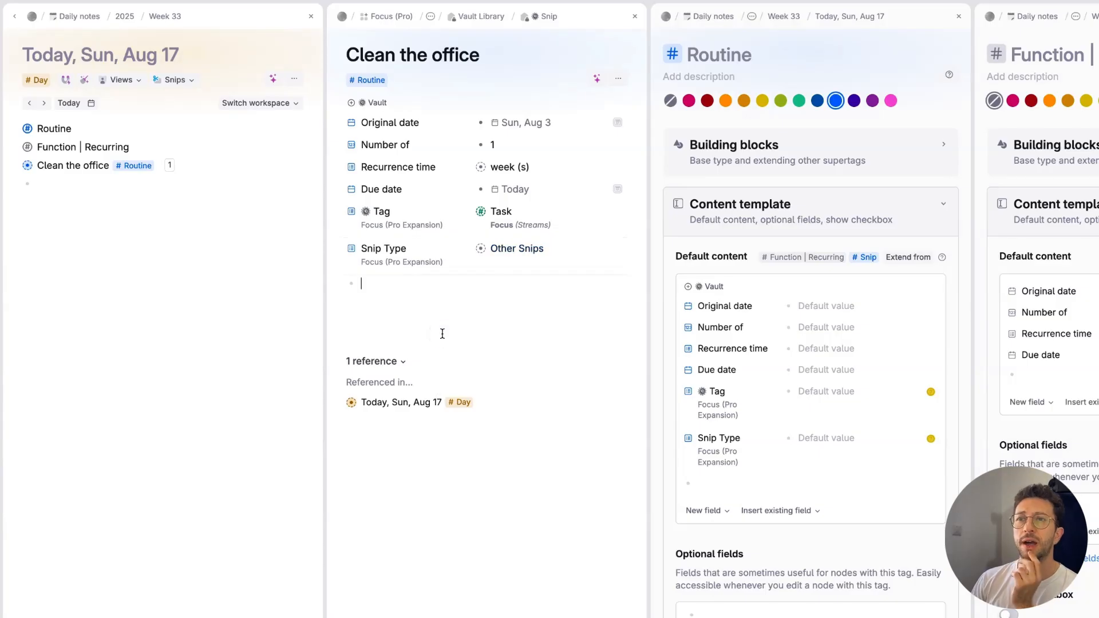
Step: Set the Due date of Clean the office to tomorrow and clear the node from today's daily note
{"action": "left_click", "coordinate": [87, 82]}
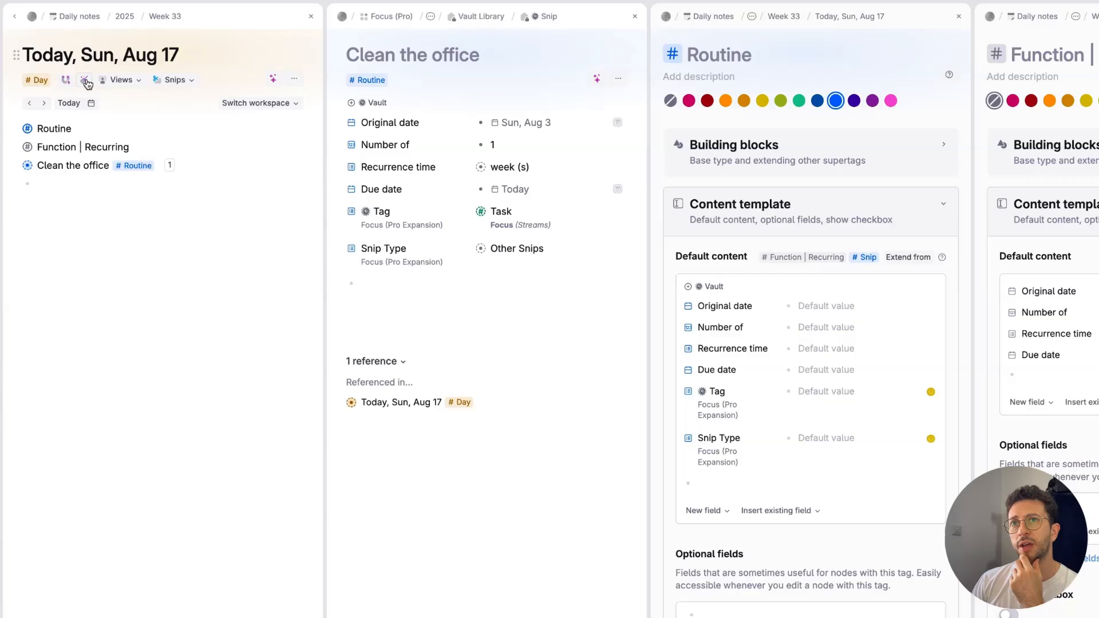
{"action": "left_click", "coordinate": [88, 83]}
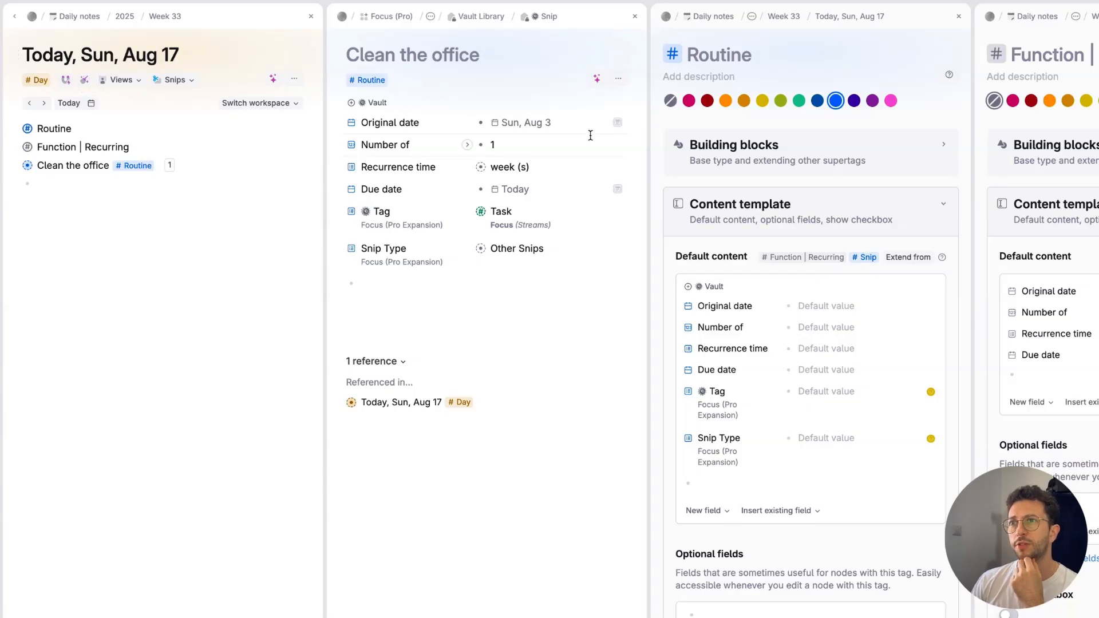
{"action": "left_click", "coordinate": [504, 188]}
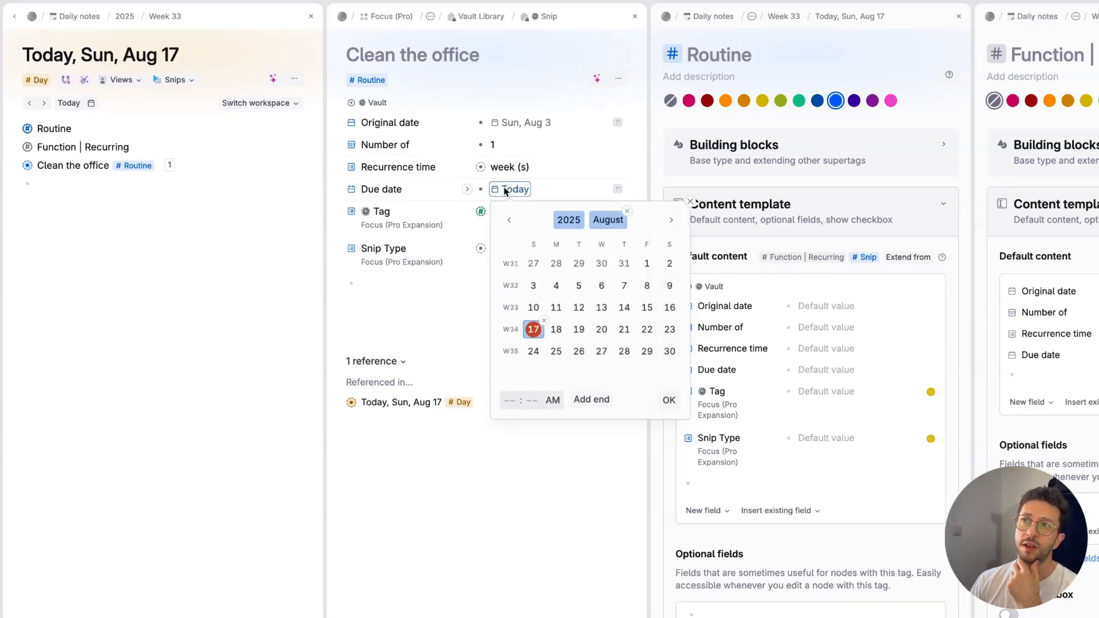
{"action": "left_click", "coordinate": [668, 400]}
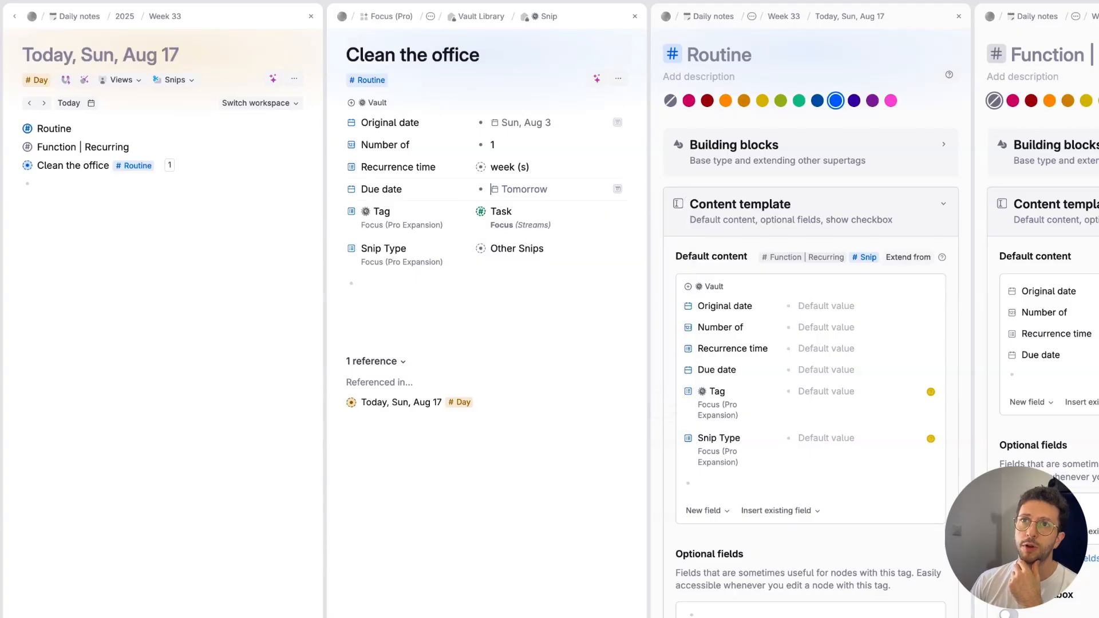
{"action": "left_click", "coordinate": [90, 84]}
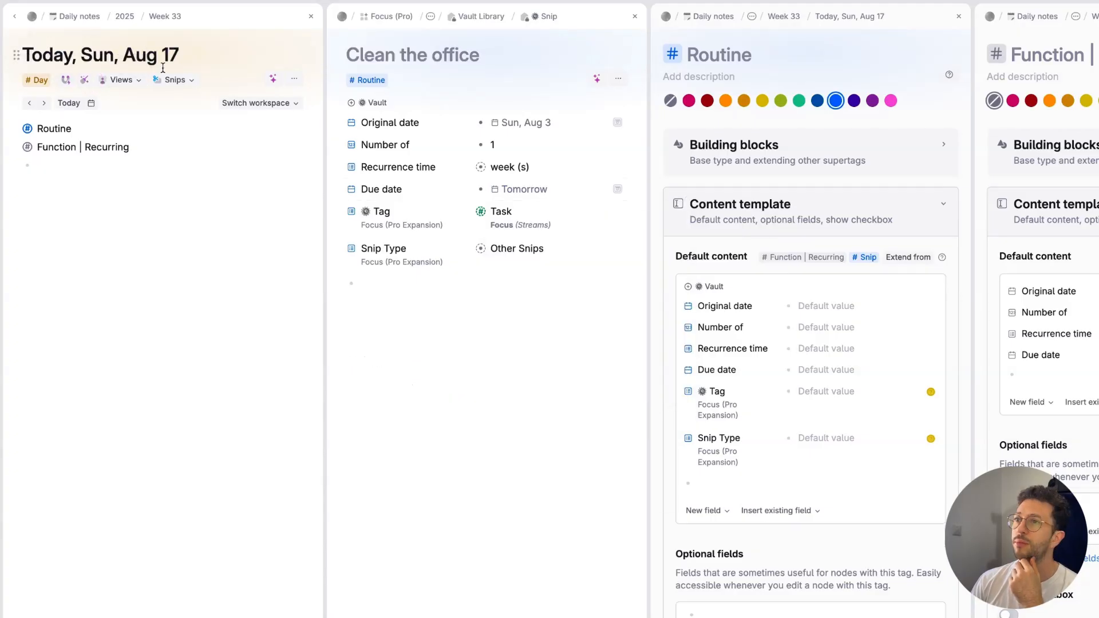
Step: Set the Due date of Clean the office back to today and bring all active tasks to the Daily View
{"action": "left_click", "coordinate": [506, 192]}
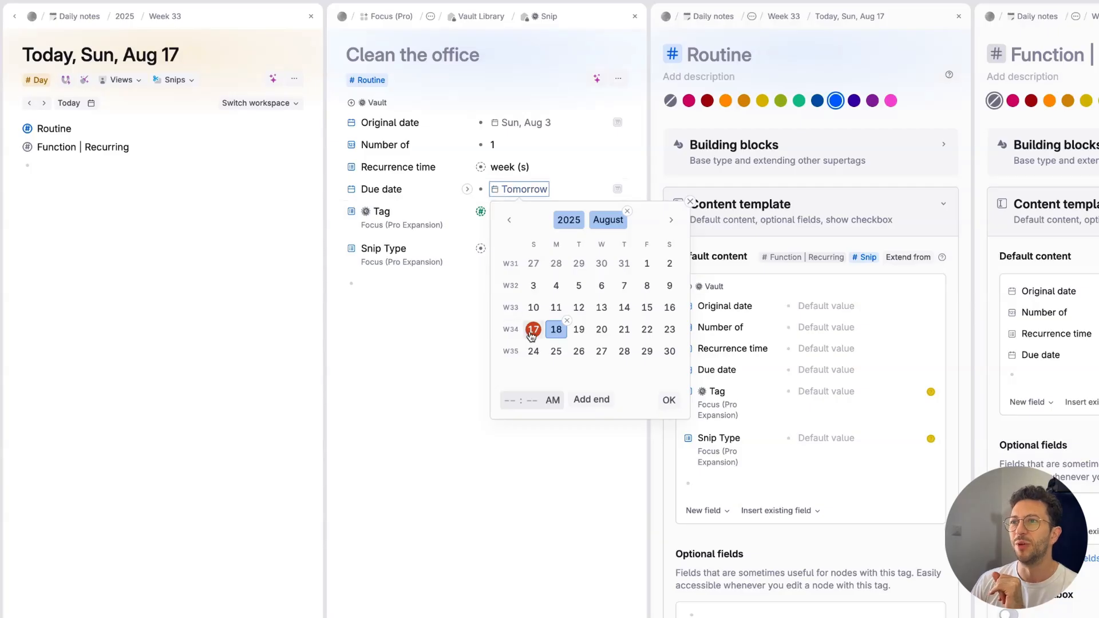
{"action": "left_click", "coordinate": [668, 400]}
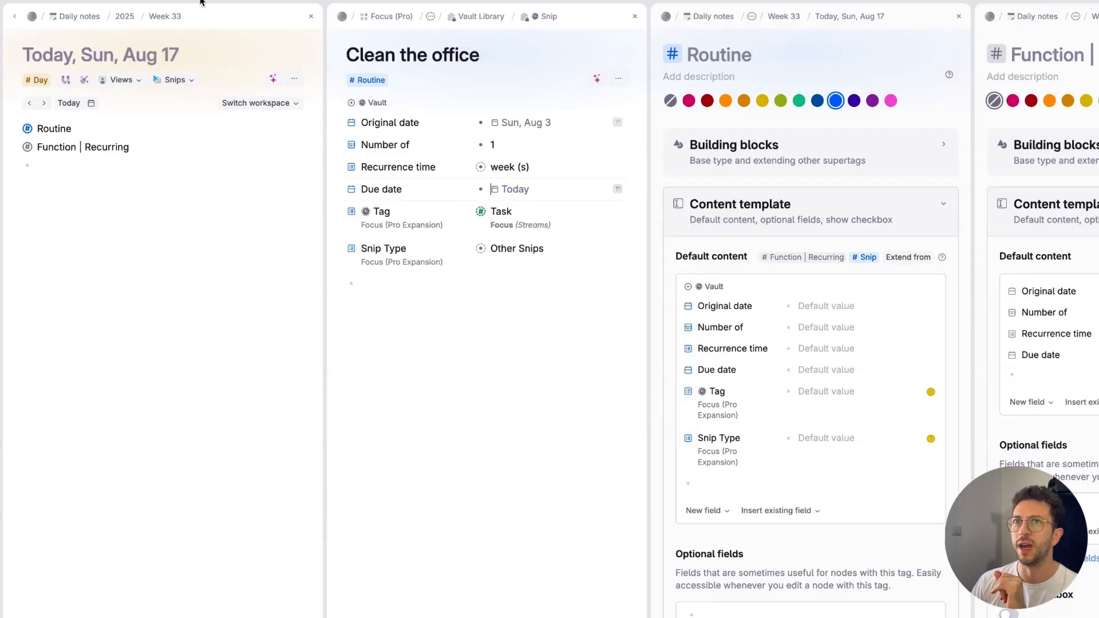
{"action": "left_click", "coordinate": [67, 82]}
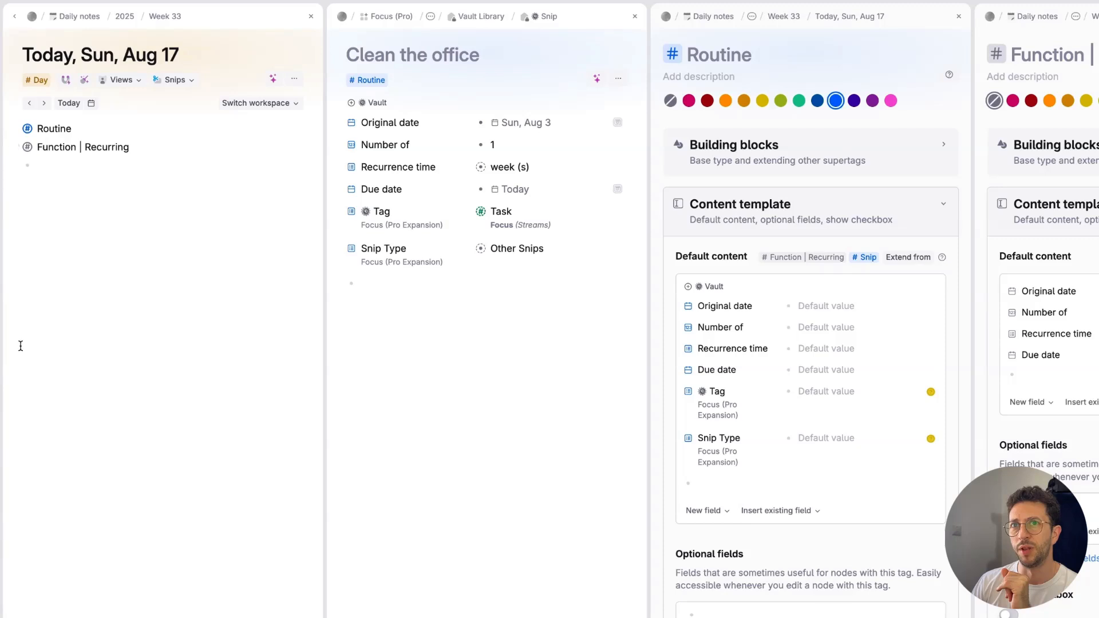
{"action": "left_click", "coordinate": [47, 169]}
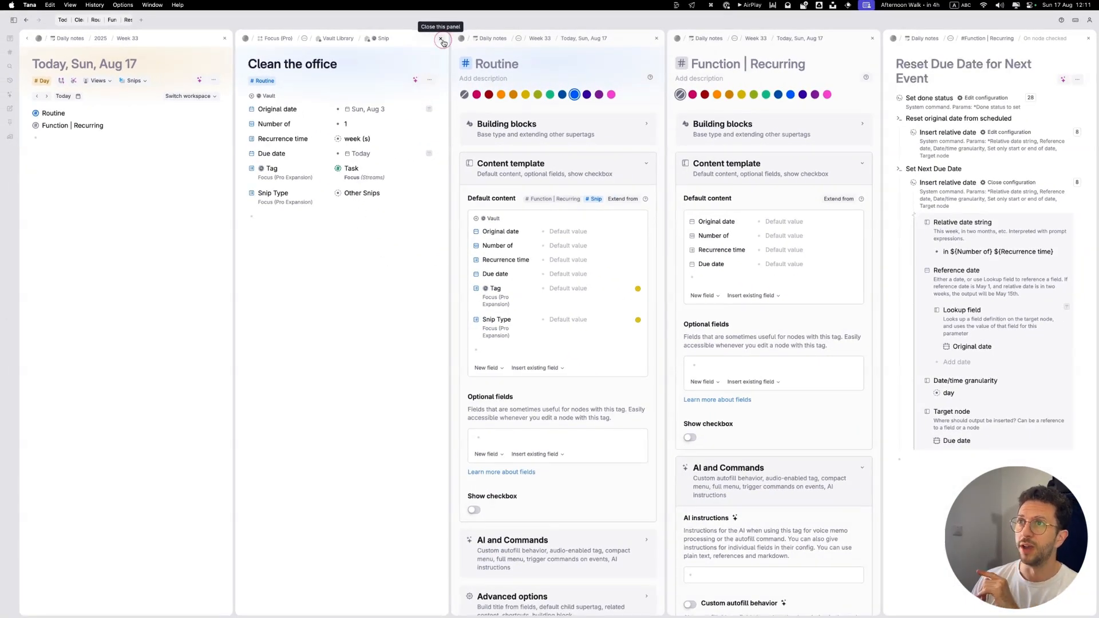
Step: Close the Routine, Function | Recurring and Reset Due Date for Next Event panels, keeping today's note and Clean the office open
{"action": "left_click", "coordinate": [442, 40]}
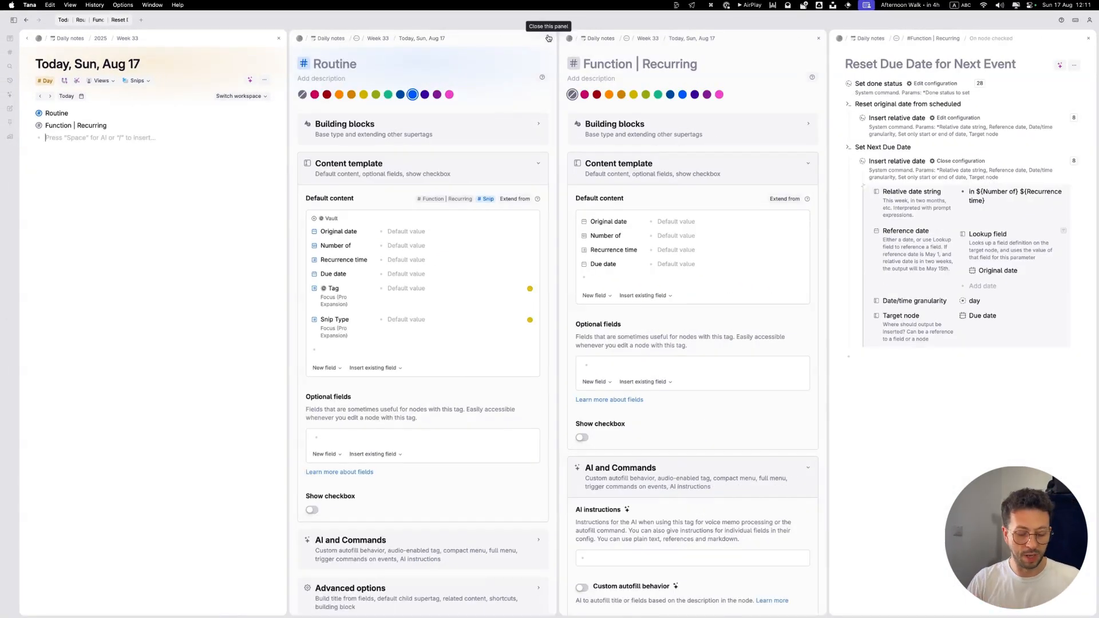
{"action": "key", "text": "super+bracketleft"}
{"action": "left_click", "coordinate": [526, 68]}
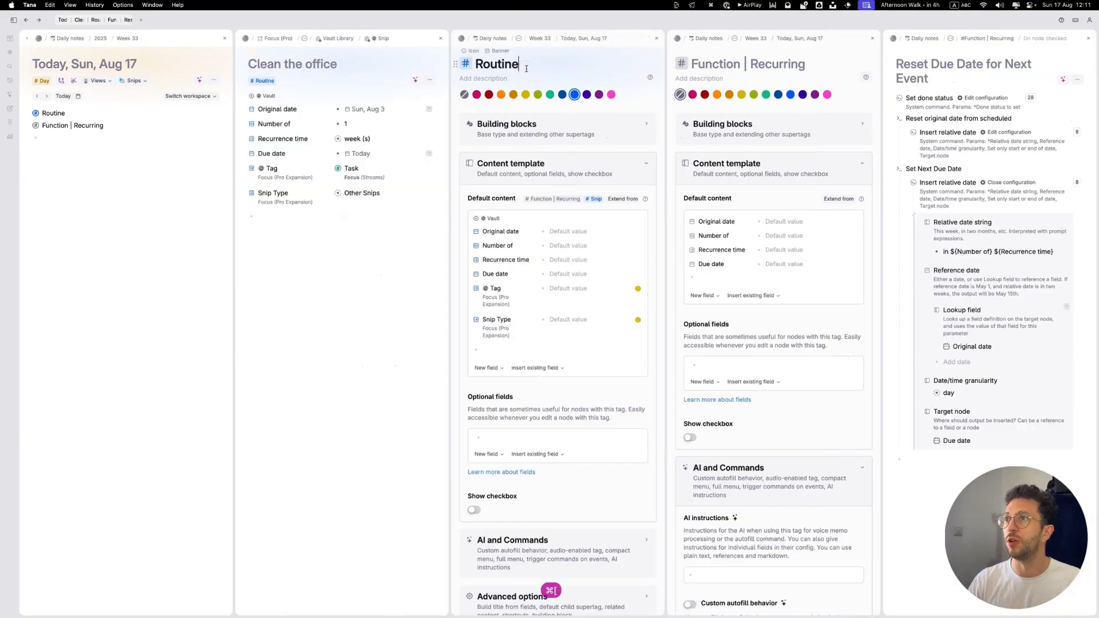
{"action": "key", "text": "super+shift+w"}
{"action": "key", "text": "super+shift+w"}
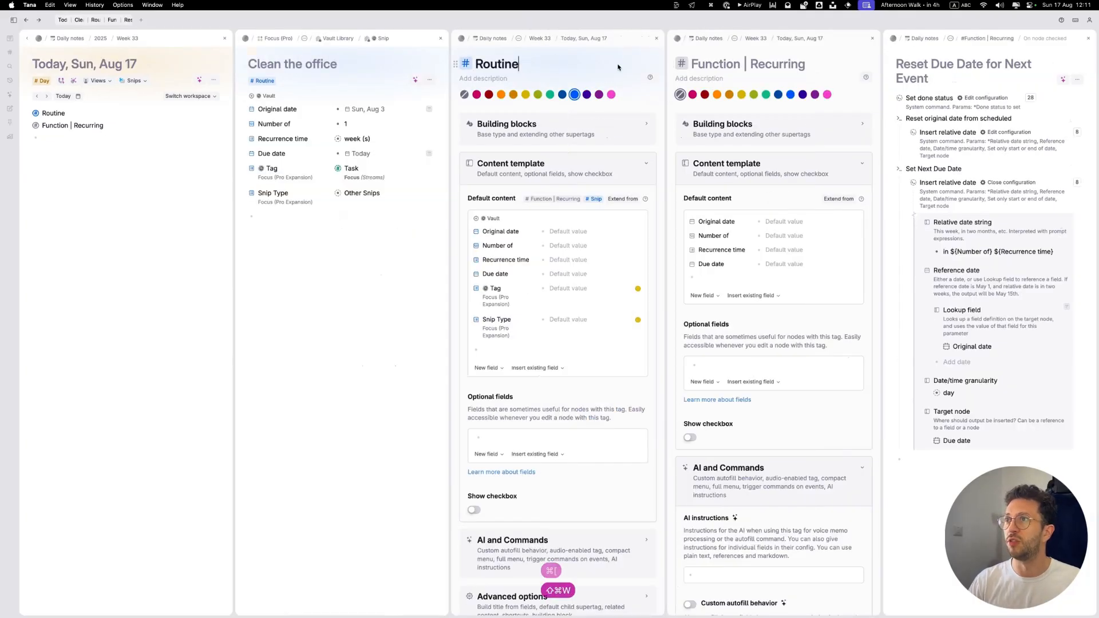
{"action": "left_click", "coordinate": [705, 65]}
{"action": "left_click", "coordinate": [872, 39]}
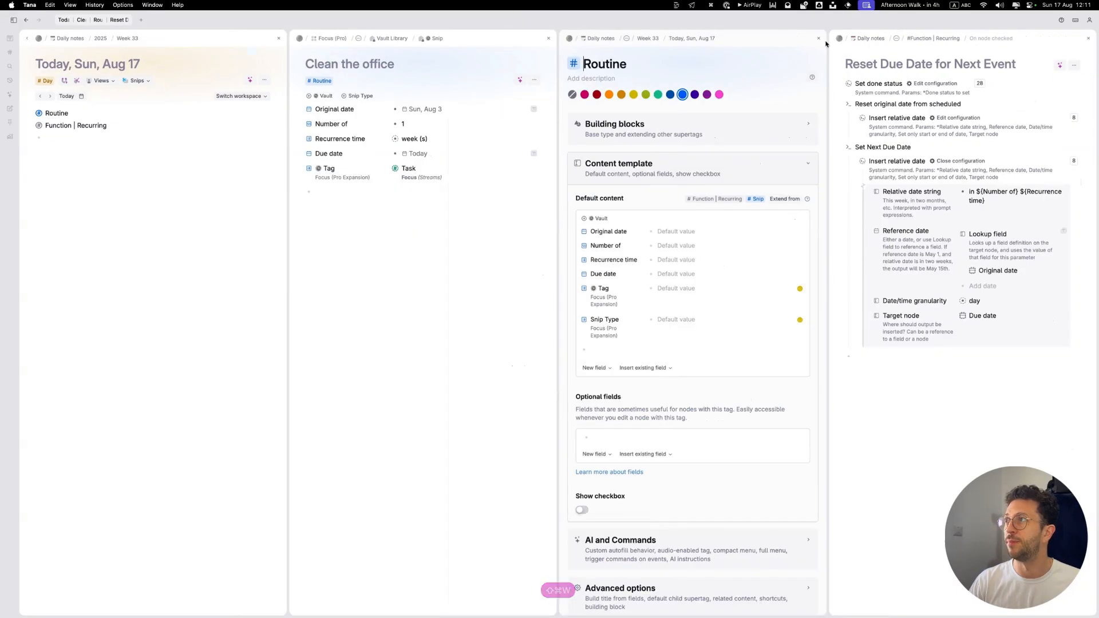
{"action": "left_click", "coordinate": [817, 39]}
{"action": "left_click", "coordinate": [1088, 39]}
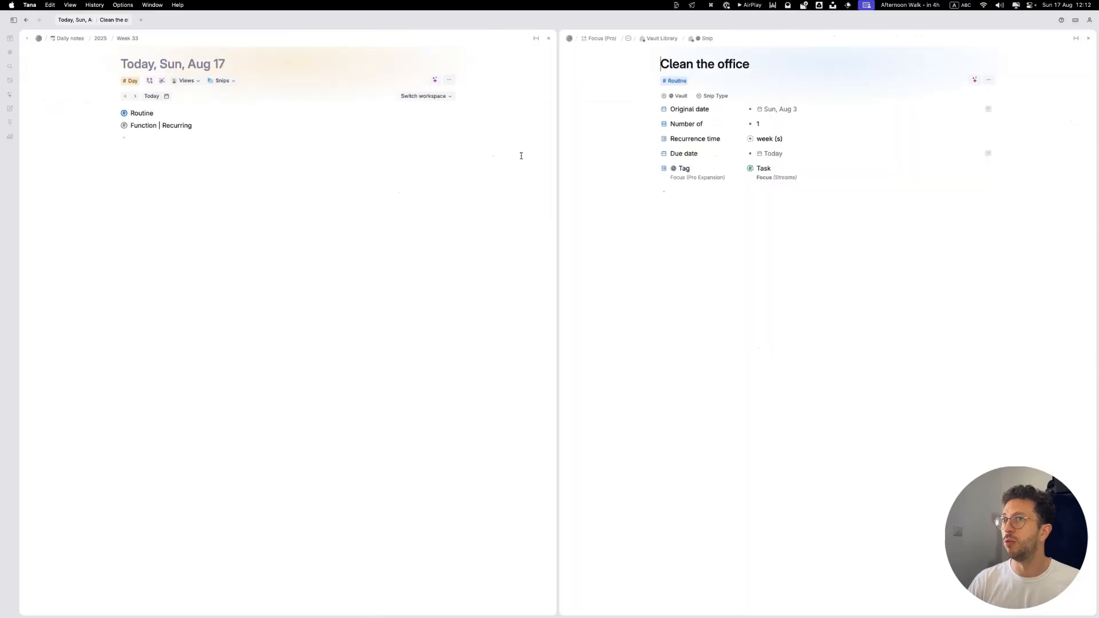
Step: Place the Clean the office snip on today's daily note as a Task
{"action": "left_click", "coordinate": [200, 145]}
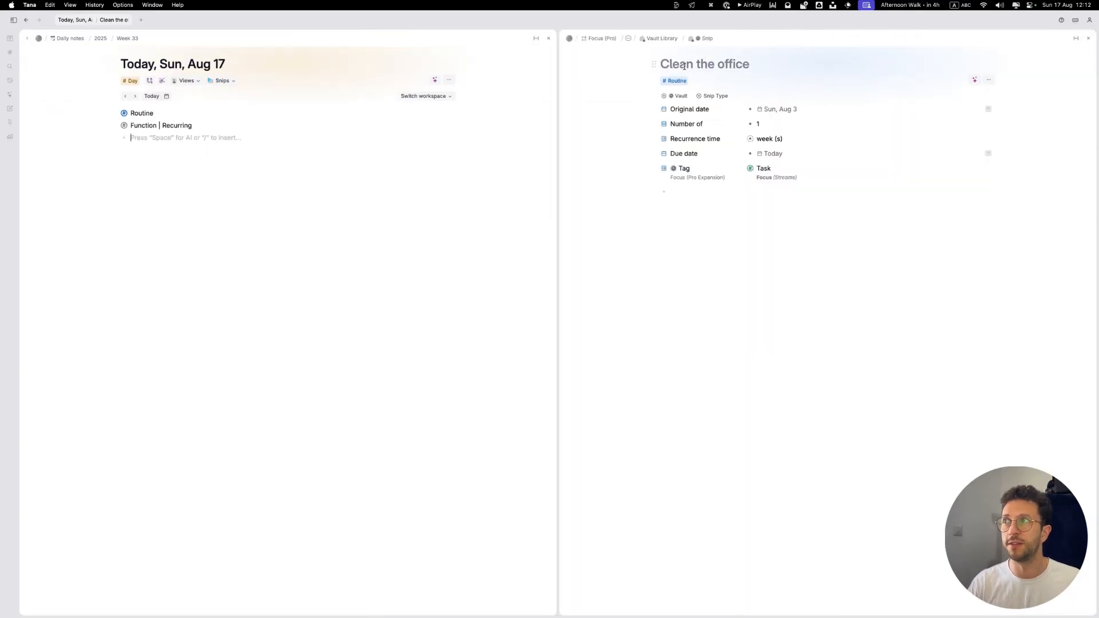
{"action": "left_click_drag", "start_coordinate": [655, 66], "coordinate": [135, 144]}
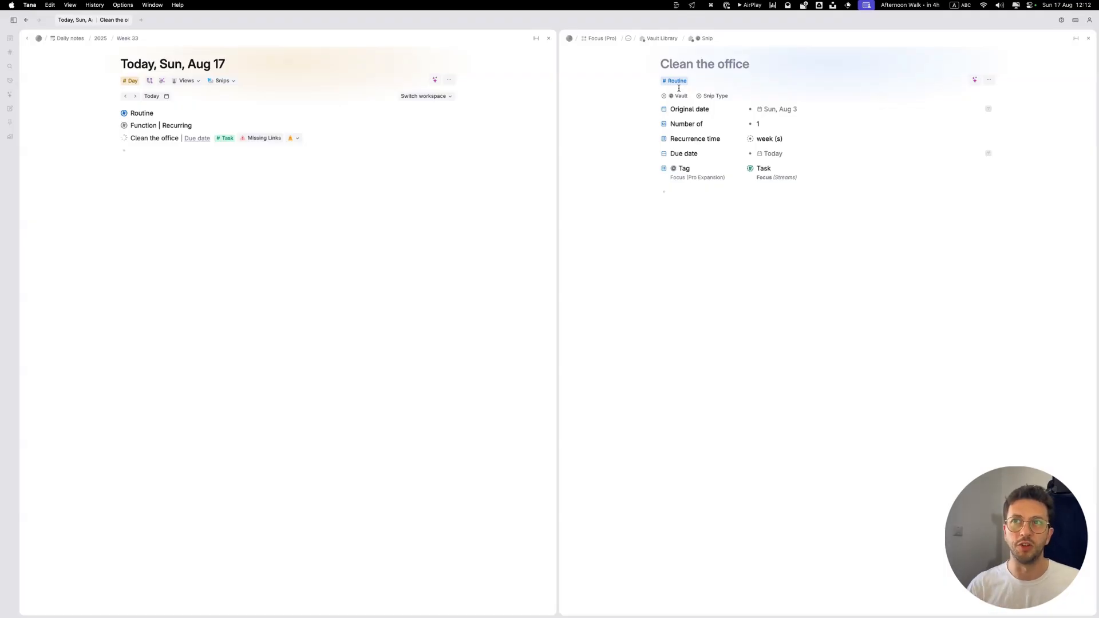
Step: Expand the Clean the office task on today's daily note and undo its placement there
{"action": "left_click", "coordinate": [115, 139]}
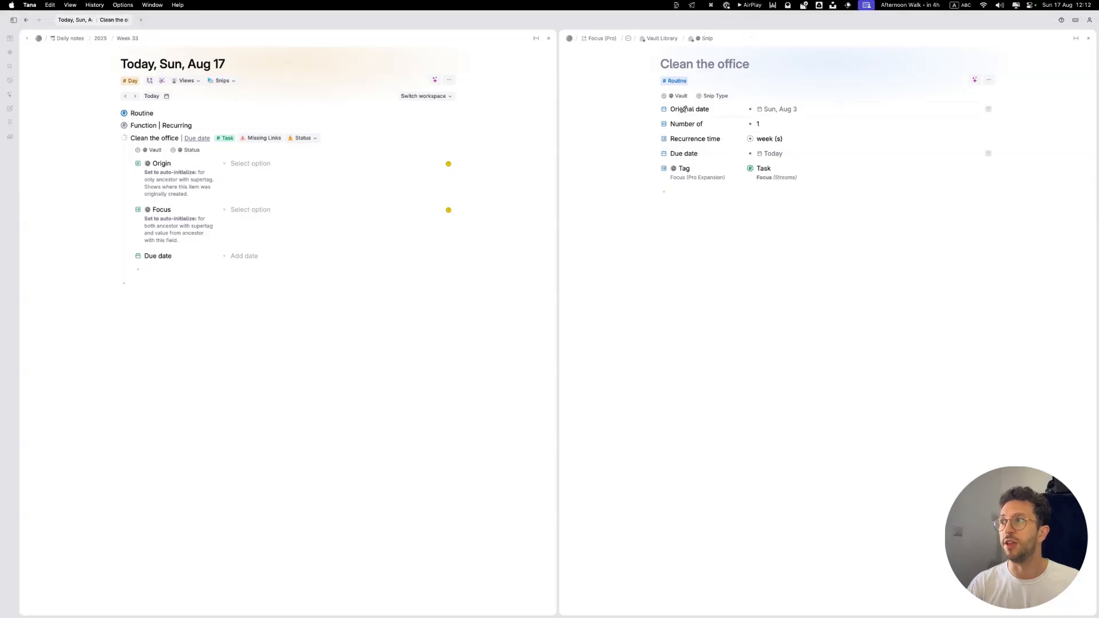
{"action": "key", "text": "super+z"}
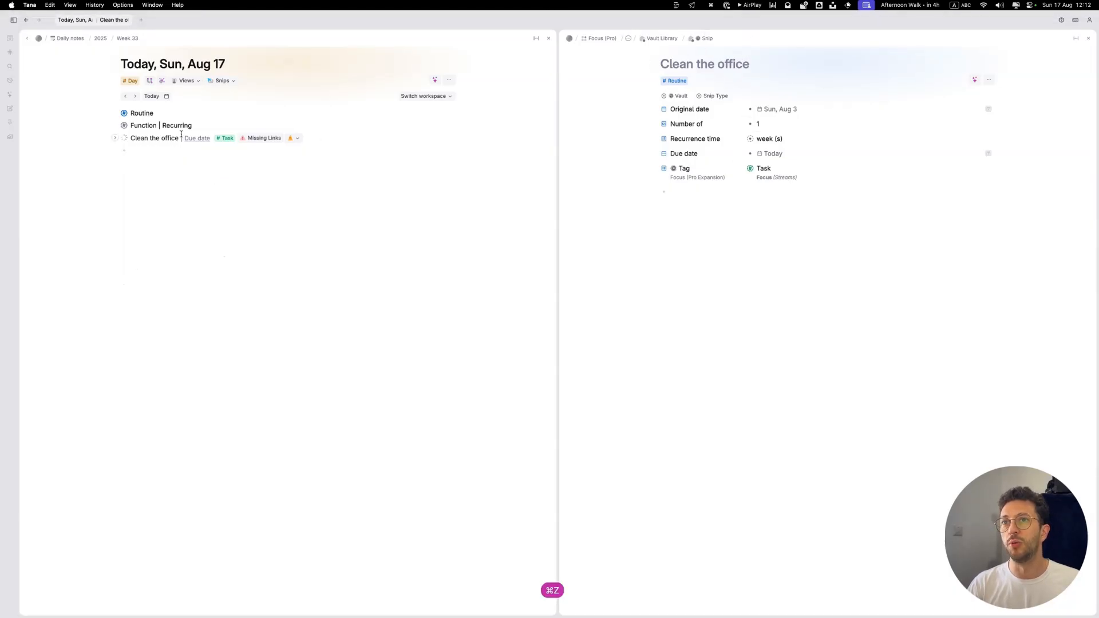
{"action": "key", "text": "super+z"}
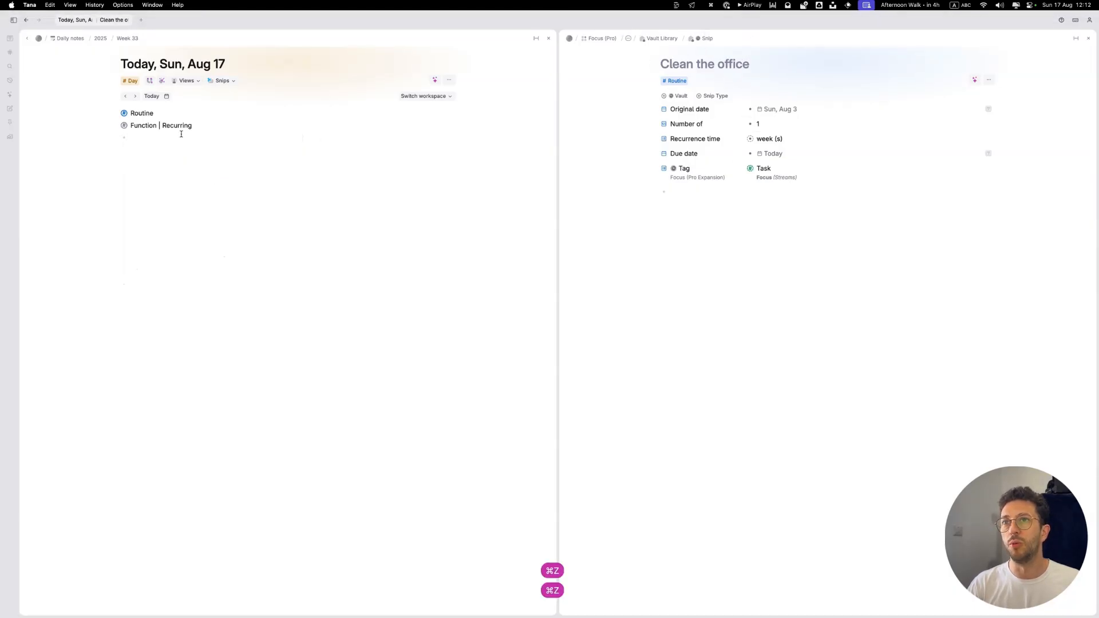
Step: From the command that brings all active tasks to the Daily View, open the CMD: Pull to Today Page search query for editing
{"action": "left_click", "coordinate": [150, 86]}
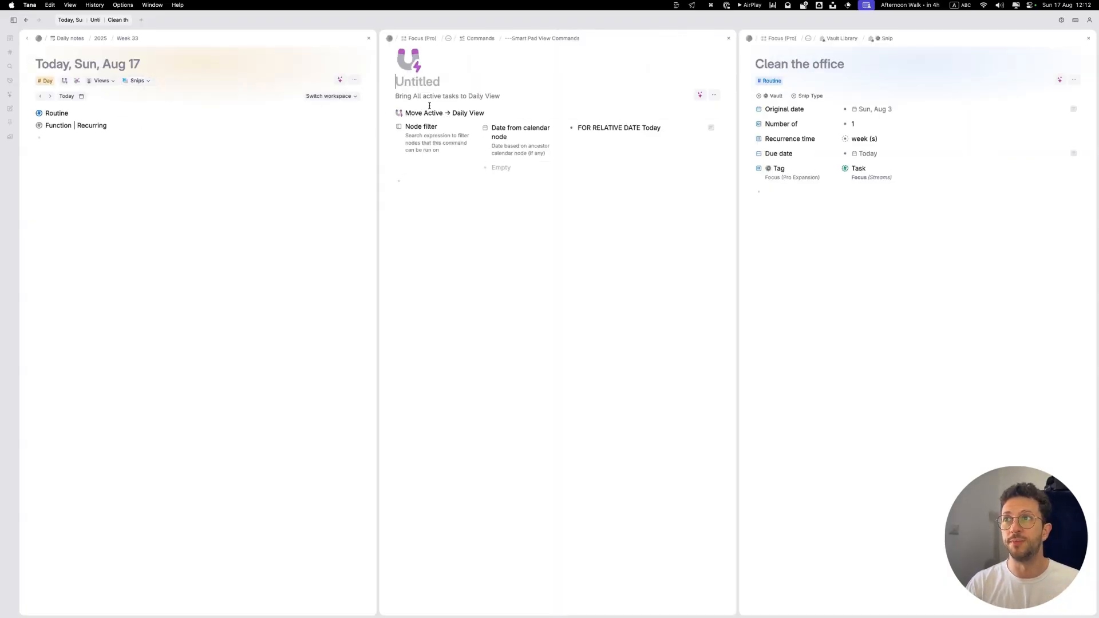
{"action": "left_click", "coordinate": [390, 113]}
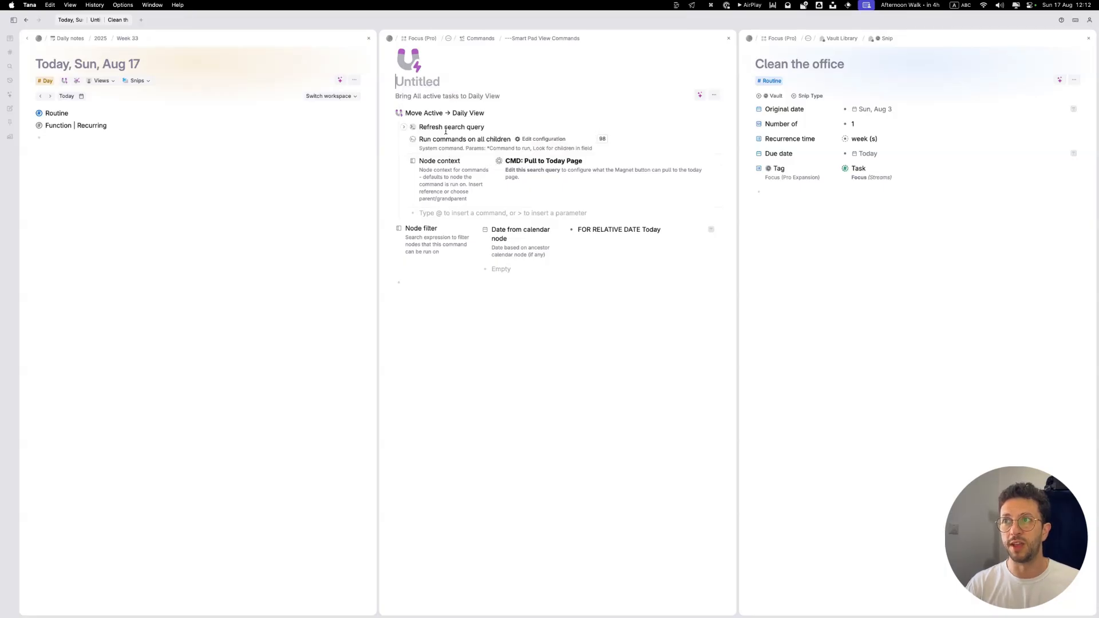
{"action": "left_click", "coordinate": [498, 161]}
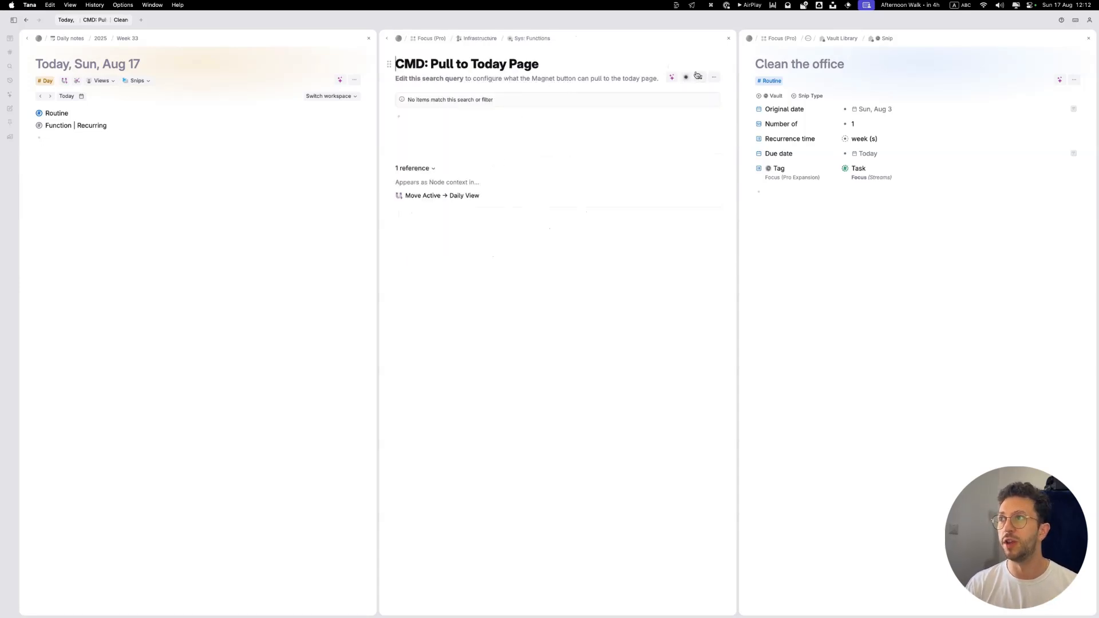
{"action": "mouse_move", "coordinate": [687, 77]}
{"action": "left_click", "coordinate": [700, 184]}
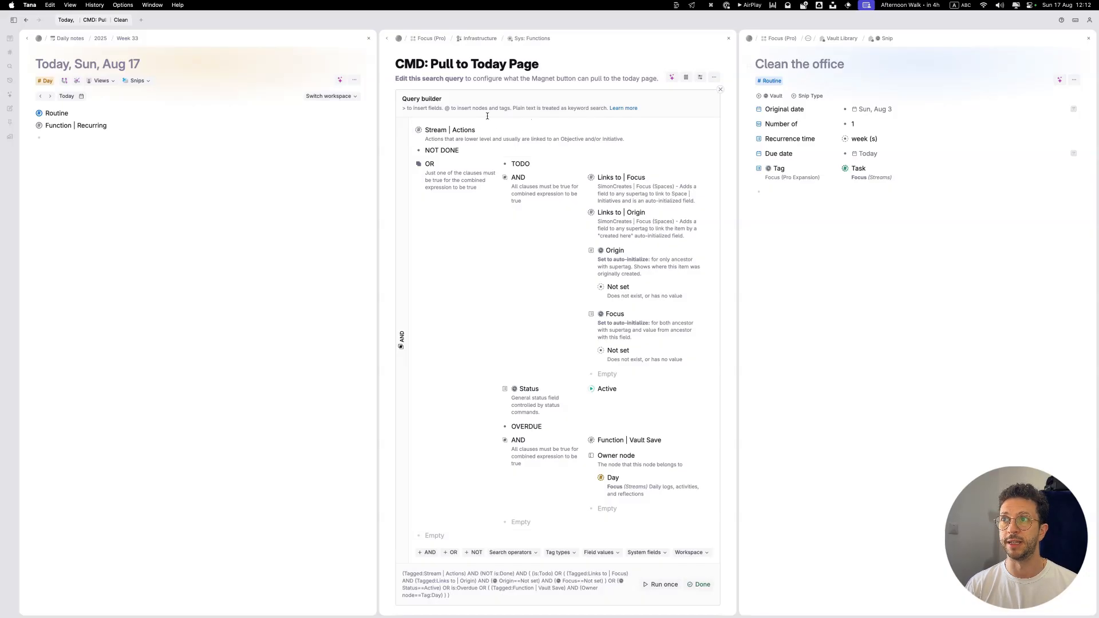
Step: Add an OR clause at the start of the query and nest the Stream | Actions condition inside it
{"action": "left_click", "coordinate": [464, 135]}
{"action": "key", "text": "shift+Return"}
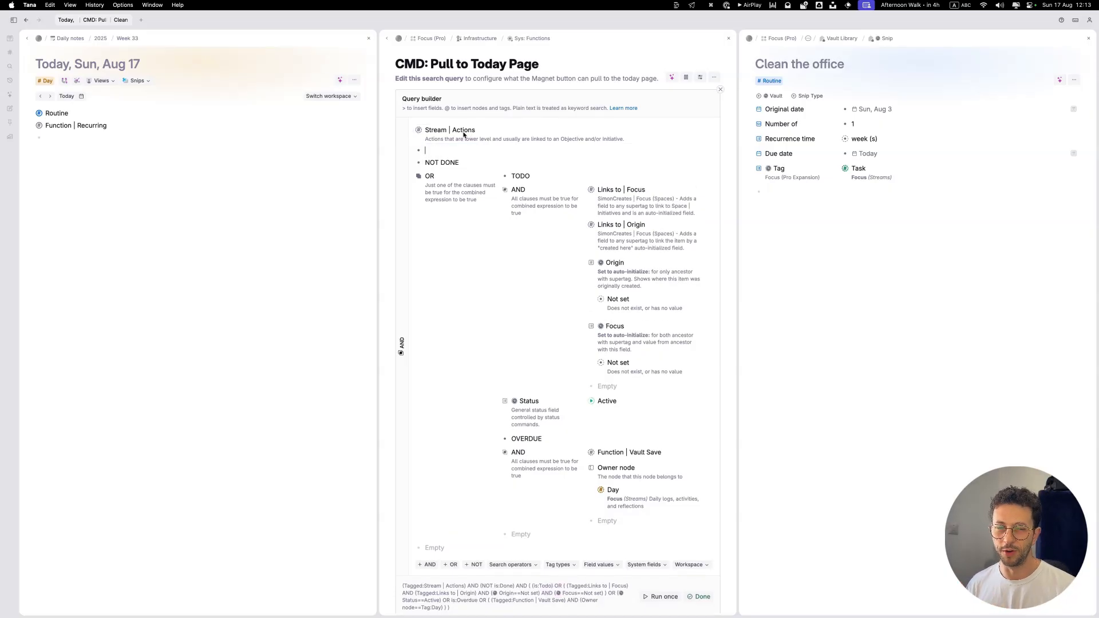
{"action": "type", "text": ">or"}
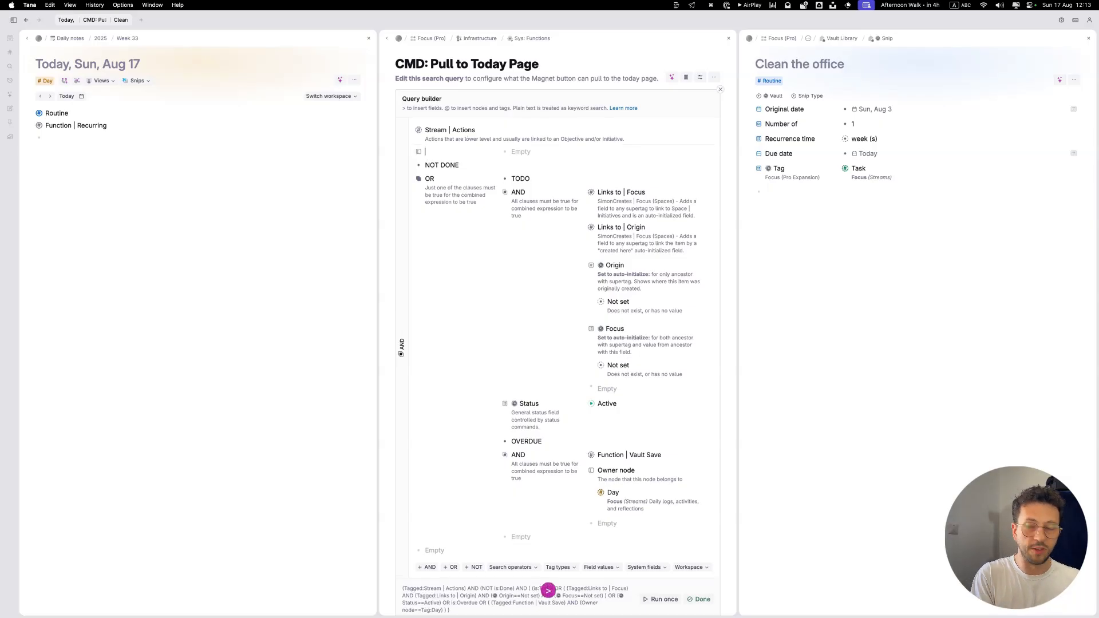
{"action": "key", "text": "Return"}
{"action": "key", "text": "Up"}
{"action": "key", "text": "shift+super+Down"}
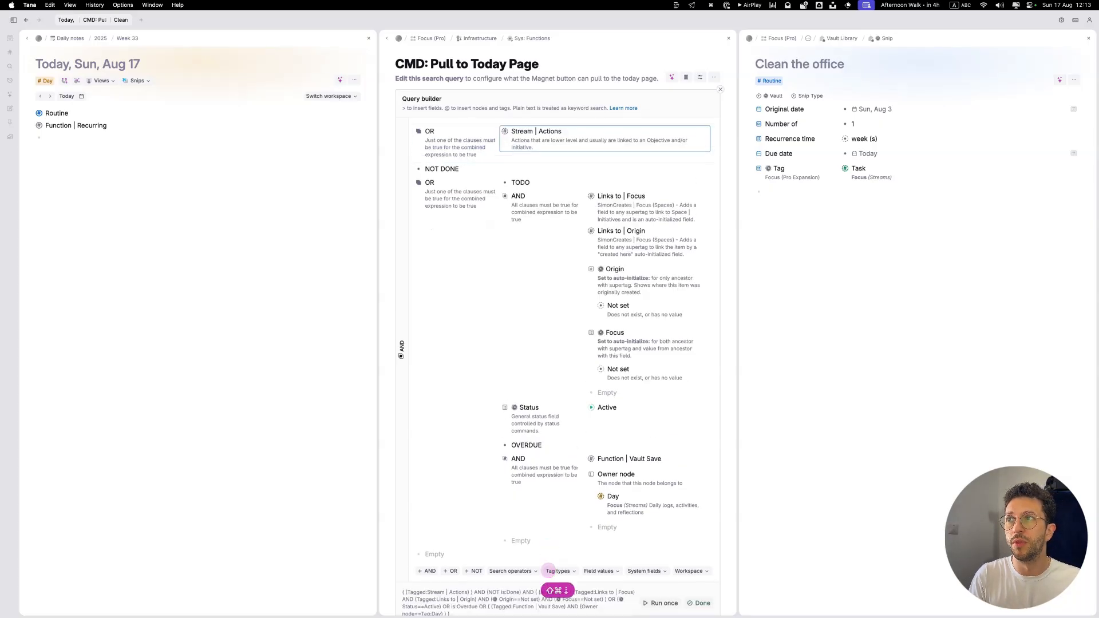
Step: Add the Function | Recurring supertag as an alternative to Stream | Actions in the OR clause
{"action": "key", "text": "shift+Return"}
{"action": "type", "text": "#"}
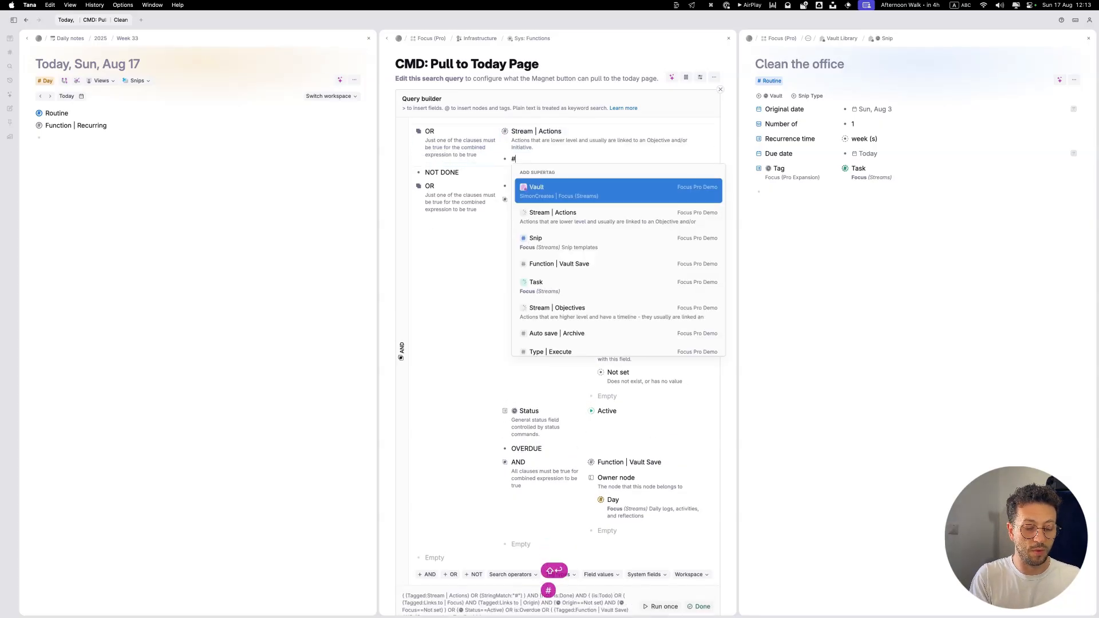
{"action": "type", "text": "rec"}
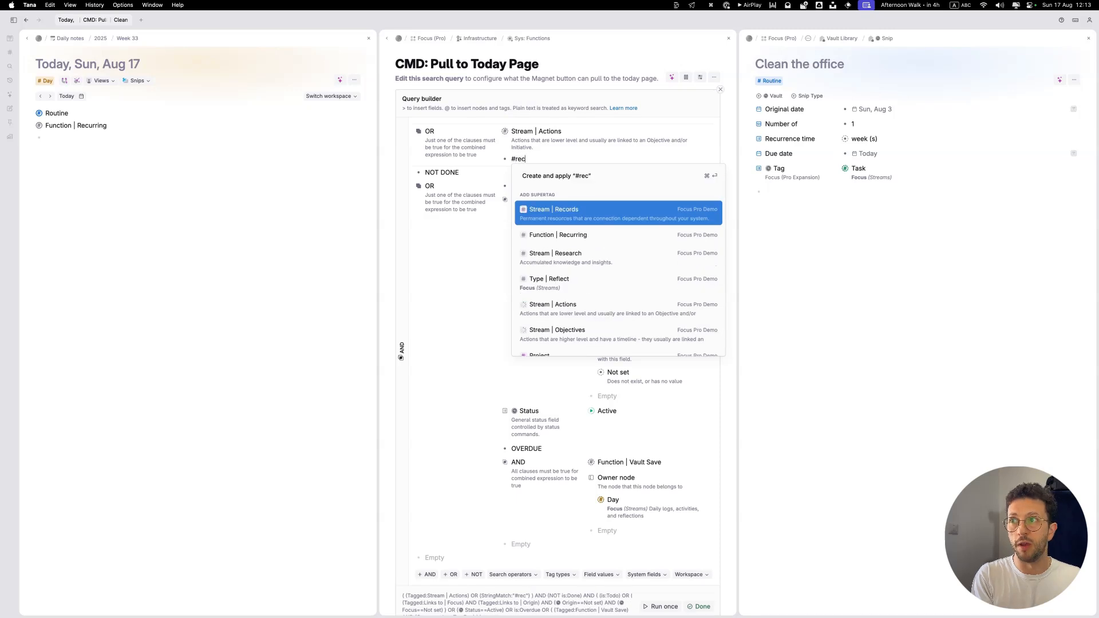
{"action": "key", "text": "Down"}
{"action": "key", "text": "Return"}
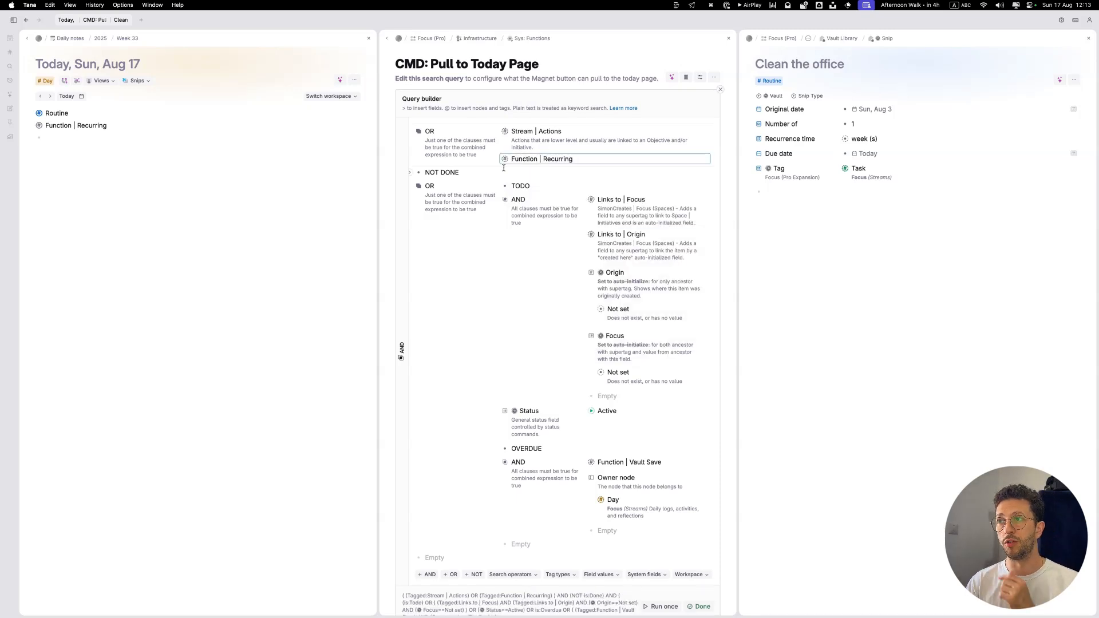
Step: Run the updated Pull to Today Page query once and finish editing it
{"action": "scroll", "coordinate": [630, 401], "scroll_direction": "down", "scroll_amount": 5}
{"action": "left_click", "coordinate": [651, 443]}
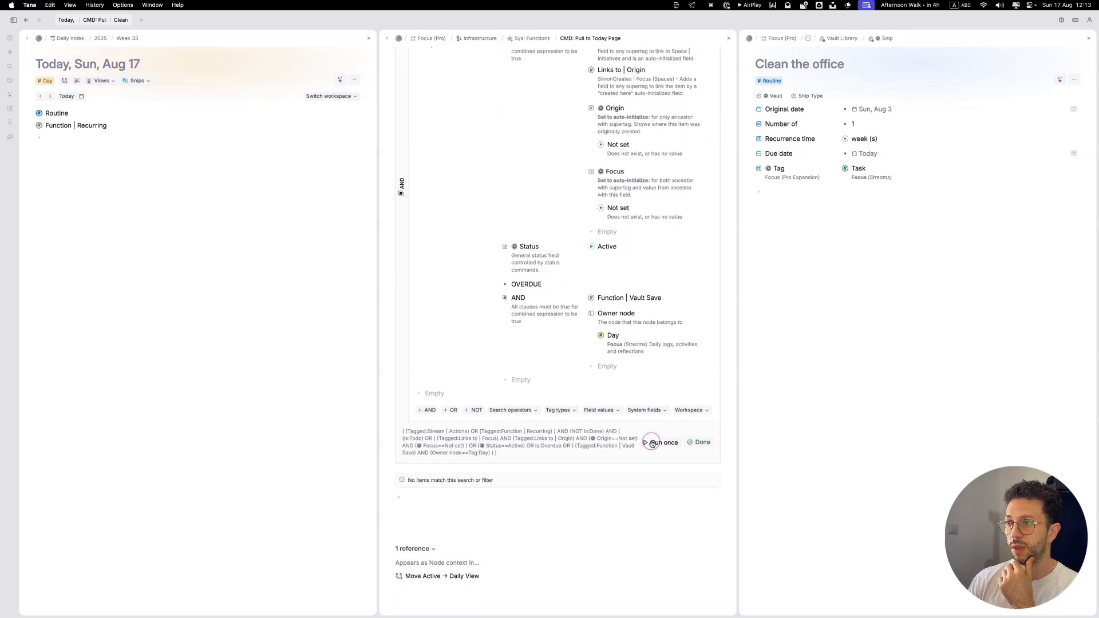
{"action": "scroll", "coordinate": [651, 426], "scroll_direction": "up", "scroll_amount": 5}
{"action": "scroll", "coordinate": [473, 378], "scroll_direction": "down", "scroll_amount": 9}
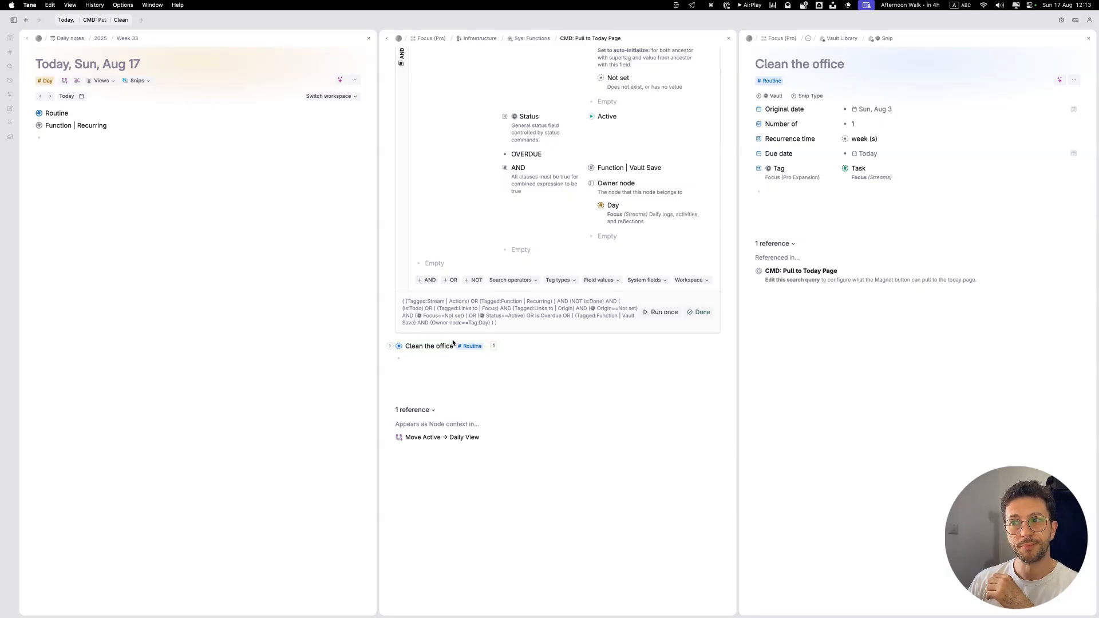
{"action": "left_click", "coordinate": [706, 312]}
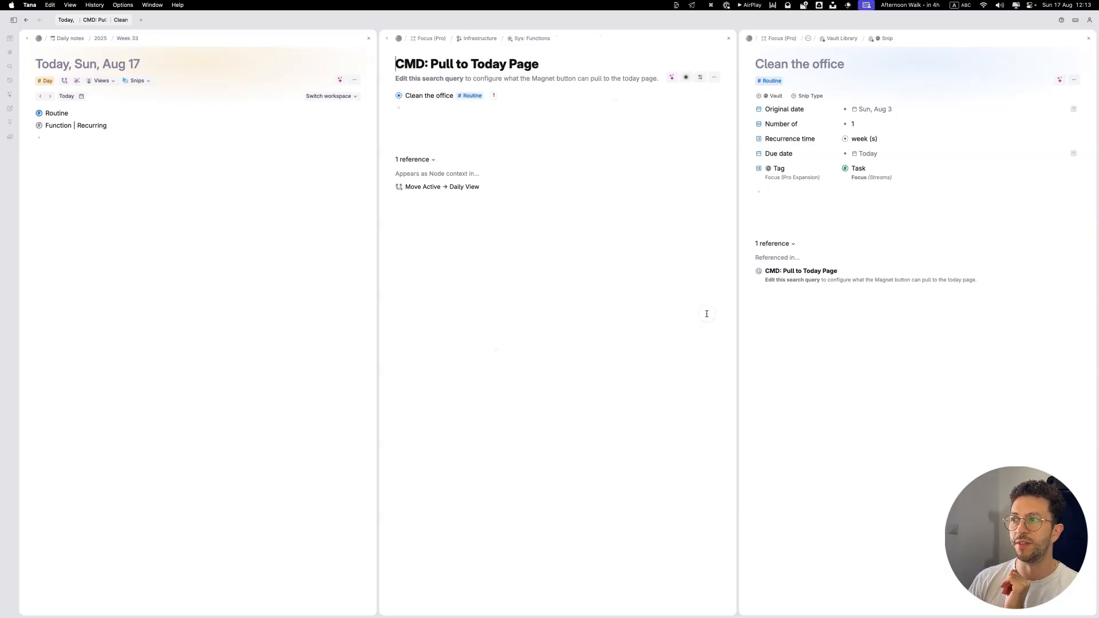
Step: Try bringing all active tasks to the Daily View with the updated query, and undo the move
{"action": "left_click", "coordinate": [64, 82]}
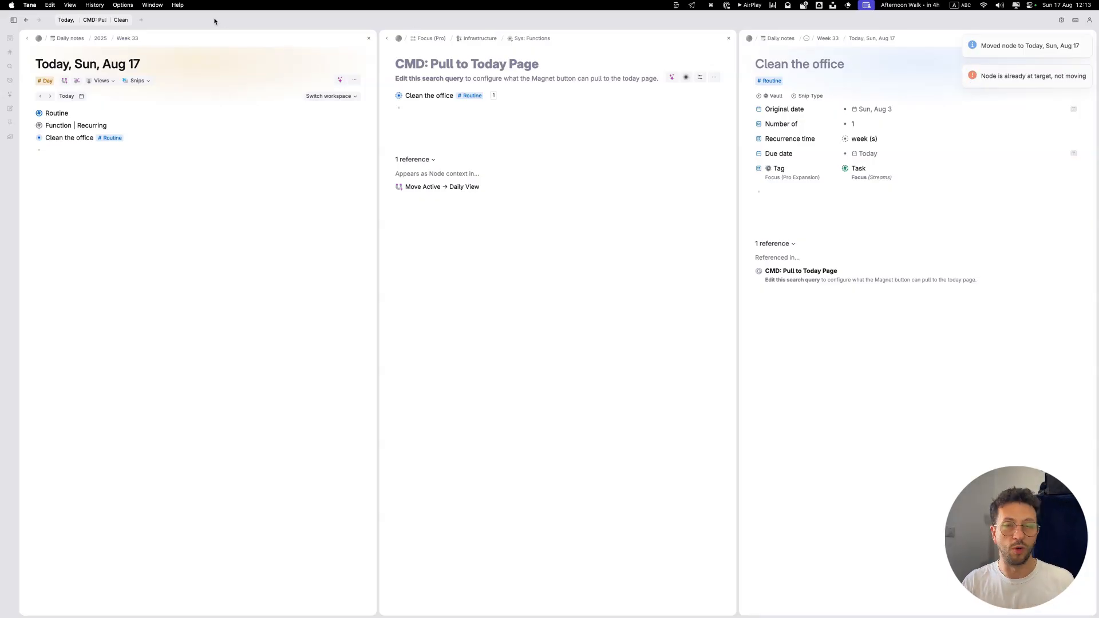
{"action": "key", "text": "super+z"}
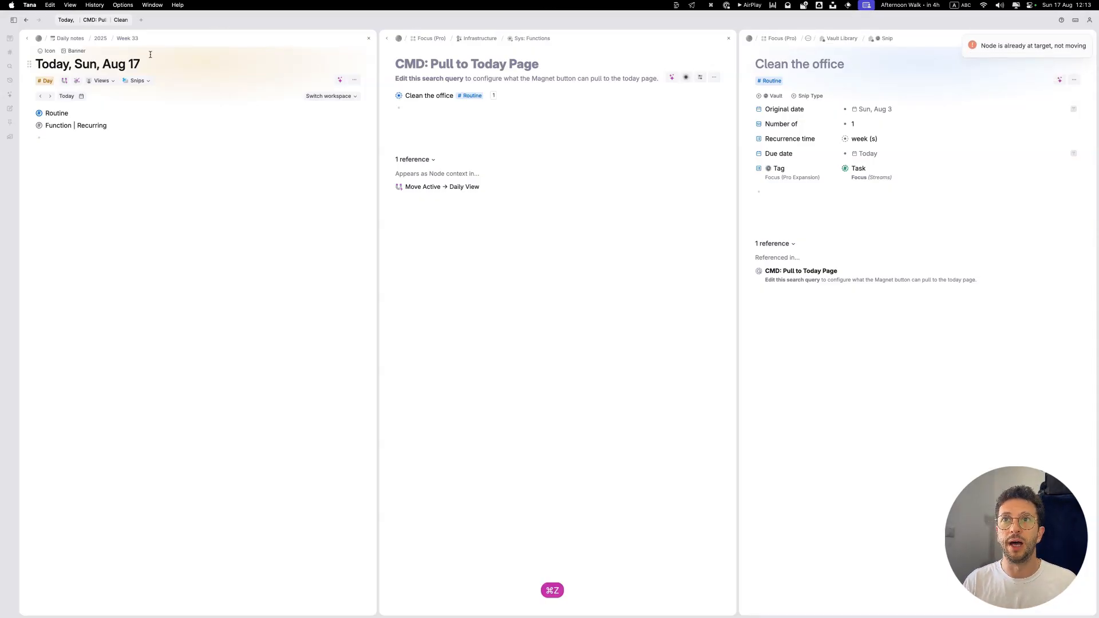
Step: Open the Transform Snips in Daily View + Move Back command from today's node configuration, under On child added, and close the configuration
{"action": "key", "text": "super+k"}
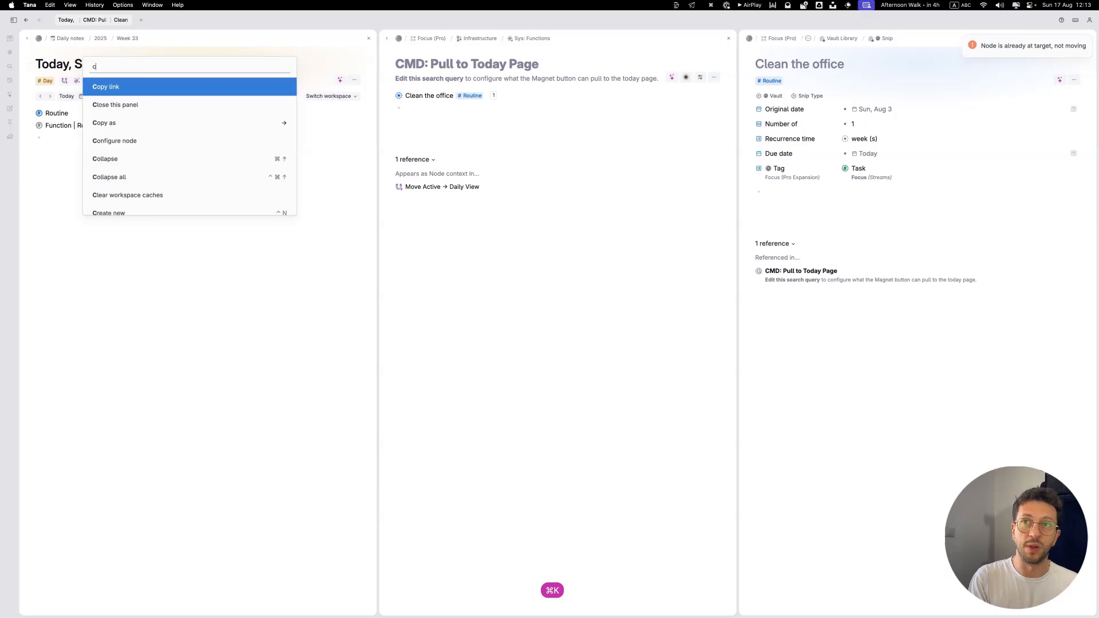
{"action": "type", "text": "conf"}
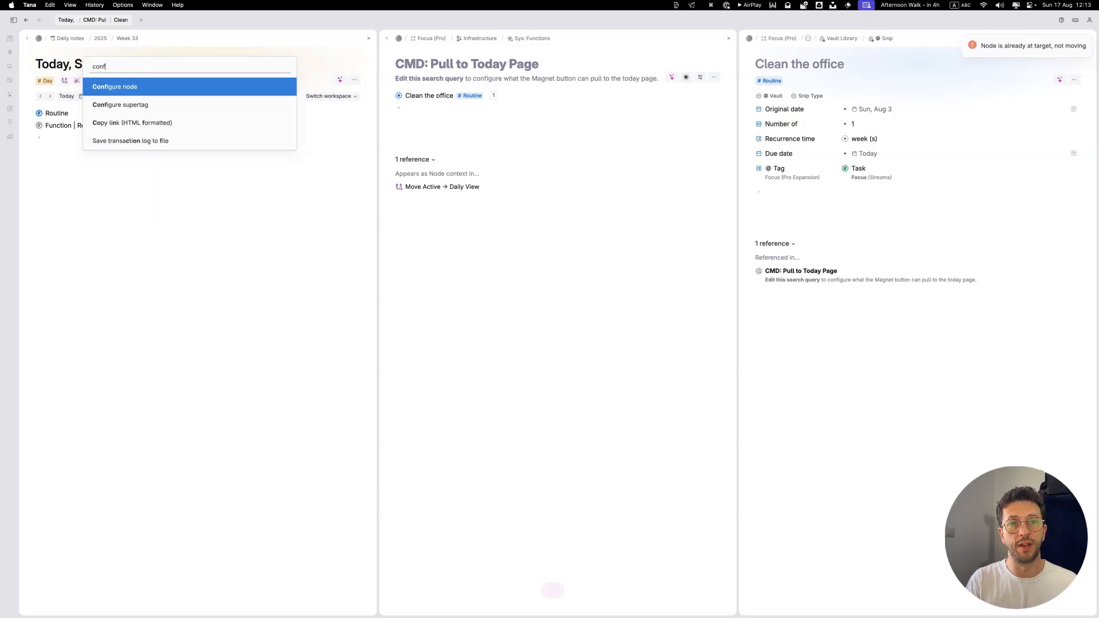
{"action": "key", "text": "Return"}
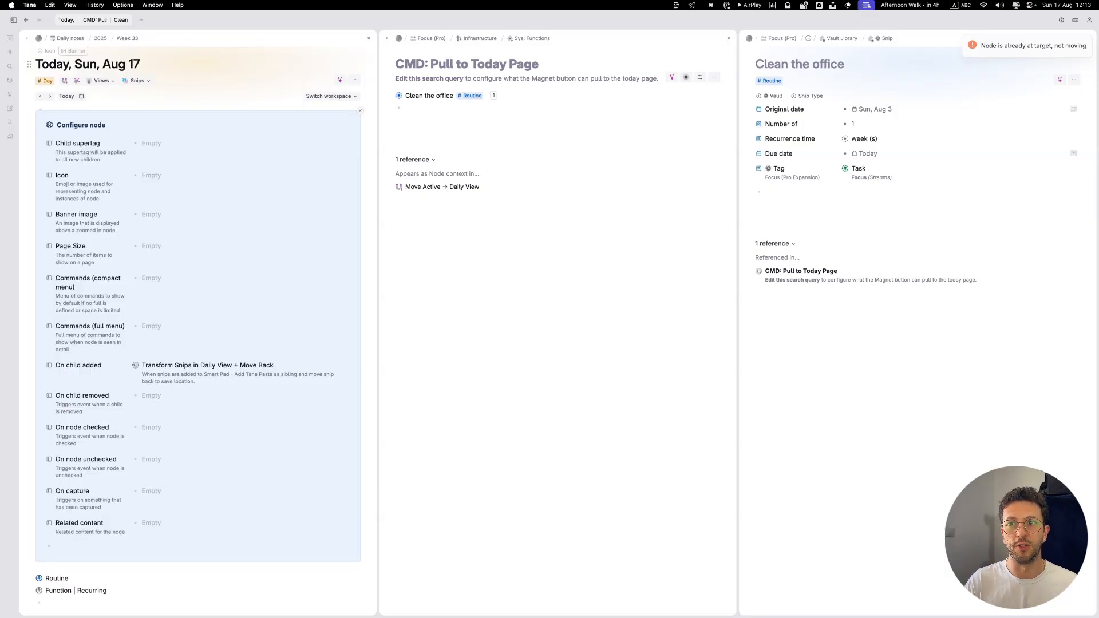
{"action": "left_click", "coordinate": [137, 367]}
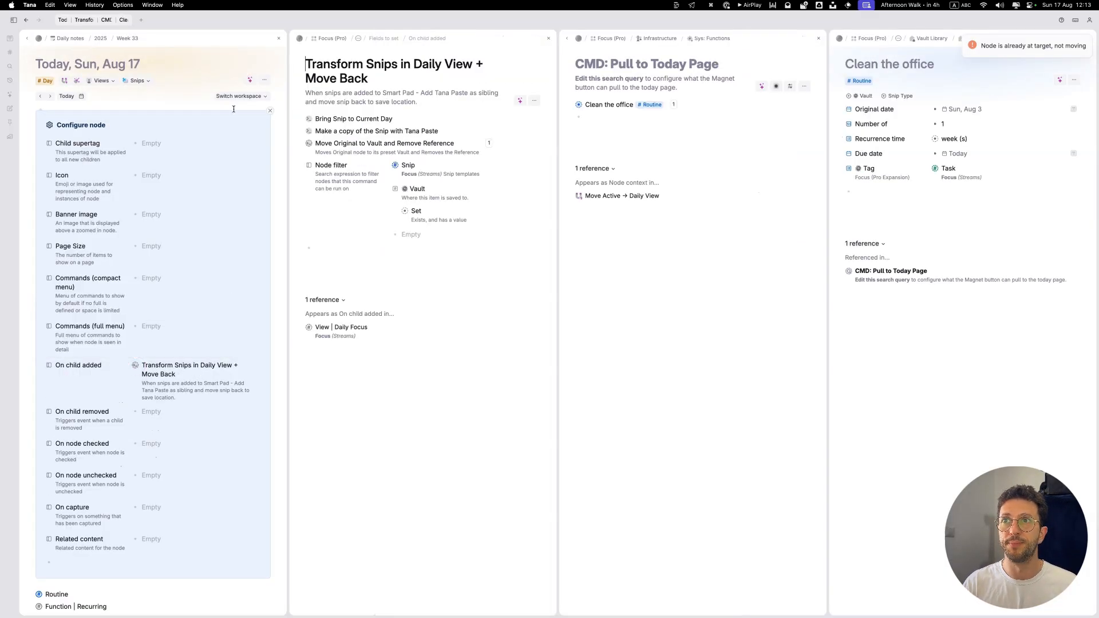
{"action": "left_click", "coordinate": [270, 111]}
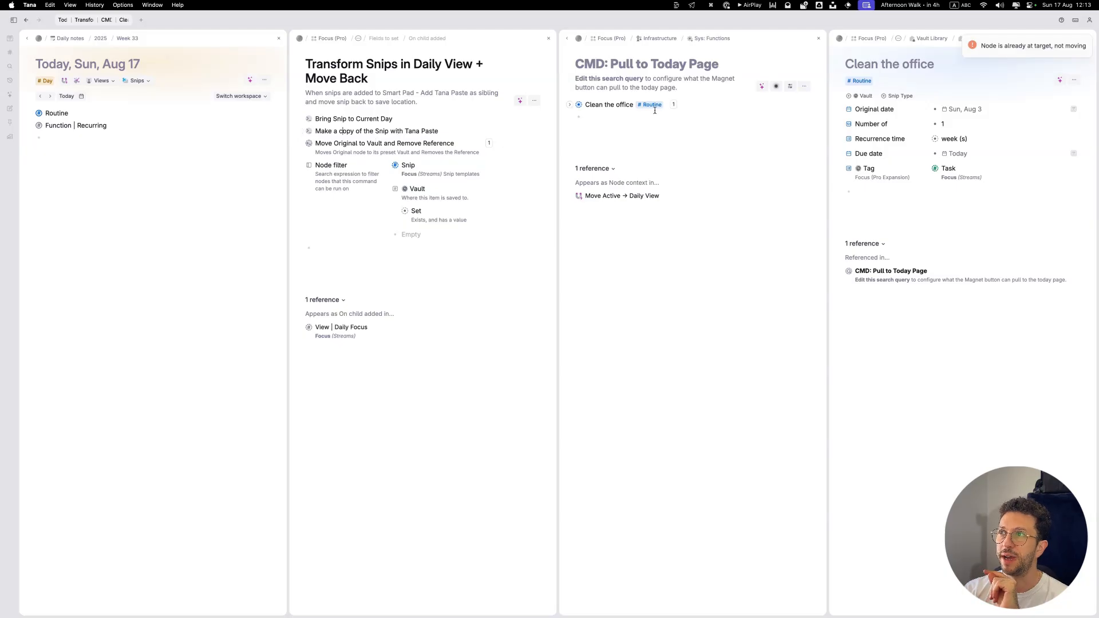
{"action": "left_click", "coordinate": [59, 137]}
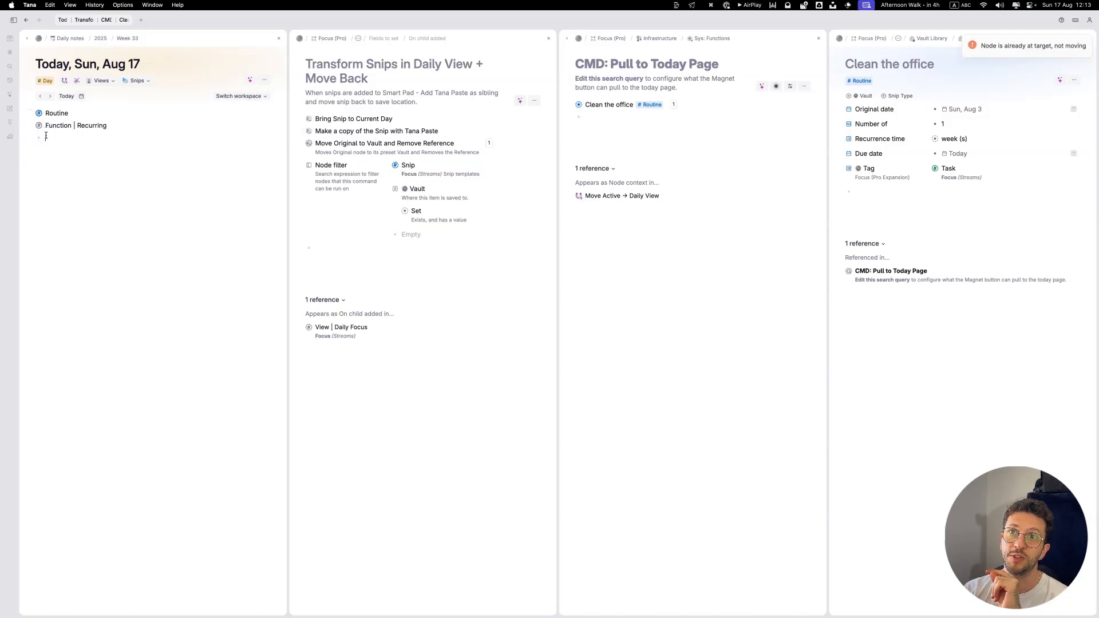
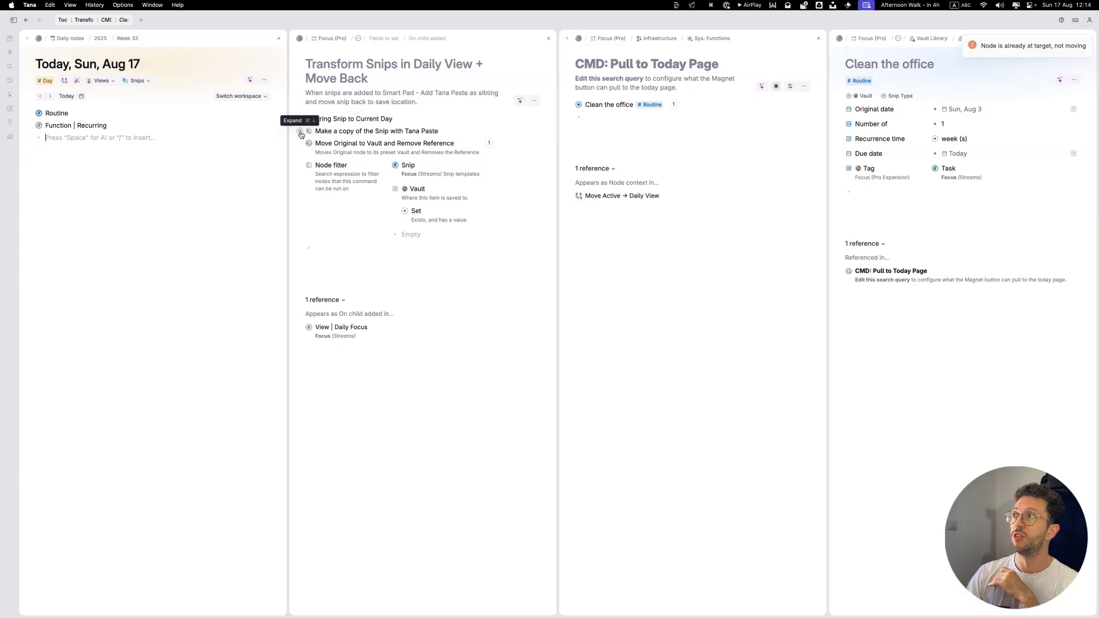
Step: Extend the Routine supertag with Links to | Focus and expand its content template
{"action": "left_click", "coordinate": [862, 198]}
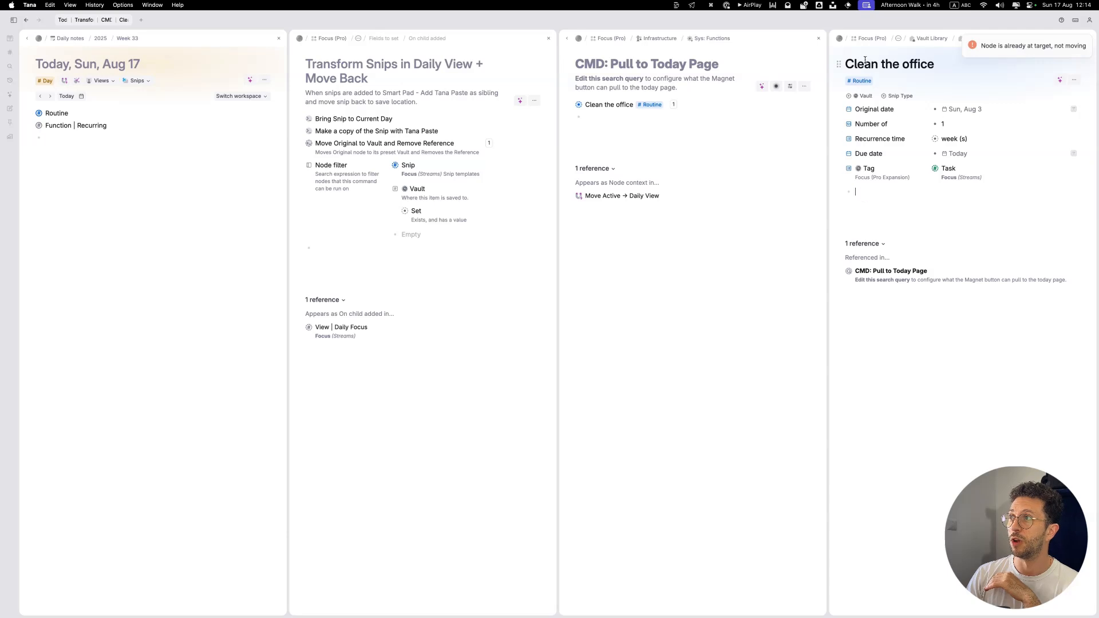
{"action": "left_click", "coordinate": [861, 81]}
{"action": "left_click", "coordinate": [878, 142]}
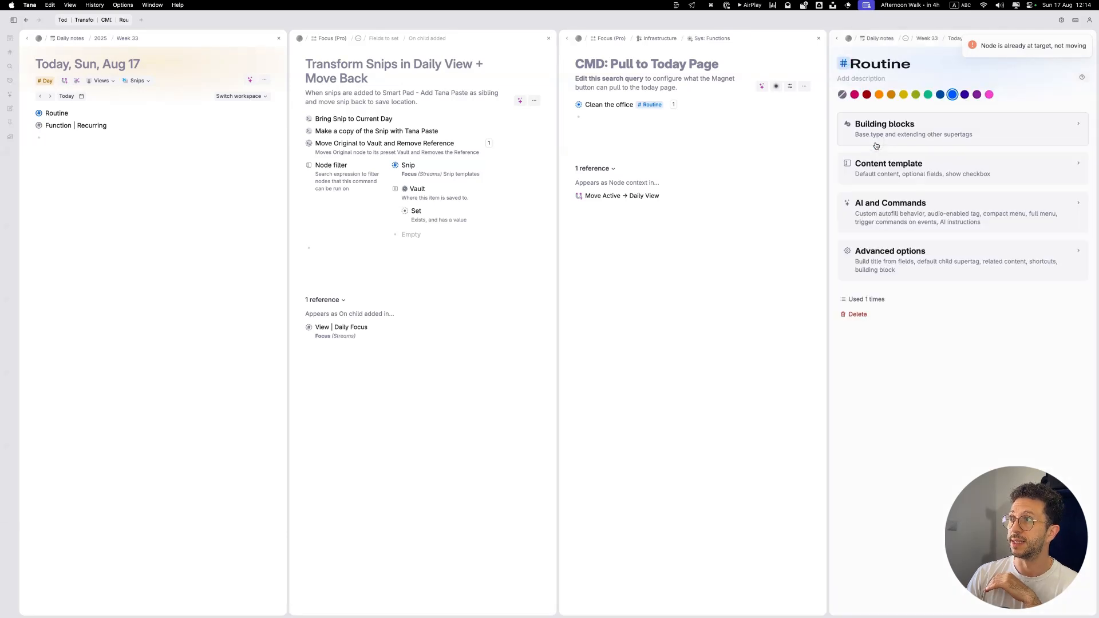
{"action": "left_click", "coordinate": [876, 267]}
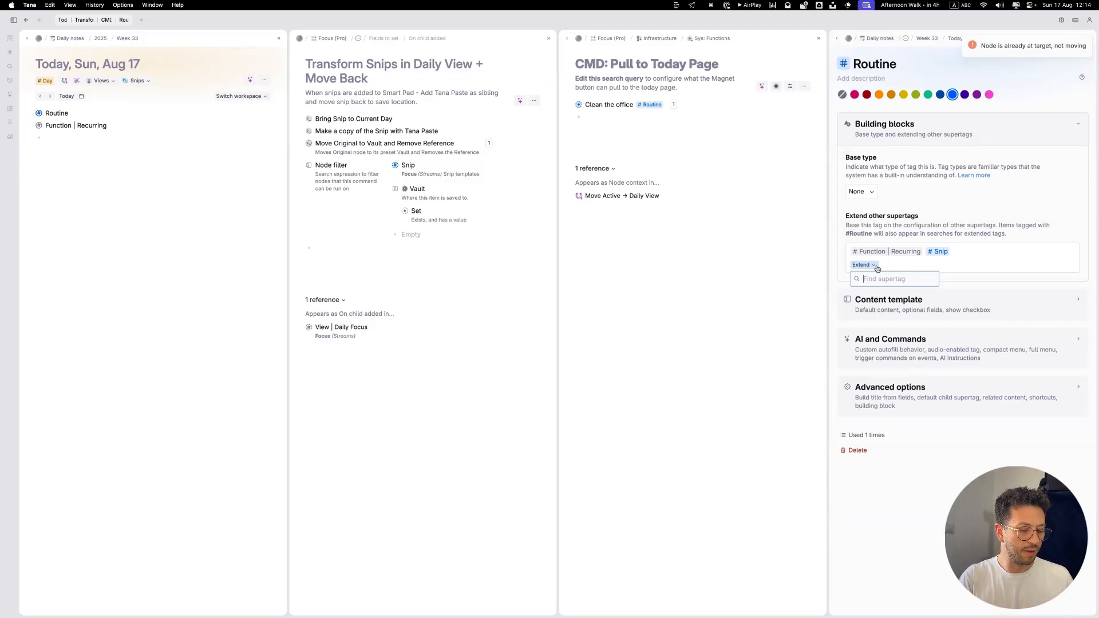
{"action": "type", "text": ">vau"}
{"action": "key", "text": "super+a"}
{"action": "key", "text": "BackSpace"}
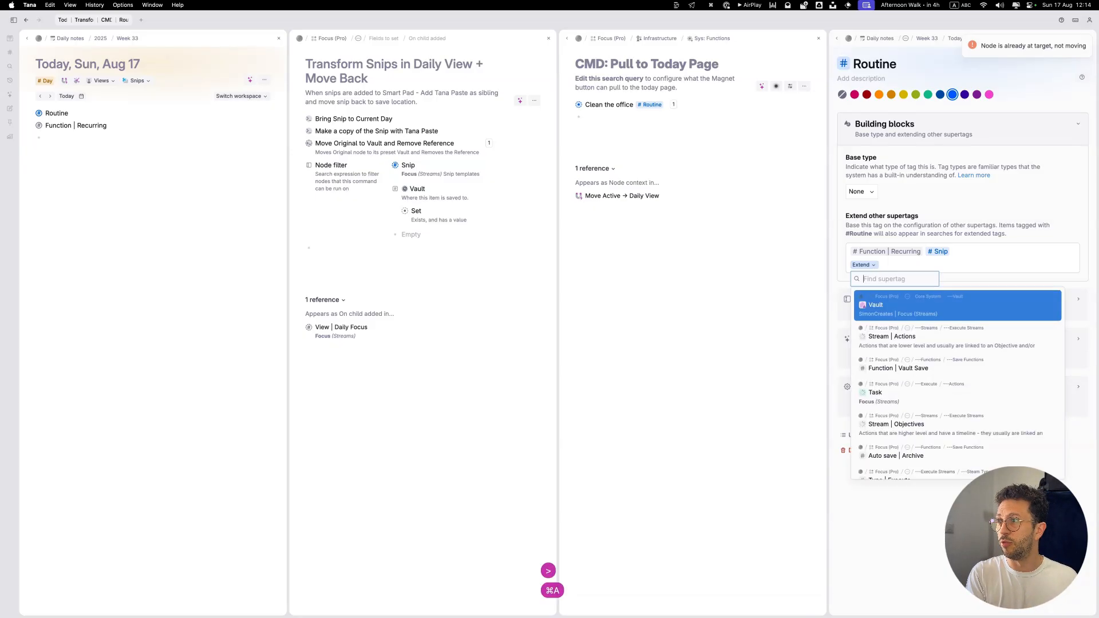
{"action": "left_click", "coordinate": [946, 346]}
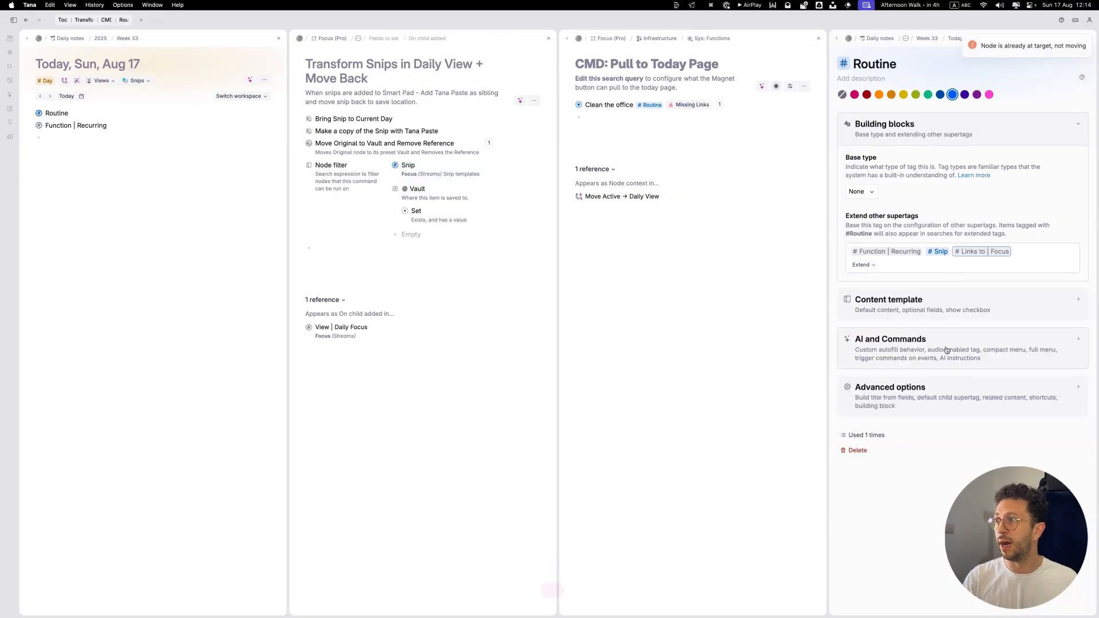
{"action": "left_click", "coordinate": [922, 309]}
{"action": "scroll", "coordinate": [858, 395], "scroll_direction": "down", "scroll_amount": 2}
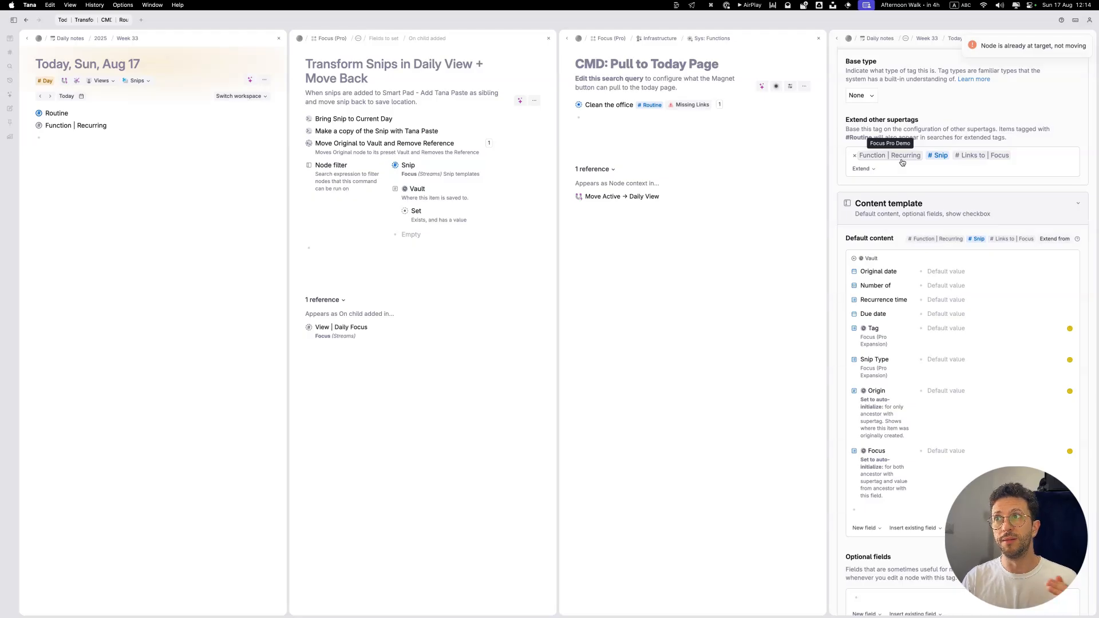
Step: Expand Clean the office in the Pull to Today Page query and set its Focus field to Home Chores
{"action": "left_click", "coordinate": [569, 106]}
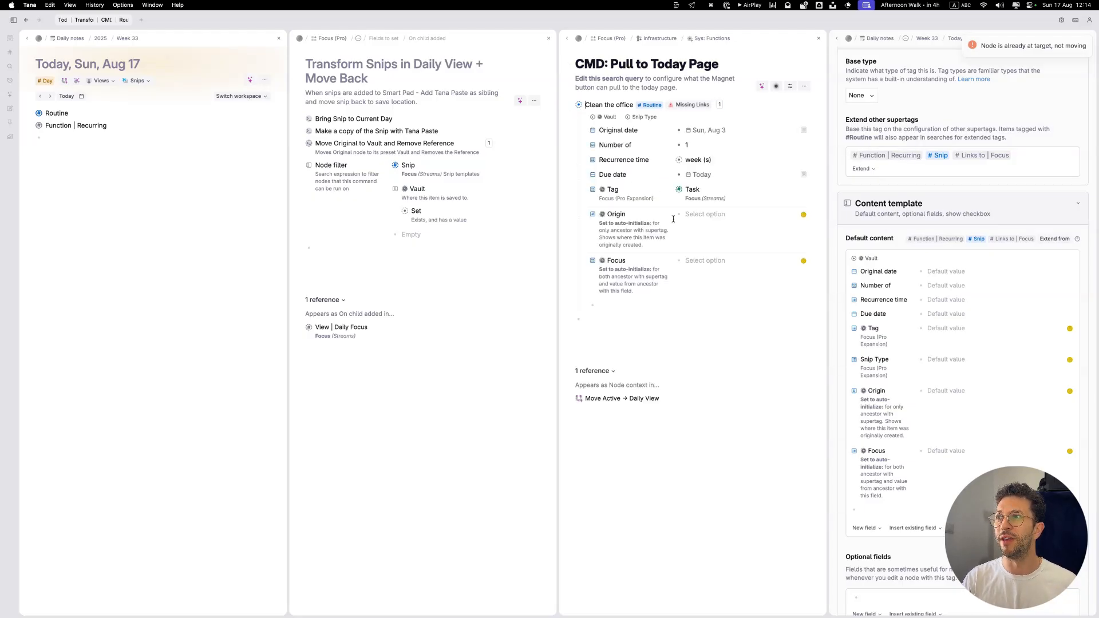
{"action": "left_click", "coordinate": [692, 258]}
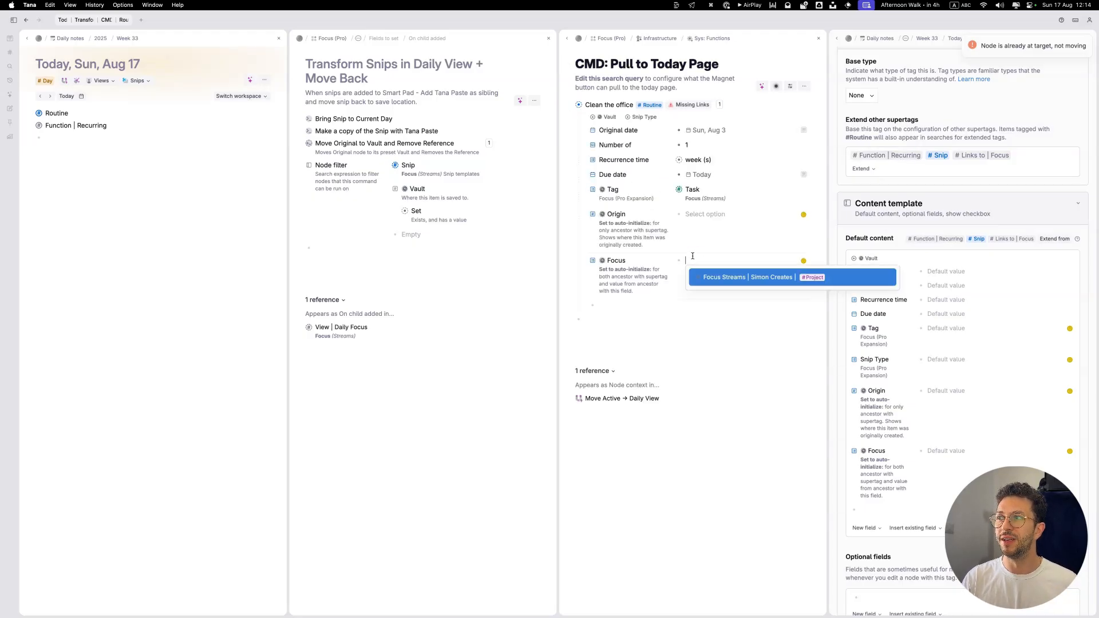
{"action": "left_click", "coordinate": [724, 282]}
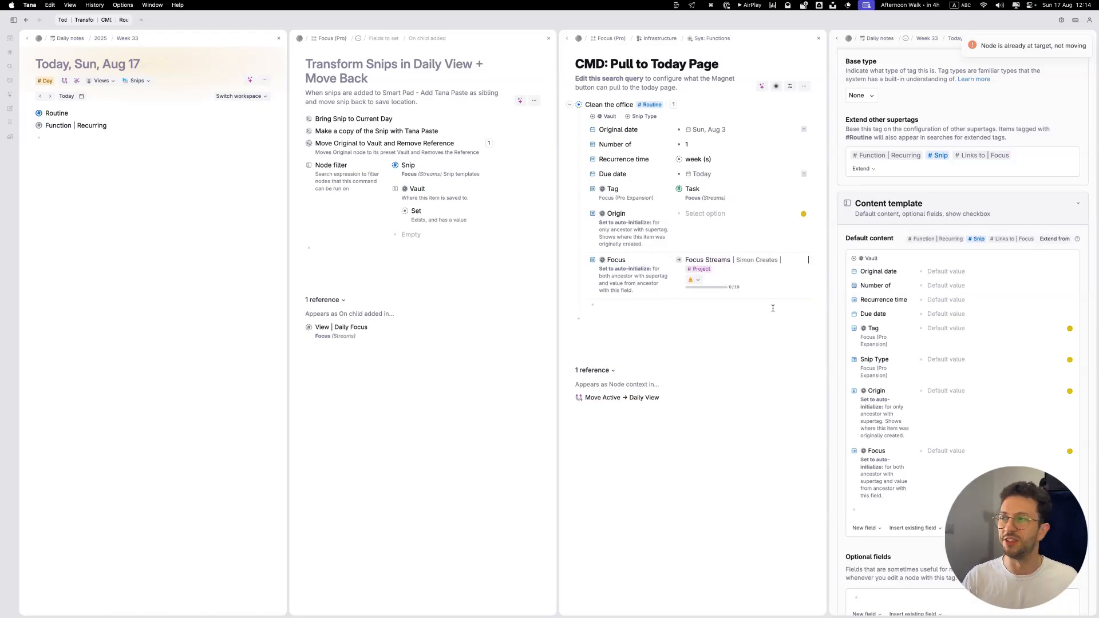
{"action": "key", "text": "BackSpace"}
{"action": "key", "text": "BackSpace"}
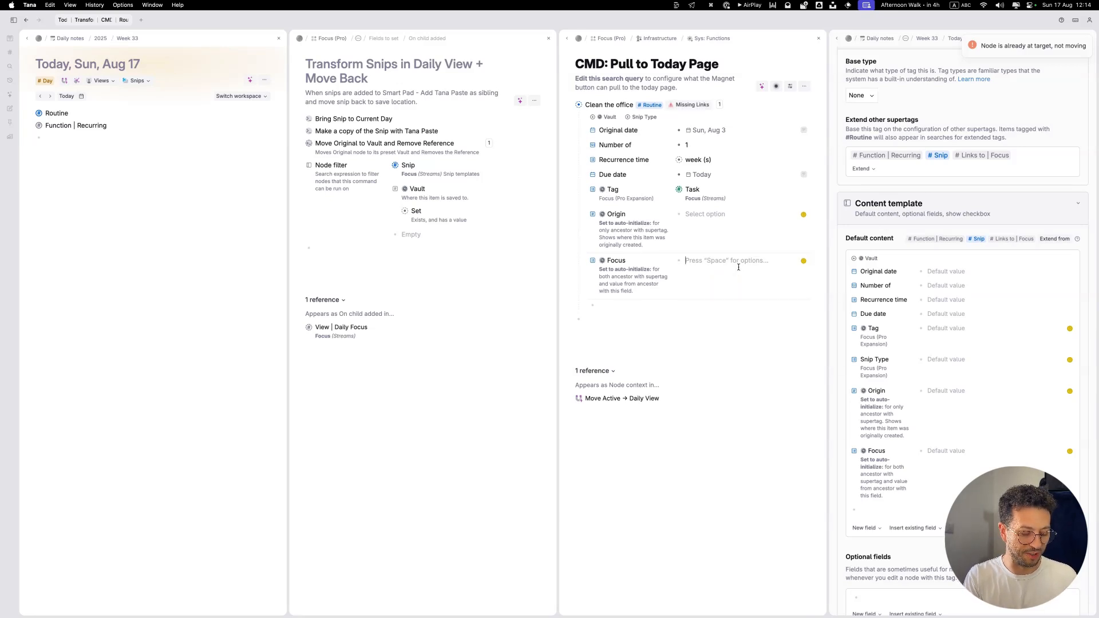
{"action": "type", "text": "Home Chores#hobb"}
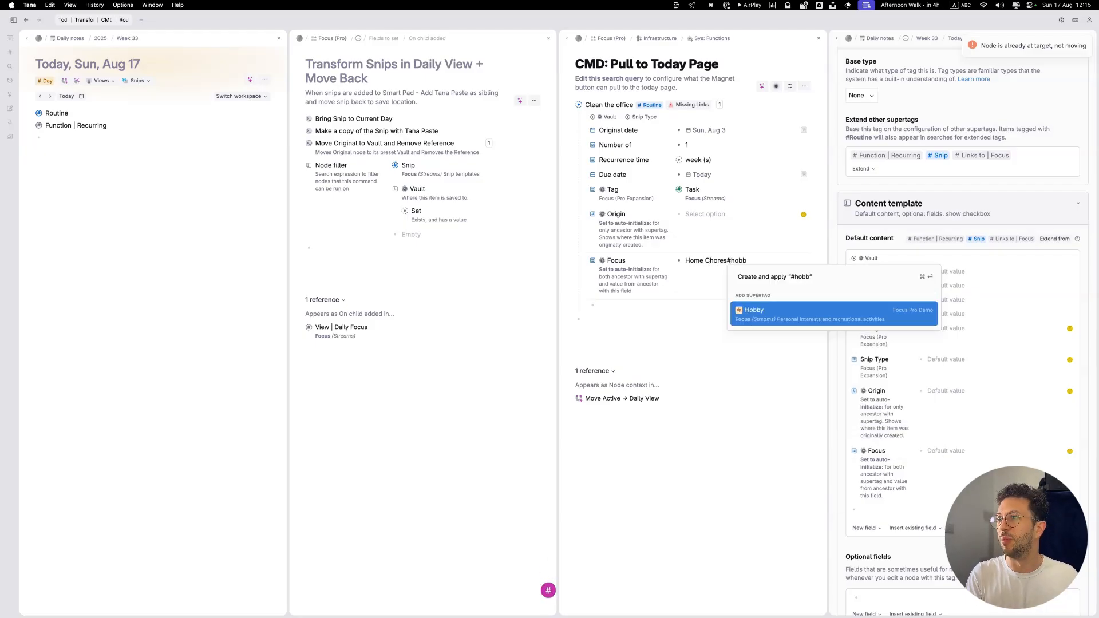
{"action": "key", "text": "Return"}
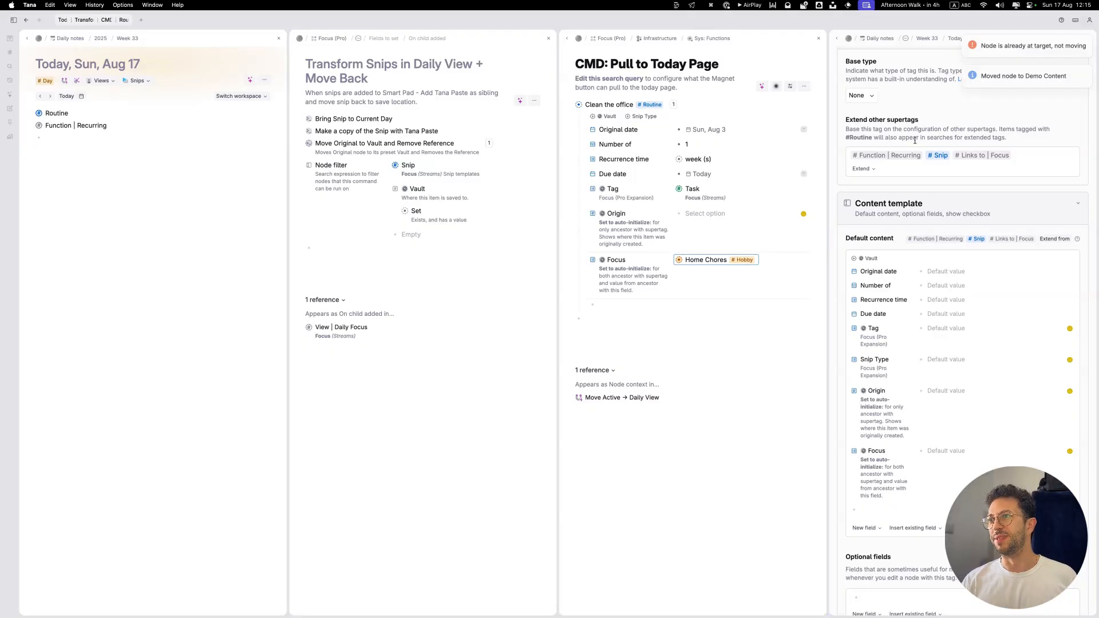
Step: Try copying Home Chores into the Origin field of Clean the office, and remove it
{"action": "key", "text": "super+c"}
{"action": "left_click", "coordinate": [706, 214]}
{"action": "key", "text": "super+v"}
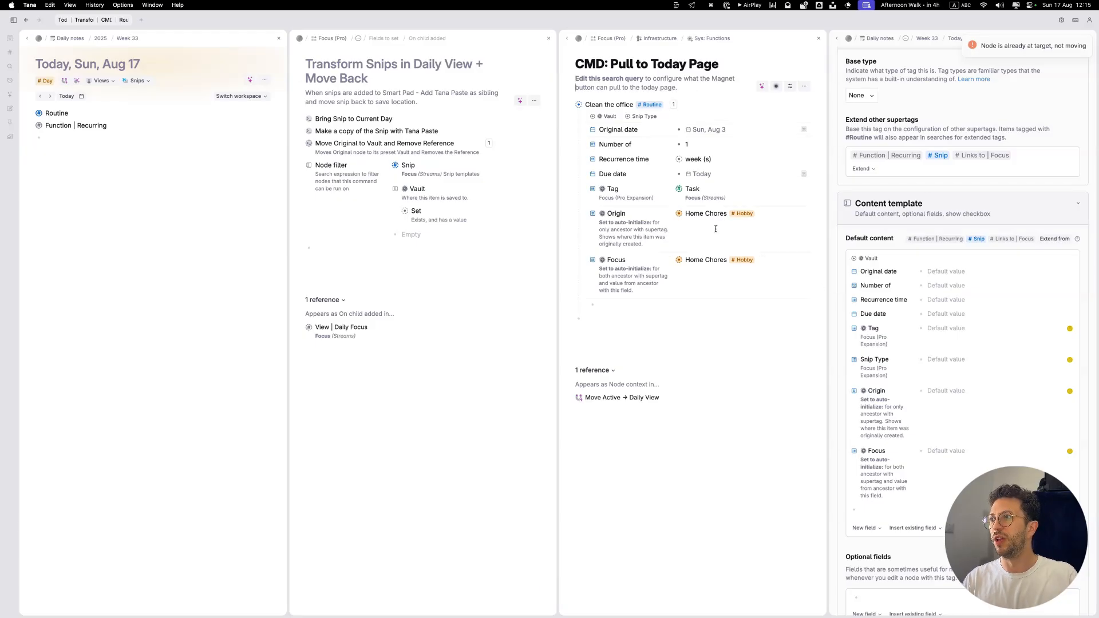
{"action": "key", "text": "BackSpace"}
Step: Try entering Office Chores with a supertag in the Origin field of Clean the office, and clear the field
{"action": "type", "text": "Of"}
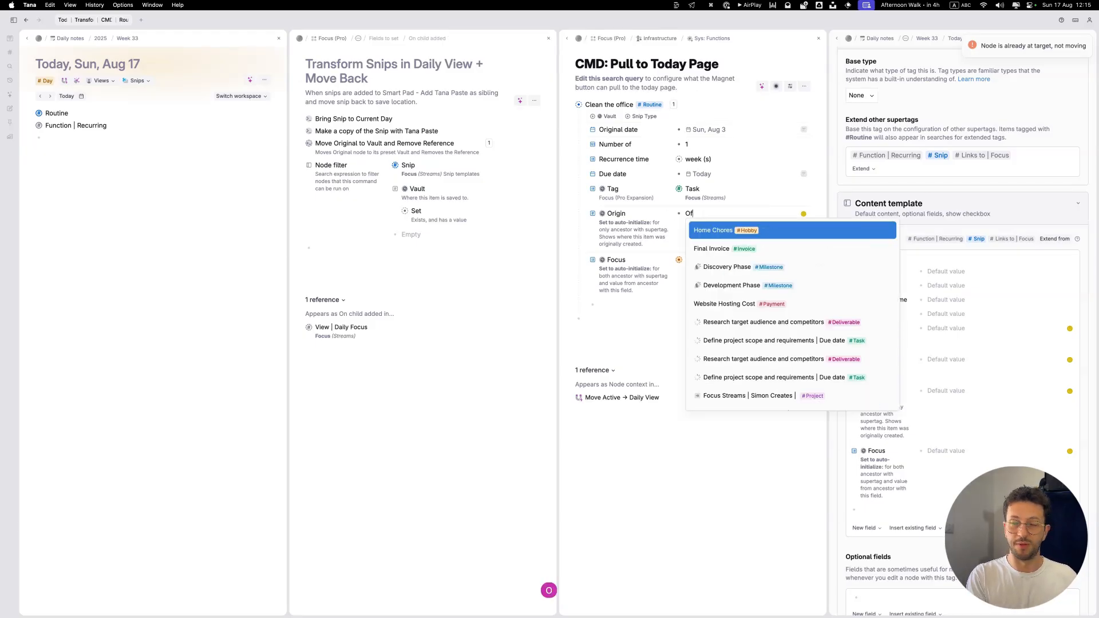
{"action": "type", "text": "fice Chore"}
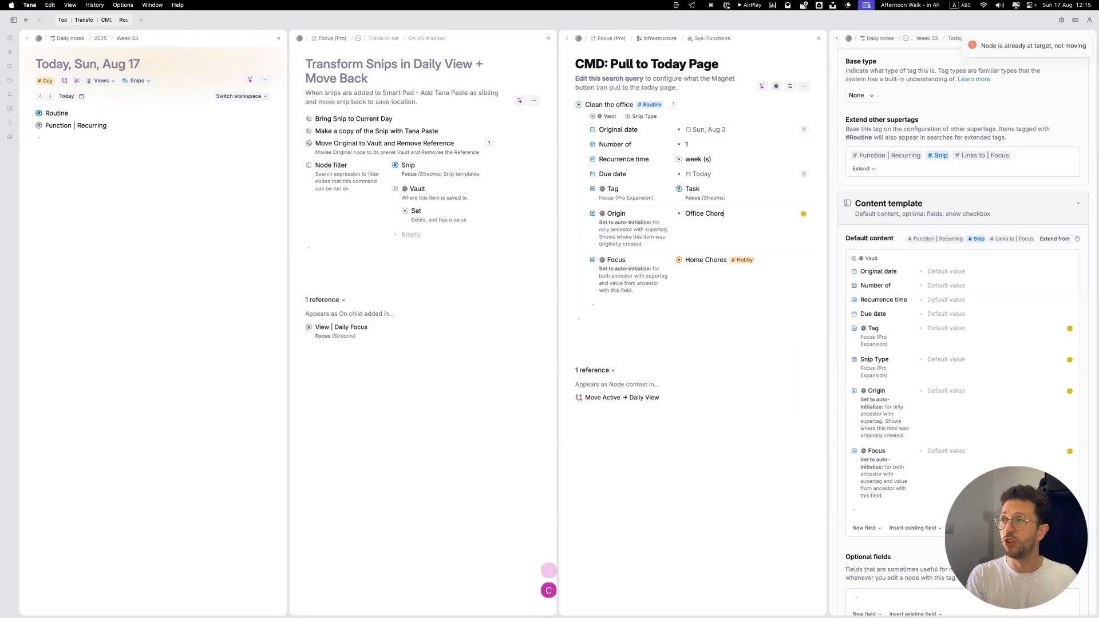
{"action": "type", "text": "s#"}
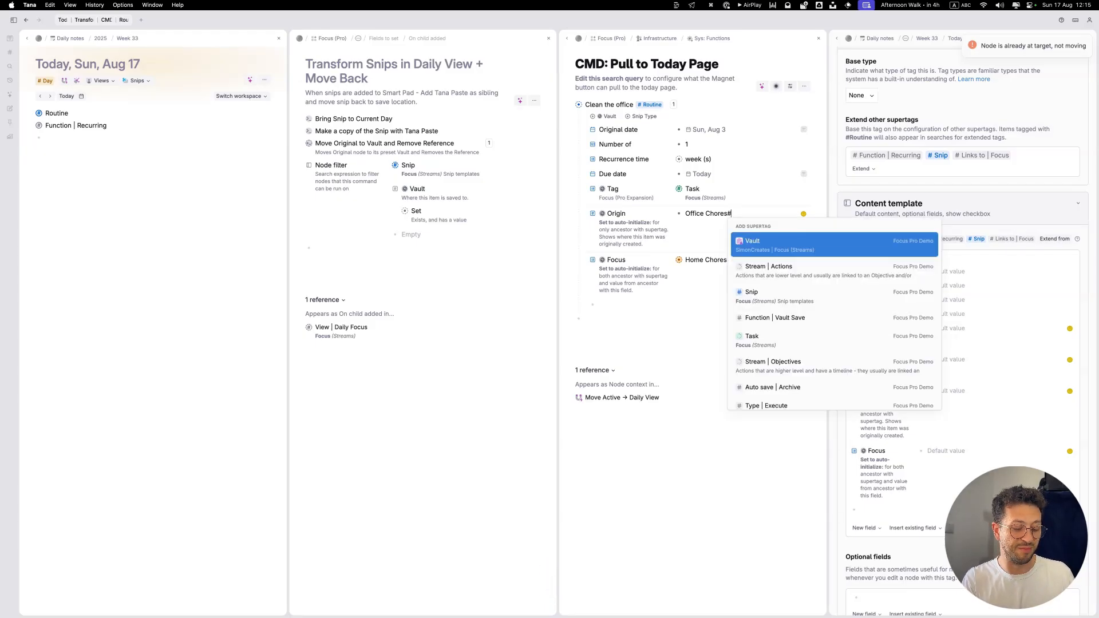
{"action": "type", "text": "mi"}
{"action": "key", "text": "BackSpace"}
{"action": "key", "text": "BackSpace"}
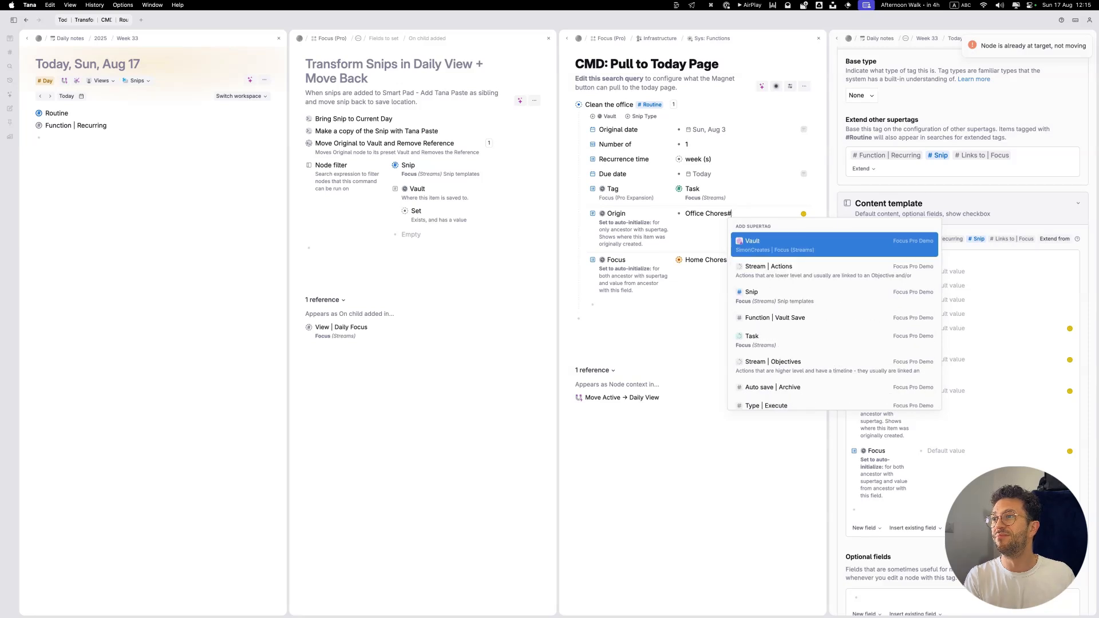
{"action": "key", "text": "BackSpace"}
{"action": "key", "text": "super+a"}
{"action": "key", "text": "BackSpace"}
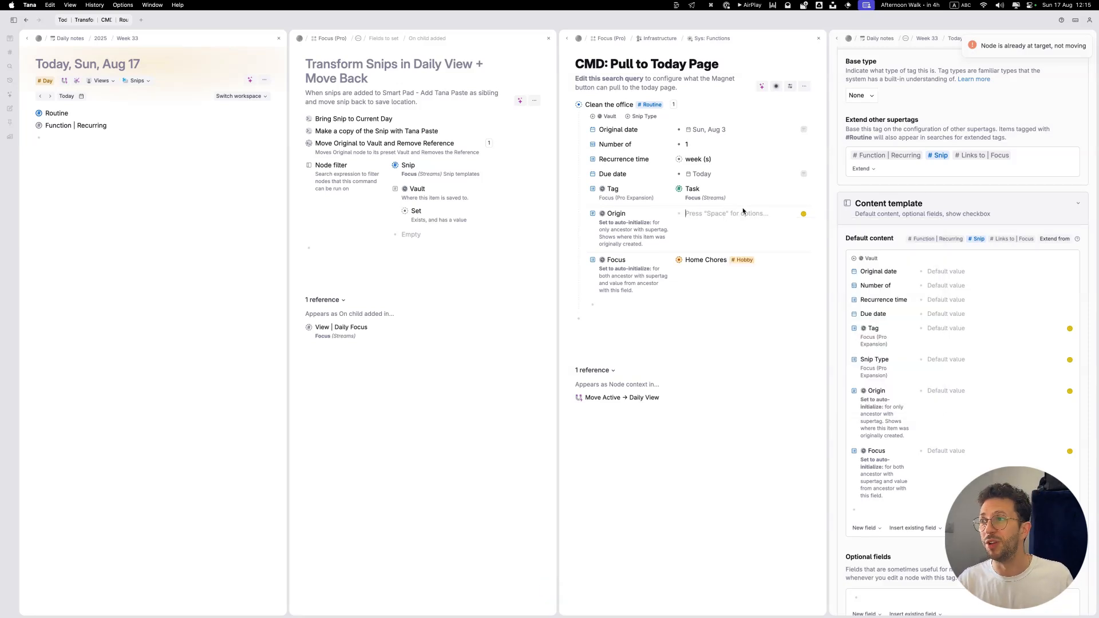
Step: Collapse Clean the office in the Pull to Today Page query results
{"action": "left_click", "coordinate": [605, 255]}
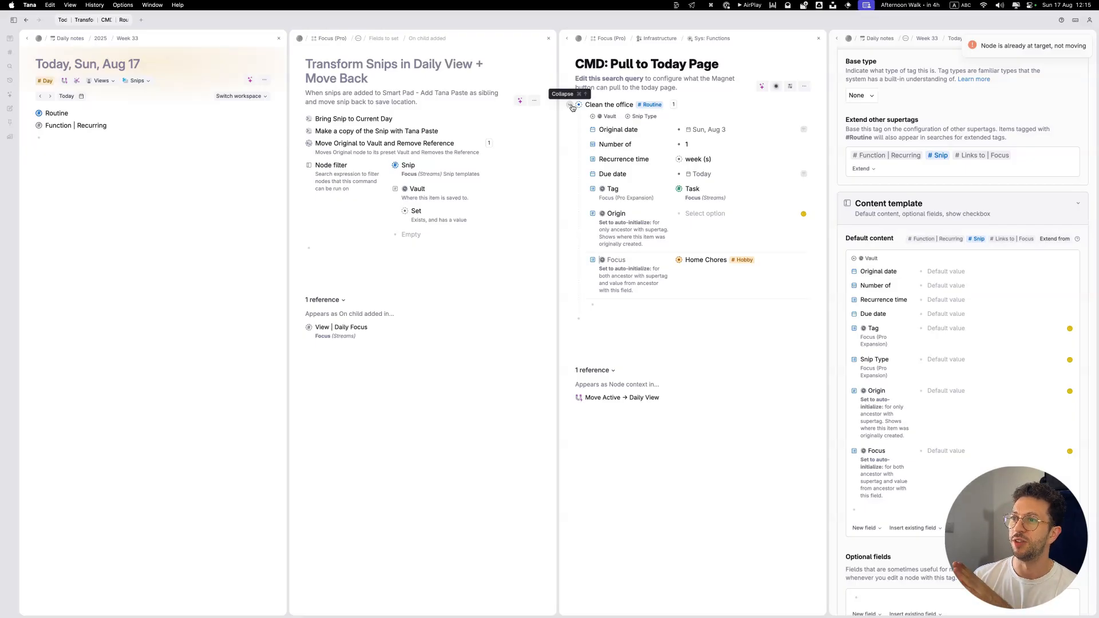
{"action": "left_click", "coordinate": [572, 106]}
{"action": "left_click", "coordinate": [609, 125]}
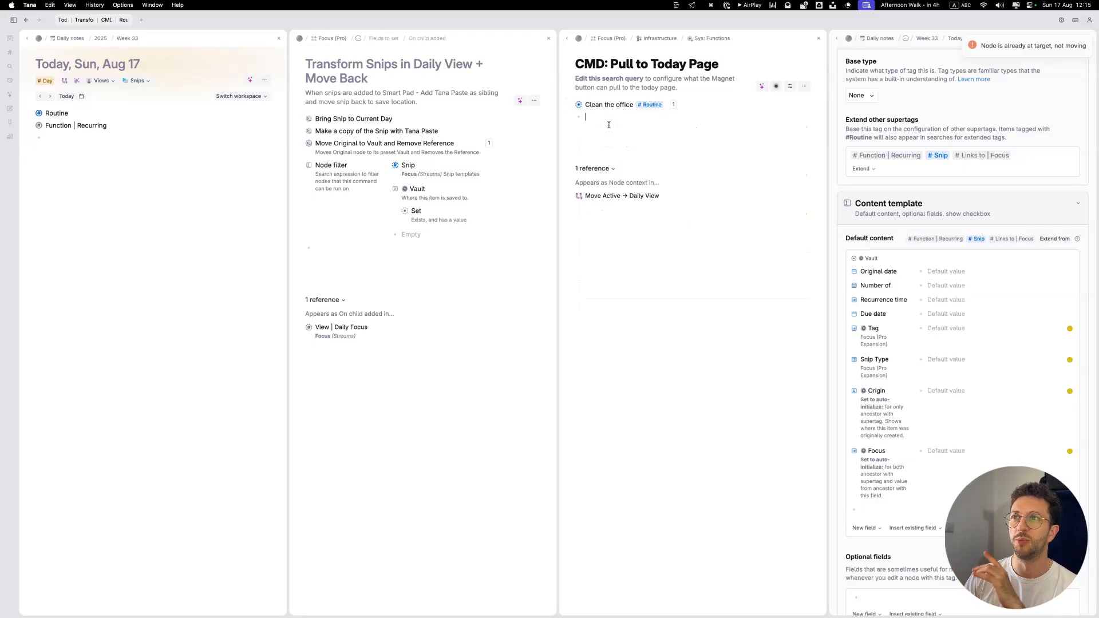
Step: Duplicate the Make a copy of the Snip with Tana Paste command and expand both copies
{"action": "left_click", "coordinate": [299, 132]}
{"action": "left_click", "coordinate": [300, 132]}
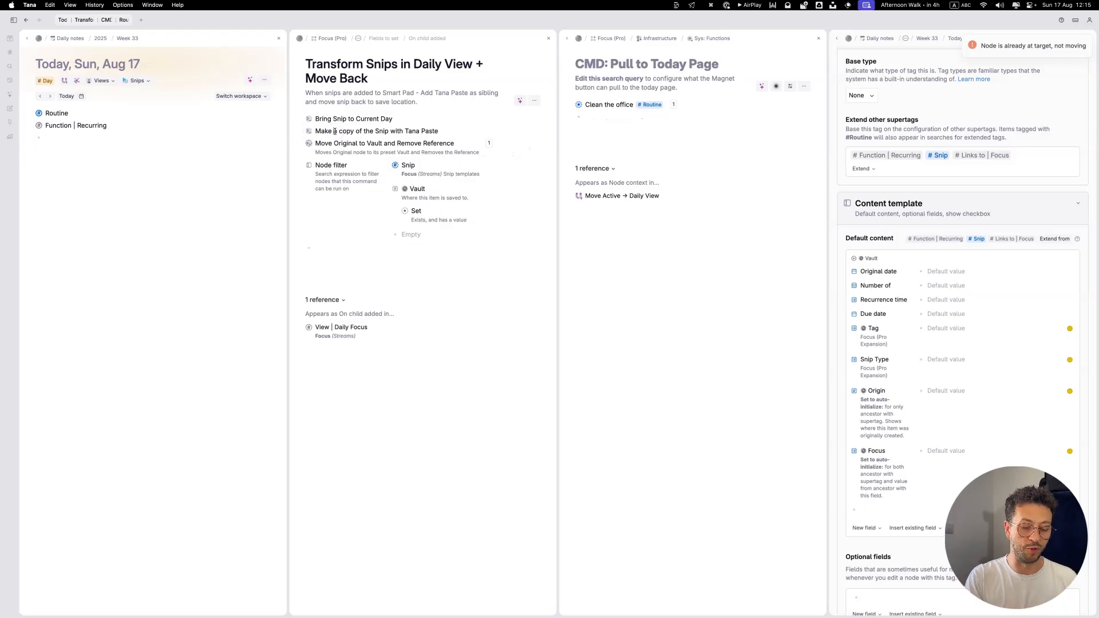
{"action": "key", "text": "super+k"}
{"action": "type", "text": "du"}
{"action": "key", "text": "Return"}
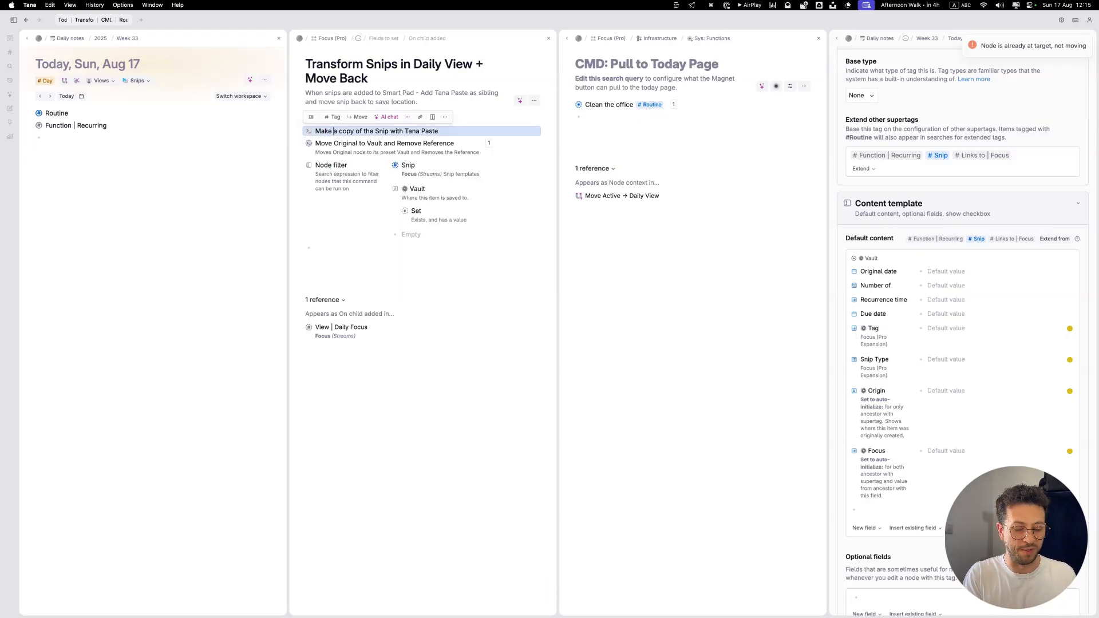
{"action": "key", "text": "super+k"}
{"action": "type", "text": "dup"}
{"action": "key", "text": "Return"}
{"action": "key", "text": "super+Down"}
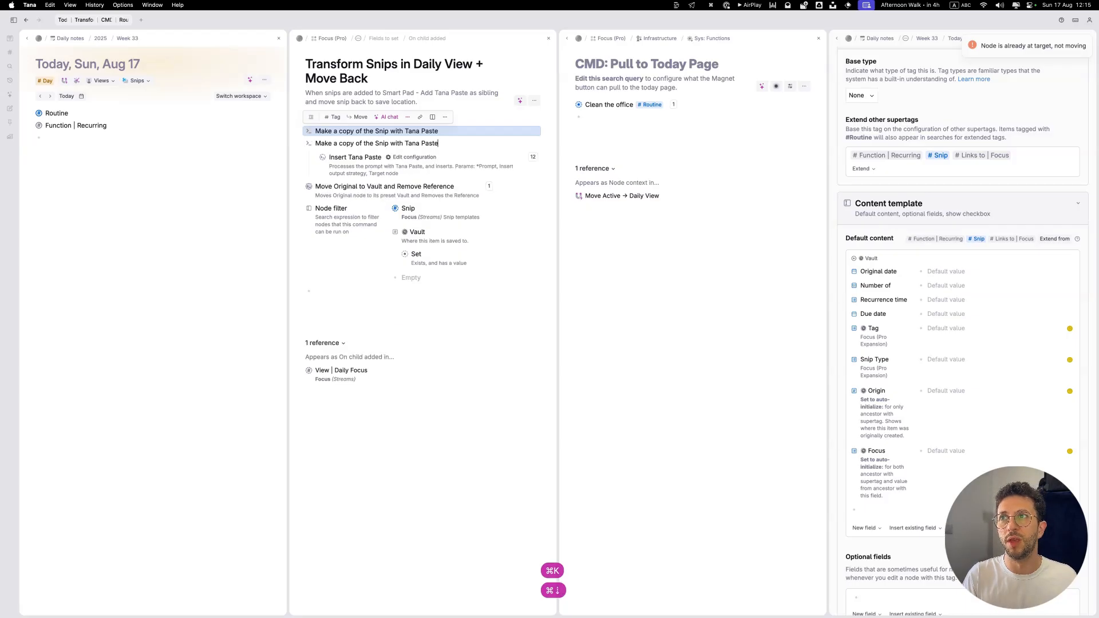
{"action": "key", "text": "Up"}
{"action": "key", "text": "super+Down"}
Step: Add a command named Snip / Routine Filter above the two Make a copy of the Snip commands
{"action": "key", "text": "shift+Return"}
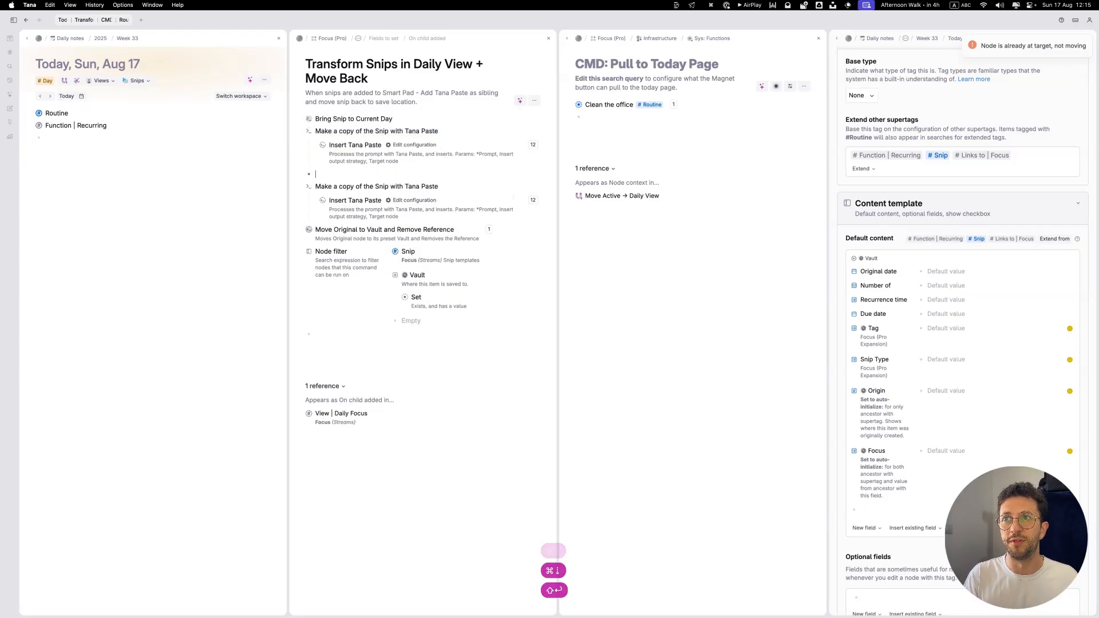
{"action": "key", "text": "super+shift+Up"}
{"action": "type", "text": "Snip / Routine"}
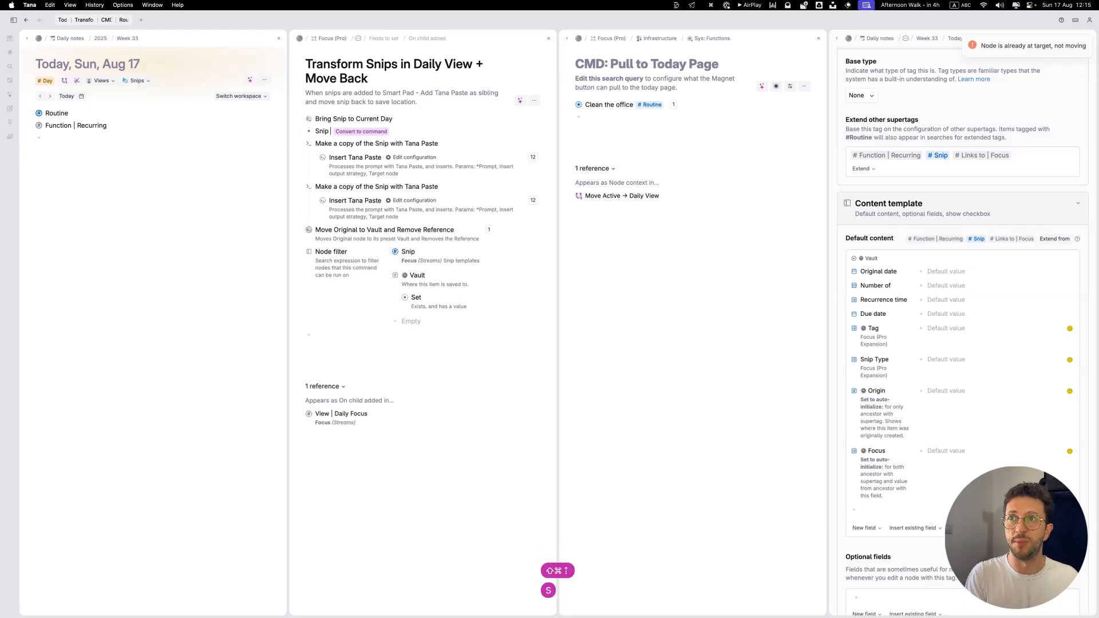
{"action": "type", "text": " Fi"}
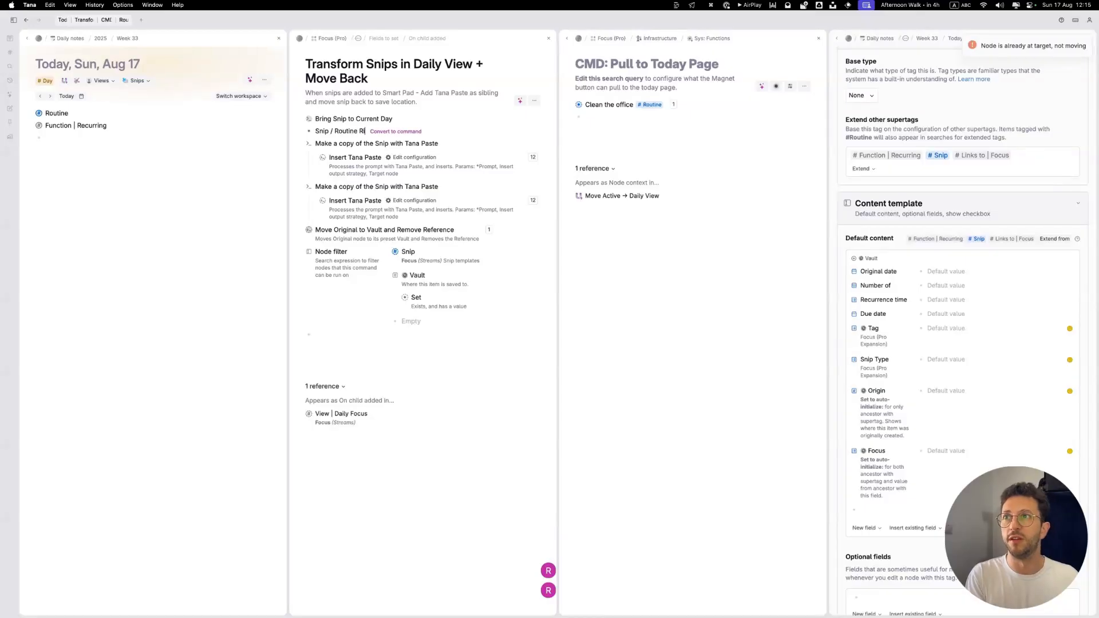
{"action": "type", "text": "lter"}
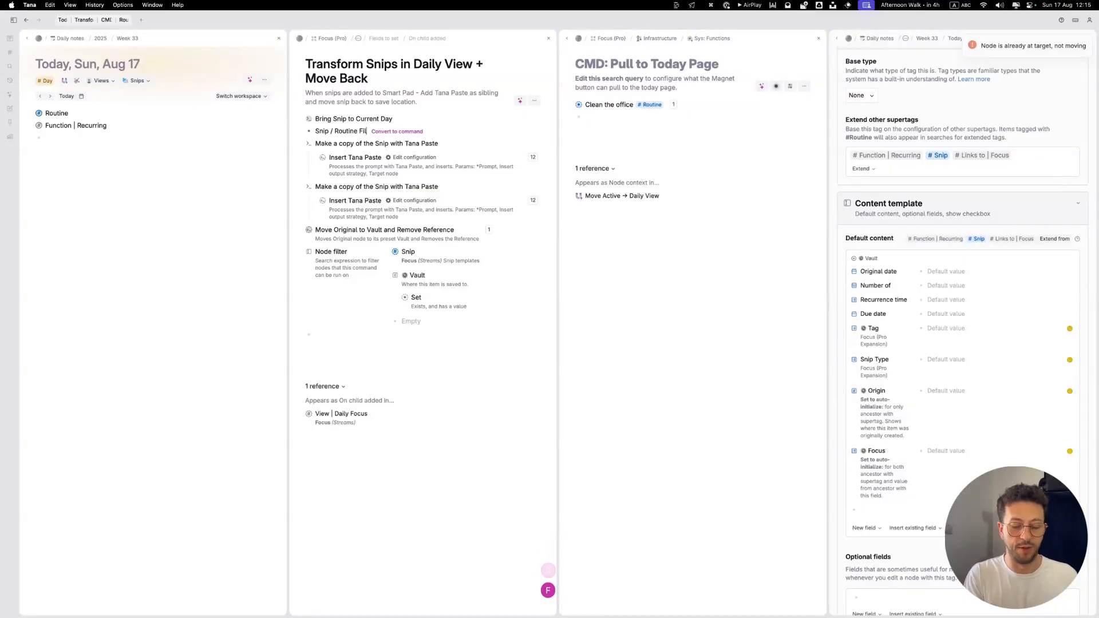
{"action": "key", "text": "Return"}
Step: Nest both Make a copy of the Snip with Tana Paste commands under Snip / Routine Filter
{"action": "key", "text": "Down"}
{"action": "key", "text": "Tab"}
{"action": "key", "text": "Down"}
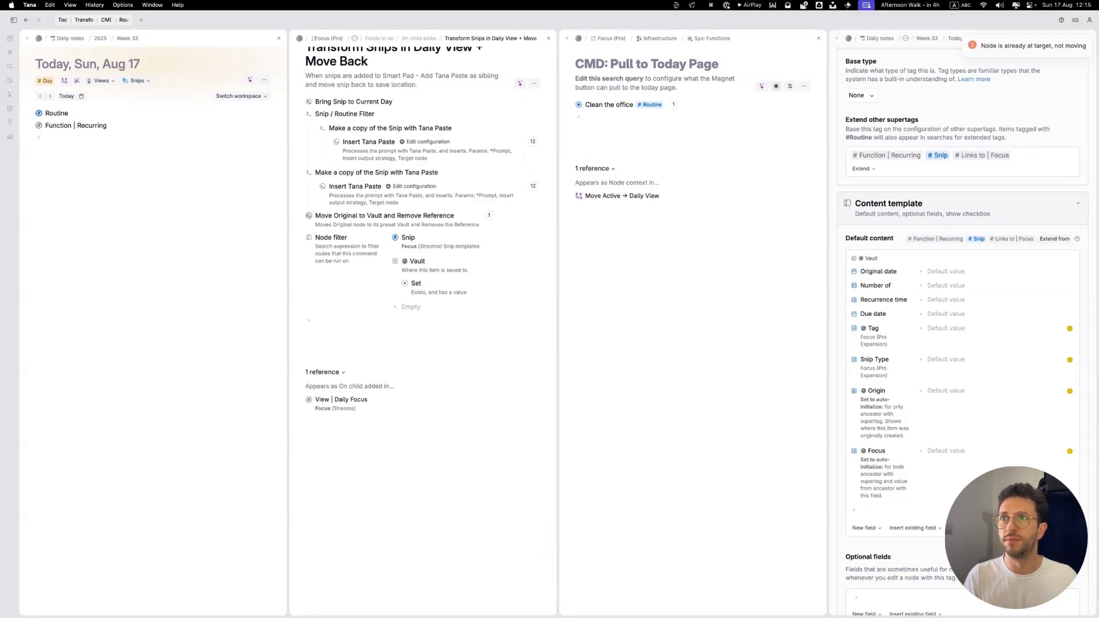
{"action": "key", "text": "Down"}
{"action": "key", "text": "Tab"}
Step: Add a Node filter to the first Make a copy command that excludes Function | Recurring with a NOT clause
{"action": "key", "text": "Up"}
{"action": "key", "text": "shift+Return"}
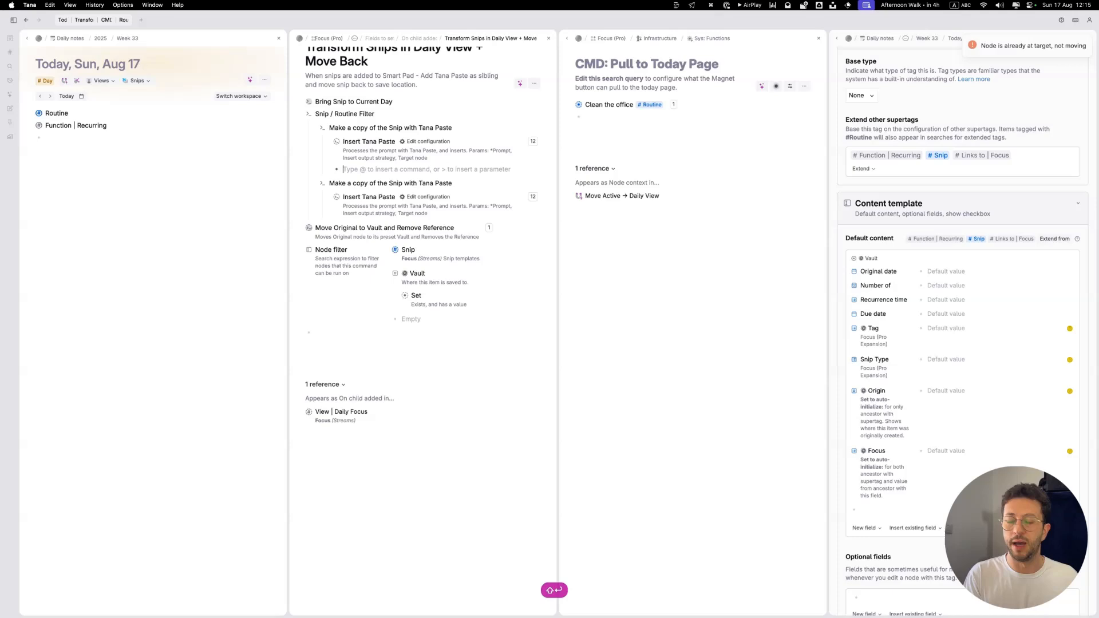
{"action": "type", "text": ">Node filter"}
{"action": "key", "text": "Return"}
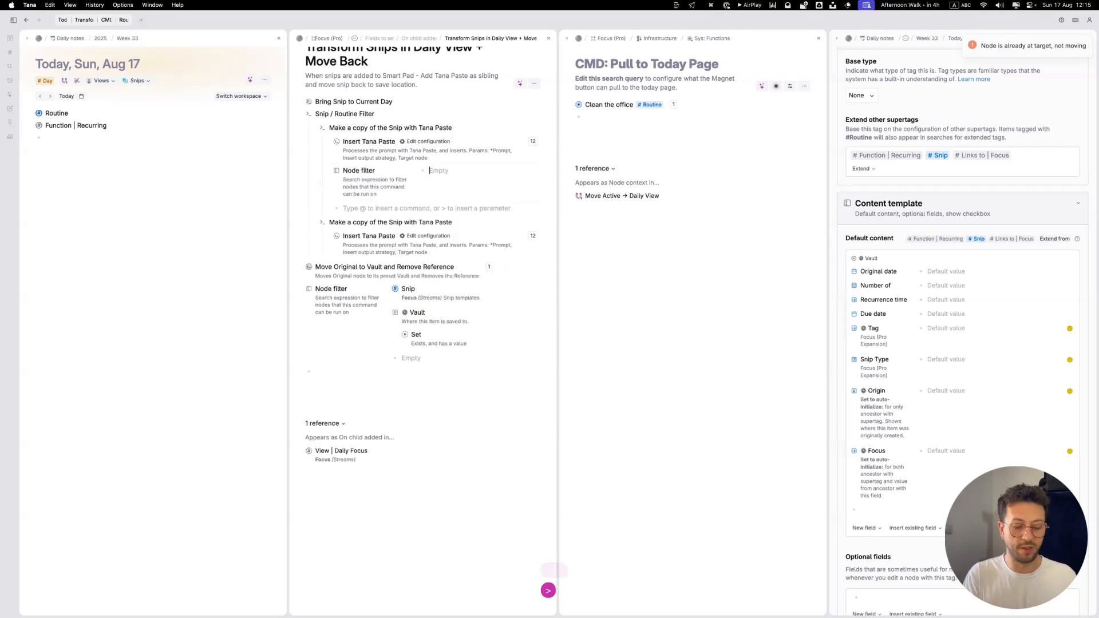
{"action": "key", "text": "Return"}
{"action": "type", "text": "NOT"}
{"action": "key", "text": "Down"}
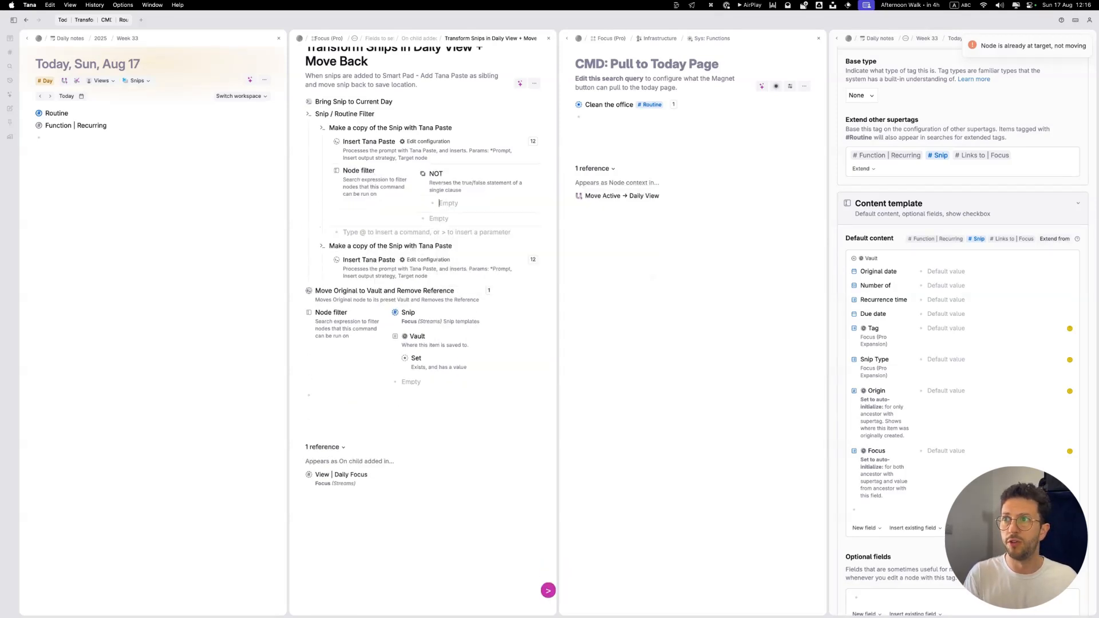
{"action": "type", "text": "#rece"}
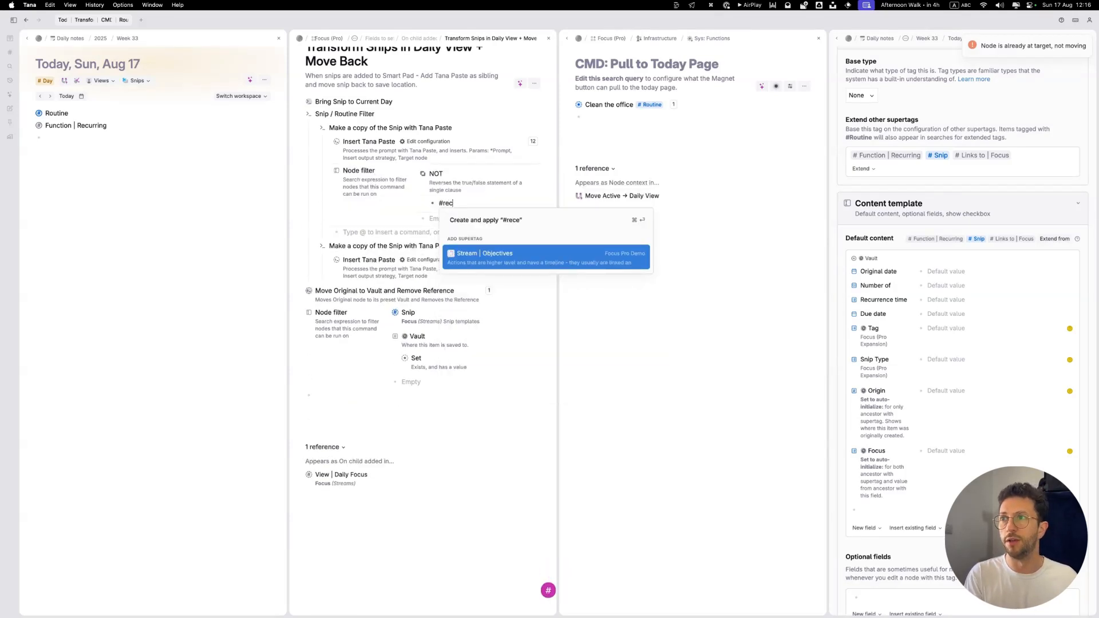
{"action": "key", "text": "Down"}
{"action": "key", "text": "Return"}
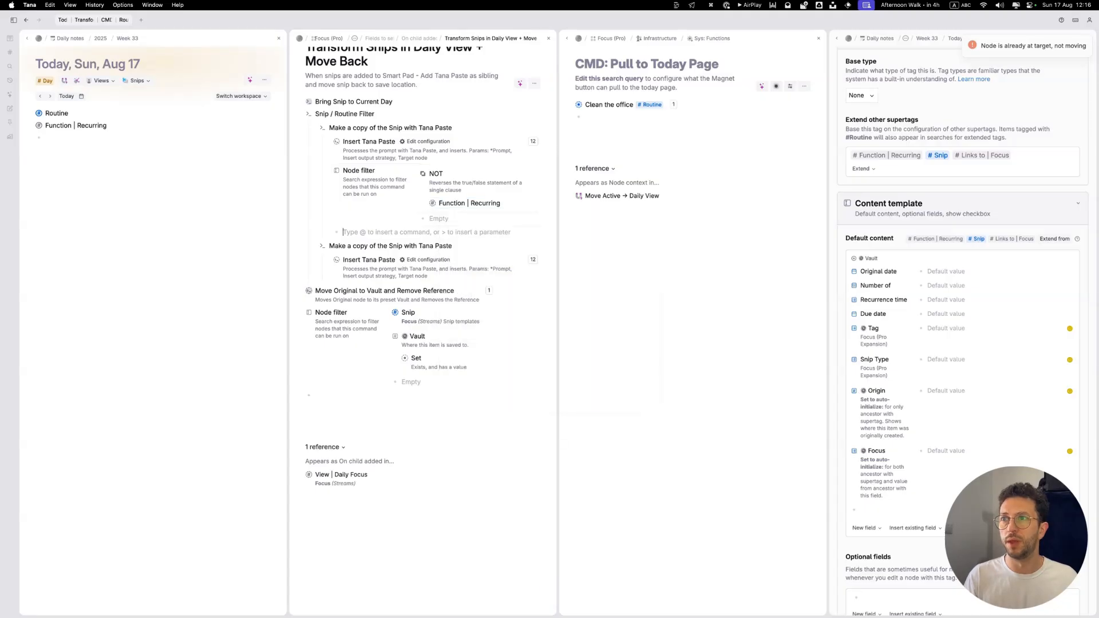
Step: Add a Node filter to the second Make a copy of the Snip command that requires Function | Recurring
{"action": "key", "text": "Down"}
{"action": "key", "text": "Down"}
{"action": "key", "text": "shift+Return"}
{"action": "type", "text": ">no"}
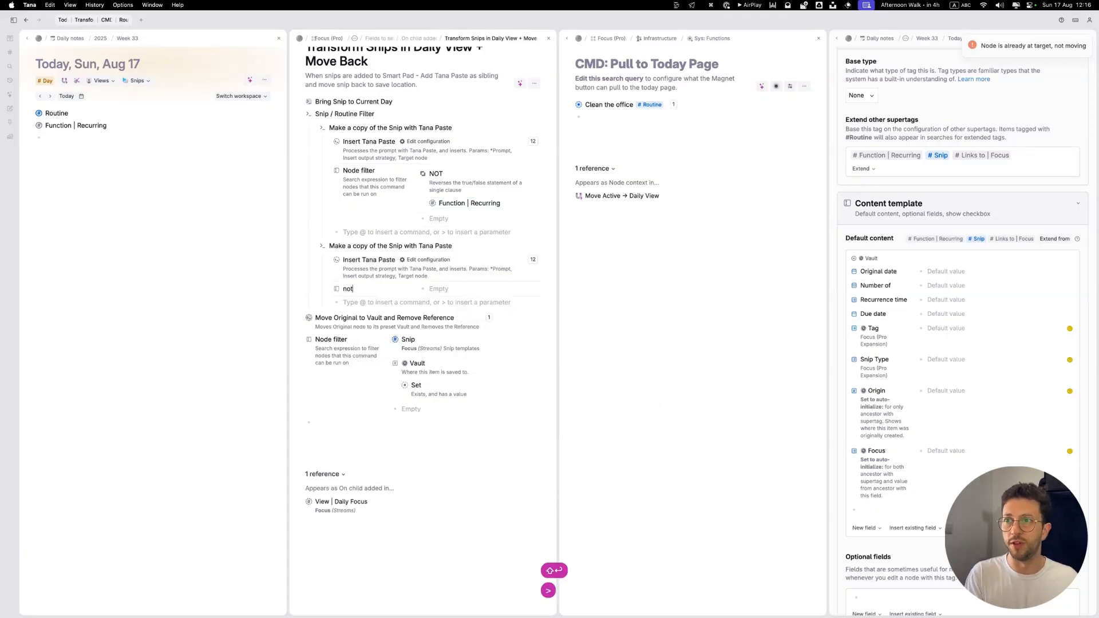
{"action": "type", "text": "t"}
{"action": "key", "text": "Return"}
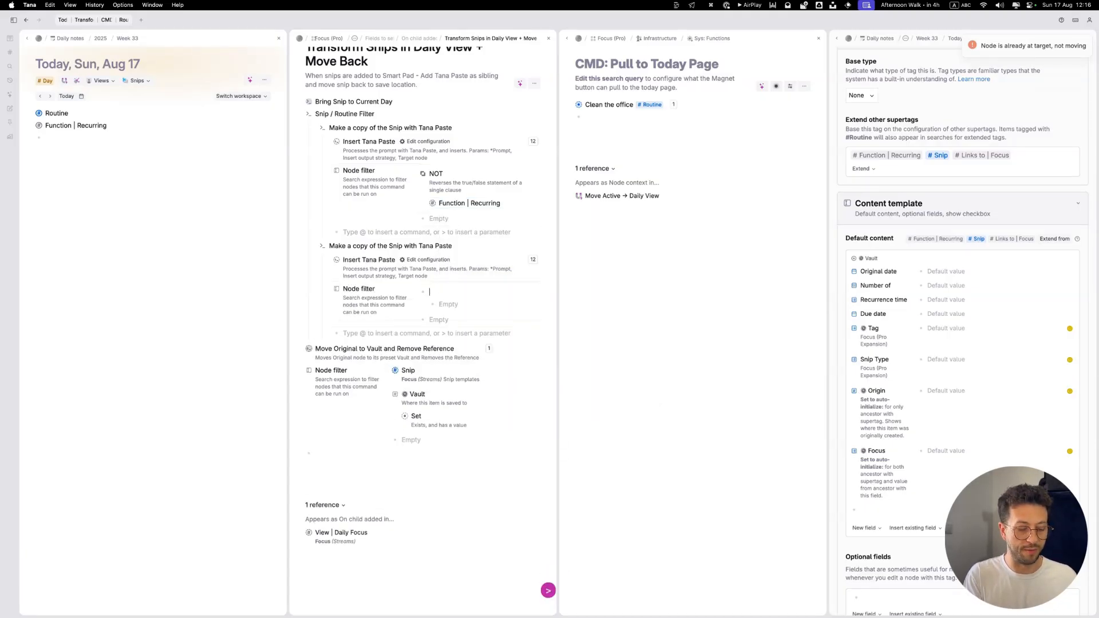
{"action": "key", "text": "BackSpace"}
{"action": "key", "text": "Tab"}
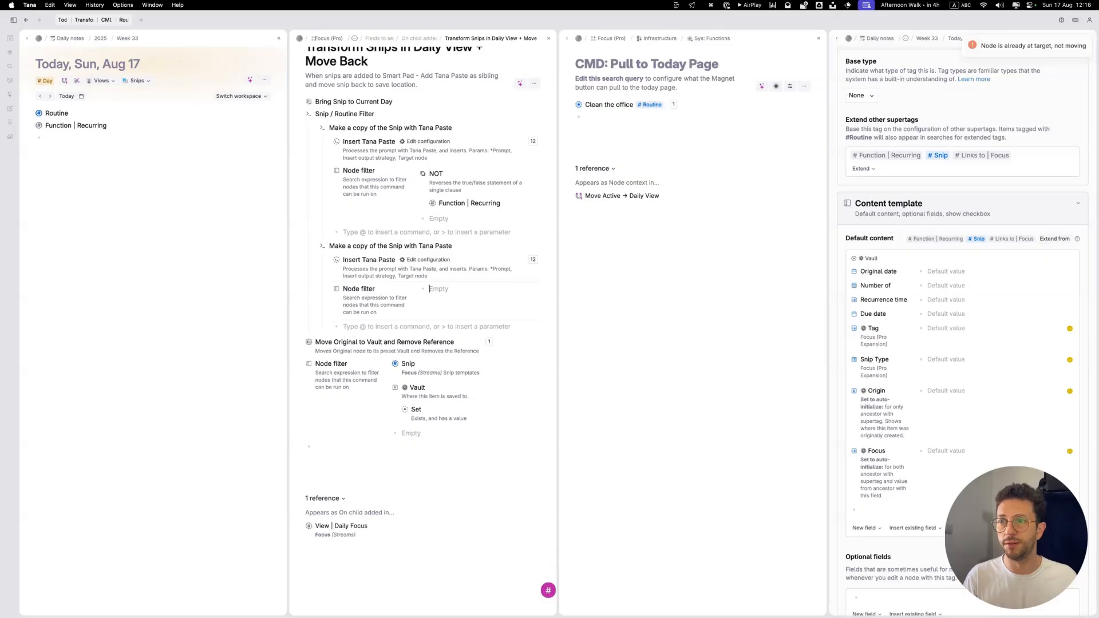
{"action": "type", "text": "#rec"}
{"action": "key", "text": "Down"}
{"action": "key", "text": "Return"}
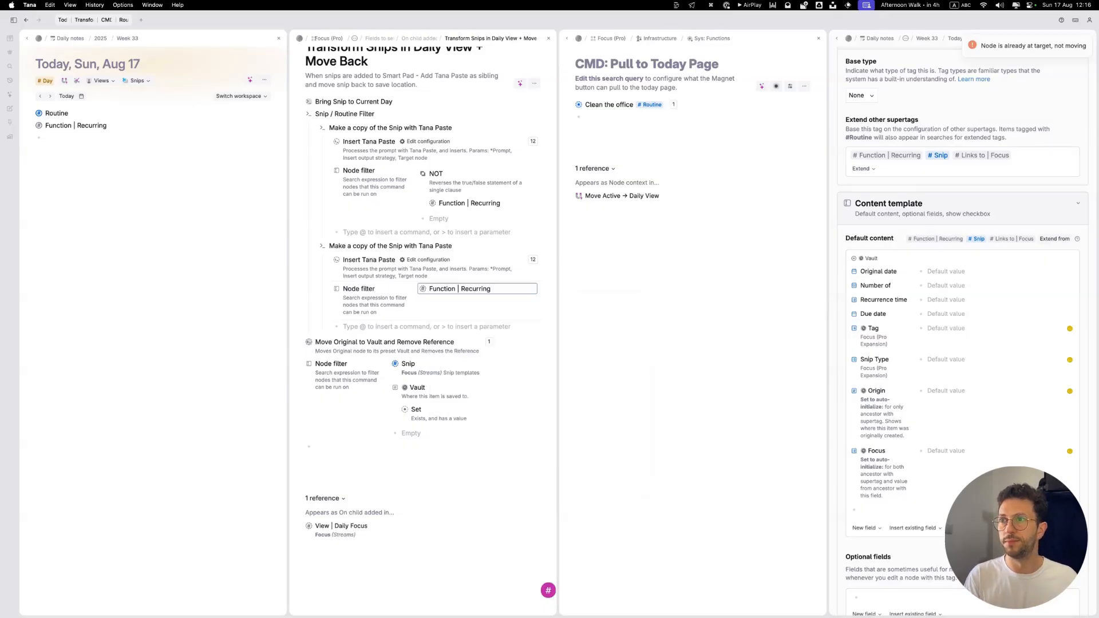
Step: Add the line Due date:: ${Due date} above ${sys:content} in the second copy command's Insert Tana Paste prompt
{"action": "left_click", "coordinate": [427, 260]}
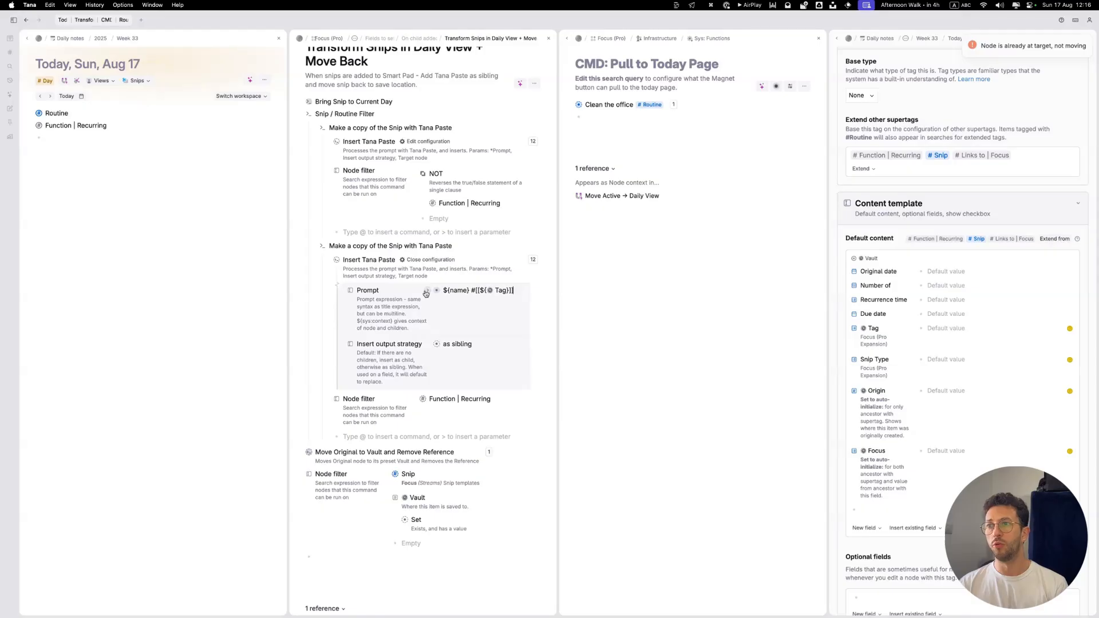
{"action": "left_click", "coordinate": [427, 290]}
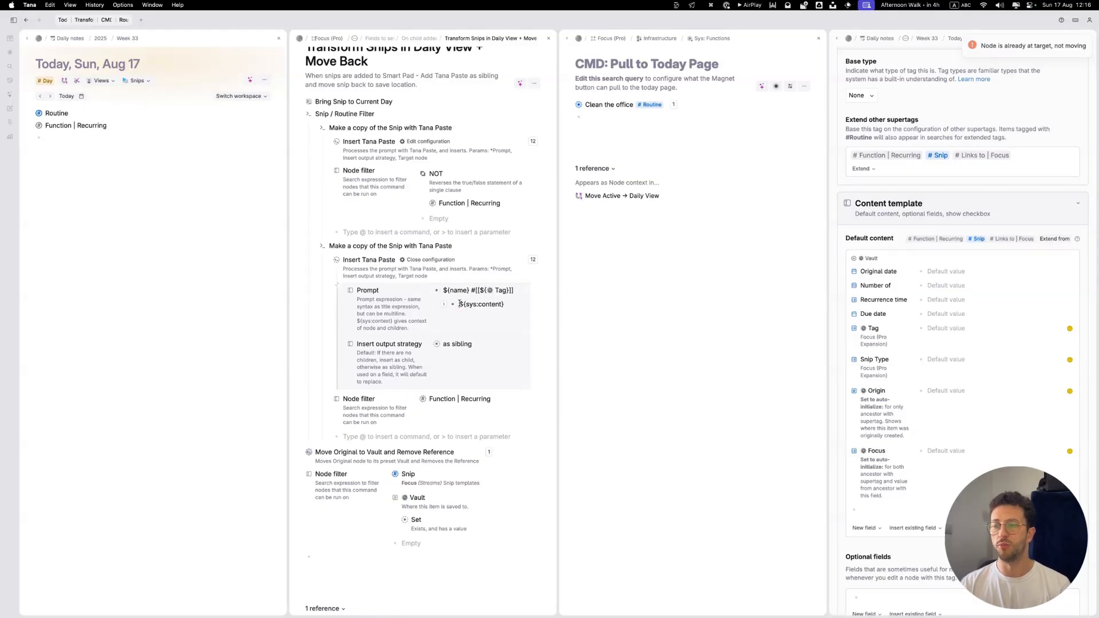
{"action": "left_click", "coordinate": [459, 304]}
{"action": "key", "text": "Return"}
{"action": "key", "text": "Up"}
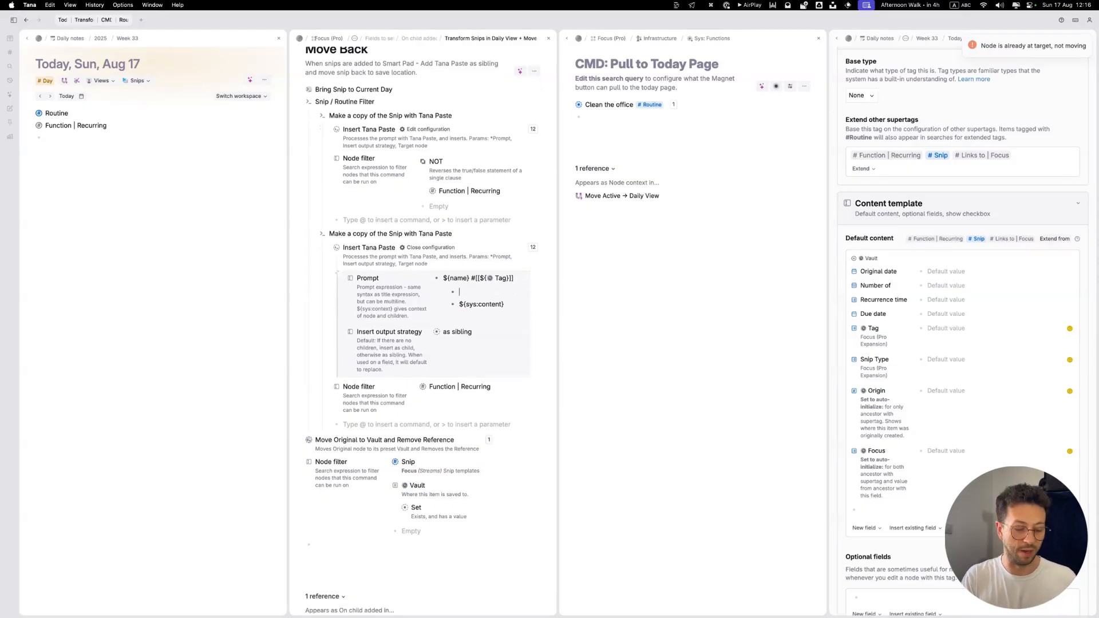
{"action": "type", "text": "Due date:"}
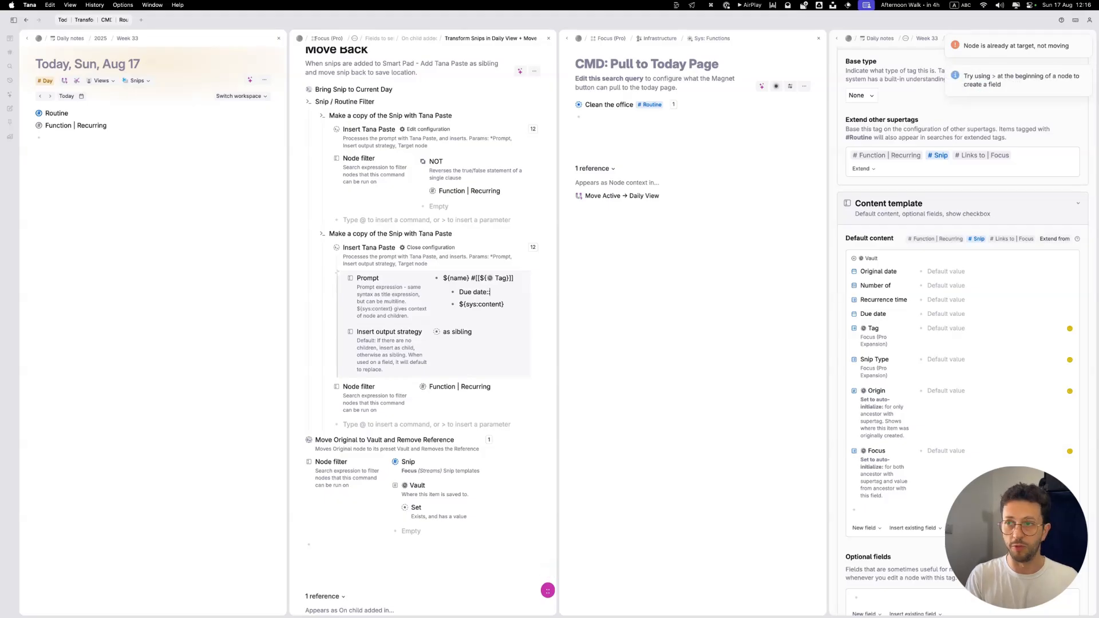
{"action": "type", "text": ": ${Due"}
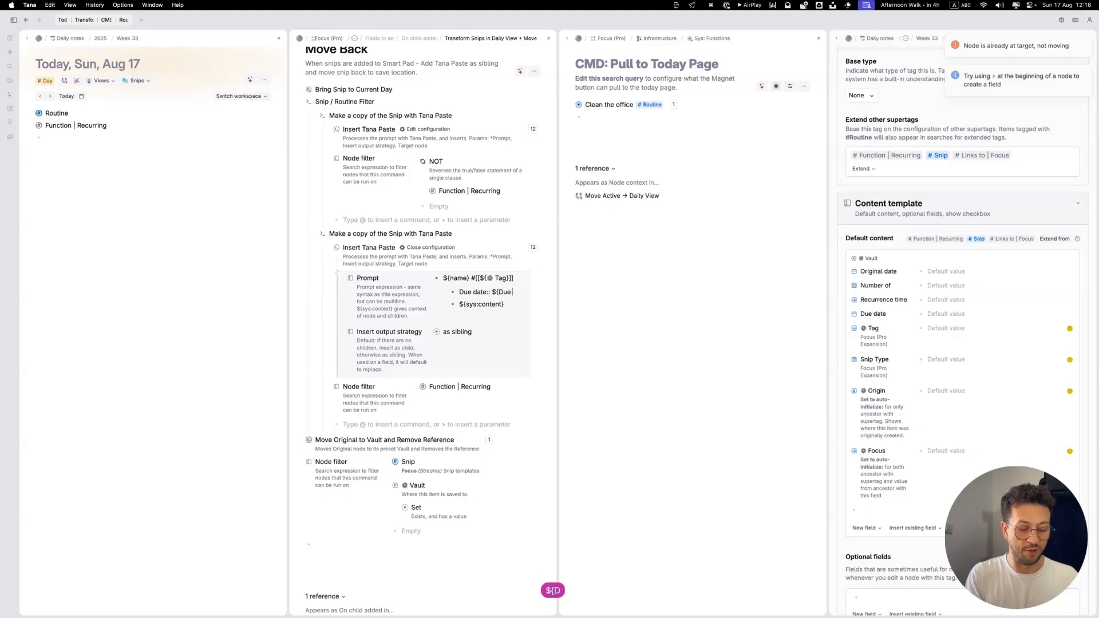
{"action": "type", "text": " date}"}
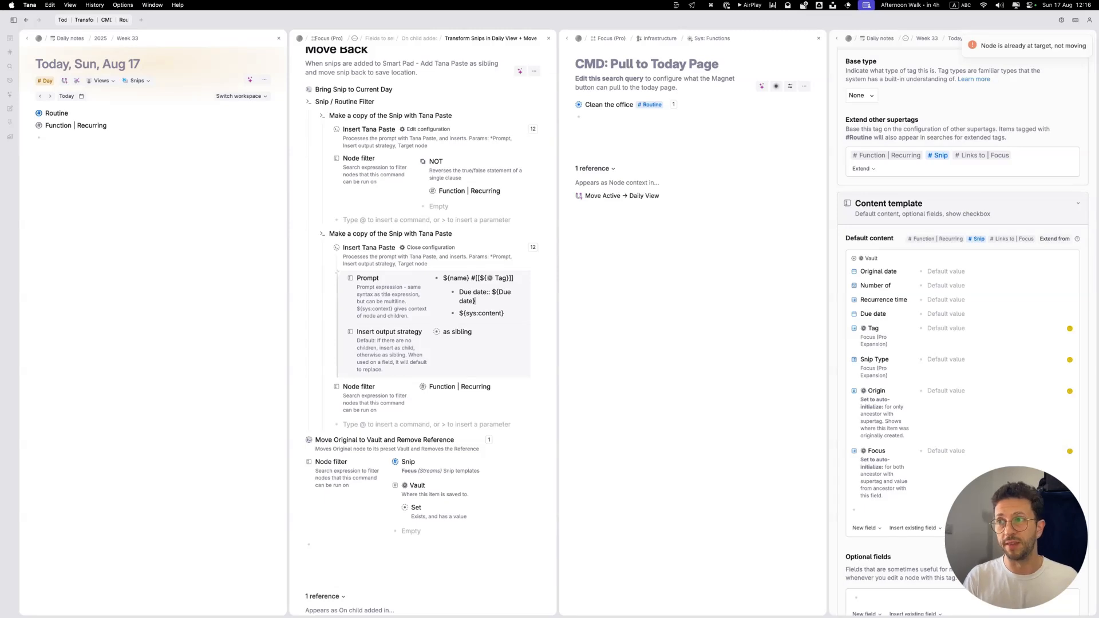
Step: Copy the @ Origin field name from the Routine supertag's template into a new prompt line below Due date, followed by a double colon
{"action": "key", "text": "Return"}
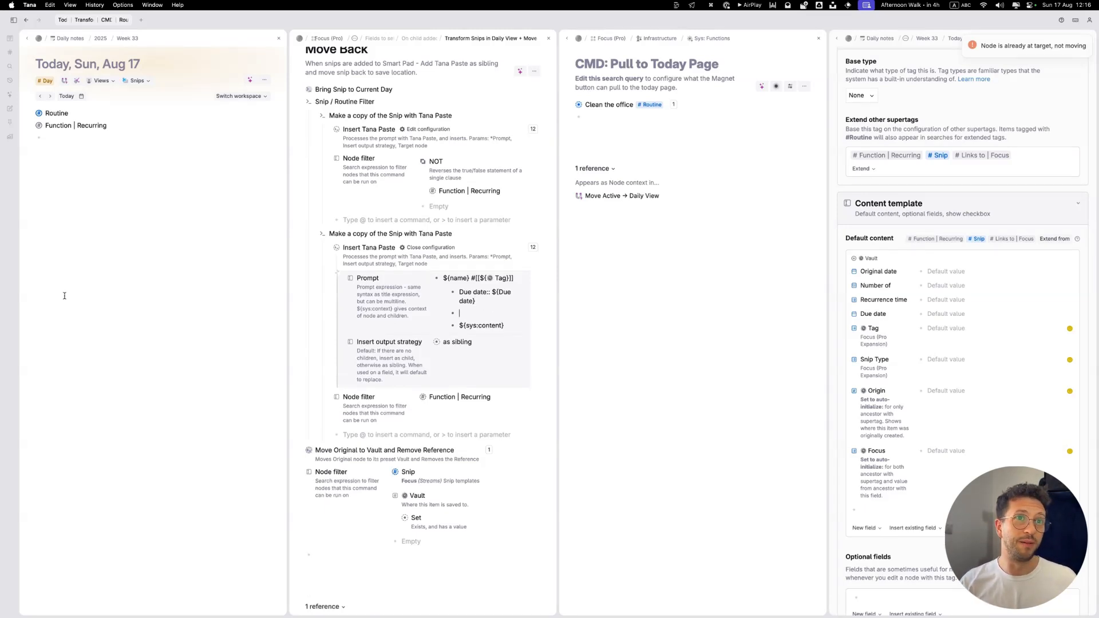
{"action": "key", "text": "BackSpace"}
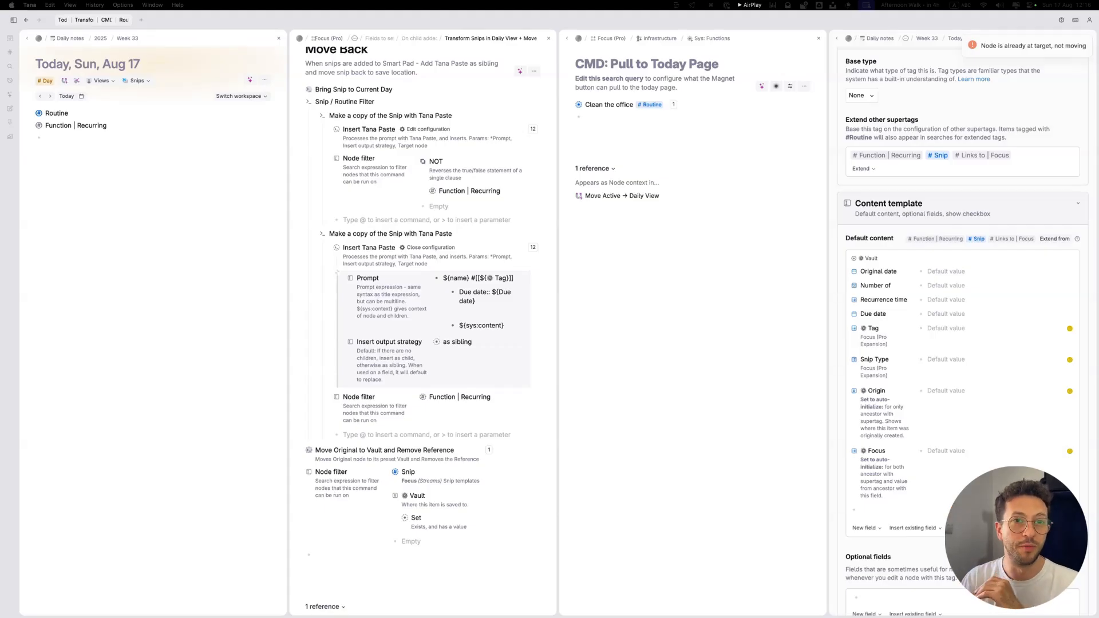
{"action": "left_click", "coordinate": [481, 301]}
{"action": "key", "text": "Return"}
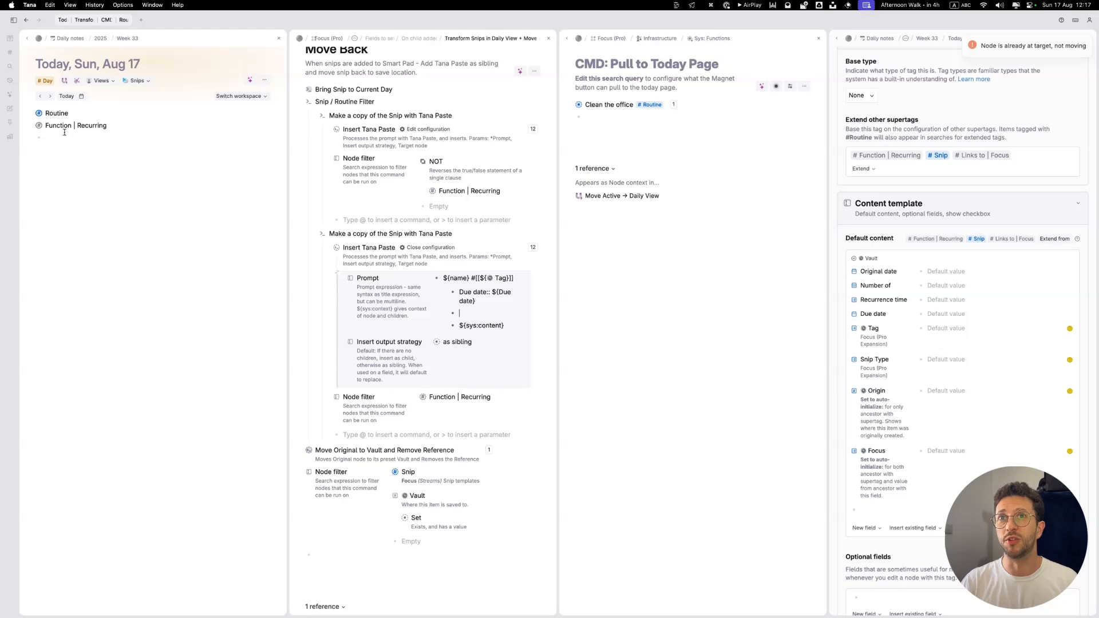
{"action": "left_click", "coordinate": [39, 113]}
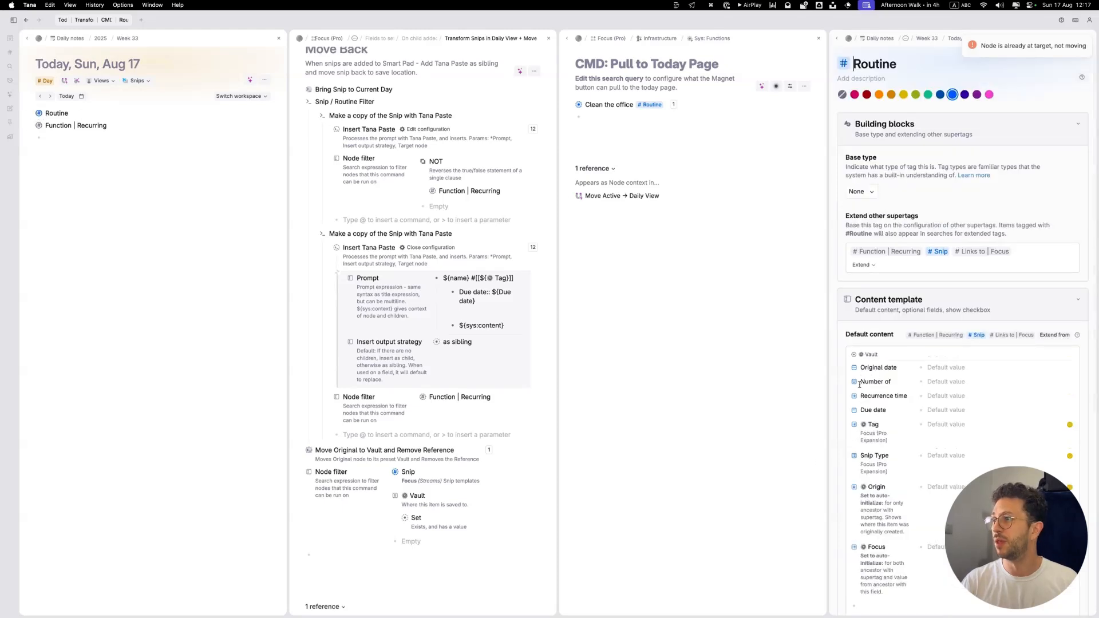
{"action": "key", "text": "super+a"}
{"action": "key", "text": "super+c"}
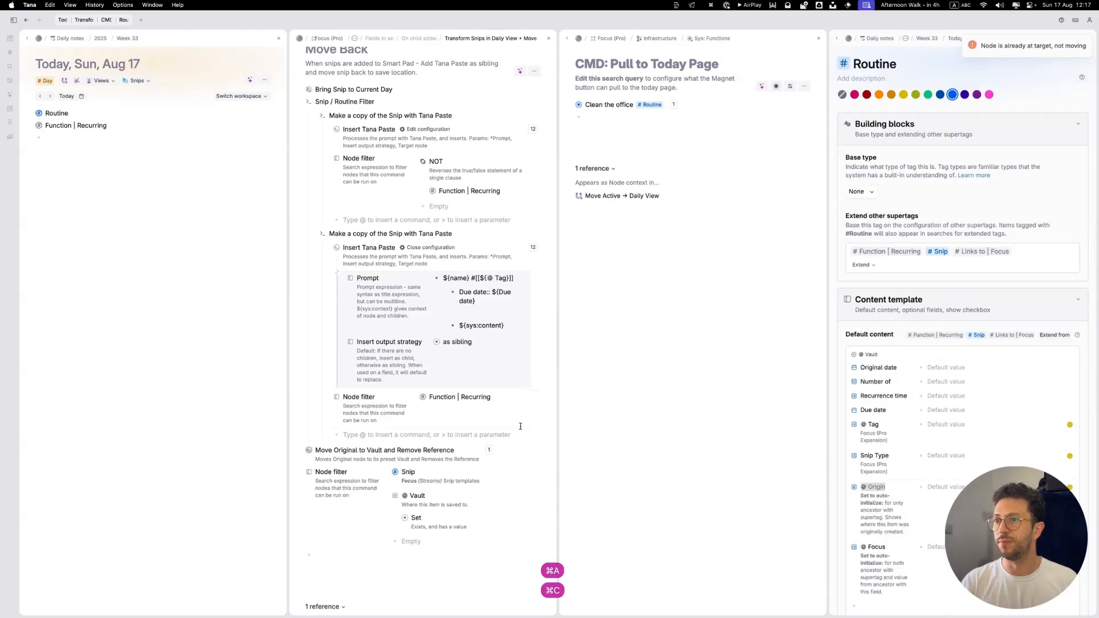
{"action": "left_click", "coordinate": [491, 314]}
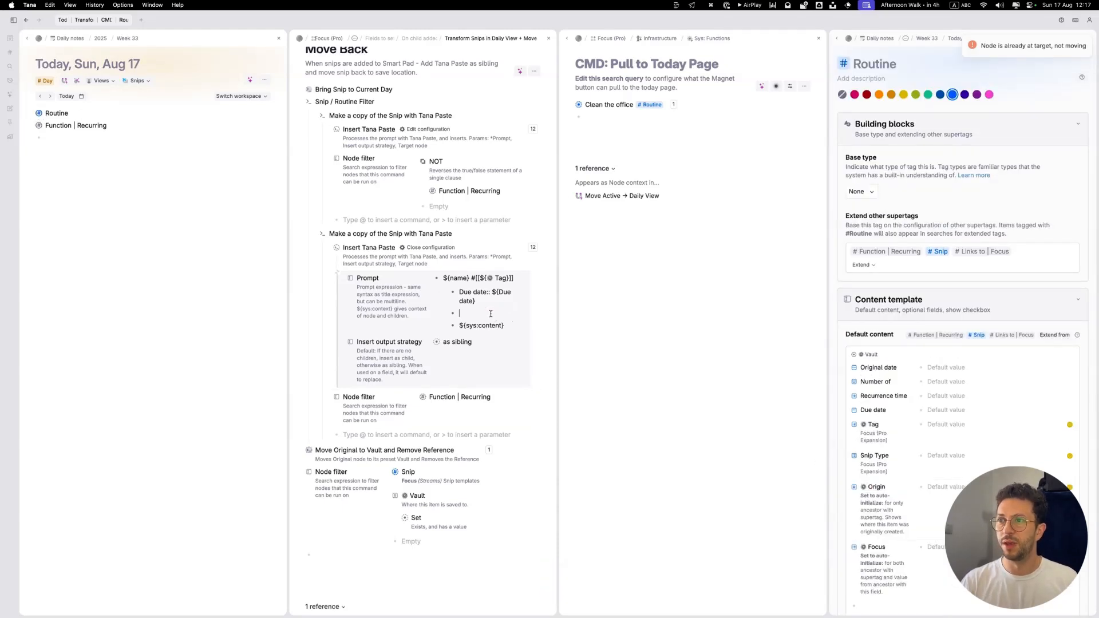
{"action": "key", "text": "super+v"}
{"action": "type", "text": "::"}
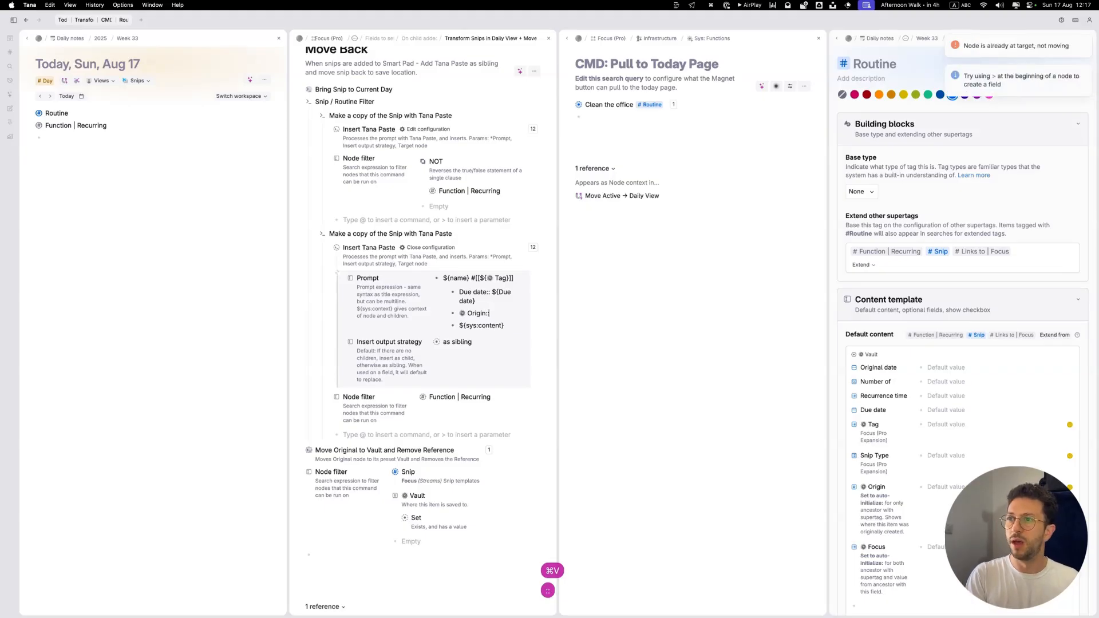
{"action": "type", "text": " ${"}
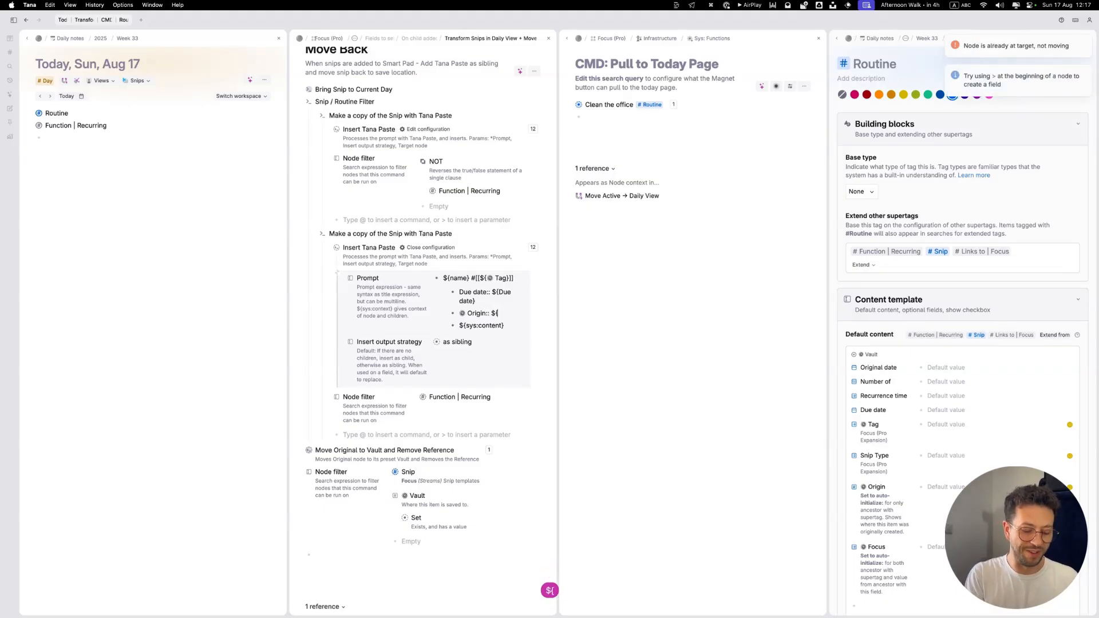
{"action": "type", "text": "name}"}
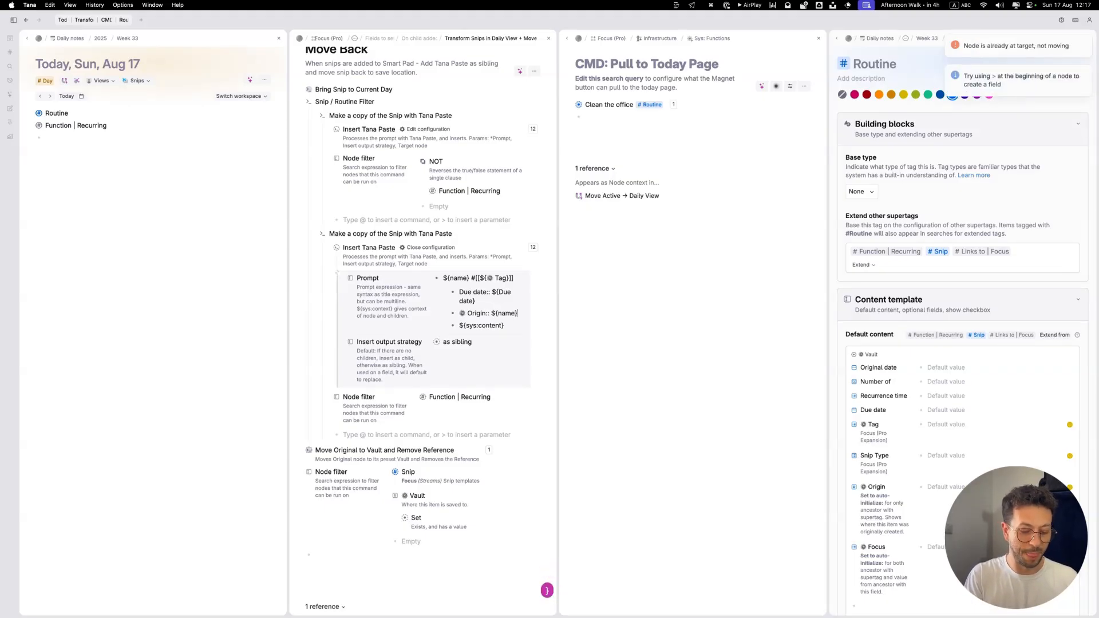
{"action": "type", "text": "^"}
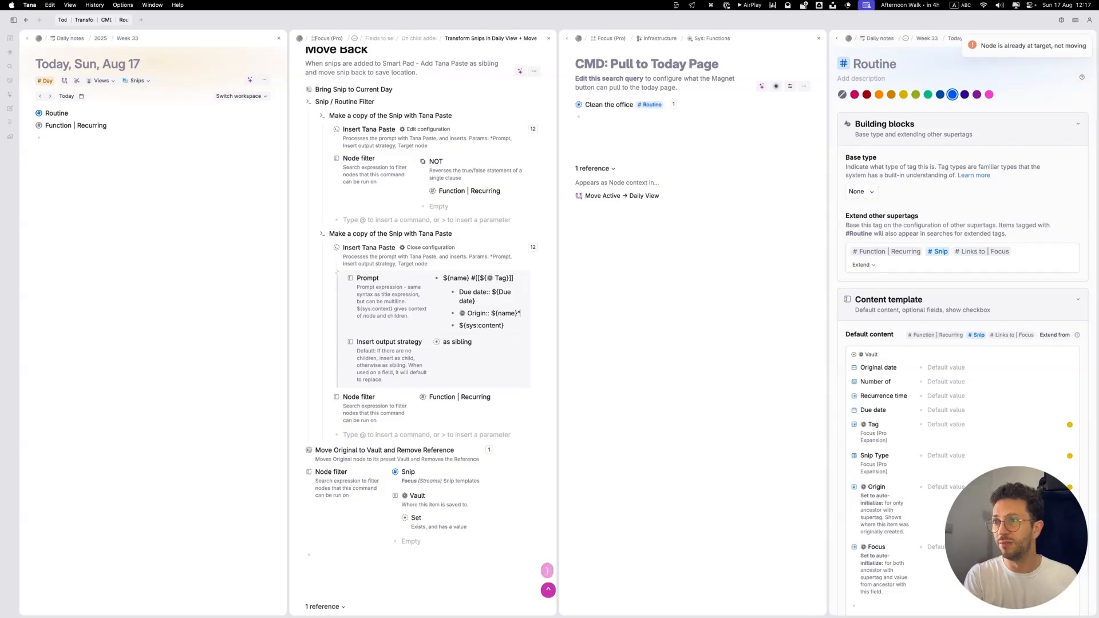
{"action": "type", "text": "${sy"}
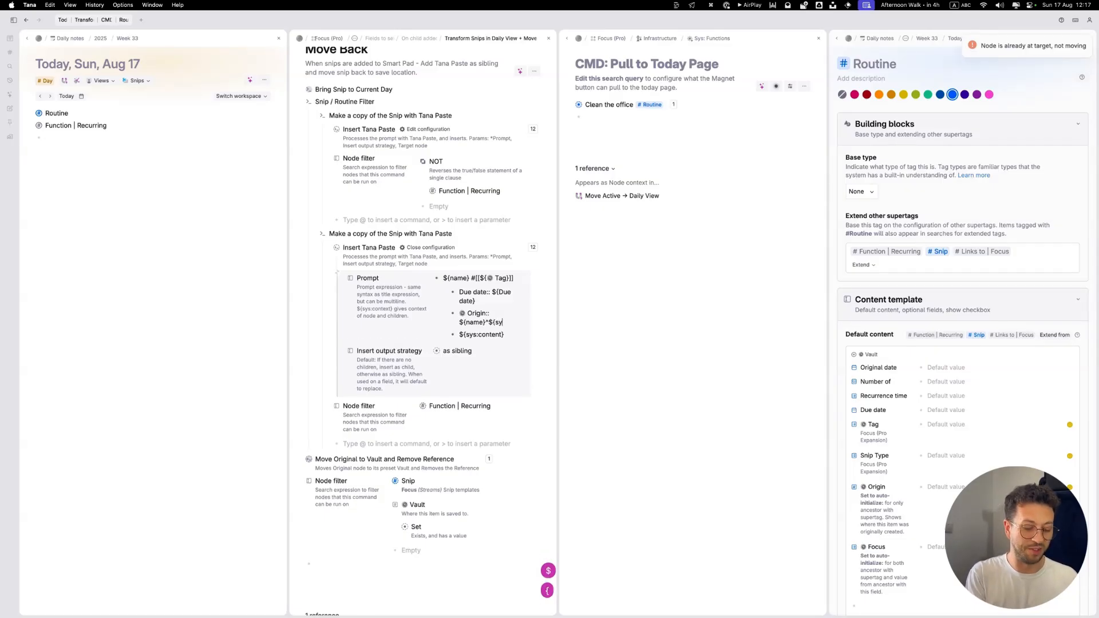
{"action": "type", "text": "s:nodeID}"}
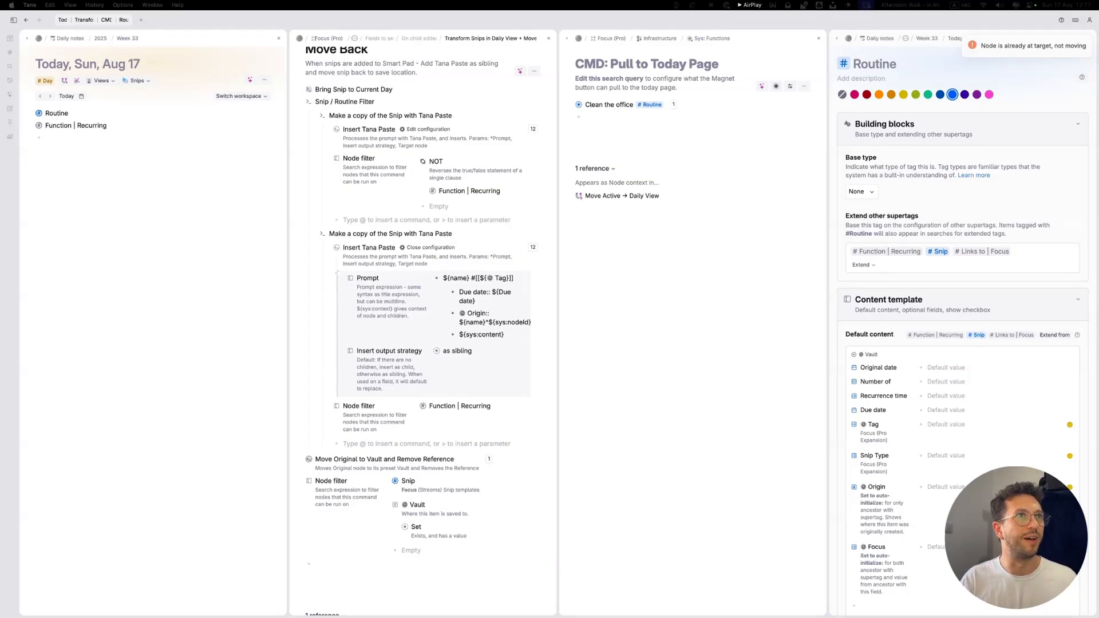
Step: Paste the copied line @ Focus:: [[${@ Focus}^${@ Focus.sys:nodeId}]] below the @ Origin line in the prompt
{"action": "key", "text": "super+k"}
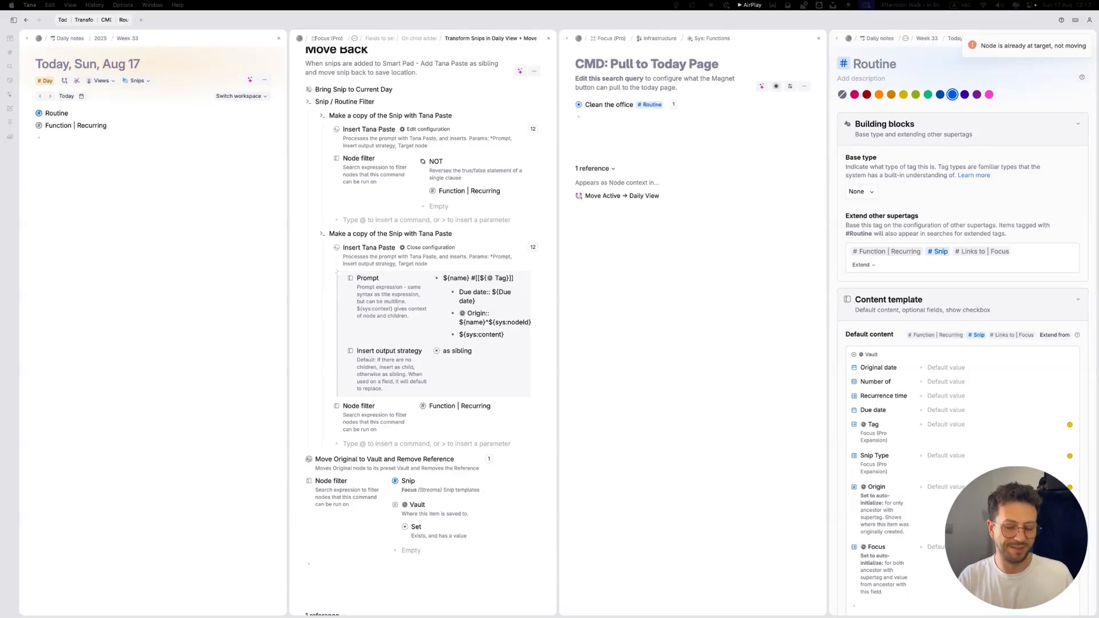
{"action": "key", "text": "super+Down"}
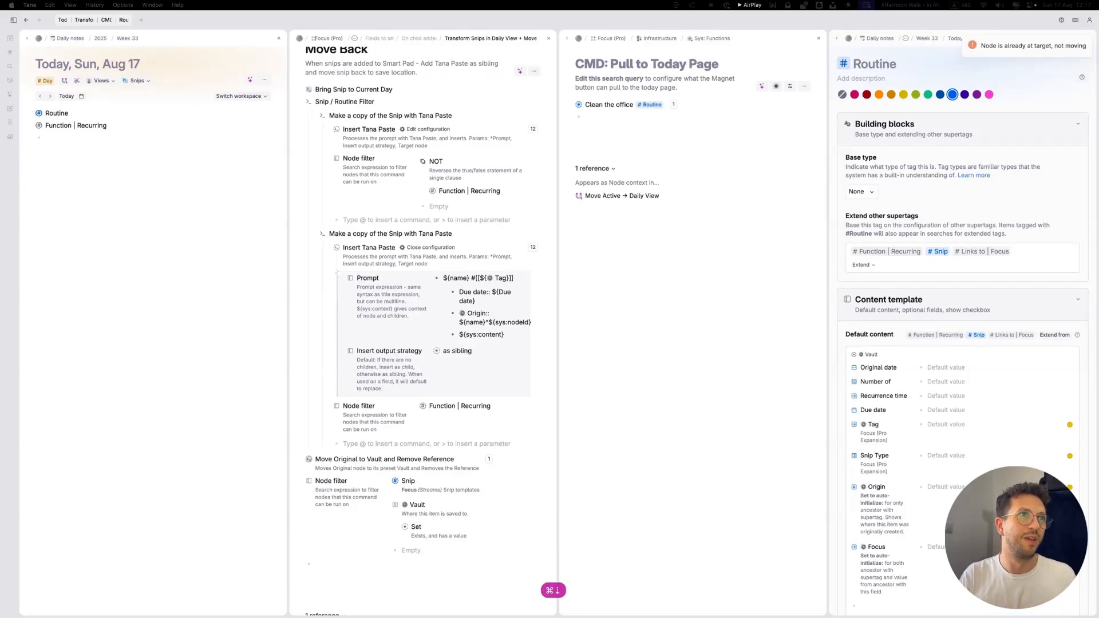
{"action": "key", "text": "super+Down"}
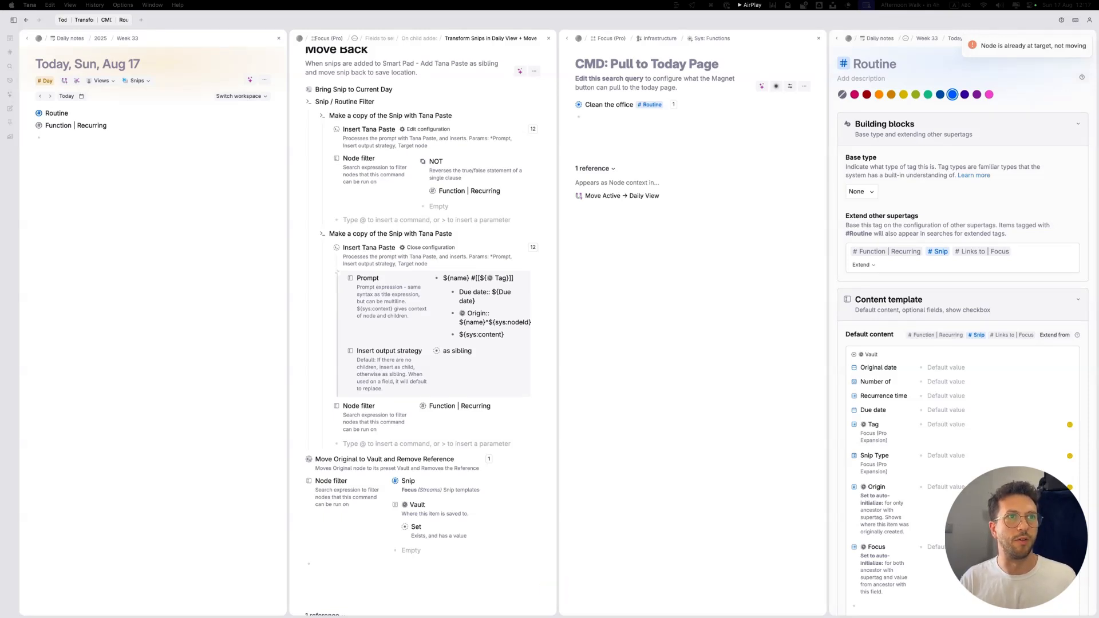
{"action": "key", "text": "super+a"}
{"action": "key", "text": "super+c"}
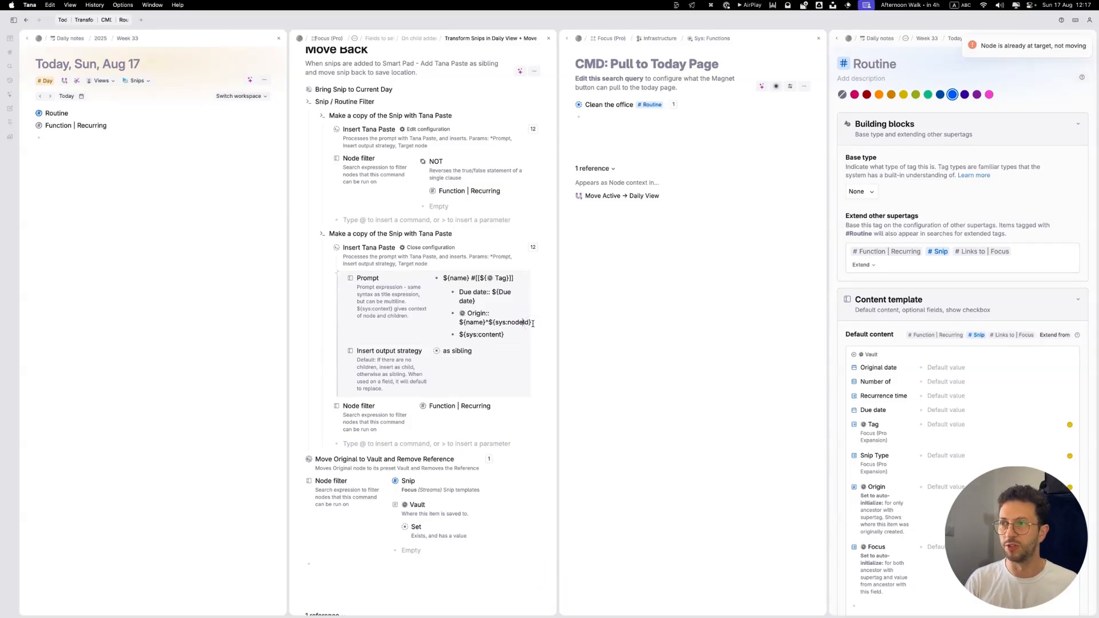
{"action": "key", "text": "Return"}
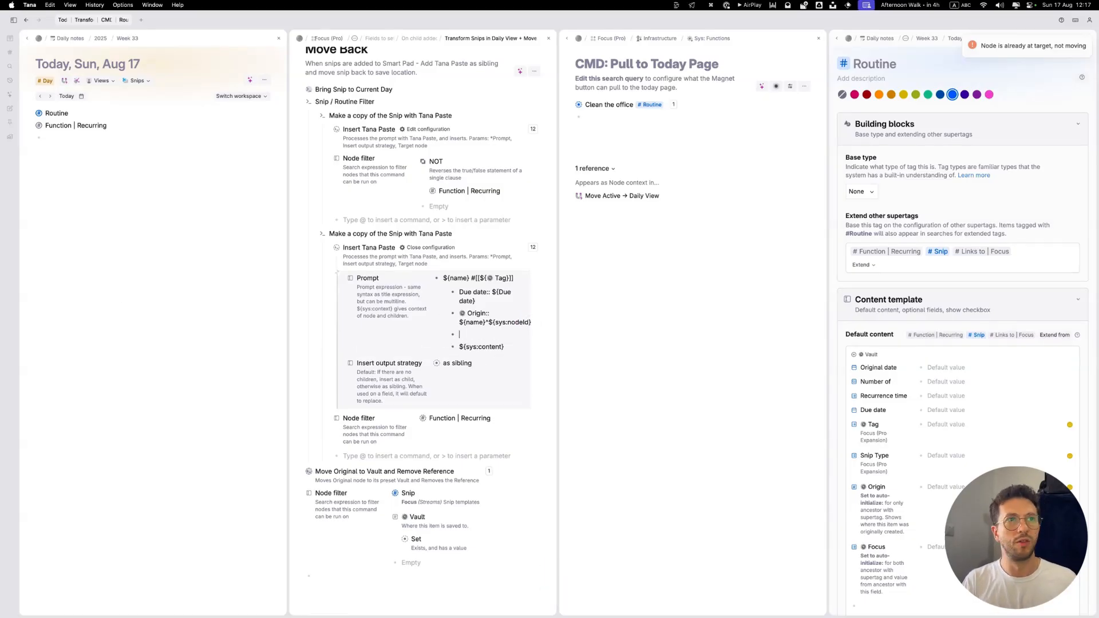
{"action": "key", "text": "super+v"}
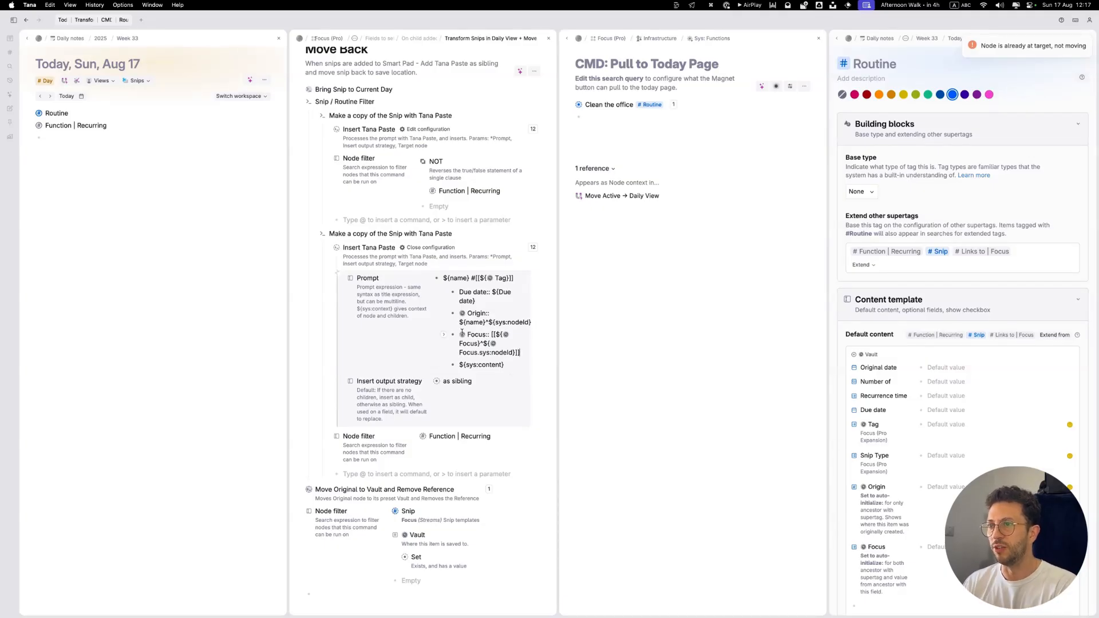
Step: Enclose the @ Origin value in double square brackets so it reads [[${name}^${sys:nodeId}]]
{"action": "left_click_drag", "start_coordinate": [461, 333], "coordinate": [519, 354]}
{"action": "left_click", "coordinate": [488, 353]}
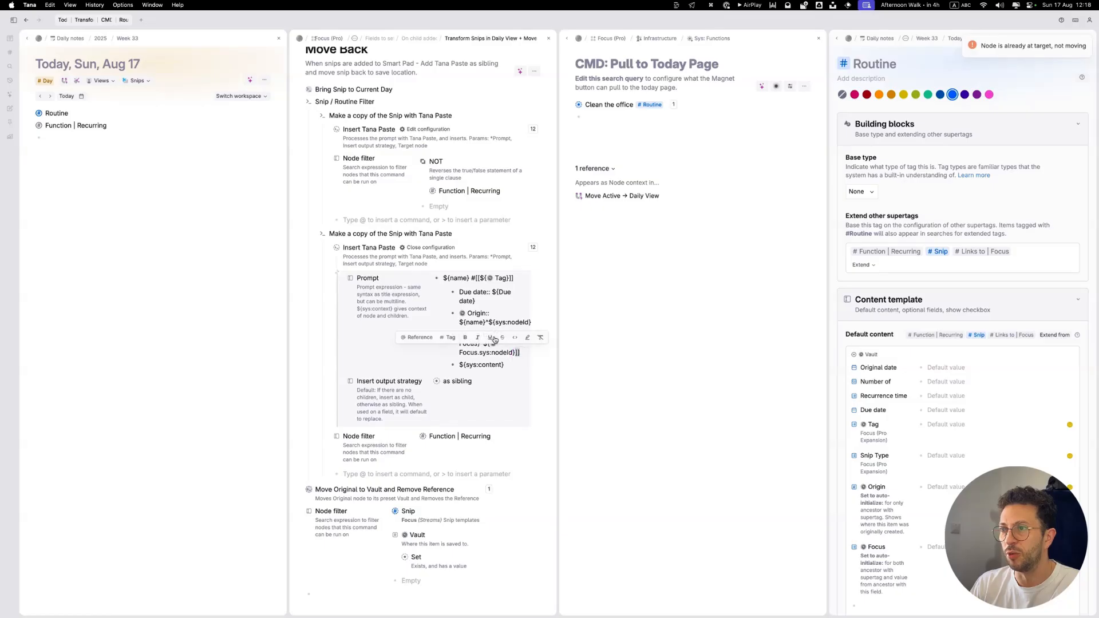
{"action": "left_click", "coordinate": [487, 323]}
{"action": "left_click", "coordinate": [531, 322]}
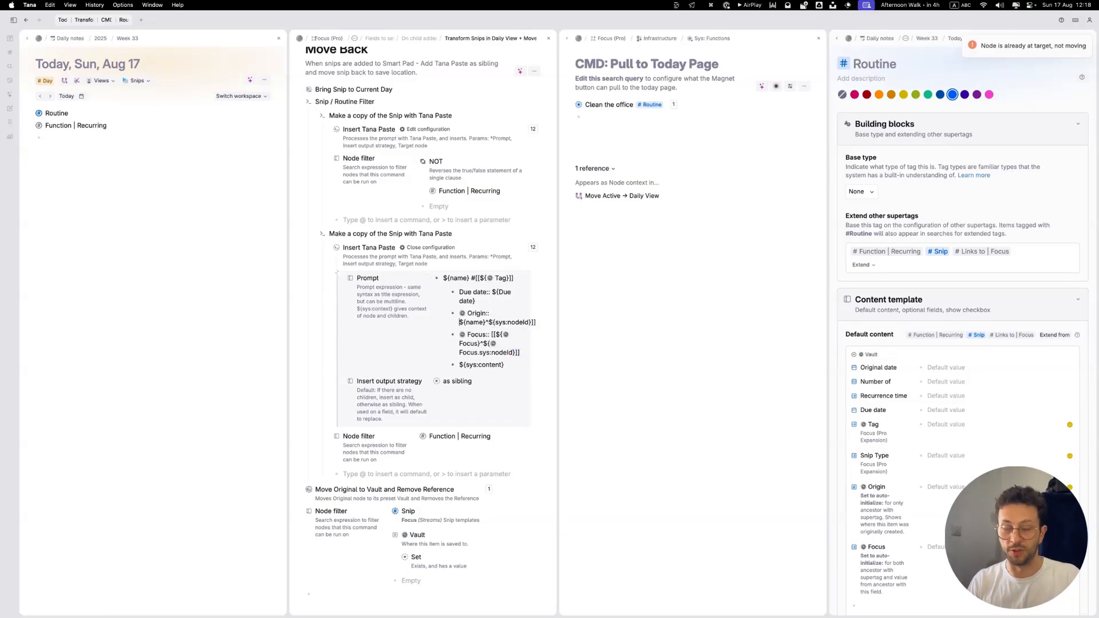
{"action": "type", "text": "[["}
{"action": "key", "text": "Escape"}
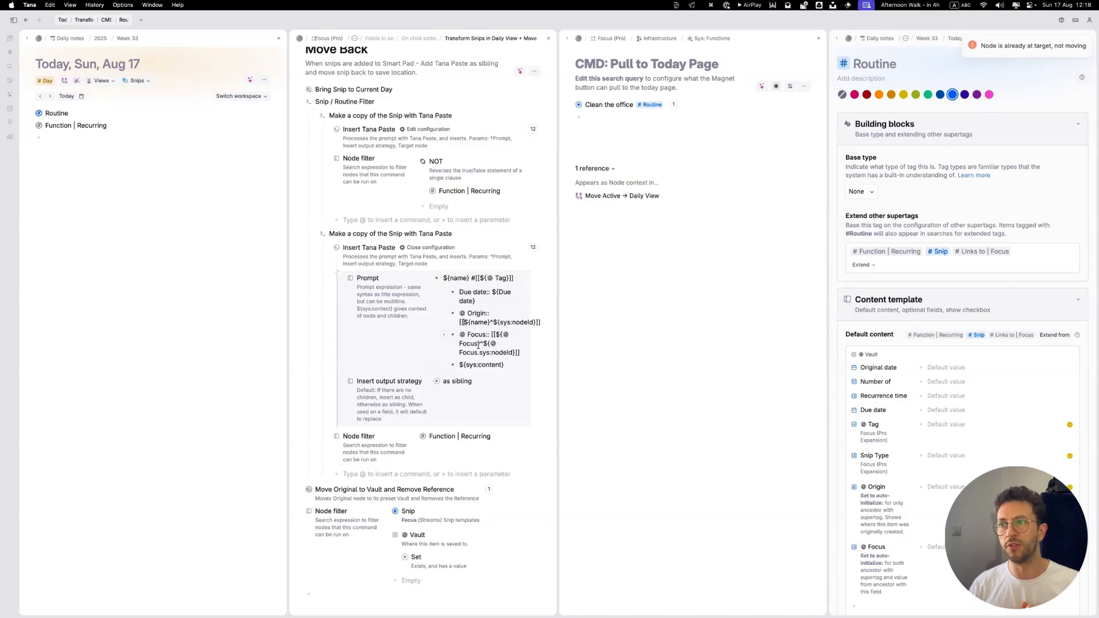
Step: Examine the ${name} and ${sys:nodeId} parts of the @ Origin reference in the prompt
{"action": "left_click_drag", "start_coordinate": [464, 324], "coordinate": [490, 323]}
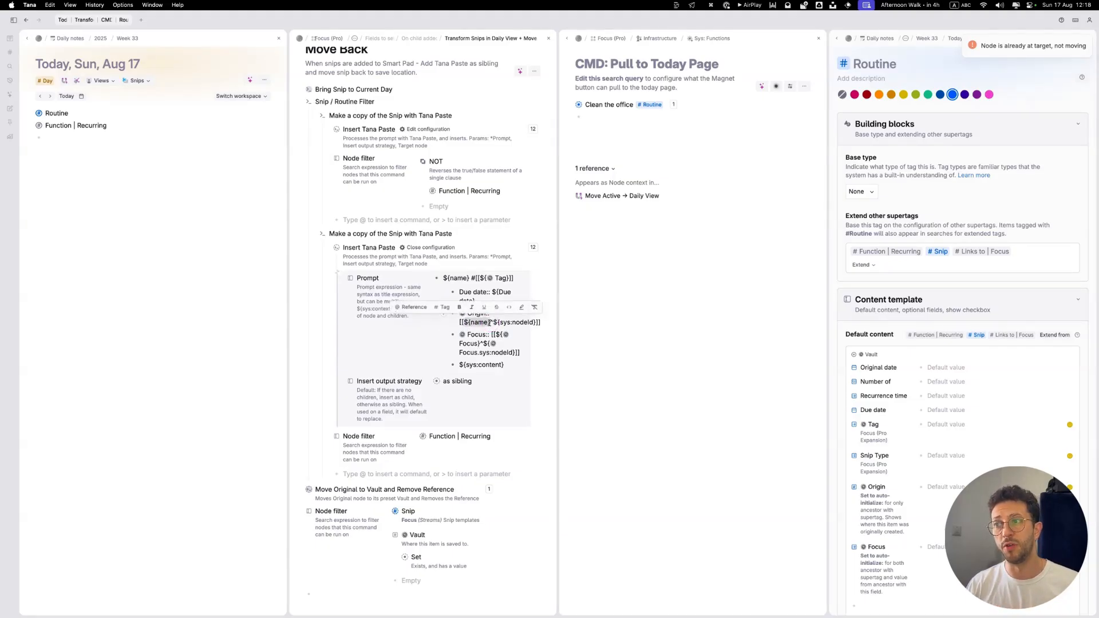
{"action": "left_click", "coordinate": [490, 322]}
{"action": "left_click", "coordinate": [493, 324]}
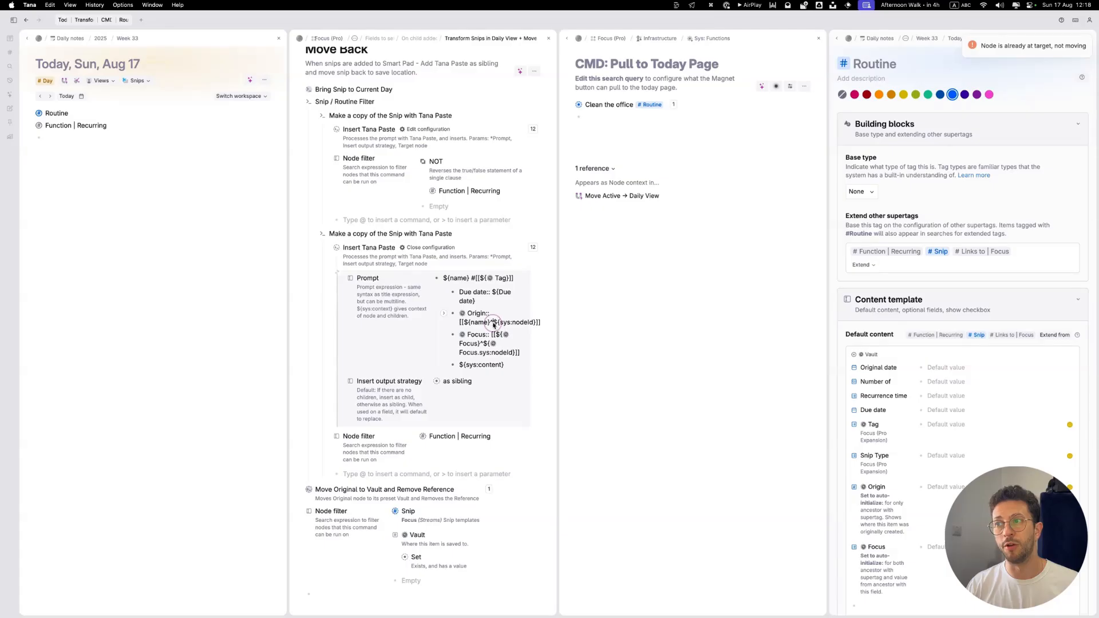
{"action": "left_click", "coordinate": [493, 324]}
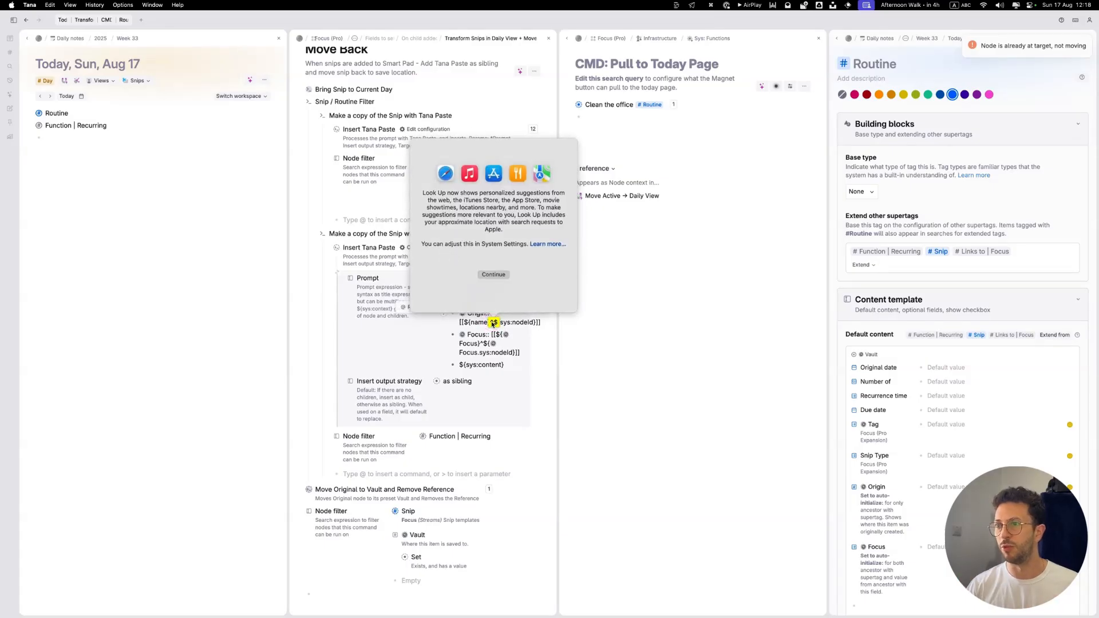
{"action": "left_click", "coordinate": [494, 324]}
{"action": "left_click", "coordinate": [513, 333]}
{"action": "left_click_drag", "start_coordinate": [497, 324], "coordinate": [533, 324]}
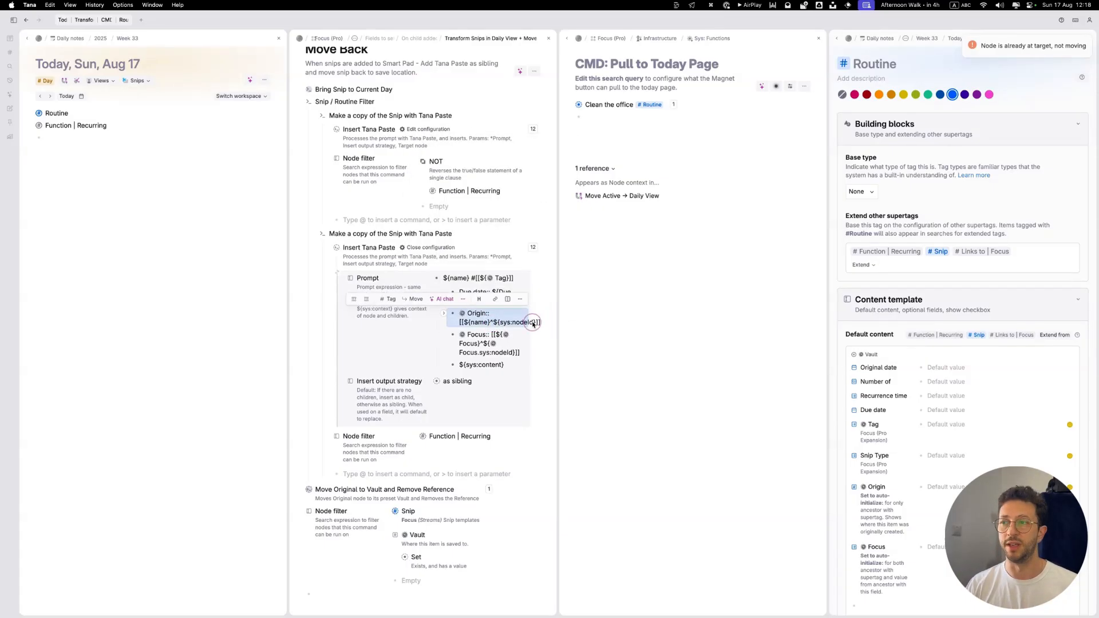
Step: Expand the Clean the office routine in the search results and reveal its @ Focus field
{"action": "left_click", "coordinate": [533, 323]}
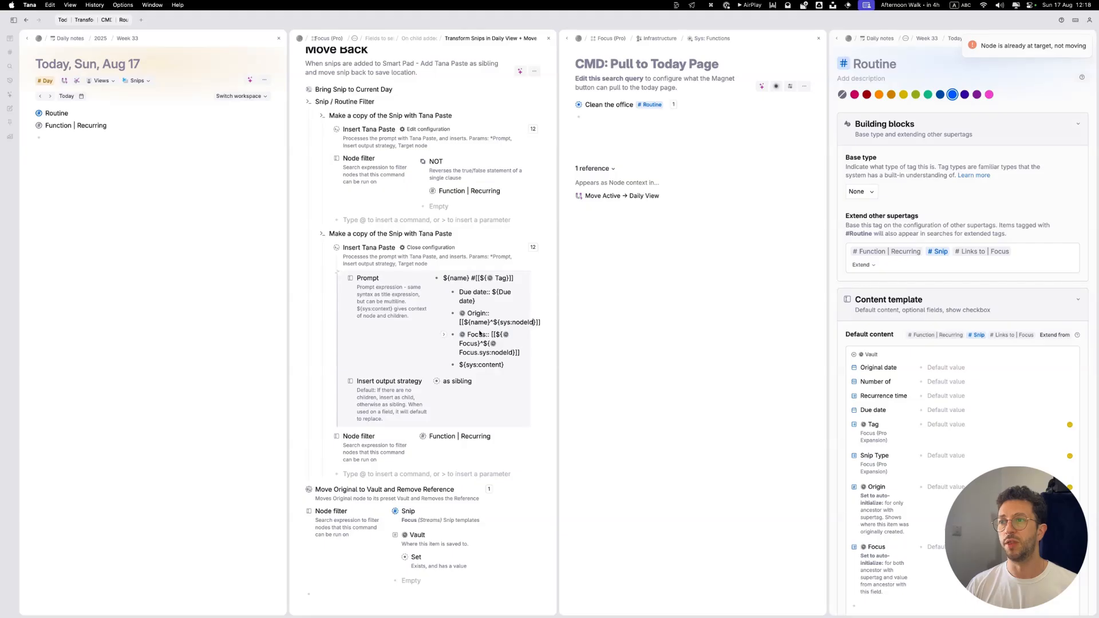
{"action": "left_click", "coordinate": [570, 105]}
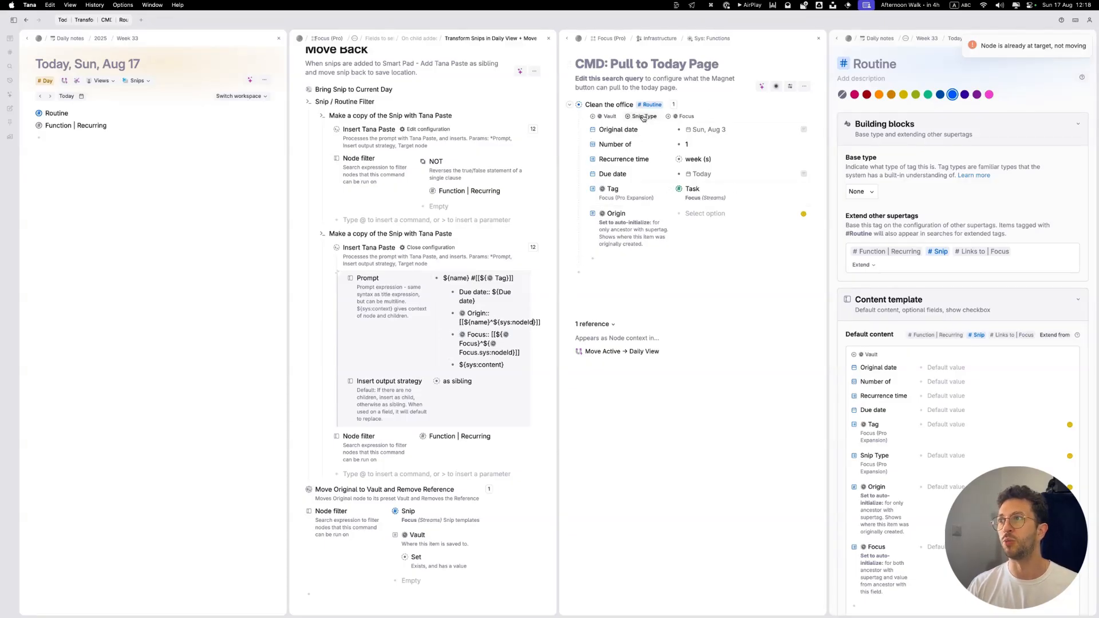
{"action": "left_click", "coordinate": [684, 117]}
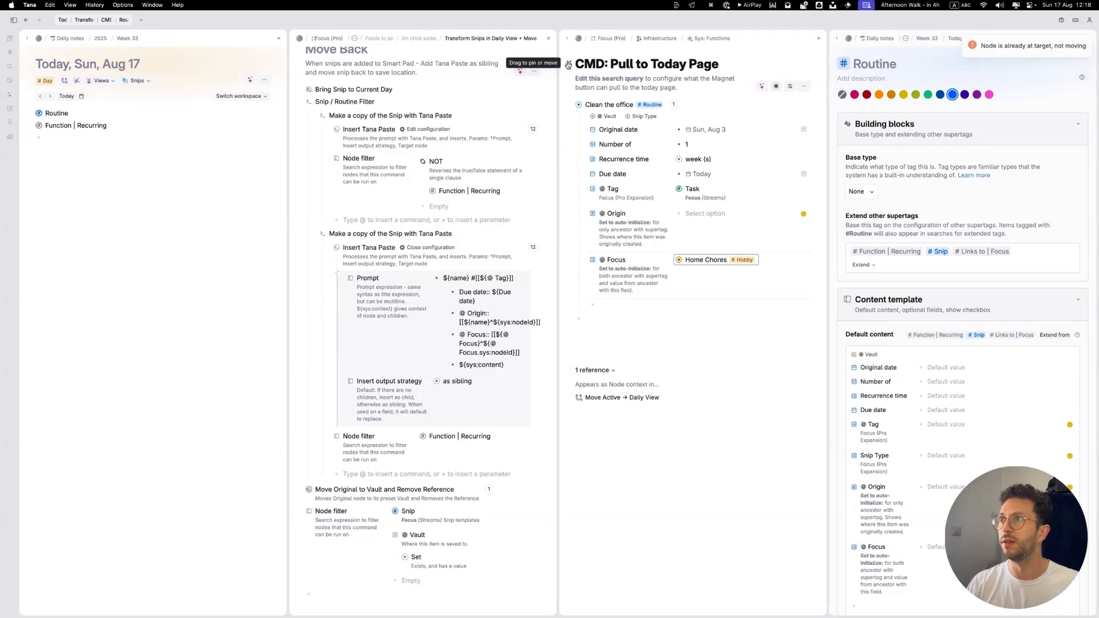
Step: Add the collapsed Clean the office routine from the search results to today's page to test the copy command
{"action": "left_click_drag", "start_coordinate": [567, 65], "coordinate": [143, 143]}
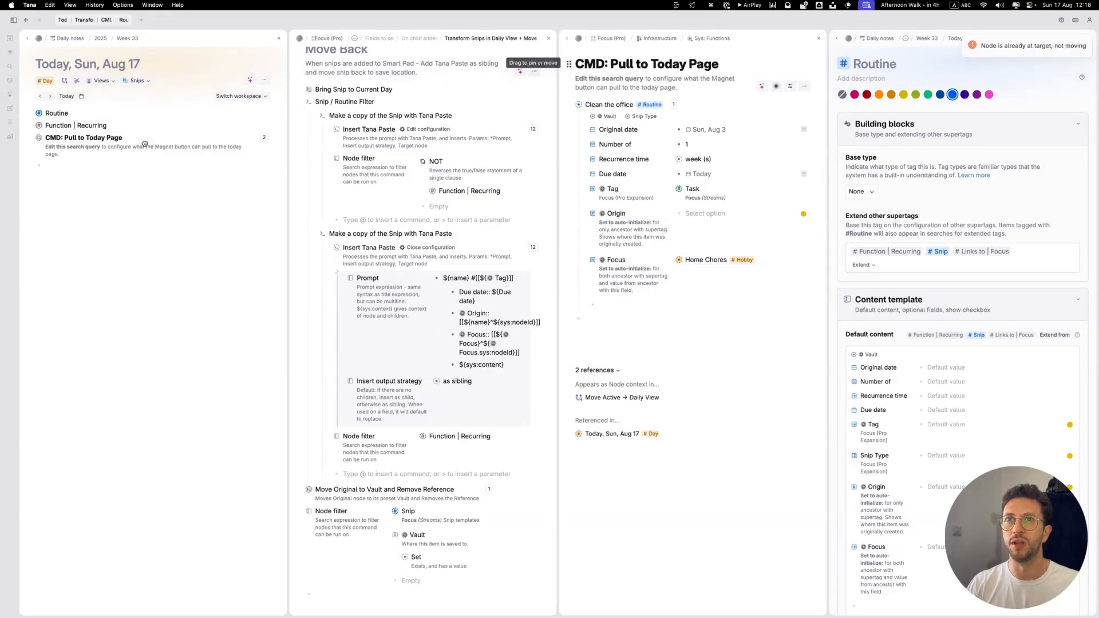
{"action": "key", "text": "super+z"}
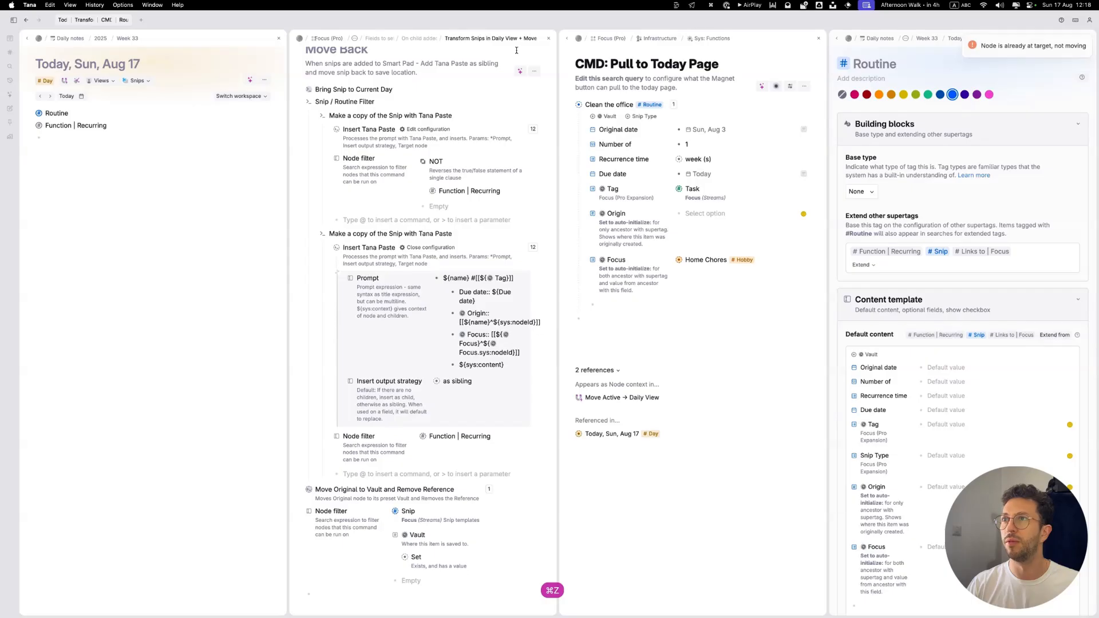
{"action": "left_click", "coordinate": [569, 104]}
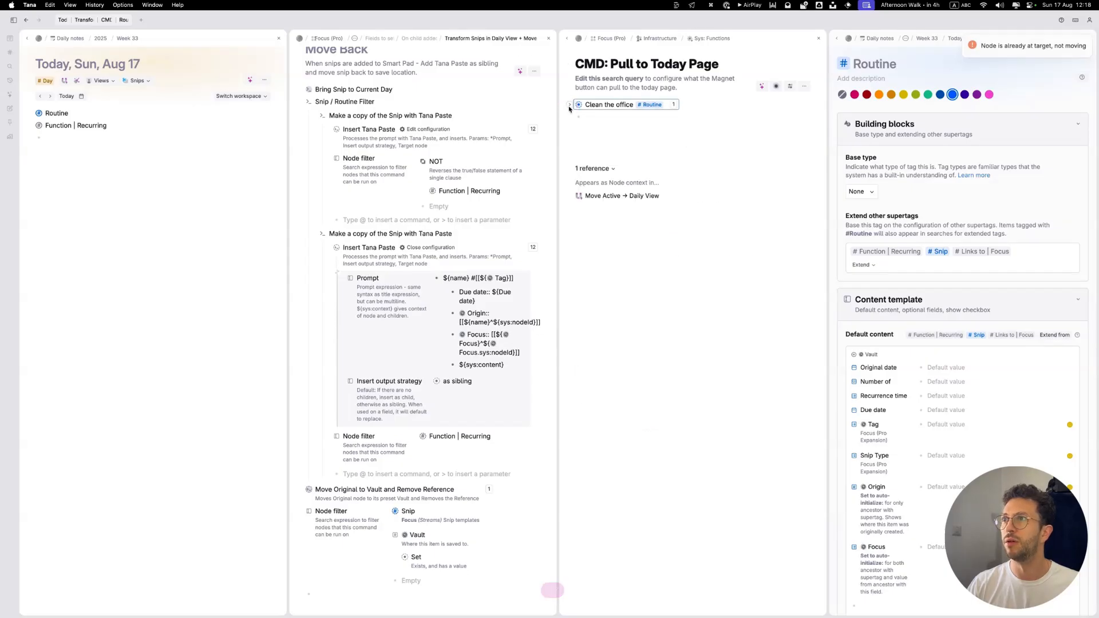
{"action": "left_click_drag", "start_coordinate": [578, 105], "coordinate": [91, 141]}
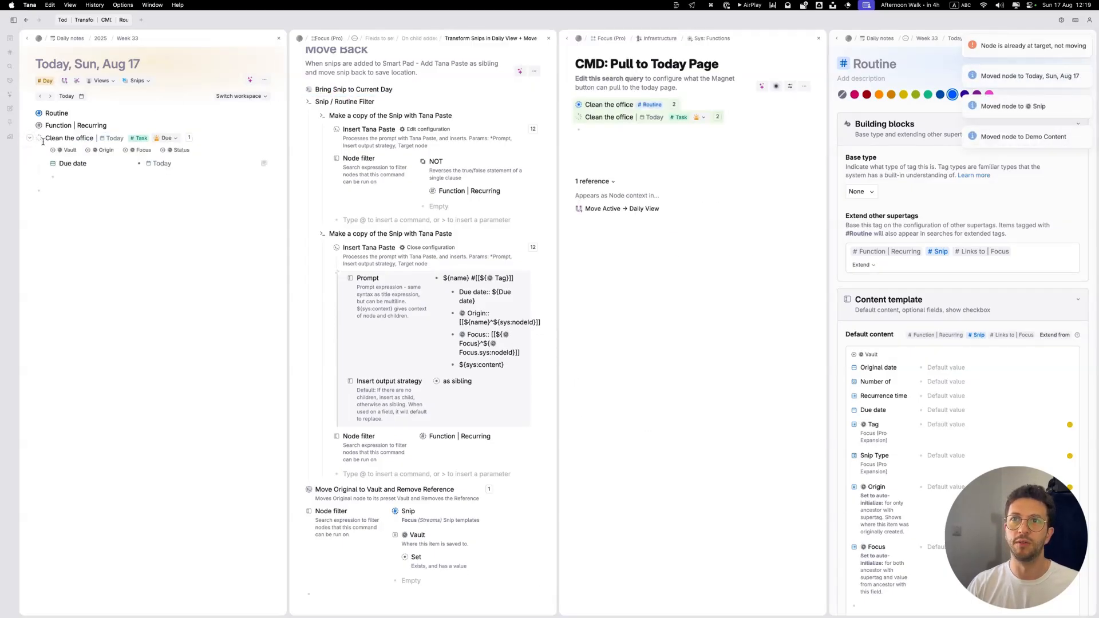
Step: Reveal the hidden fields of the copied Clean the office task on today's page to check its vault, origin and focus
{"action": "left_click", "coordinate": [87, 151]}
{"action": "left_click", "coordinate": [87, 151]}
{"action": "left_click", "coordinate": [70, 150]}
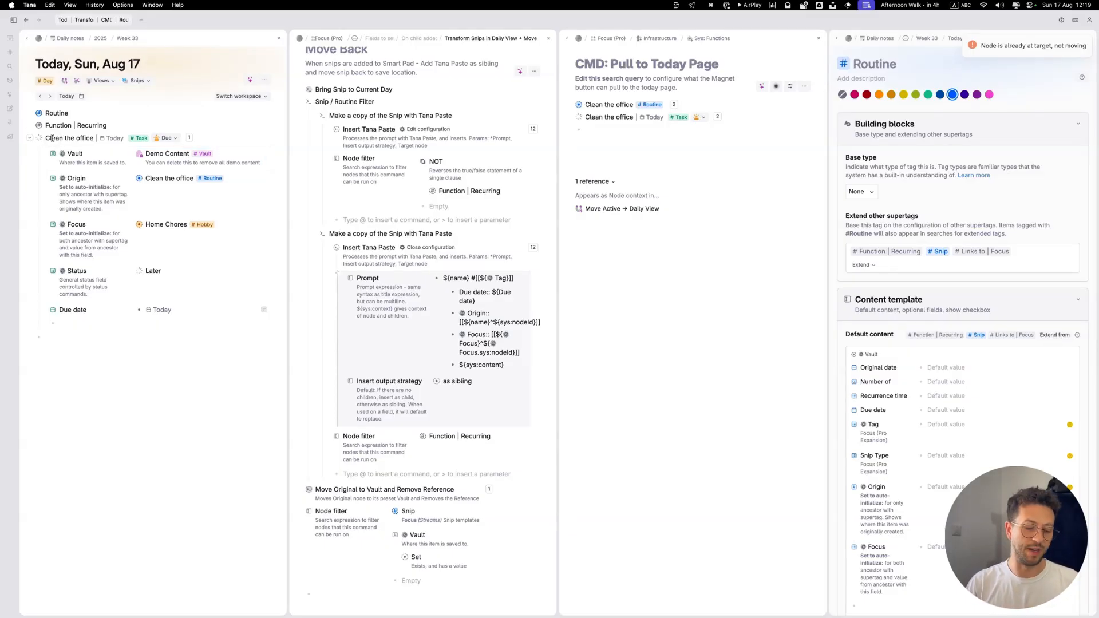
Step: Hard delete the copied Clean the office task including references and add the routine to today's page again
{"action": "key", "text": "super+k"}
{"action": "type", "text": "hard"}
{"action": "key", "text": "Return"}
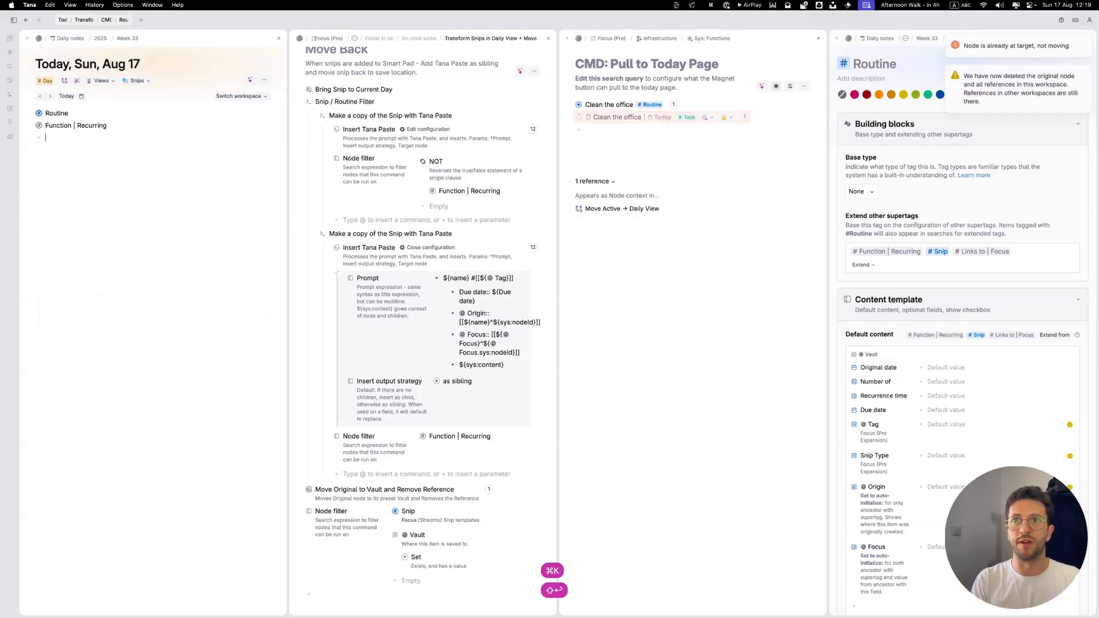
{"action": "left_click", "coordinate": [571, 104]}
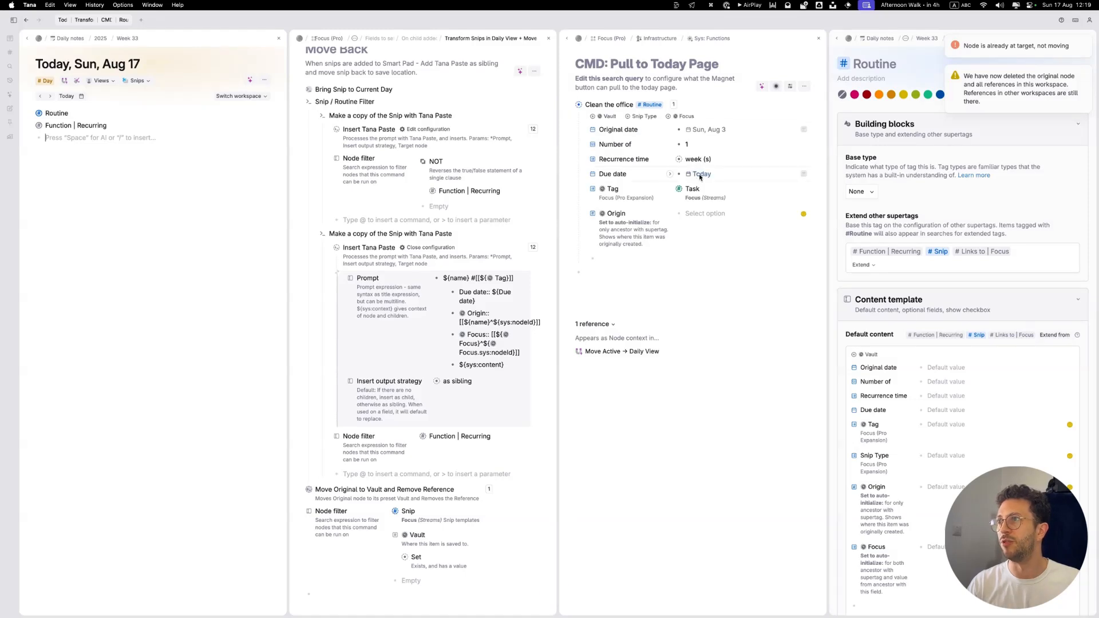
{"action": "left_click_drag", "start_coordinate": [579, 104], "coordinate": [159, 137]}
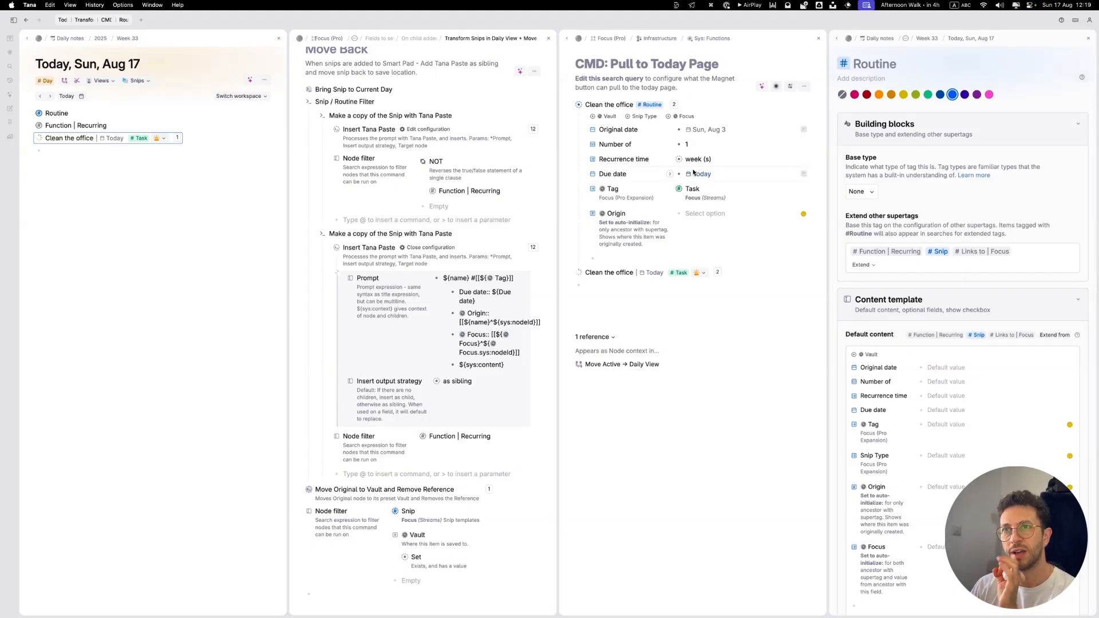
Step: Add a Set done status command with the status Done below Insert Tana Paste in the recurring copy command
{"action": "left_click", "coordinate": [431, 248]}
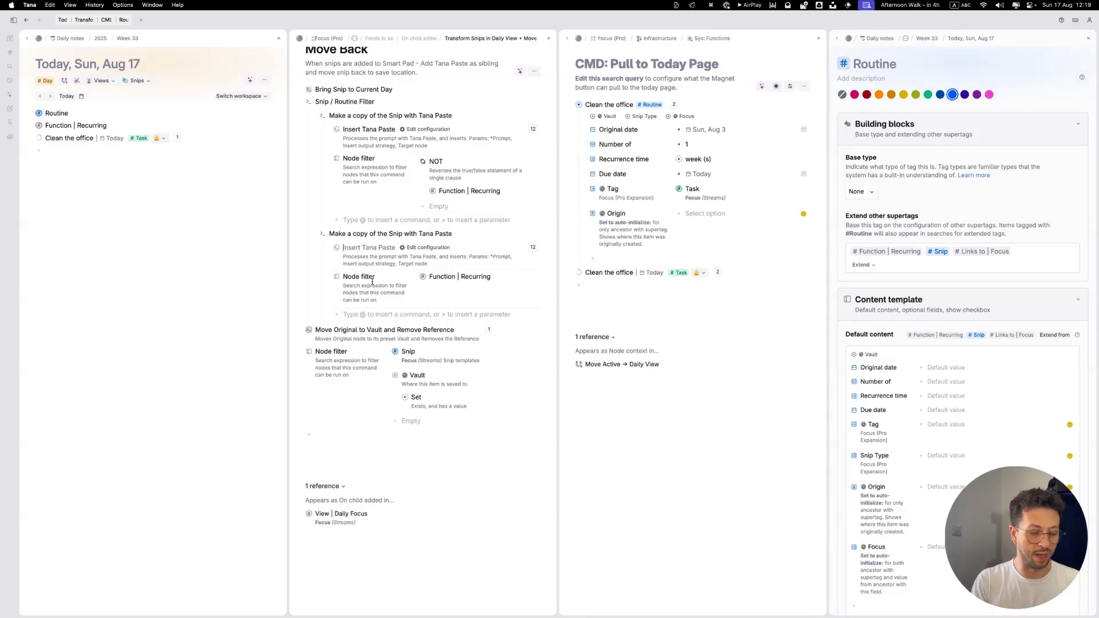
{"action": "key", "text": "shift+Return"}
{"action": "type", "text": "@set"}
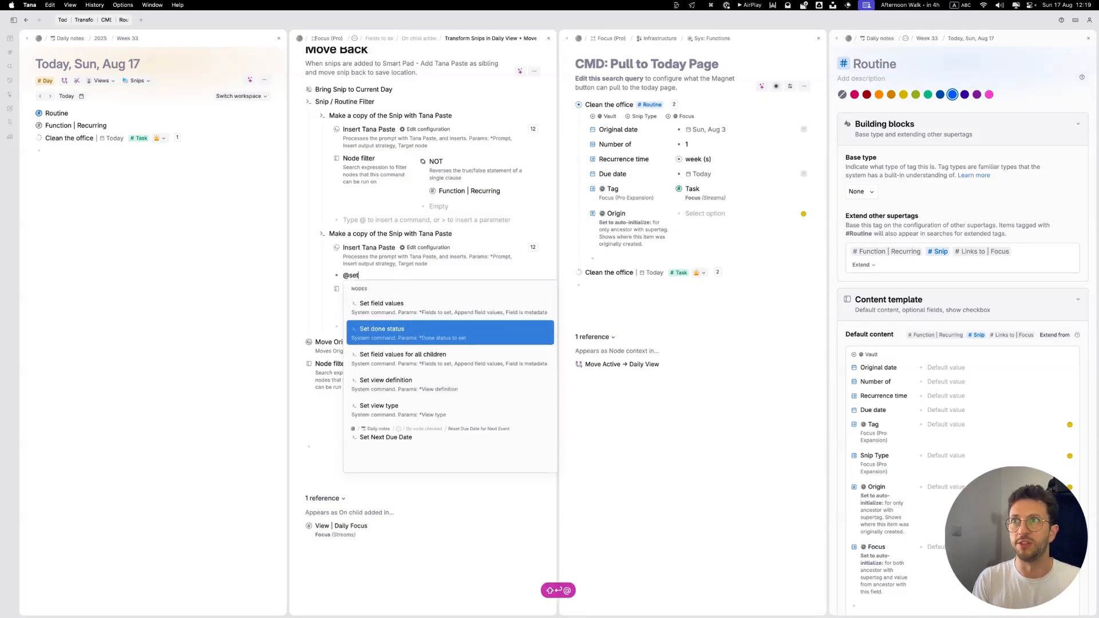
{"action": "key", "text": "Return"}
{"action": "type", "text": "done"}
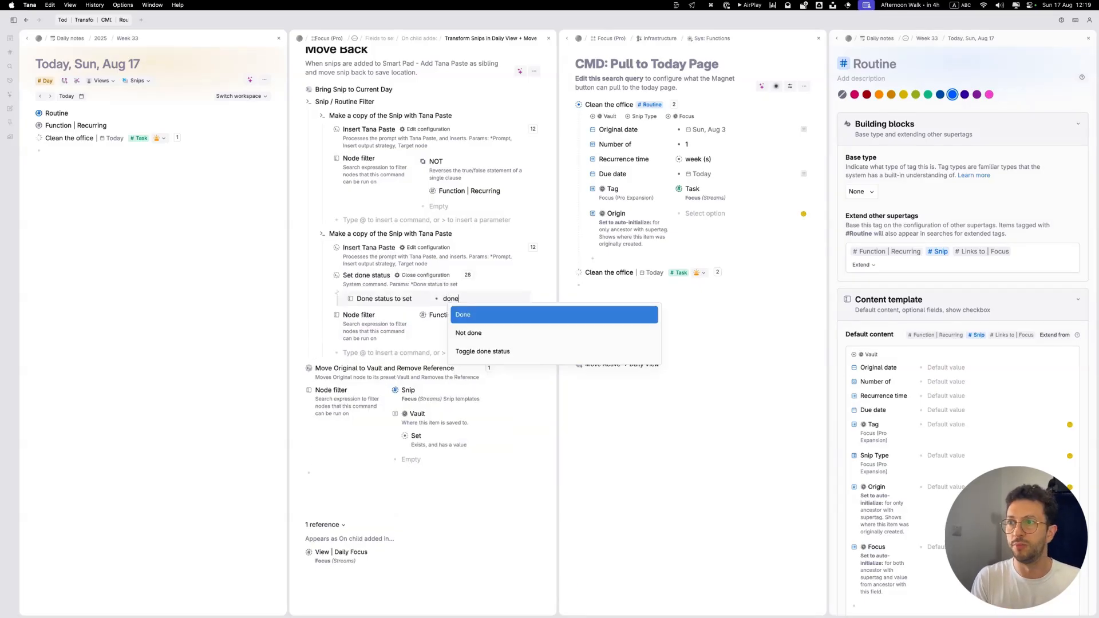
{"action": "key", "text": "Return"}
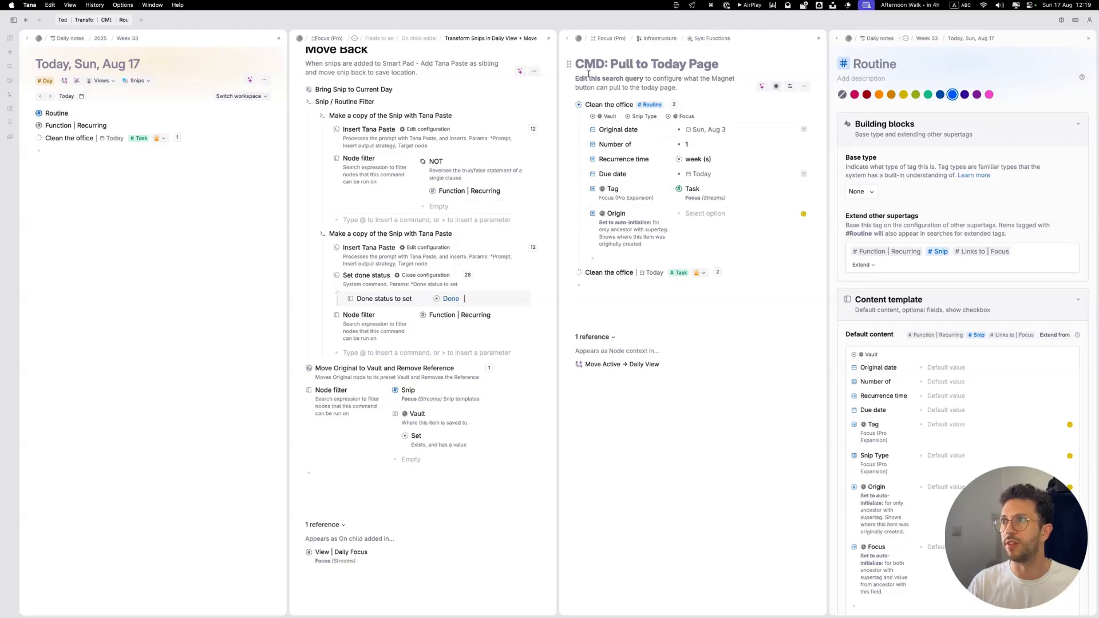
Step: Test the done-status command by adding the Clean the office routine to today's page, and undo the test
{"action": "left_click_drag", "start_coordinate": [580, 106], "coordinate": [144, 159]}
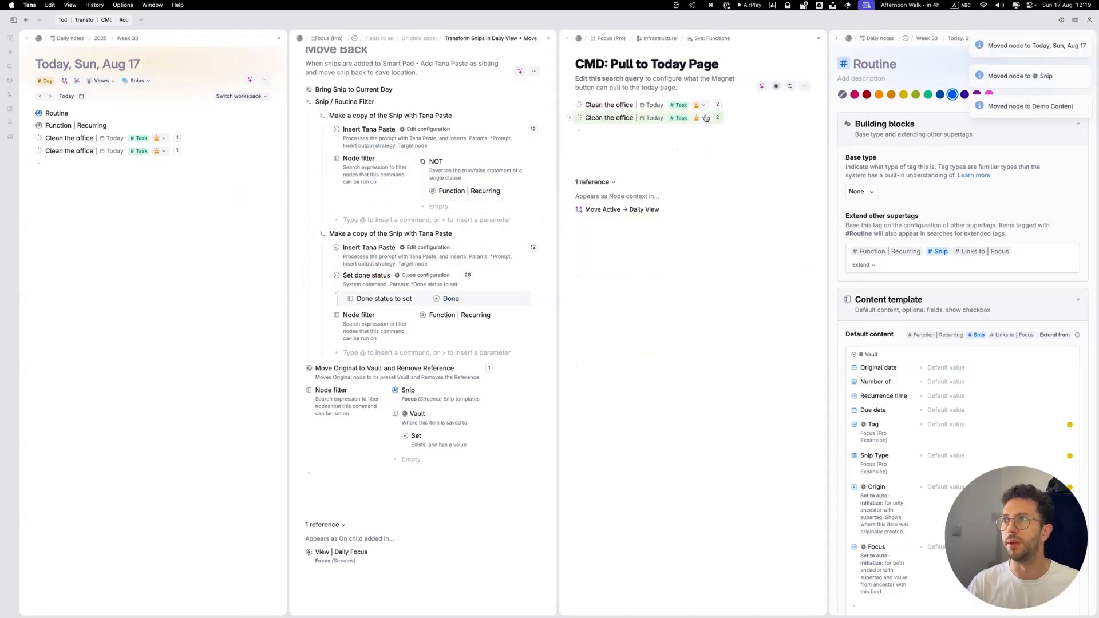
{"action": "left_click", "coordinate": [422, 276]}
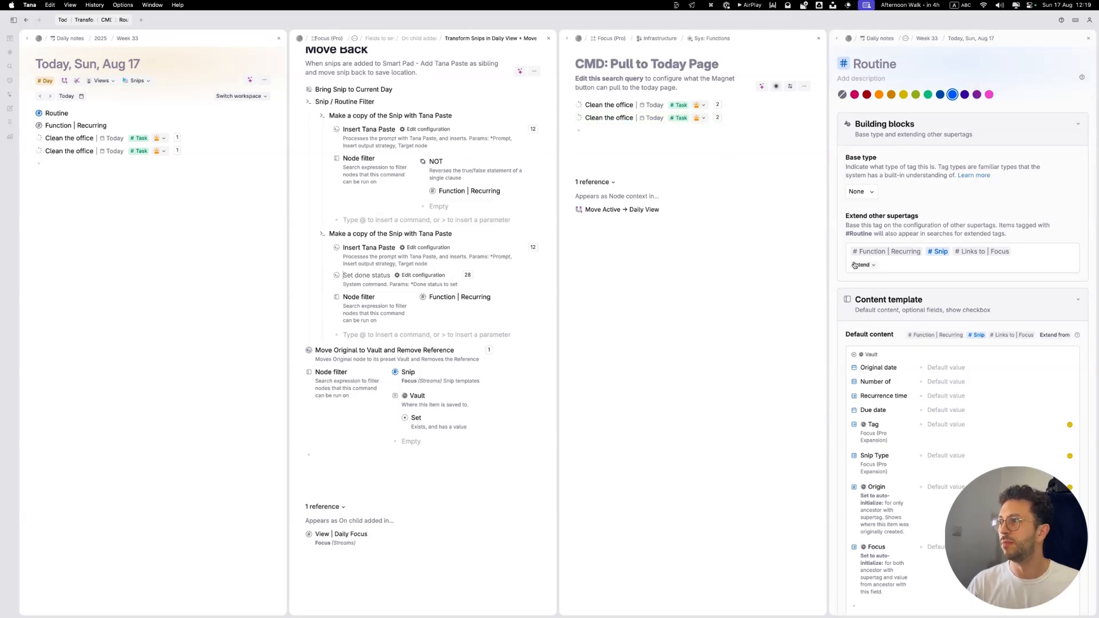
{"action": "key", "text": "super+z"}
{"action": "key", "text": "super+z"}
{"action": "key", "text": "super+z"}
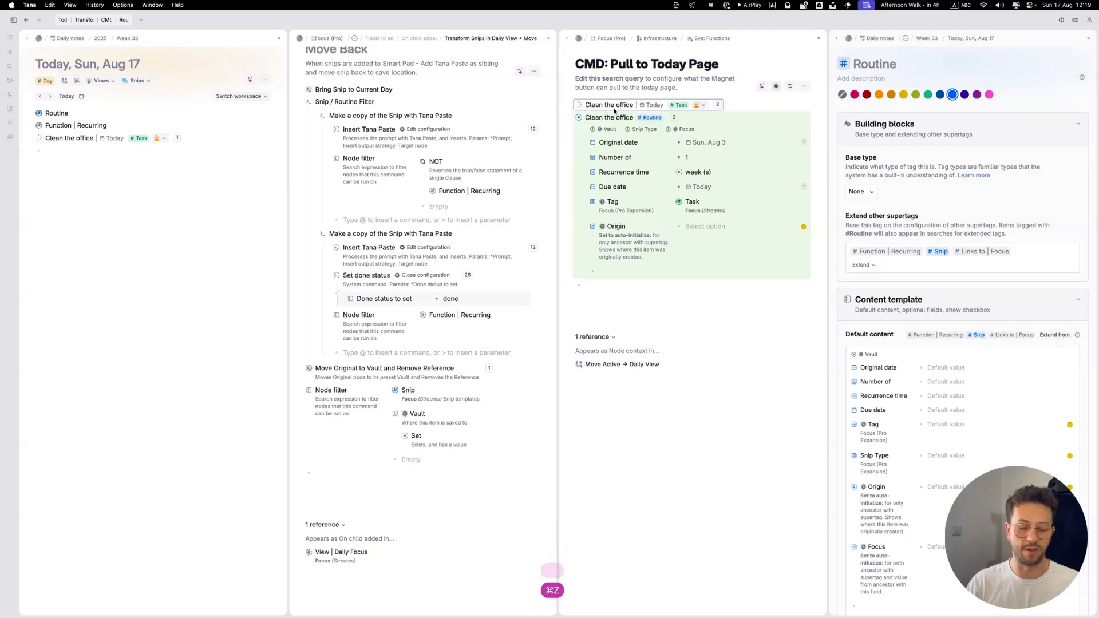
Step: Hard delete the remaining Clean the office task copy on today's page including its references
{"action": "key", "text": "super+k"}
{"action": "type", "text": "hard"}
{"action": "key", "text": "shift+Return"}
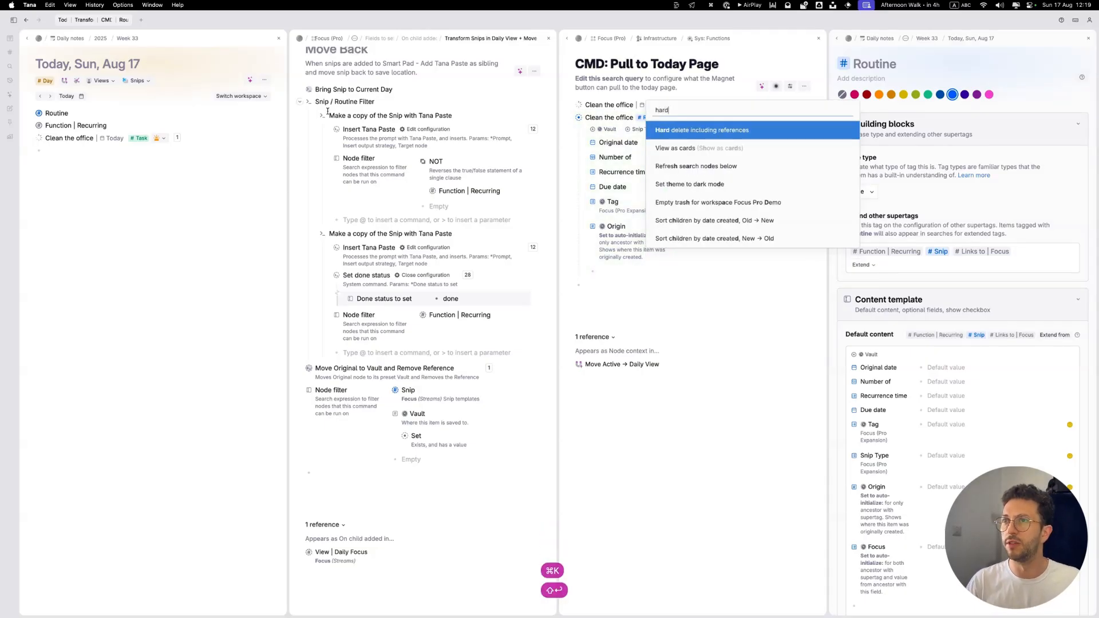
{"action": "left_click", "coordinate": [93, 139]}
{"action": "key", "text": "super+k"}
{"action": "type", "text": "hard"}
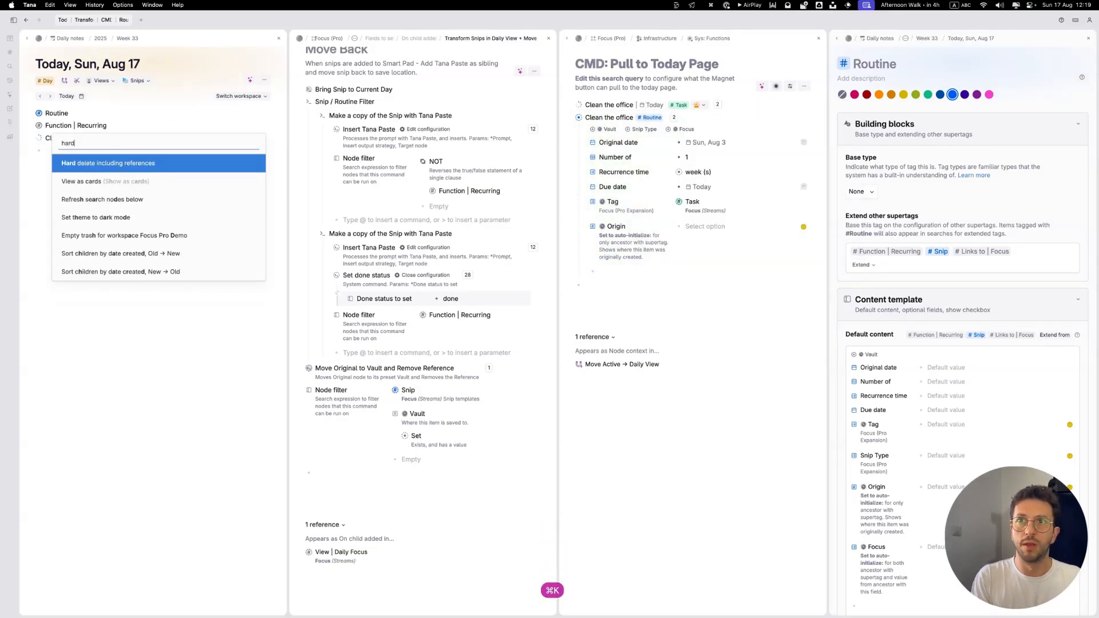
{"action": "key", "text": "shift+Return"}
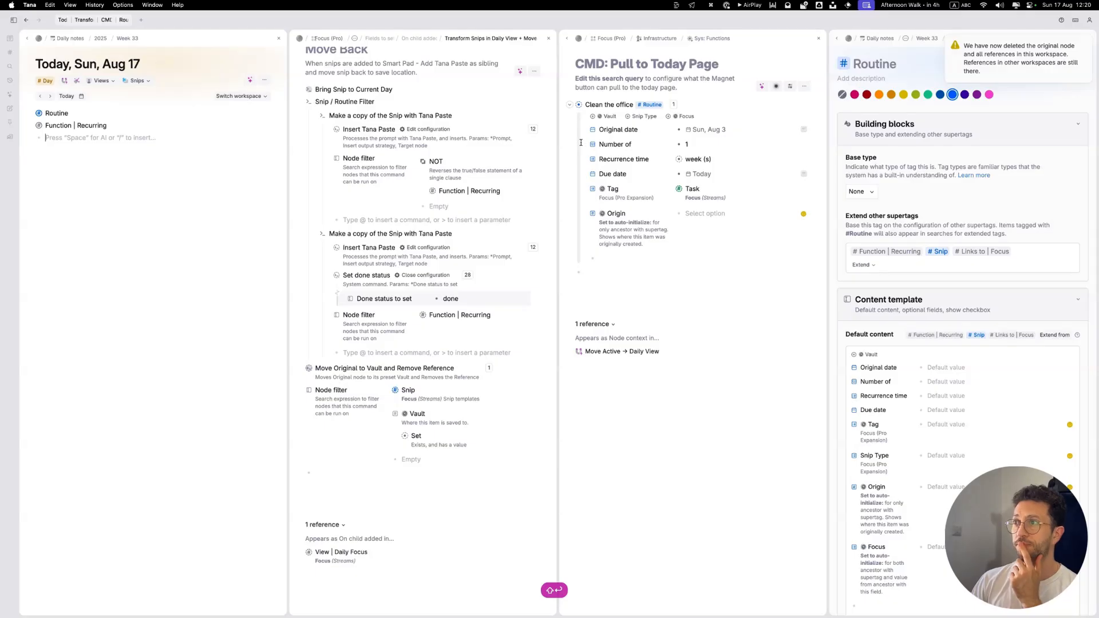
Step: Run the command that brings all active tasks to the Daily View and close the Transform Snips command page
{"action": "left_click", "coordinate": [569, 104]}
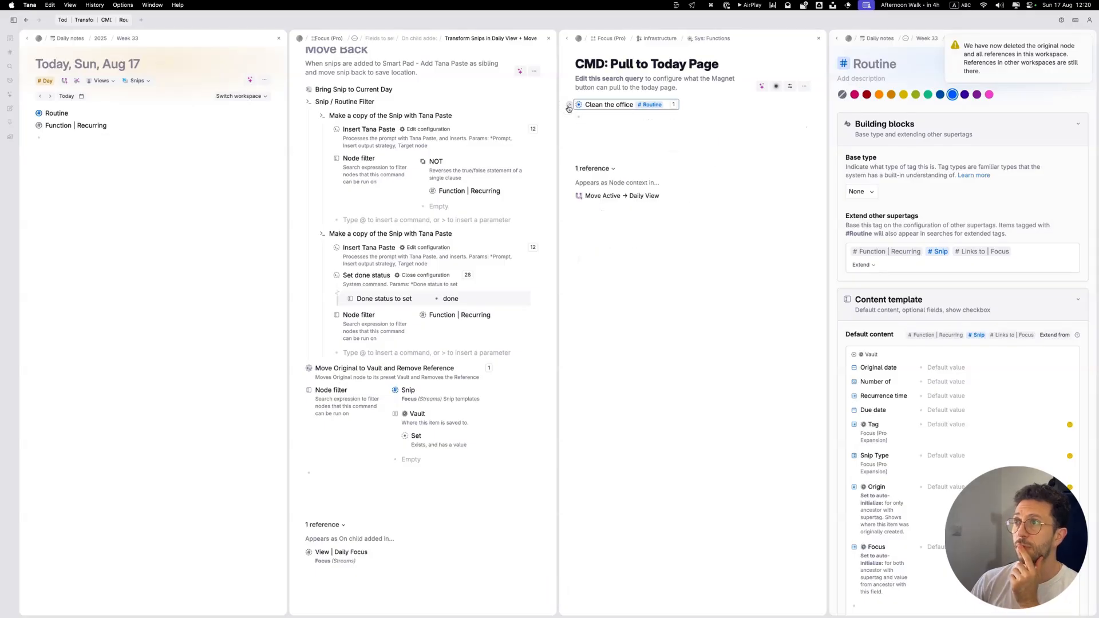
{"action": "left_click", "coordinate": [65, 83]}
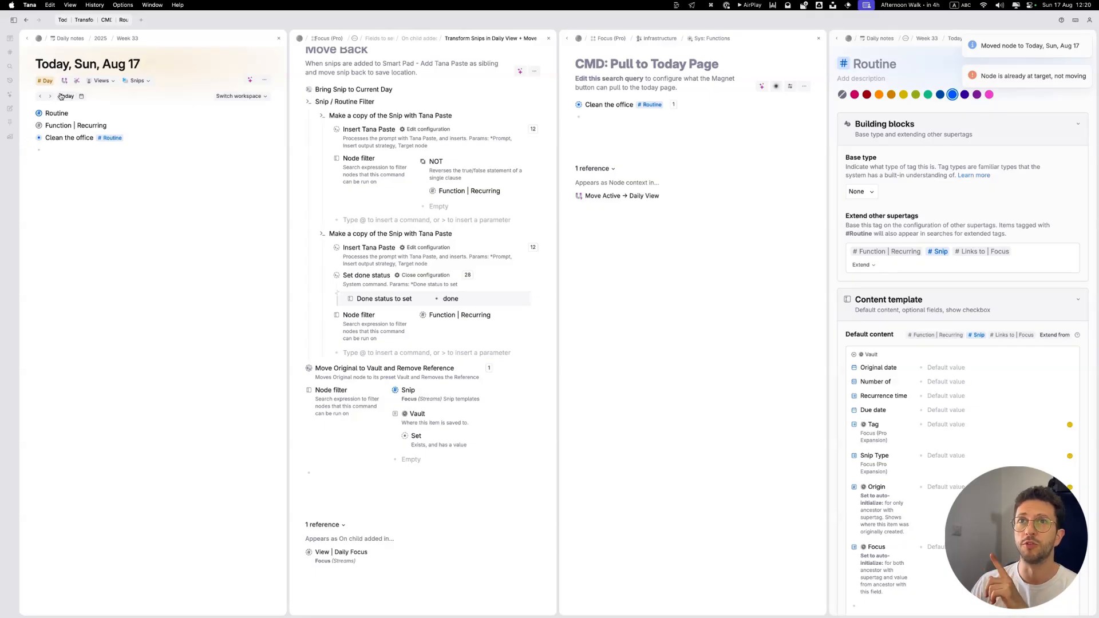
{"action": "left_click", "coordinate": [548, 38]}
Step: Open the Move Active → Daily View command beside today's page and examine its Run commands on all children settings
{"action": "left_click", "coordinate": [60, 80]}
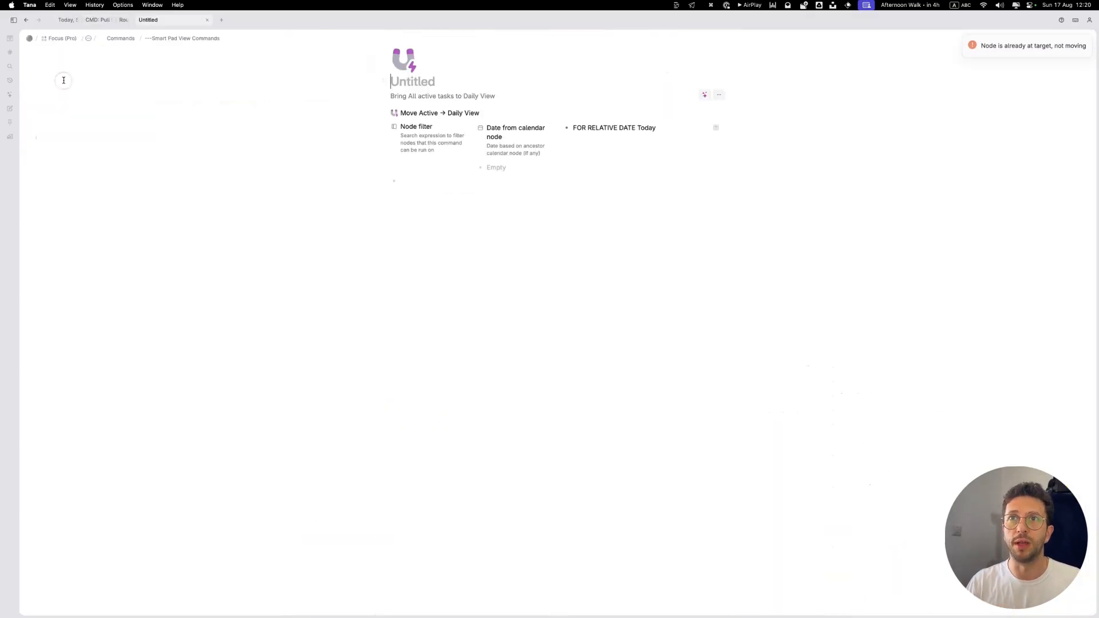
{"action": "key", "text": "super+bracketleft"}
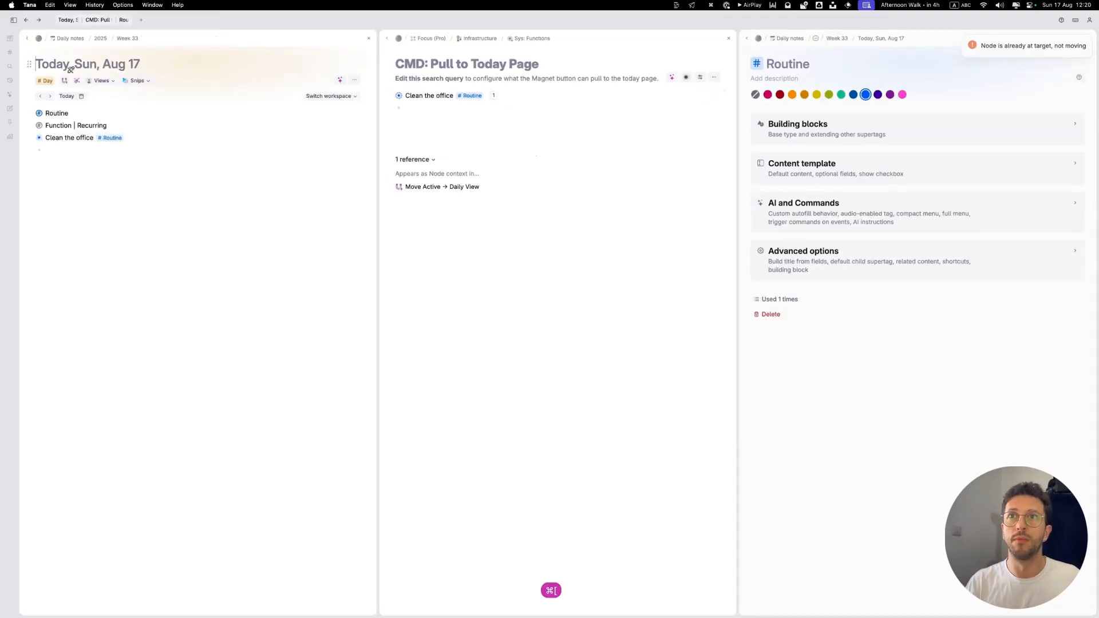
{"action": "left_click", "coordinate": [64, 81]}
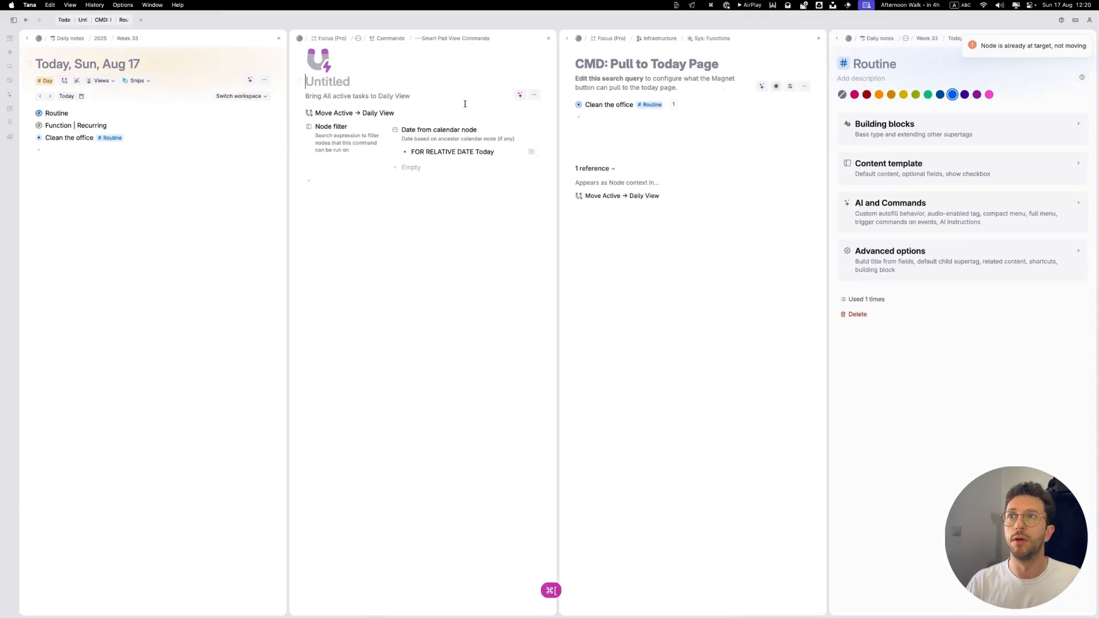
{"action": "left_click", "coordinate": [310, 115]}
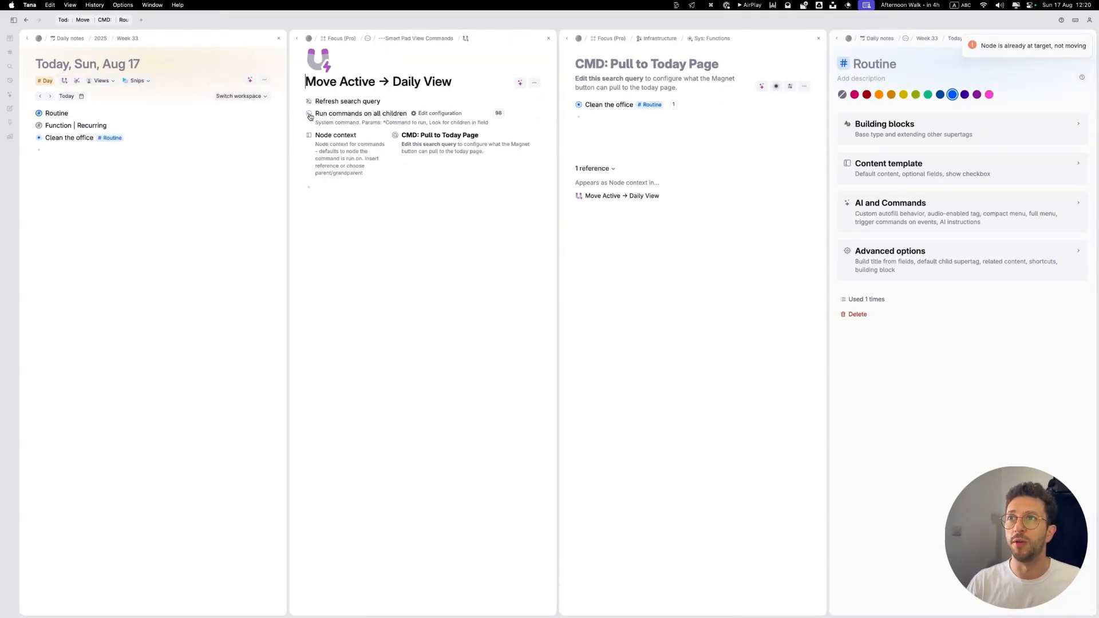
{"action": "left_click", "coordinate": [413, 114]}
{"action": "left_click", "coordinate": [418, 114]}
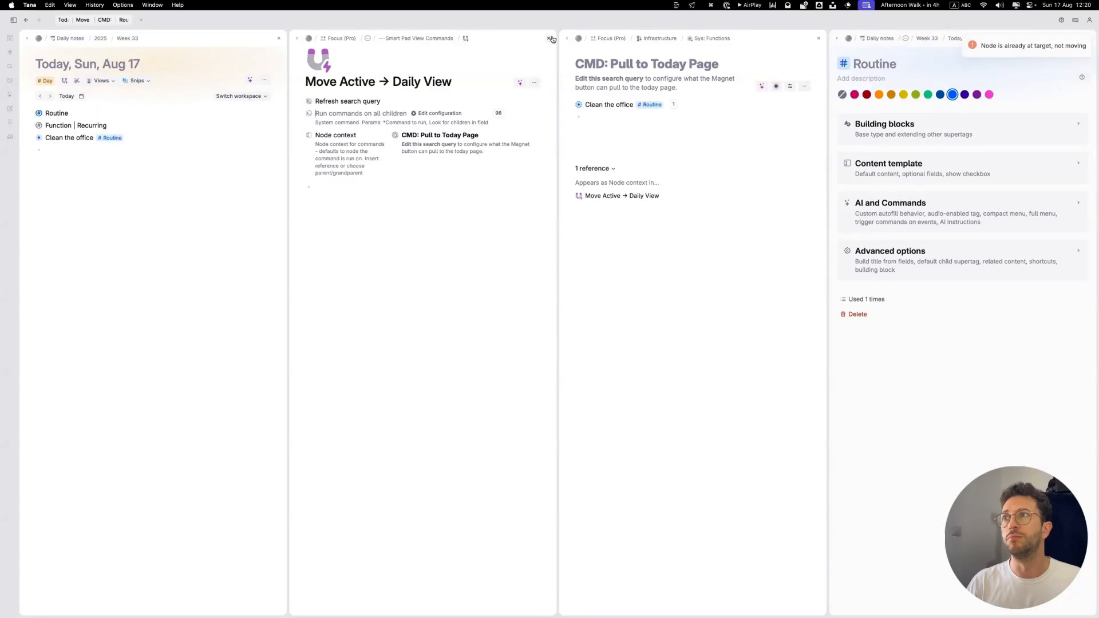
{"action": "left_click", "coordinate": [548, 38]}
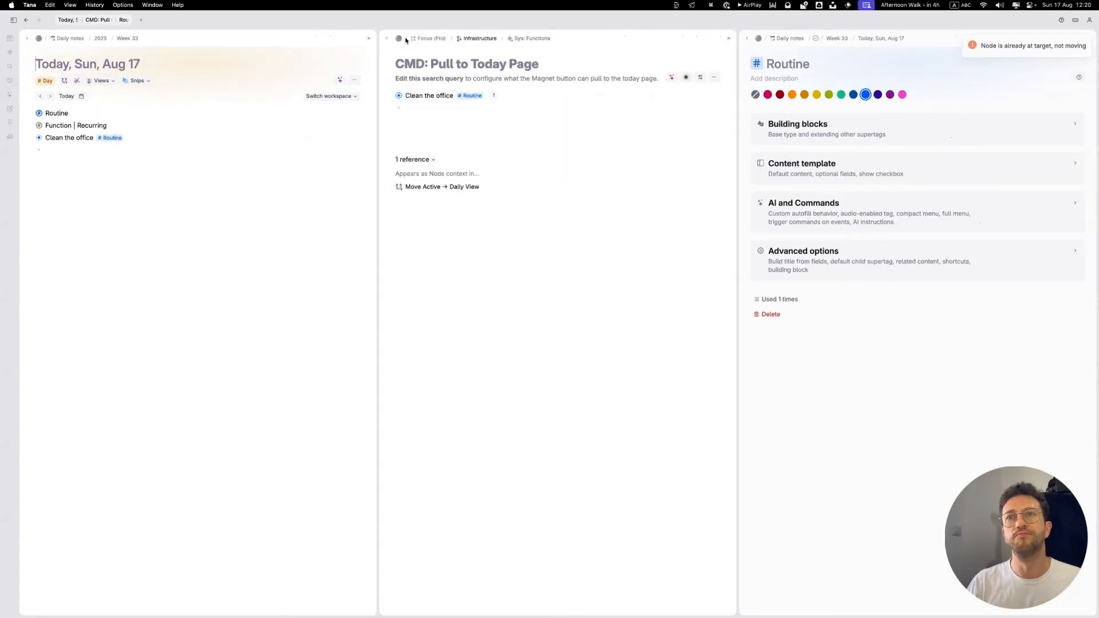
Step: Open the Transform Snips in Daily View + Move Back command alongside, via On child added in the configuration of today's node
{"action": "left_click", "coordinate": [129, 63]}
{"action": "key", "text": "super+k"}
{"action": "type", "text": "conf"}
{"action": "key", "text": "Return"}
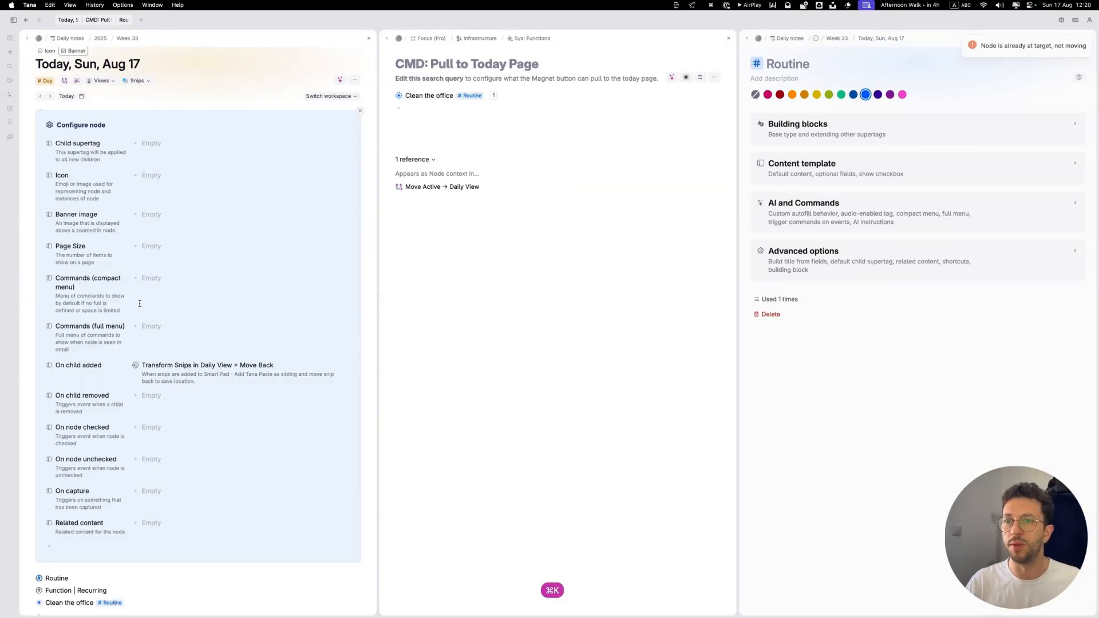
{"action": "left_click", "coordinate": [135, 365]}
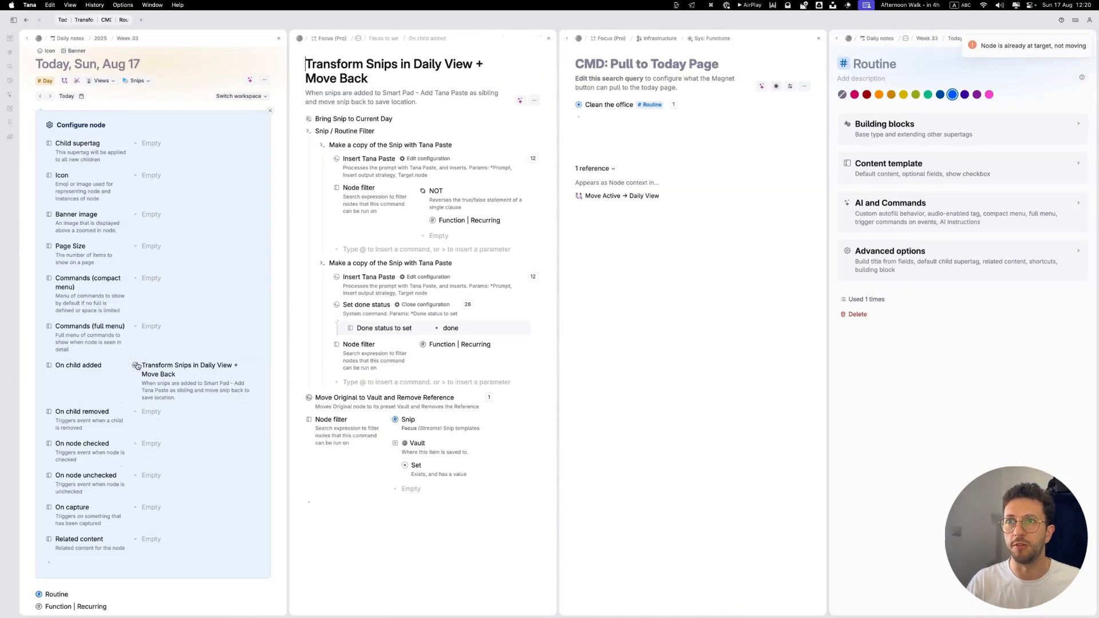
{"action": "left_click", "coordinate": [269, 111]}
Step: Collapse the Snip / Routine Filter commands and expand Bring Snip to Current Day to show its node filter
{"action": "key", "text": "super+Up"}
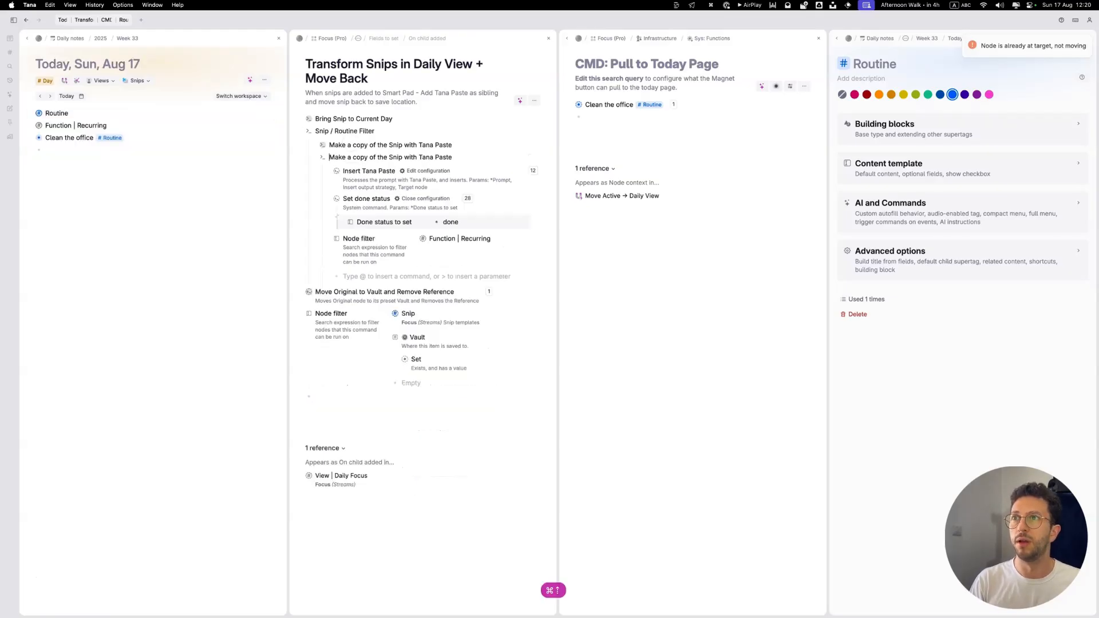
{"action": "key", "text": "super+Up"}
{"action": "key", "text": "super+Up"}
{"action": "key", "text": "Up"}
{"action": "key", "text": "super+Down"}
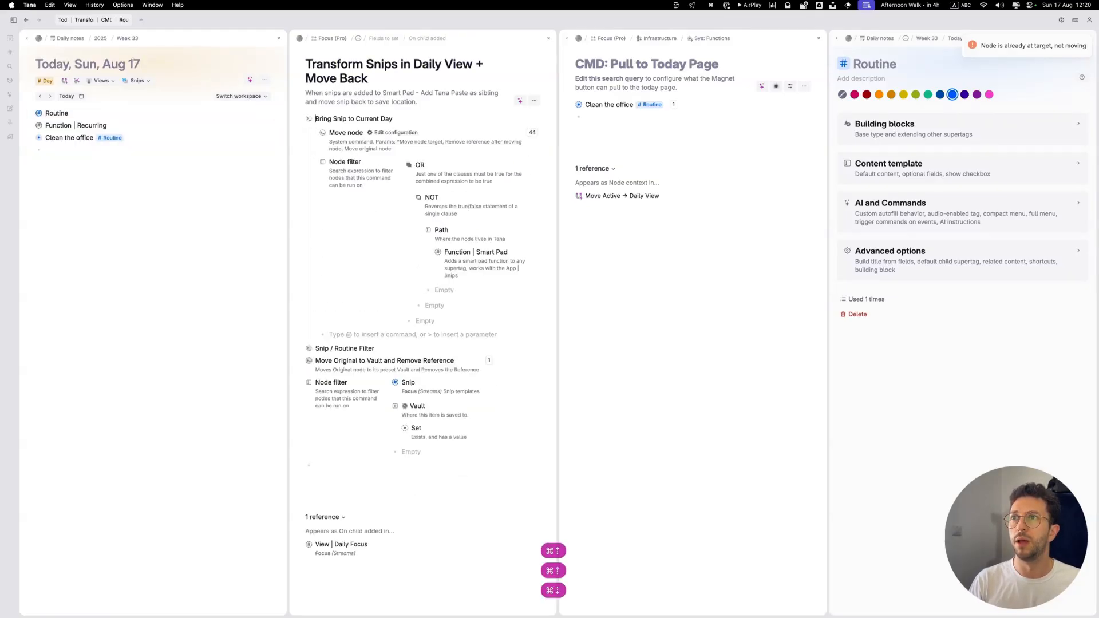
Step: Add a NOT clause with a Path condition for the View node to the node filter of Bring Snip to Current Day
{"action": "left_click", "coordinate": [424, 321]}
{"action": "type", "text": "NOT"}
{"action": "key", "text": "Return"}
{"action": "type", "text": "#"}
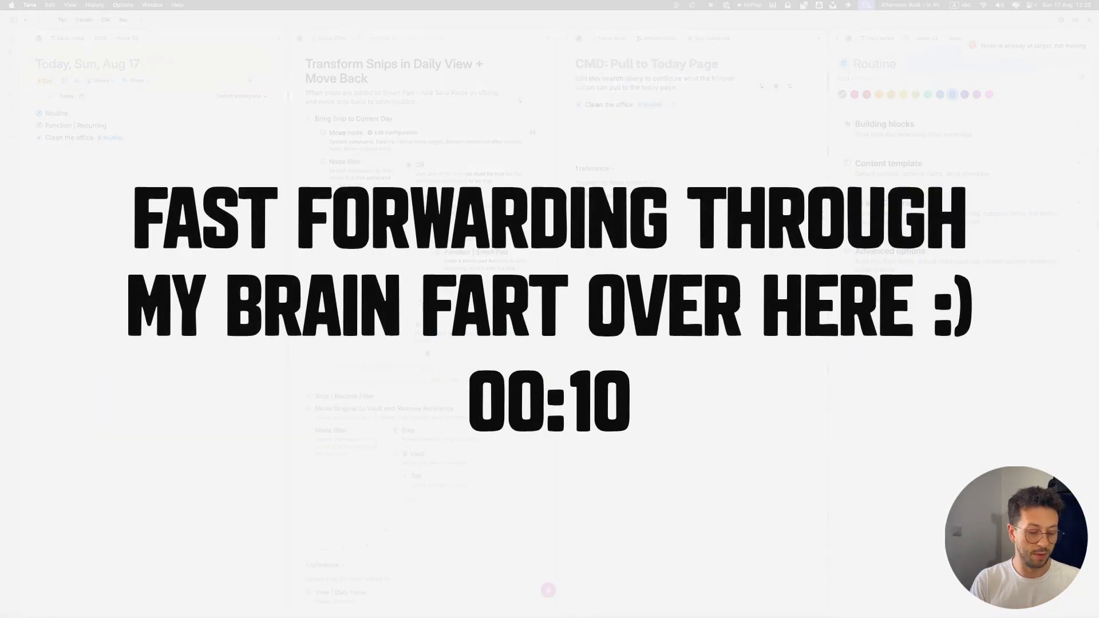
{"action": "key", "text": "BackSpace"}
{"action": "type", "text": "Path"}
{"action": "key", "text": "Return"}
{"action": "type", "text": "View"}
{"action": "key", "text": "Return"}
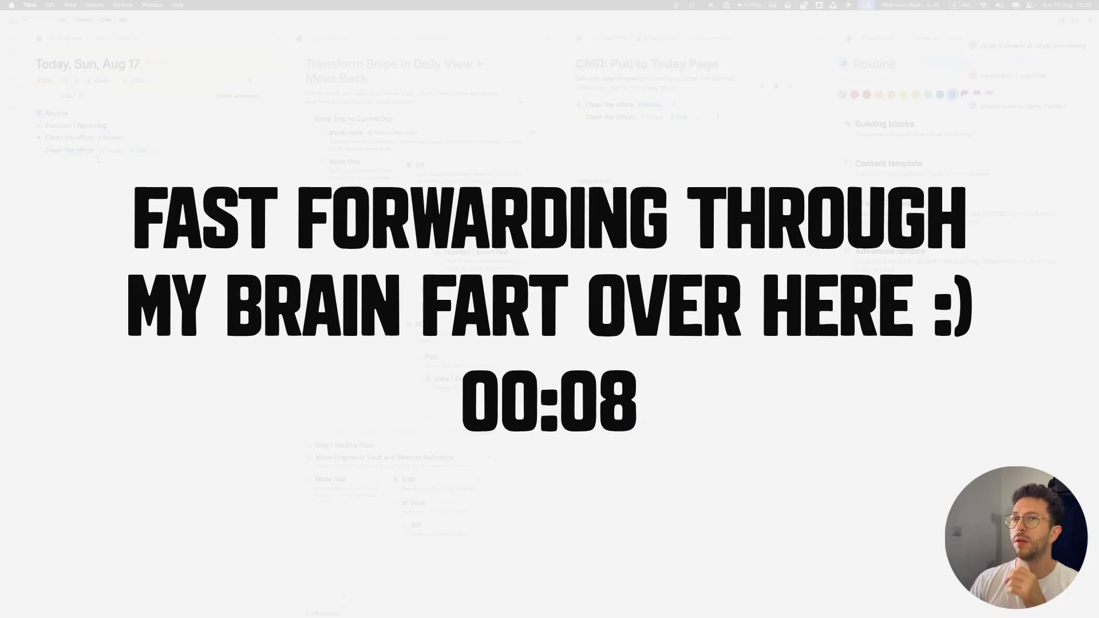
Step: Undo the last test pull and change the second NOT clause's Path condition to Owner node in Bring Snip to Current Day's node filter
{"action": "key", "text": "super+z"}
{"action": "key", "text": "super+z"}
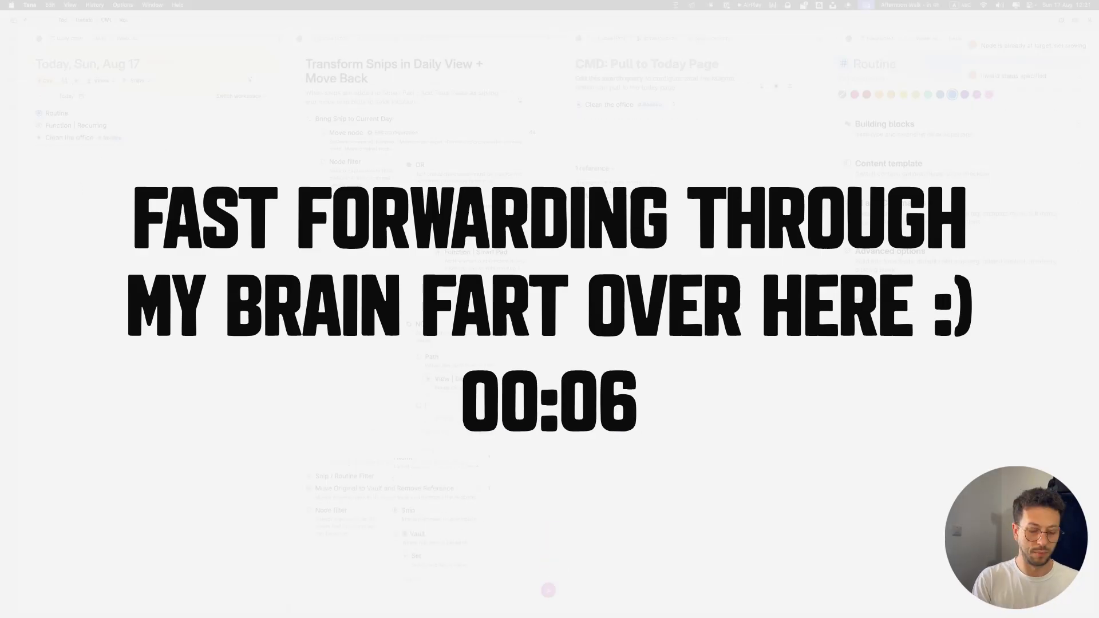
{"action": "type", "text": "Owner node"}
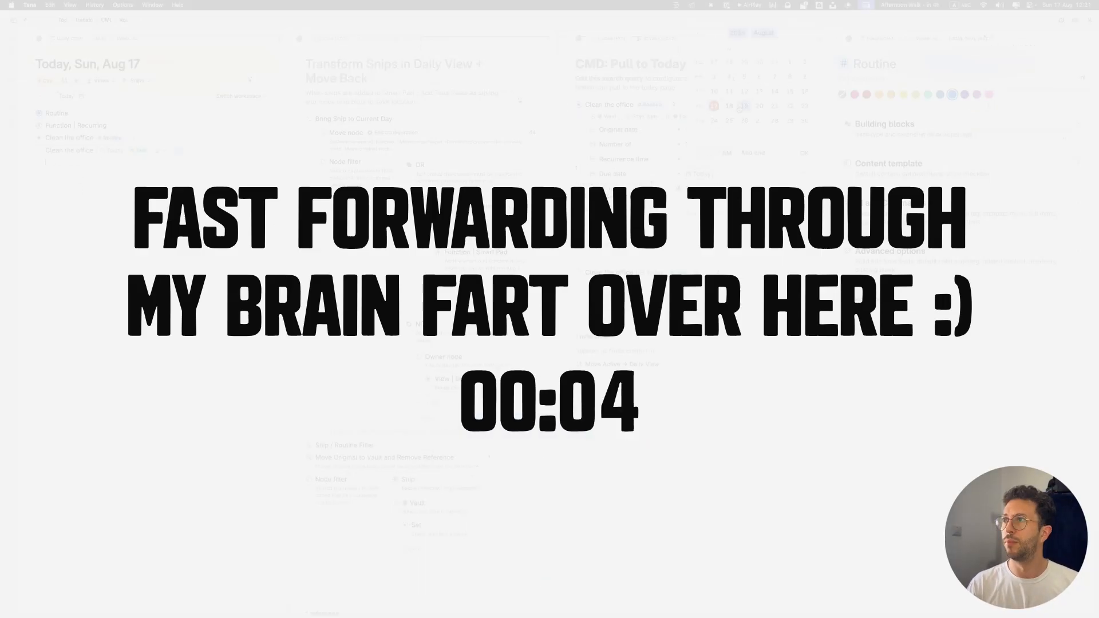
Step: Undo the test runs that placed Clean the office copies on today's page, and close tomorrow's page
{"action": "key", "text": "super+z"}
{"action": "key", "text": "super+z"}
{"action": "key", "text": "super+z"}
{"action": "key", "text": "super+z"}
{"action": "key", "text": "super+z"}
{"action": "key", "text": "super+z"}
{"action": "key", "text": "super+z"}
{"action": "key", "text": "super+z"}
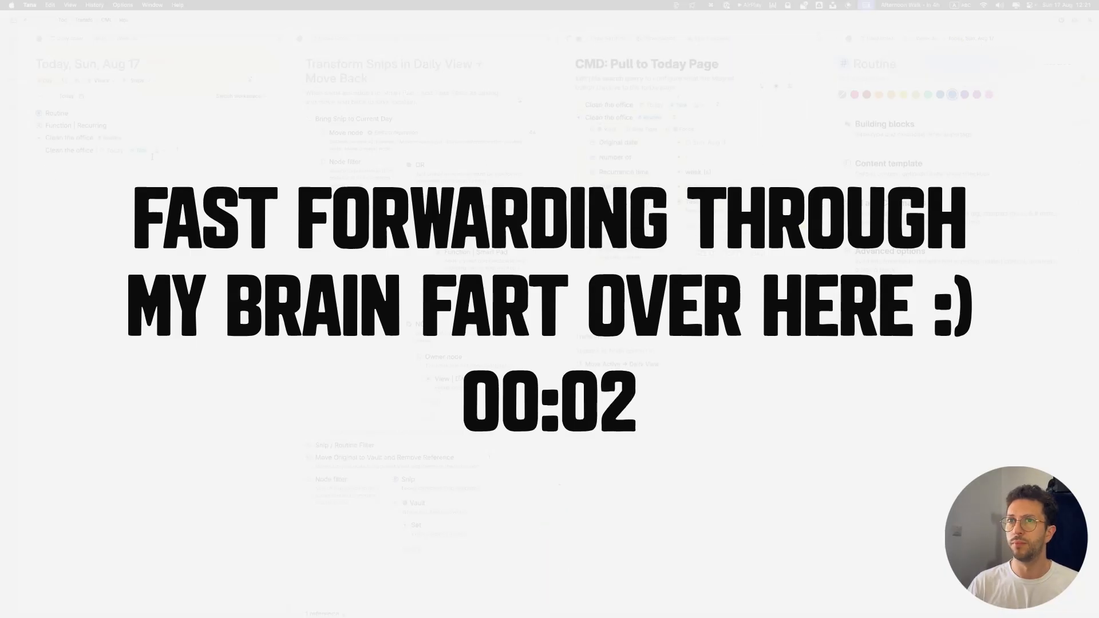
{"action": "key", "text": "super+k"}
{"action": "key", "text": "super+z"}
{"action": "key", "text": "super+z"}
{"action": "key", "text": "super+z"}
{"action": "key", "text": "super+z"}
{"action": "key", "text": "super+z"}
{"action": "key", "text": "super+z"}
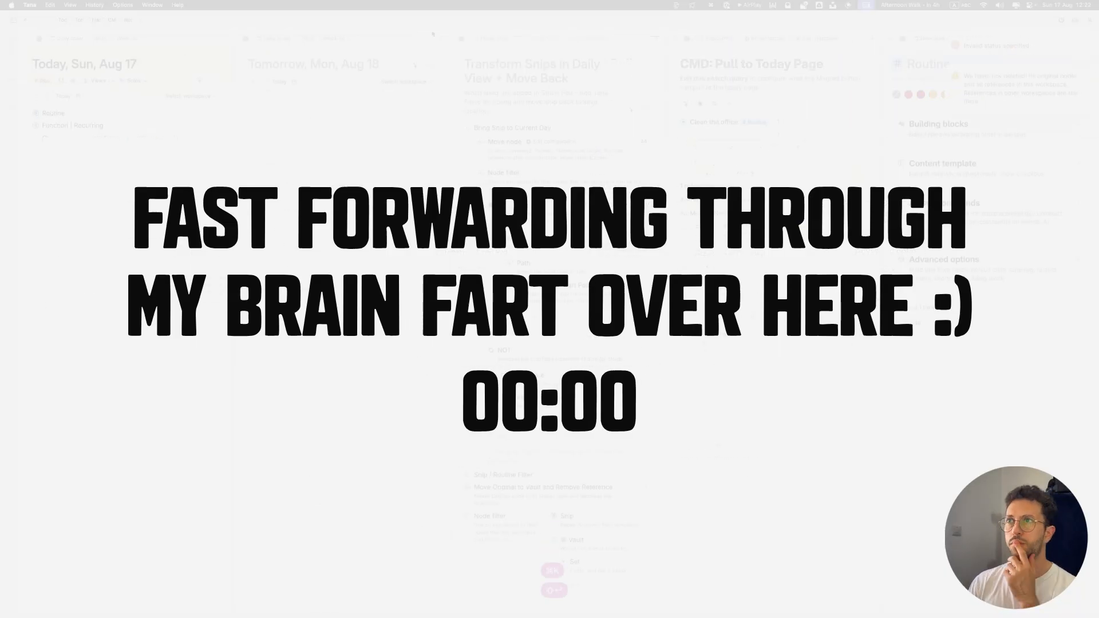
{"action": "left_click", "coordinate": [442, 38]}
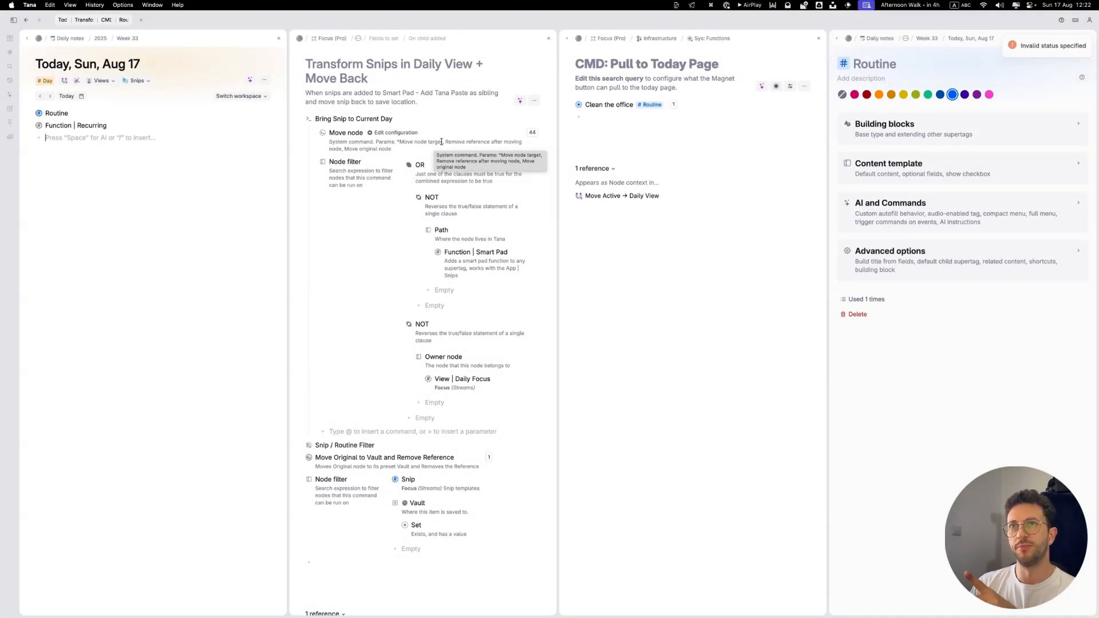
Step: Test the Move Active → Daily View command on today's page and undo the result
{"action": "left_click", "coordinate": [65, 83]}
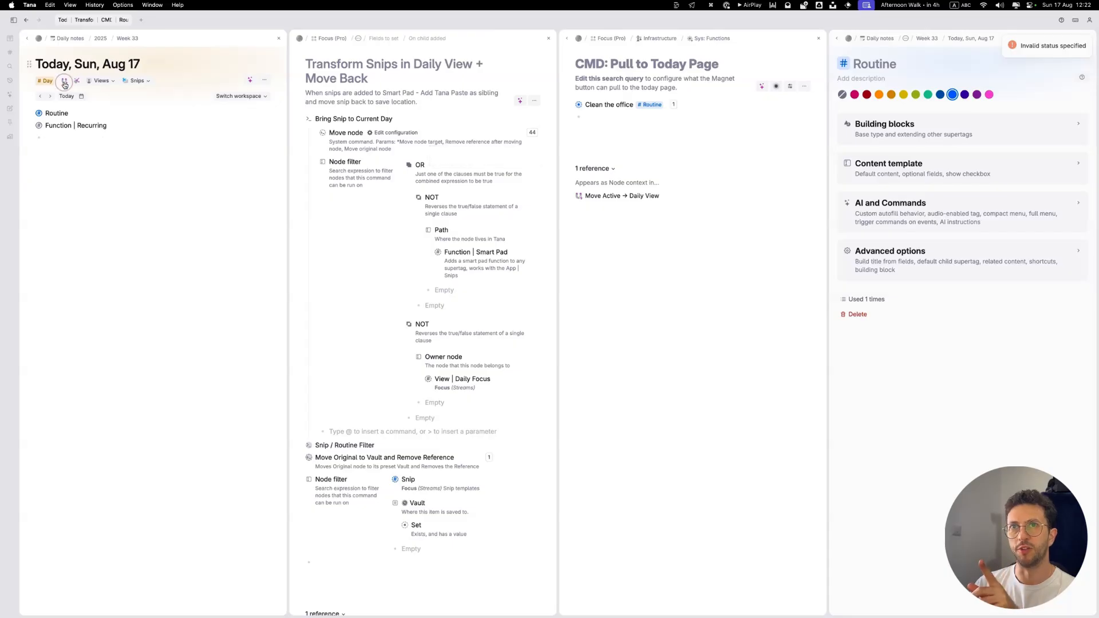
{"action": "key", "text": "super+z"}
{"action": "key", "text": "super+z"}
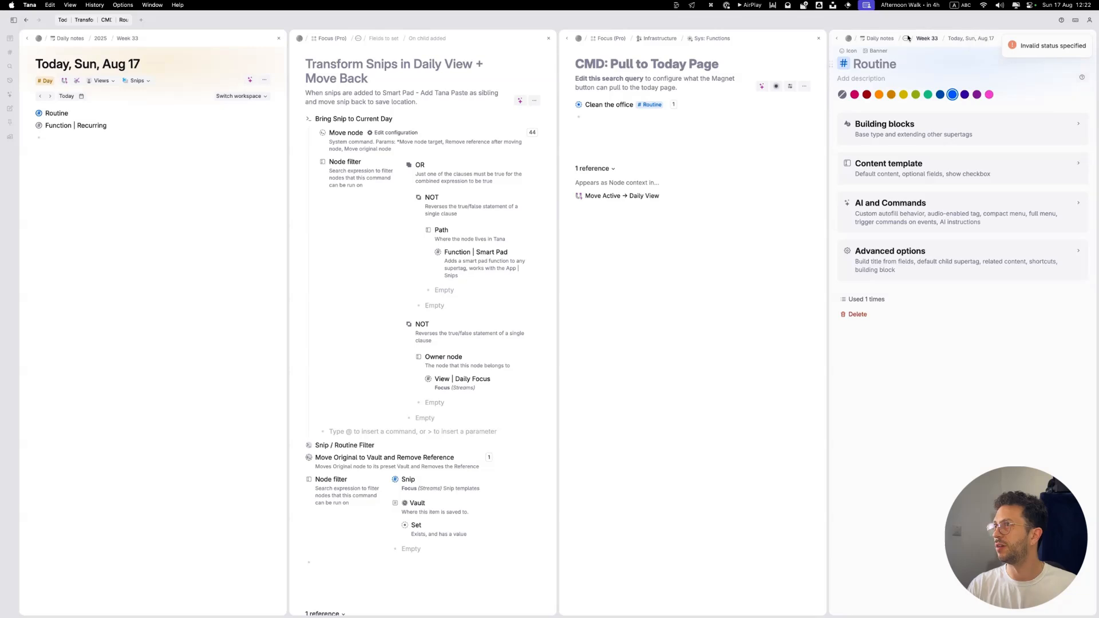
Step: Expand the Clean the office routine in the CMD: Pull to Today Page search to check its fields
{"action": "left_click", "coordinate": [184, 135]}
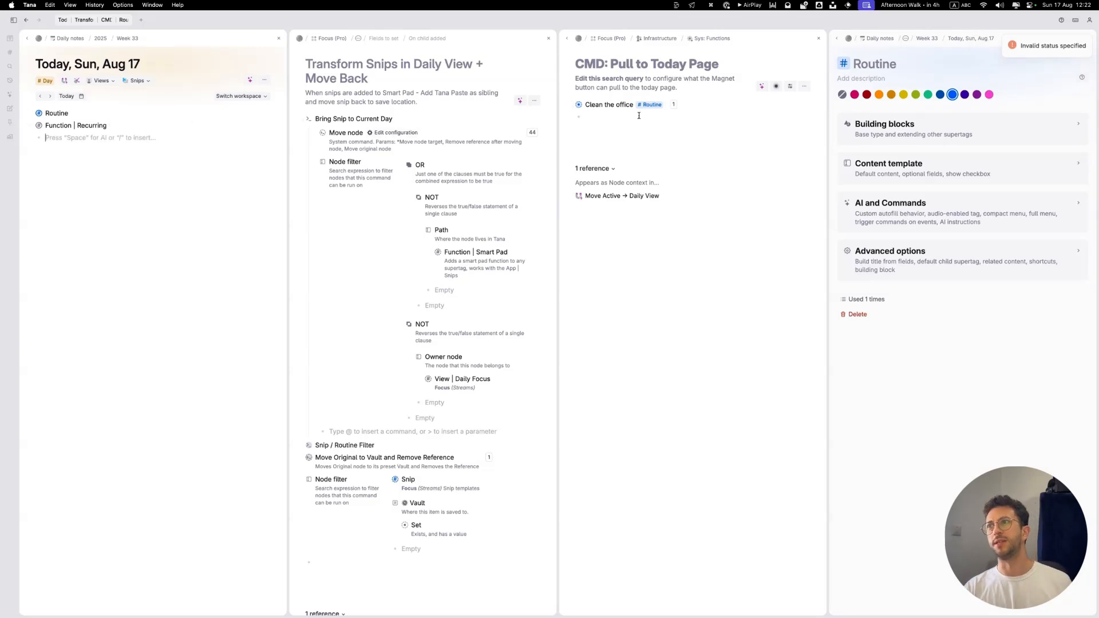
{"action": "left_click", "coordinate": [570, 105]}
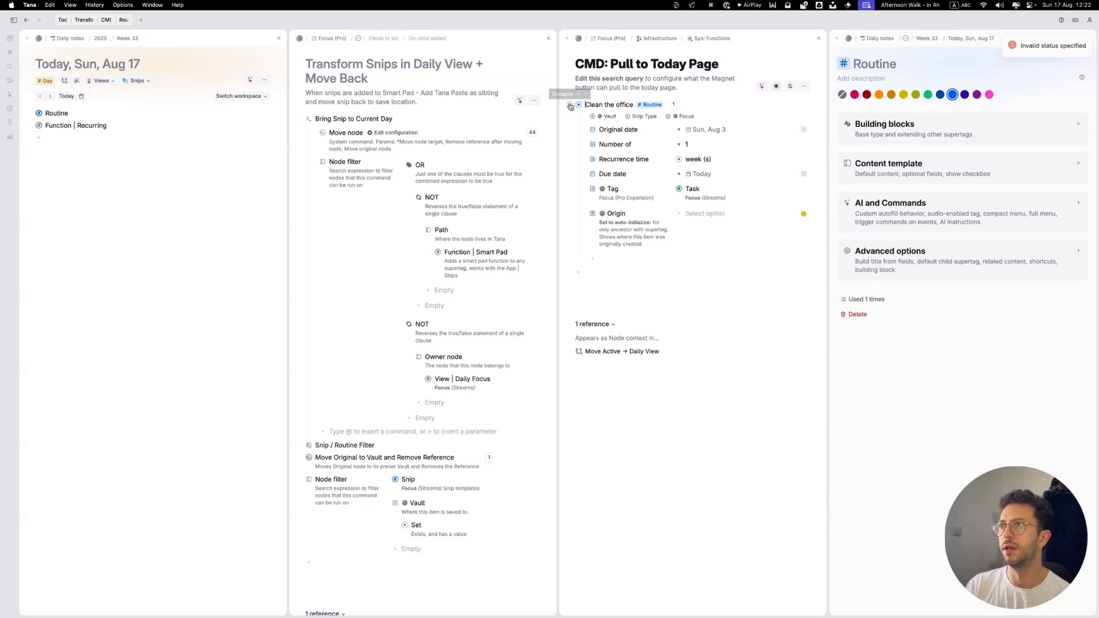
{"action": "left_click", "coordinate": [140, 126]}
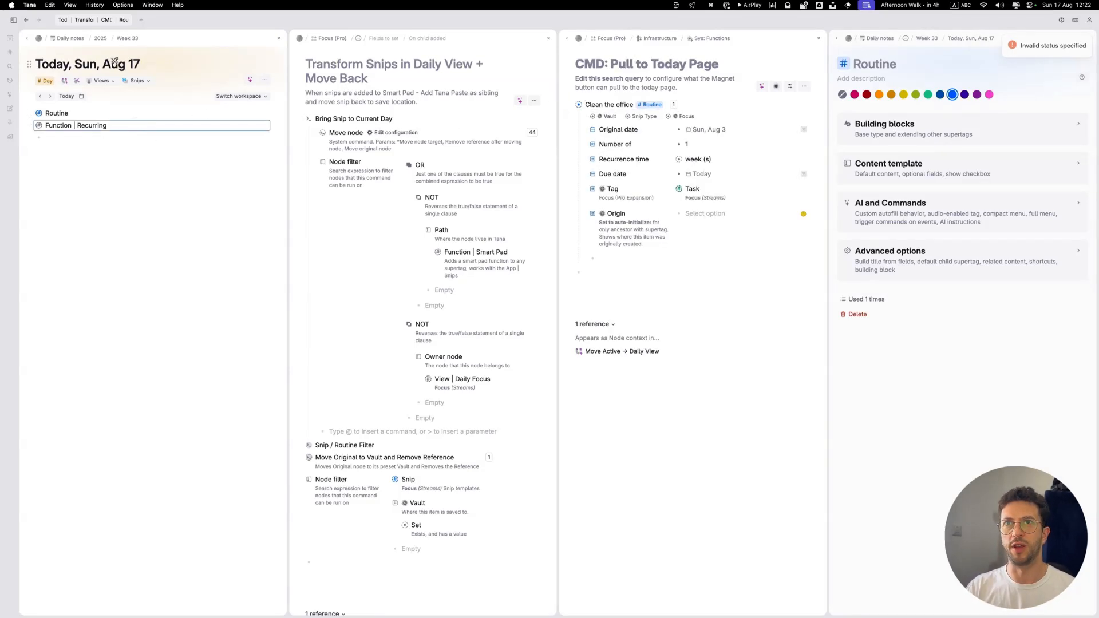
{"action": "left_click", "coordinate": [113, 63]}
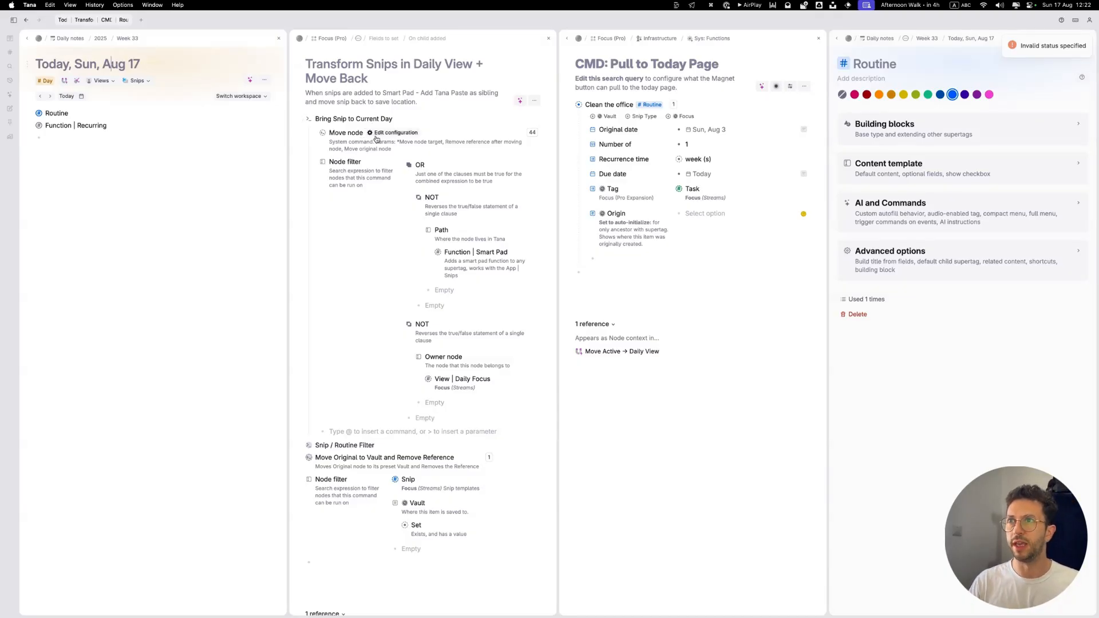
Step: Collapse Bring Snip to Current Day and expand Snip / Routine Filter with both of its Make a copy of the Snip with Tana Paste commands
{"action": "left_click", "coordinate": [299, 119]}
{"action": "left_click", "coordinate": [299, 145]}
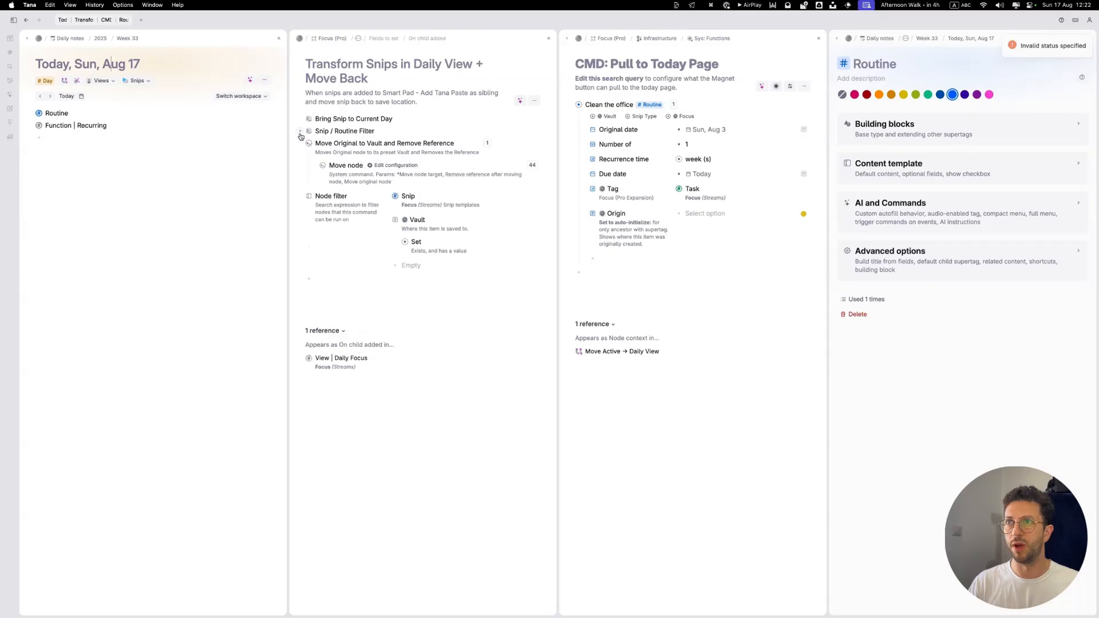
{"action": "left_click", "coordinate": [300, 132]}
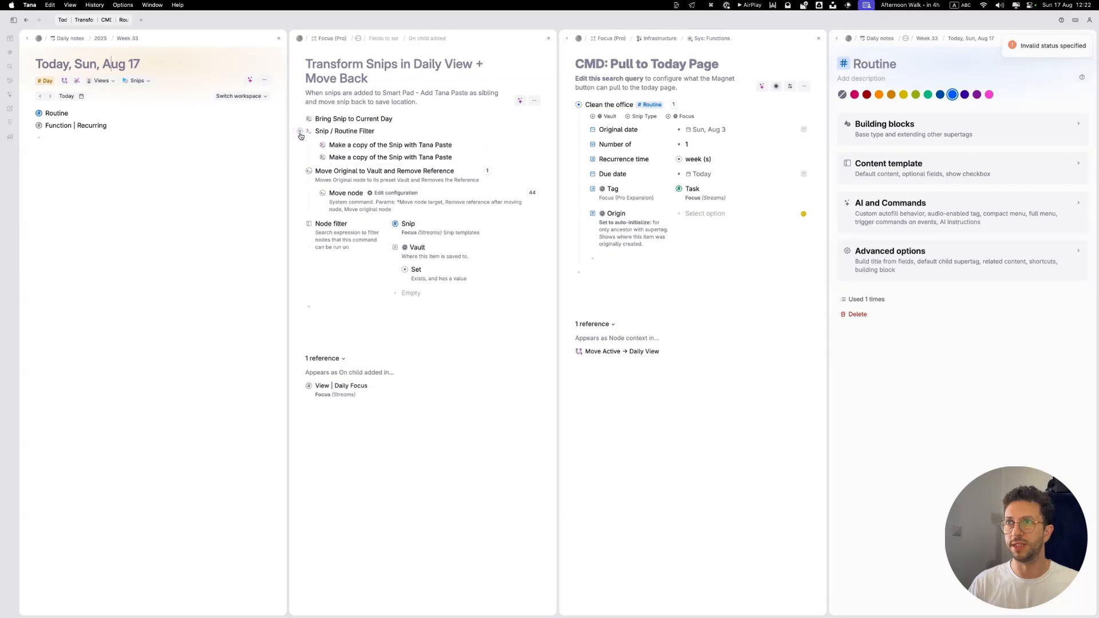
{"action": "left_click", "coordinate": [381, 193]}
{"action": "left_click", "coordinate": [381, 194]}
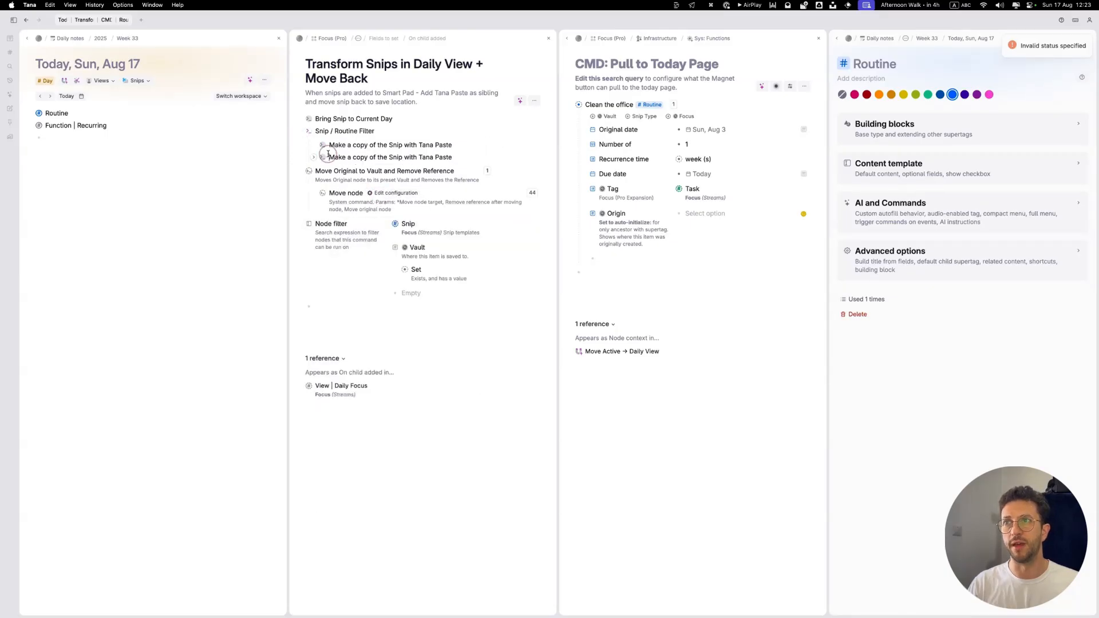
{"action": "key", "text": "shift+Up"}
{"action": "key", "text": "shift+Up"}
{"action": "key", "text": "super+Down"}
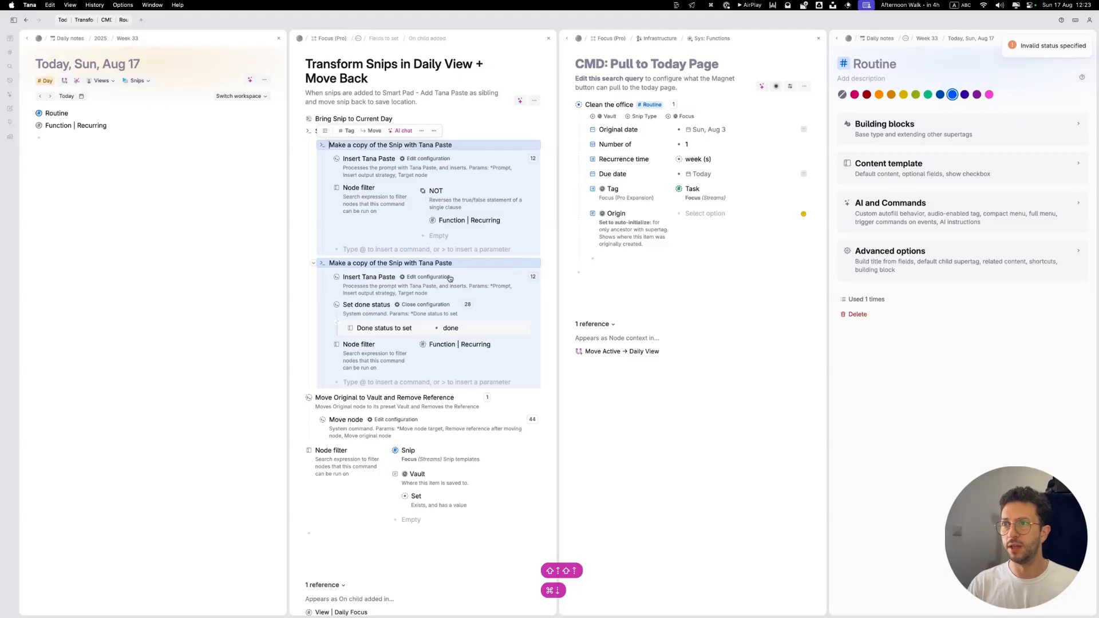
Step: Review the Insert Tana Paste prompts of both Make a copy commands and close their configurations
{"action": "key", "text": "Escape"}
{"action": "left_click", "coordinate": [431, 278]}
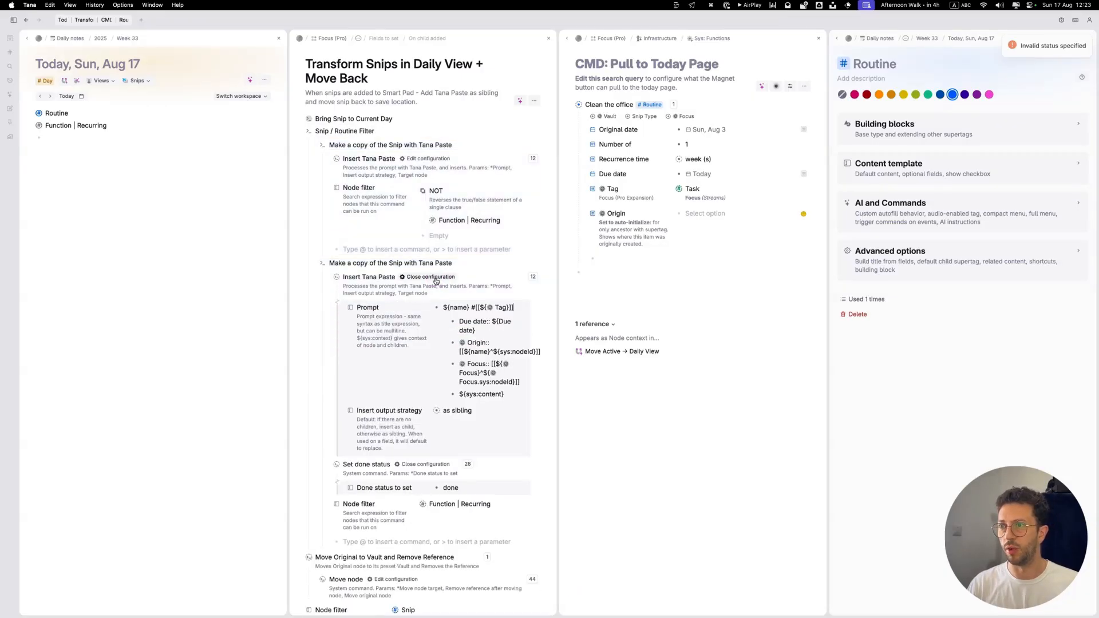
{"action": "left_click", "coordinate": [405, 159]}
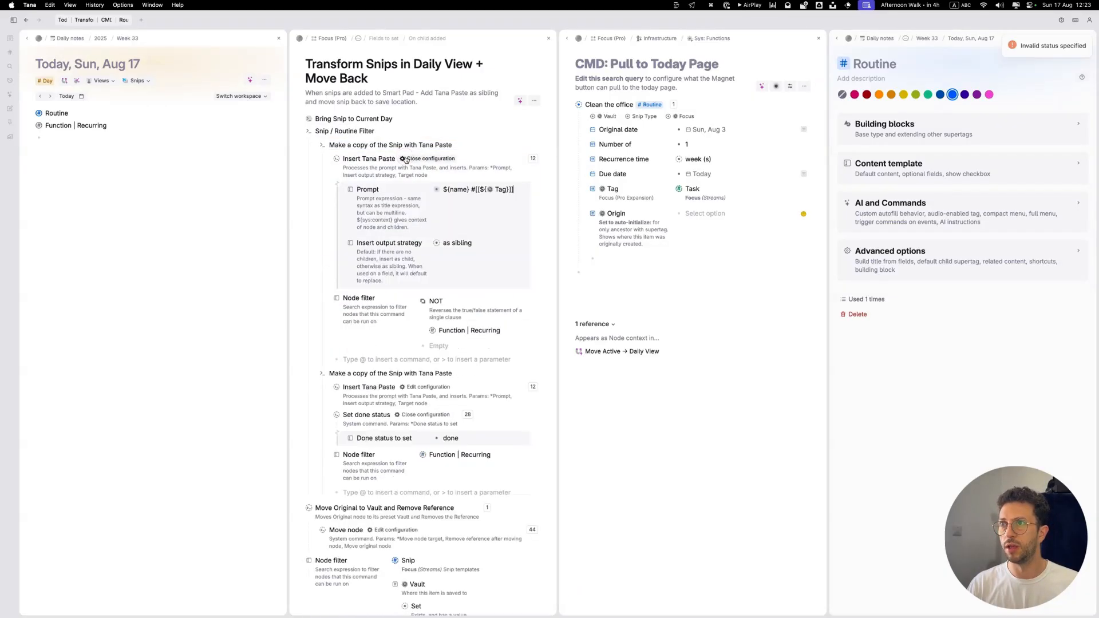
{"action": "left_click", "coordinate": [428, 191]}
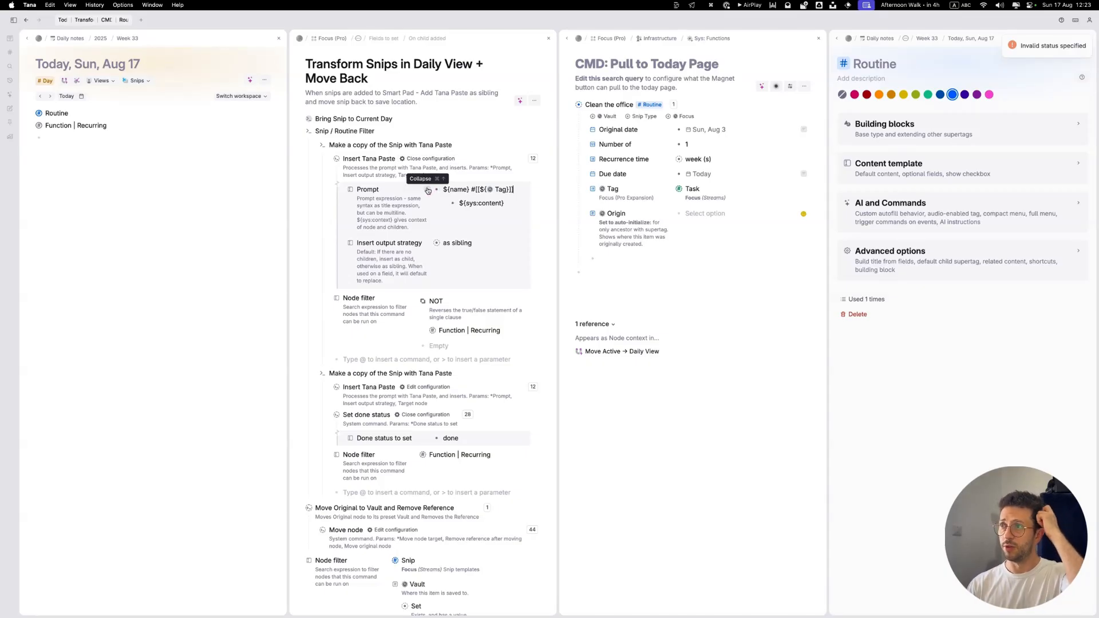
{"action": "left_click", "coordinate": [428, 190]}
{"action": "left_click", "coordinate": [416, 159]}
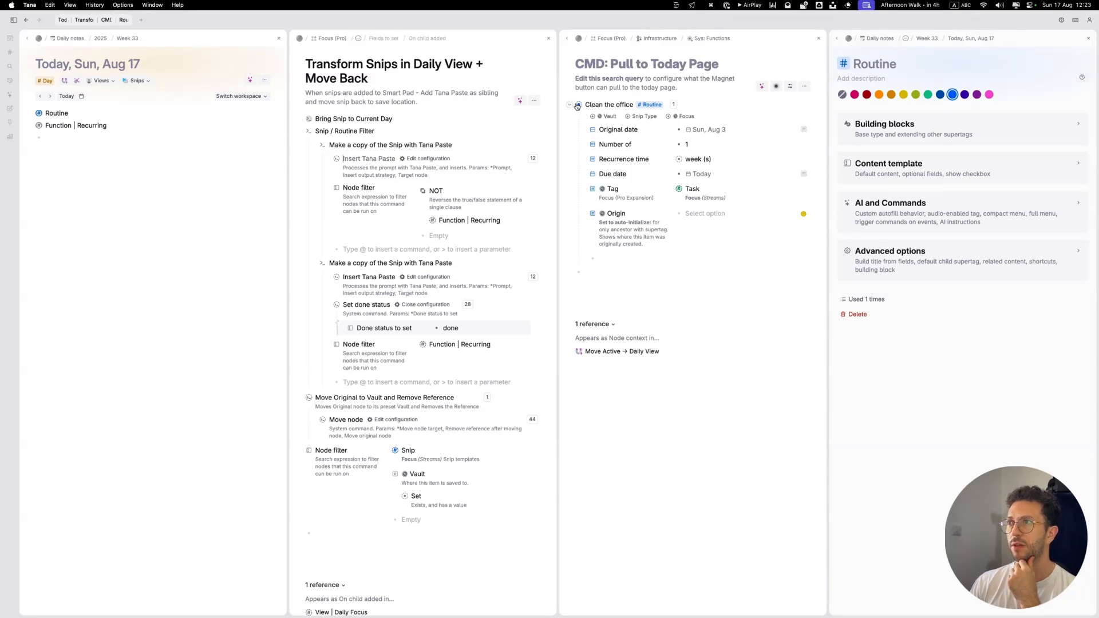
Step: Test placing the Clean the office routine on today's page and undo it
{"action": "left_click_drag", "start_coordinate": [577, 107], "coordinate": [91, 139]}
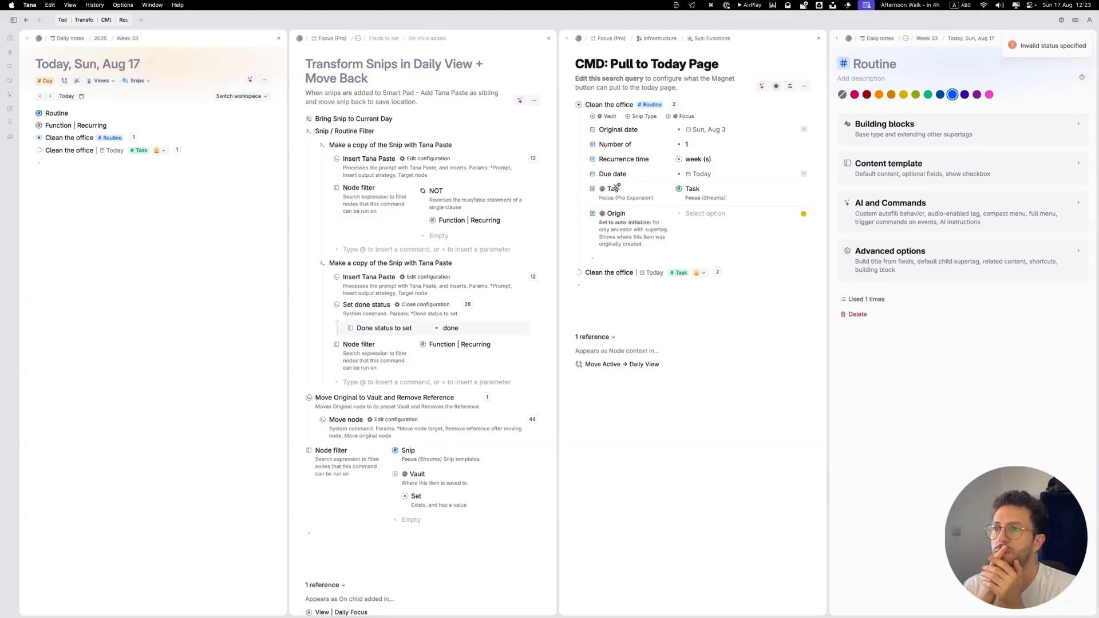
{"action": "key", "text": "cmd+z"}
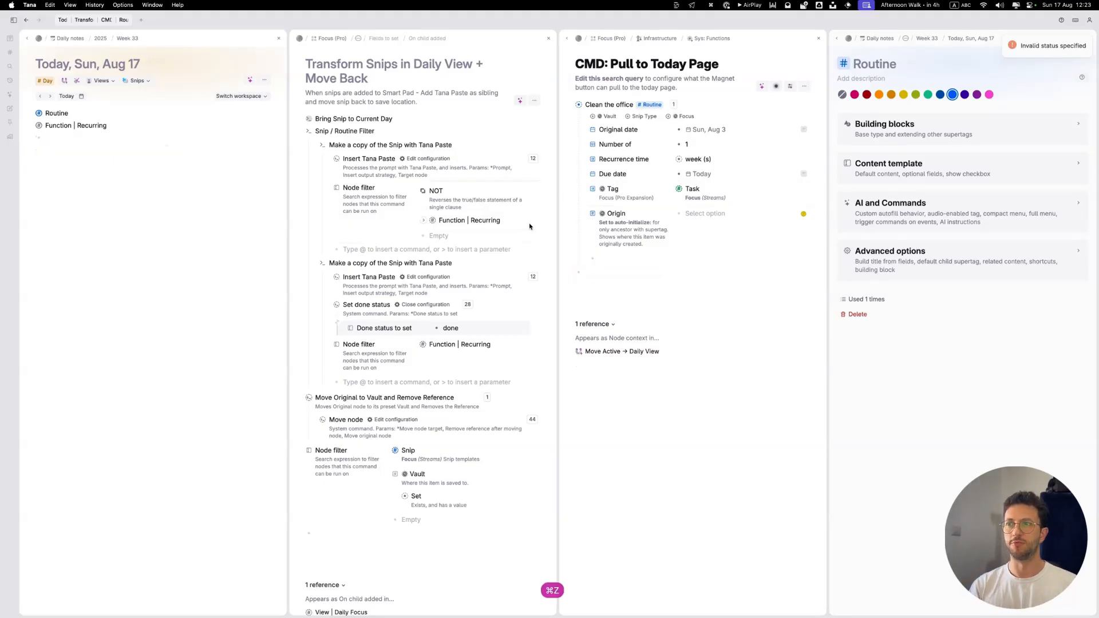
Step: Replace the typed Done status to set value in the recurring Make a copy command with the predefined Done option
{"action": "left_click", "coordinate": [461, 332]}
{"action": "key", "text": "super+a"}
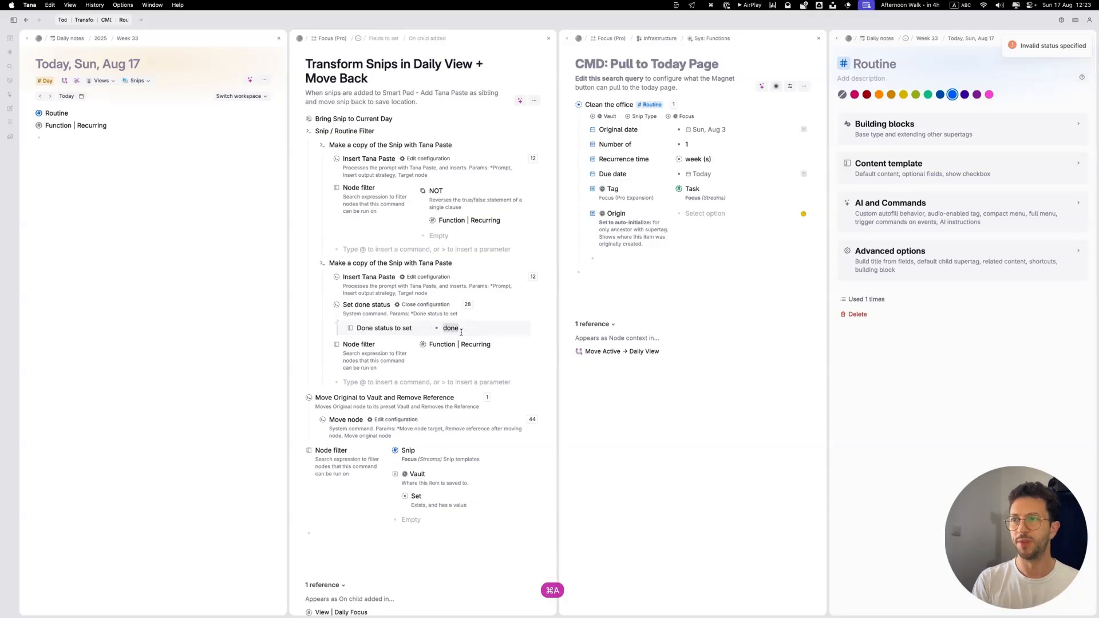
{"action": "key", "text": "BackSpace"}
{"action": "key", "text": "space"}
{"action": "key", "text": "Down"}
{"action": "key", "text": "Return"}
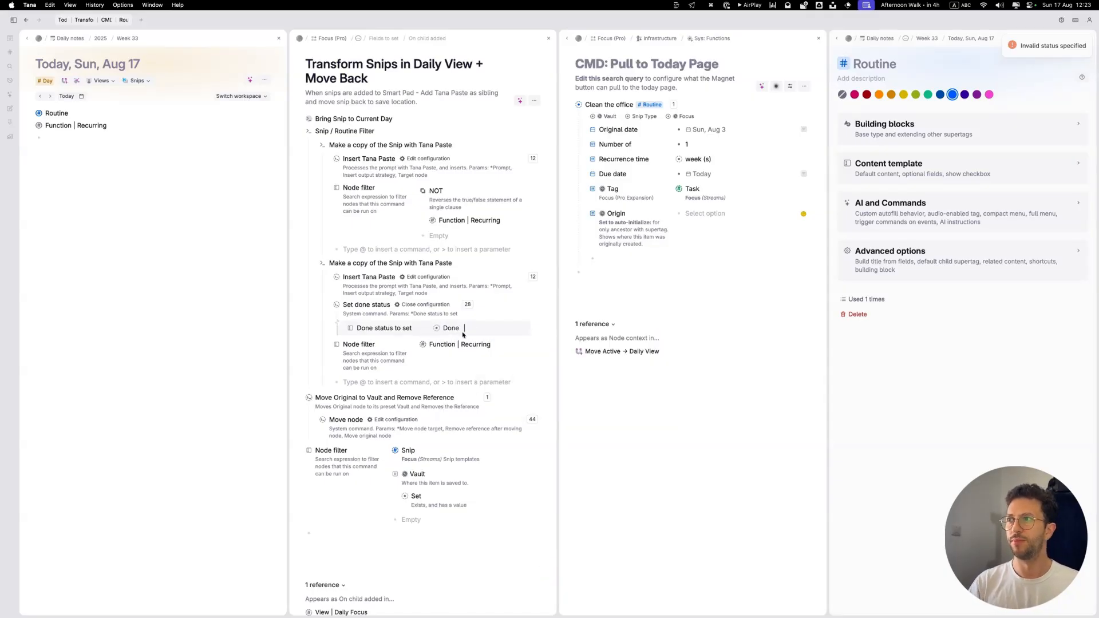
Step: Run the Move Active → Daily View command on today's page, and check the alternative options for Done status to set
{"action": "left_click", "coordinate": [61, 81]}
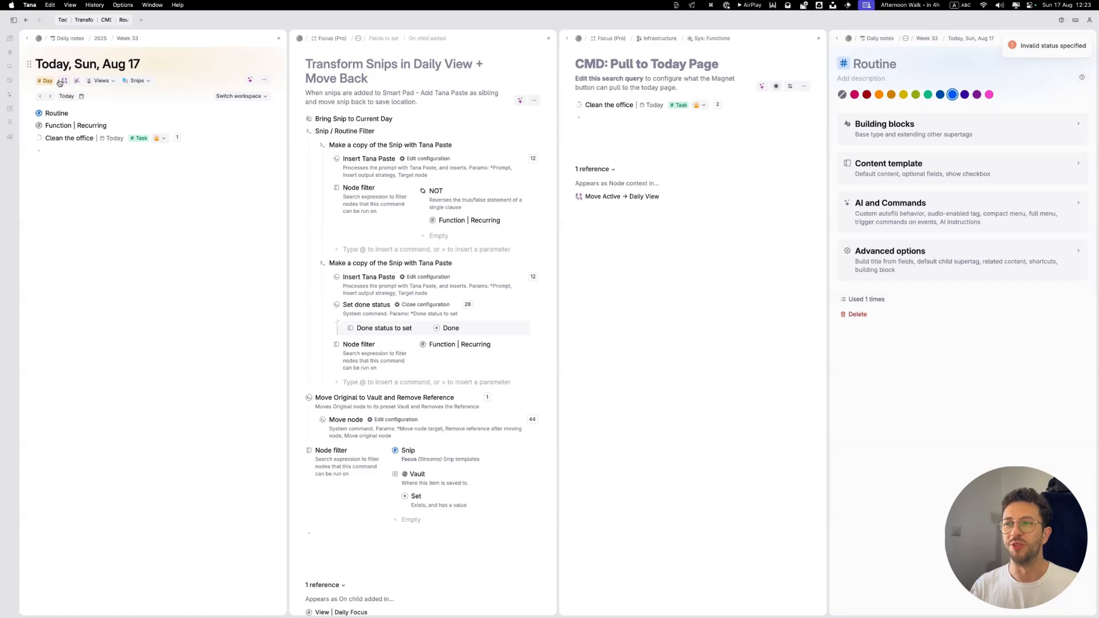
{"action": "left_click", "coordinate": [449, 328]}
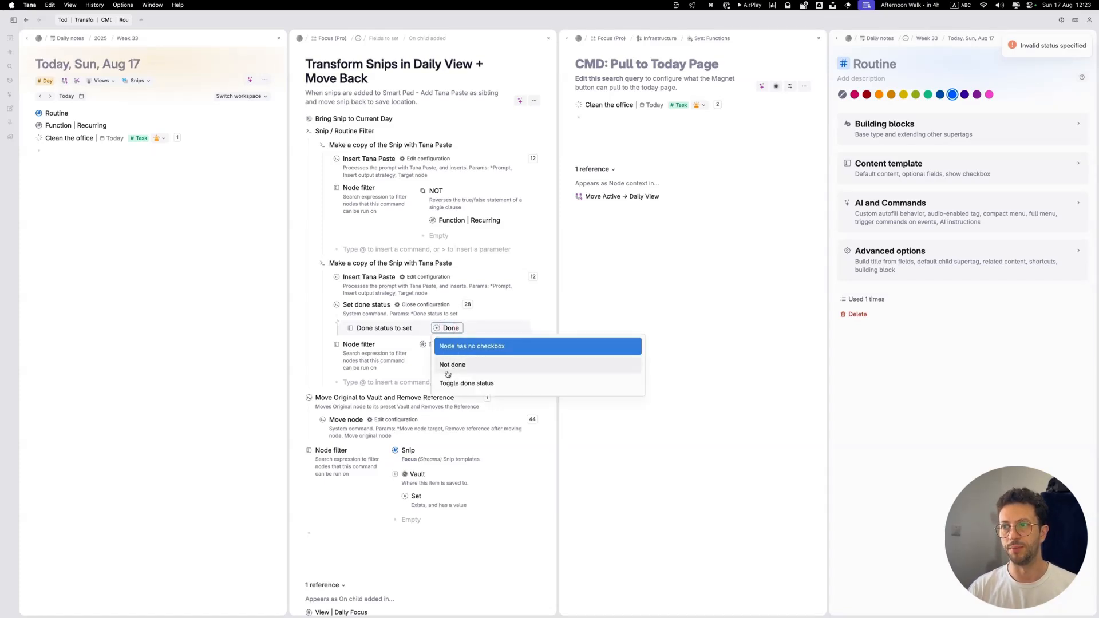
{"action": "left_click", "coordinate": [413, 328]}
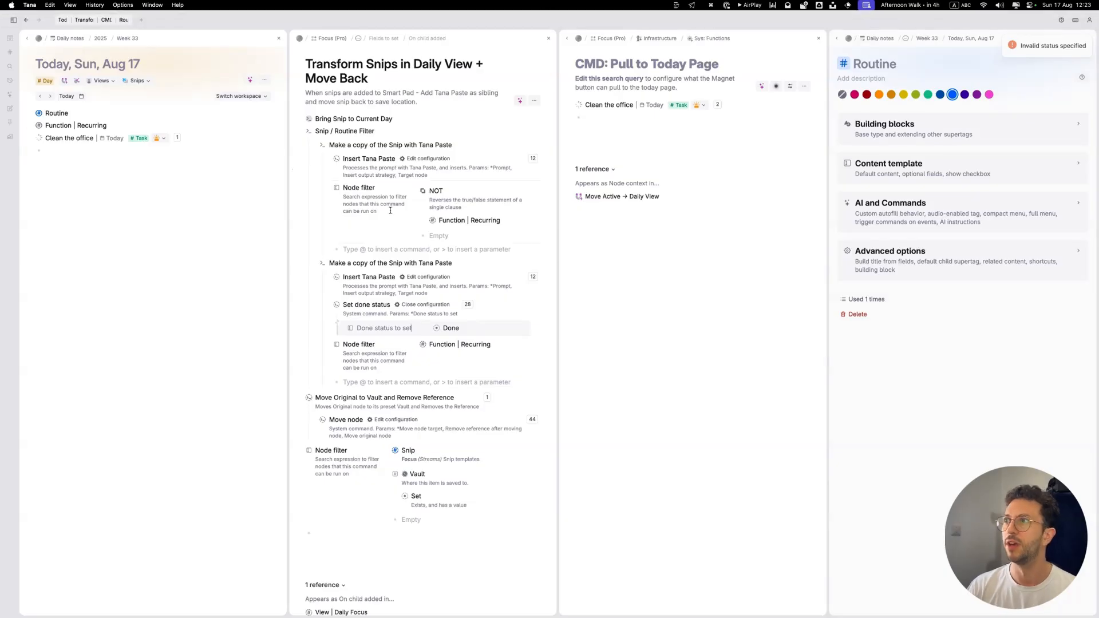
Step: Expand the Clean the office task on today's page and check its Vault, Origin, Focus and due date fields
{"action": "left_click", "coordinate": [58, 149]}
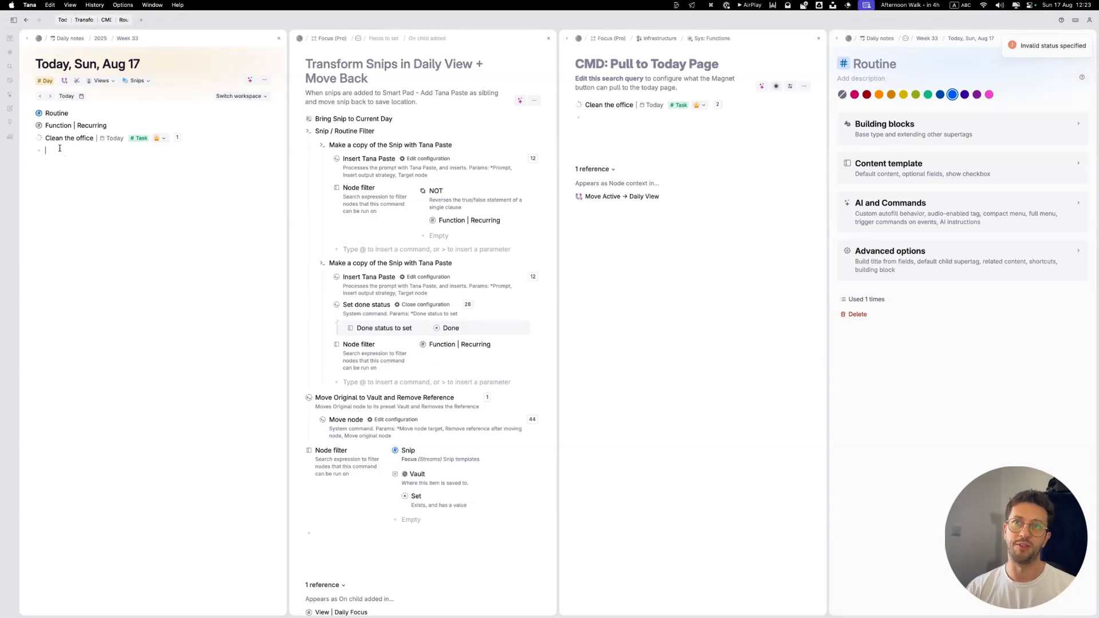
{"action": "left_click", "coordinate": [162, 138]}
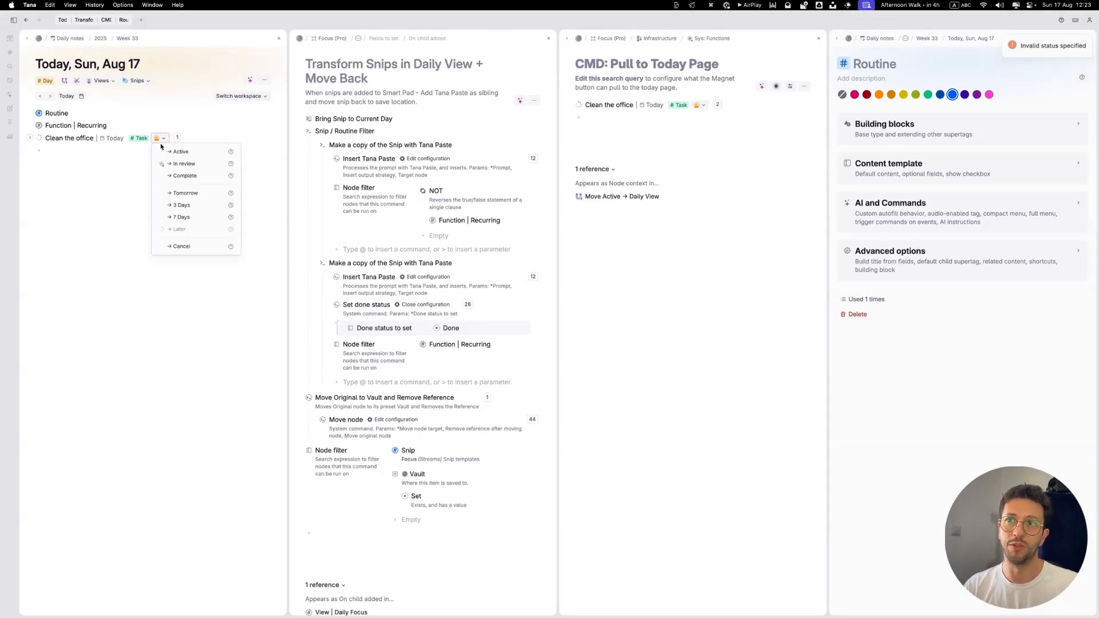
{"action": "left_click", "coordinate": [101, 152]}
{"action": "left_click", "coordinate": [29, 138]}
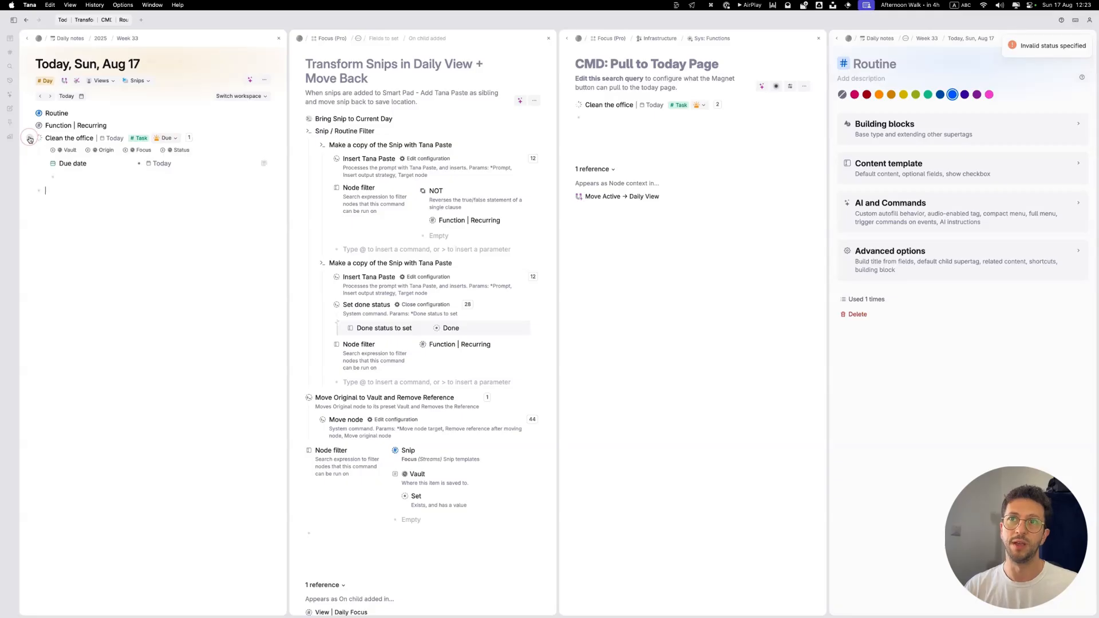
{"action": "left_click", "coordinate": [95, 151]}
{"action": "left_click", "coordinate": [95, 151]}
{"action": "left_click", "coordinate": [140, 150]}
{"action": "left_click", "coordinate": [69, 150]}
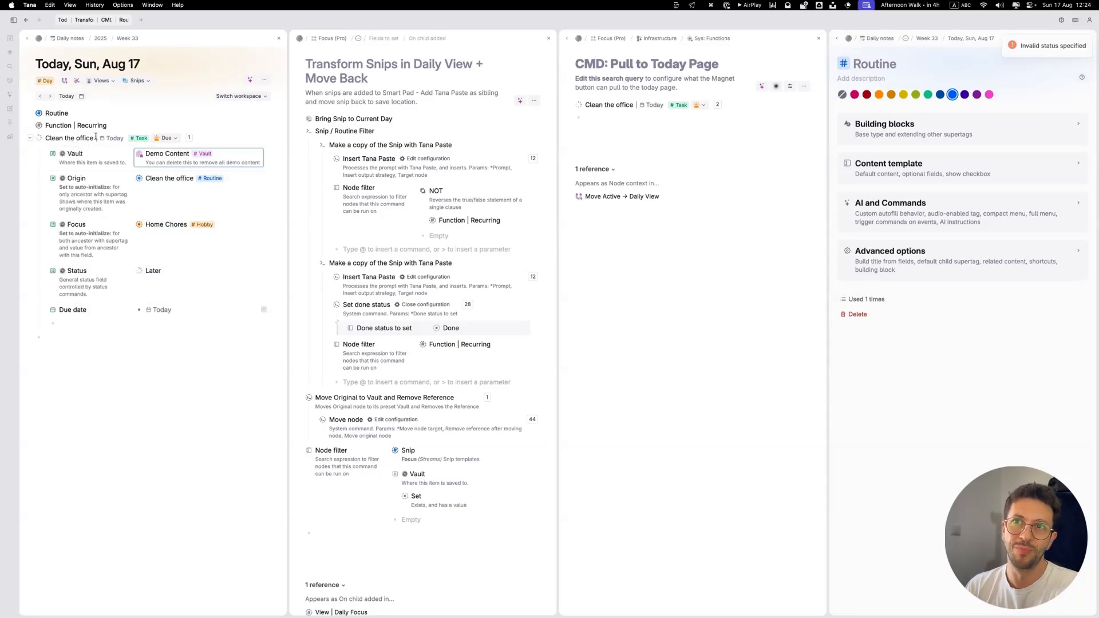
Step: Collapse the Clean the office task, set its status to Complete, and close the CMD: Pull to Today Page search
{"action": "left_click", "coordinate": [166, 139]}
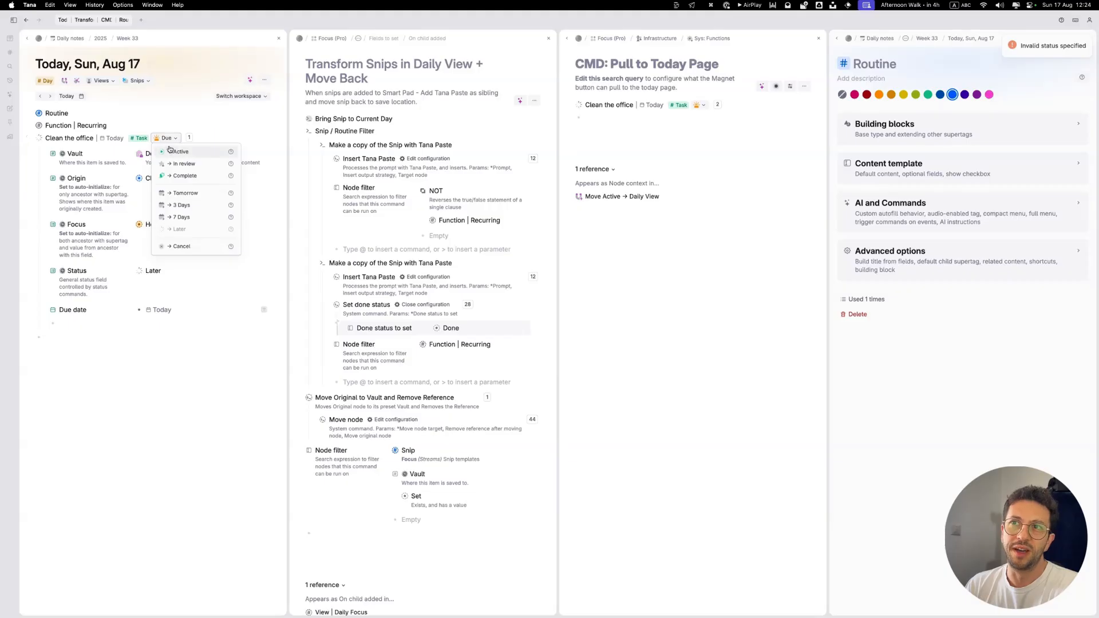
{"action": "left_click", "coordinate": [166, 138]}
{"action": "left_click", "coordinate": [30, 140]}
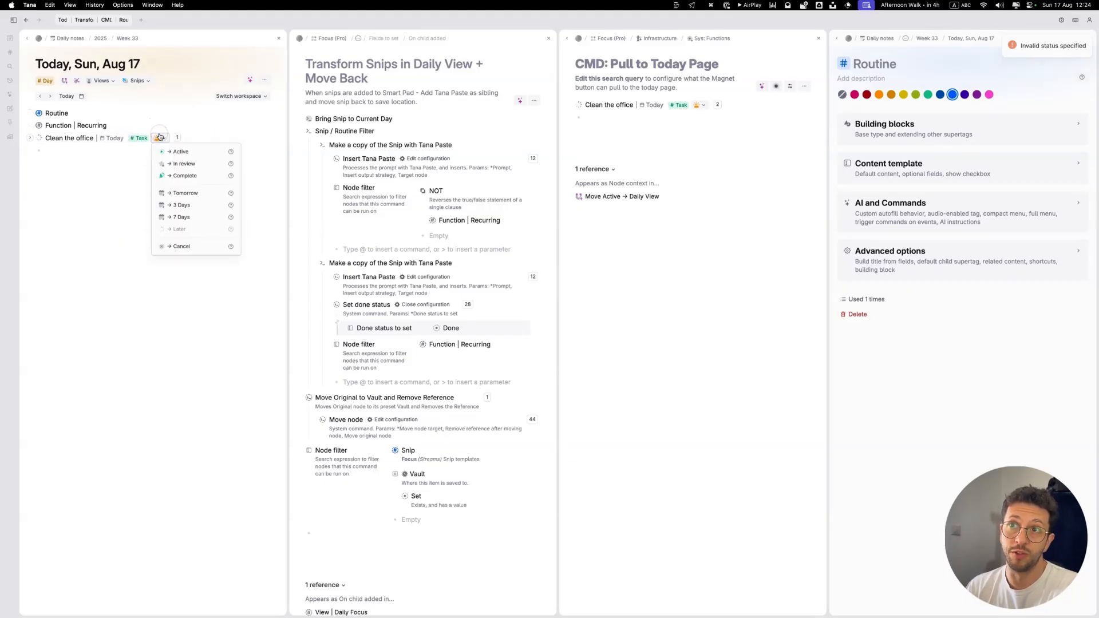
{"action": "left_click", "coordinate": [182, 176]}
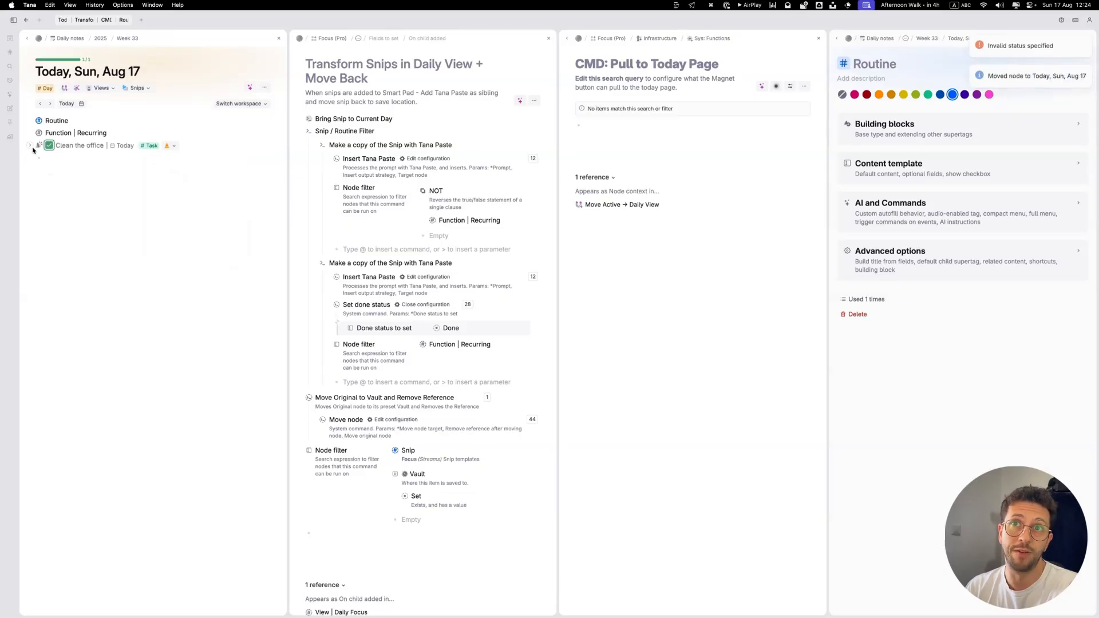
{"action": "left_click", "coordinate": [30, 147]}
{"action": "left_click", "coordinate": [30, 147]}
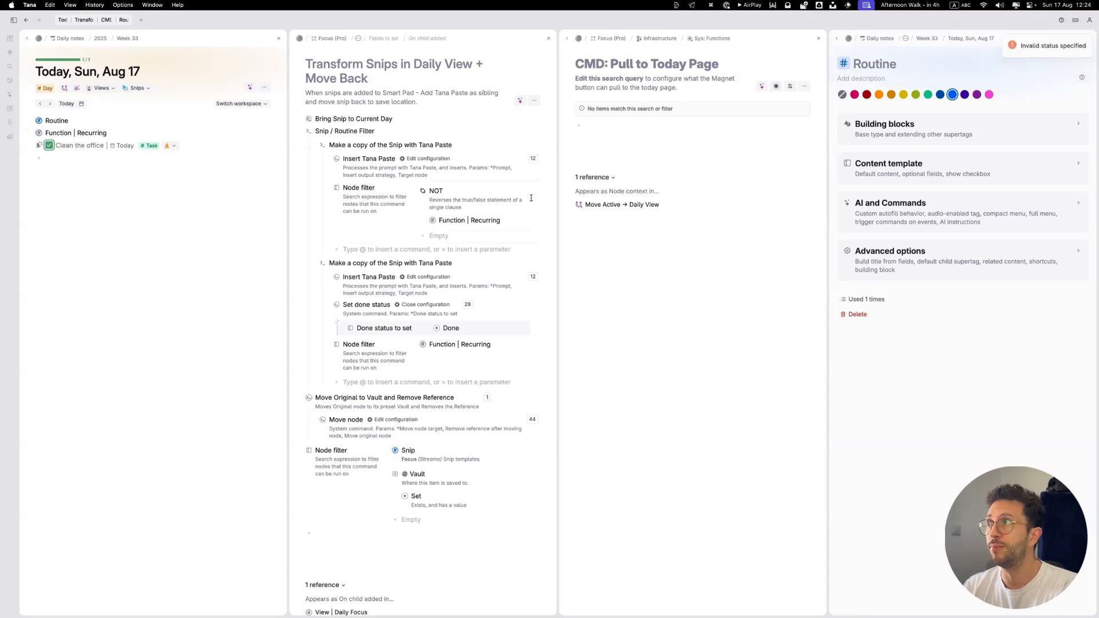
{"action": "left_click", "coordinate": [818, 39]}
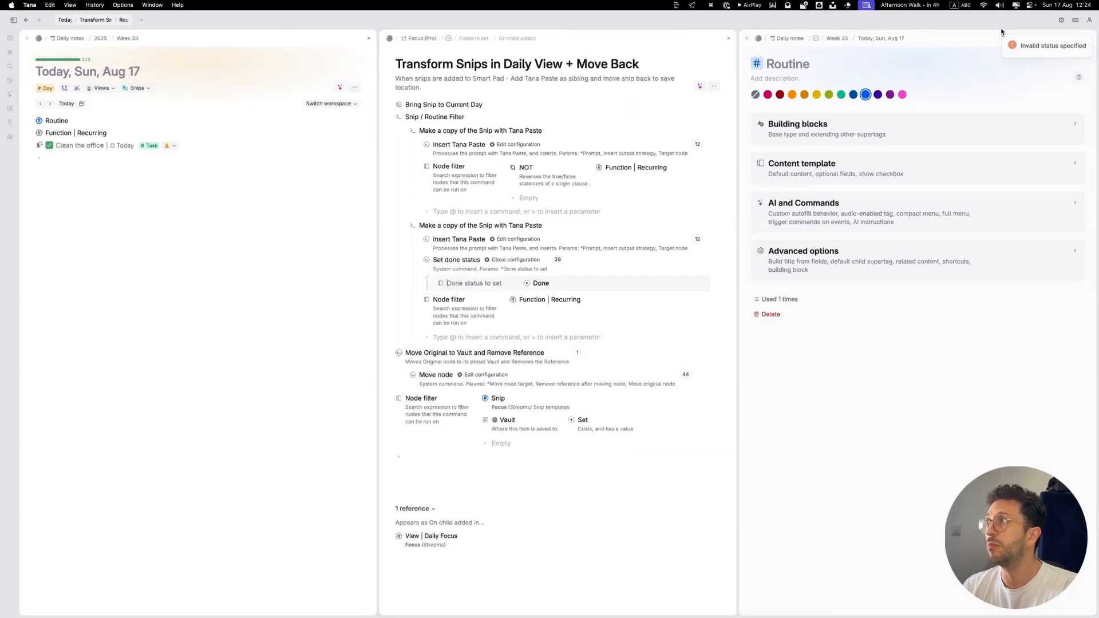
Step: Dismiss the status error notification and close the Transform Snips in Daily View + Move Back panel
{"action": "left_click", "coordinate": [1002, 37]}
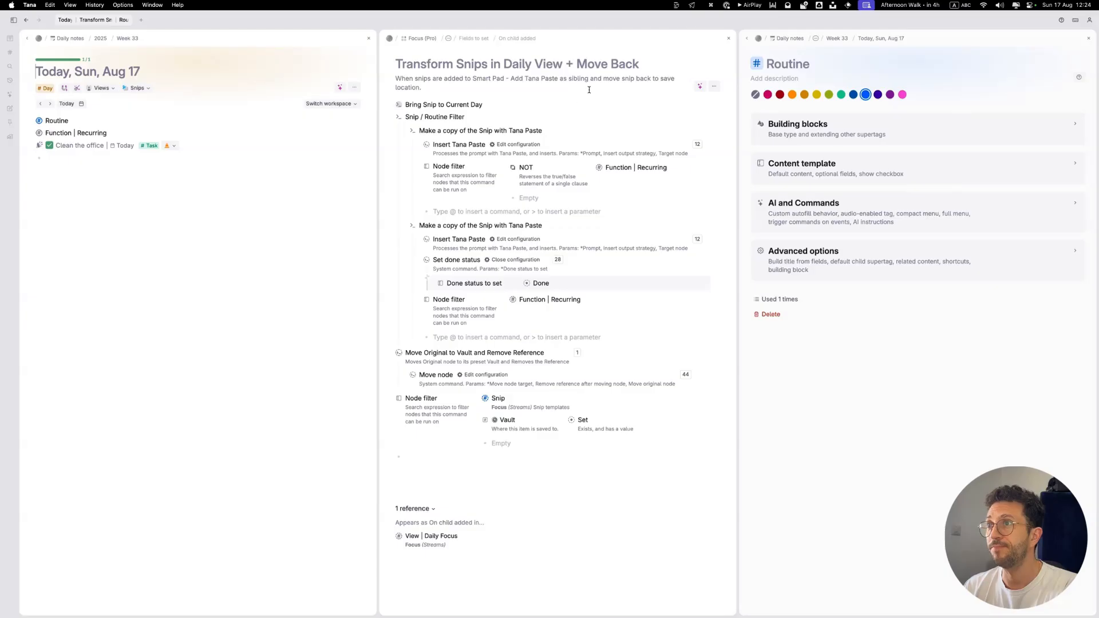
{"action": "left_click", "coordinate": [729, 39]}
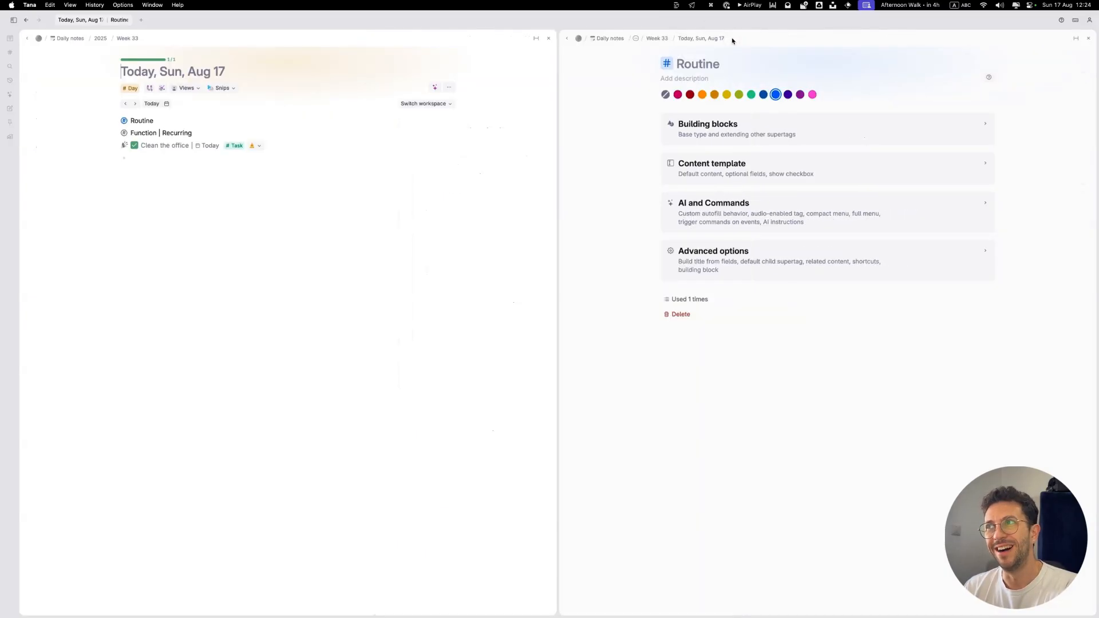
{"action": "left_click", "coordinate": [172, 158]}
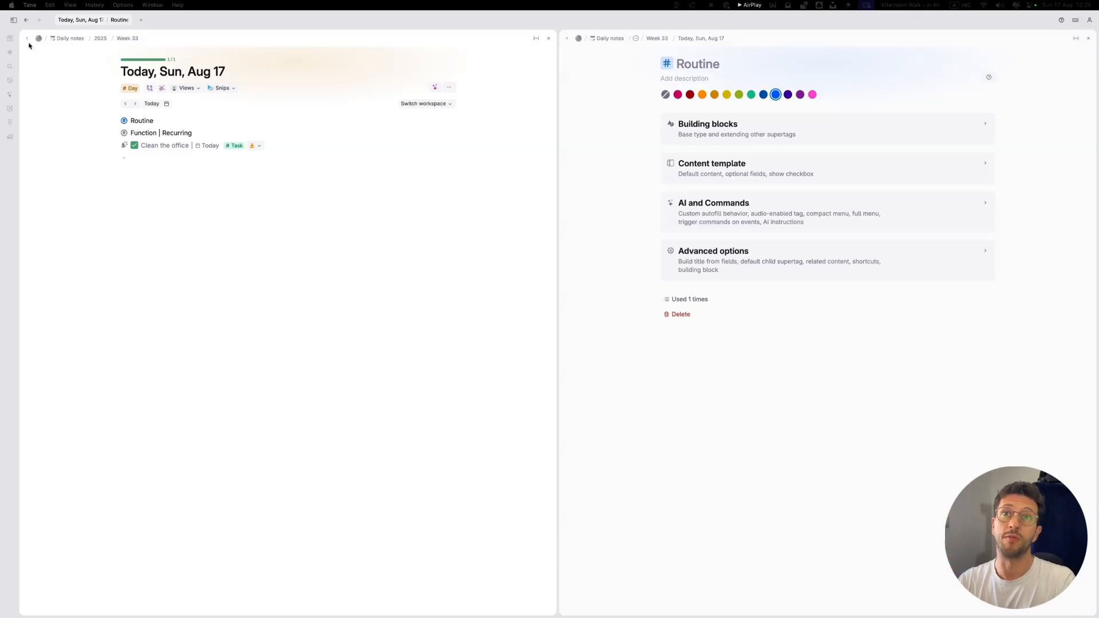
{"action": "left_click", "coordinate": [65, 41]}
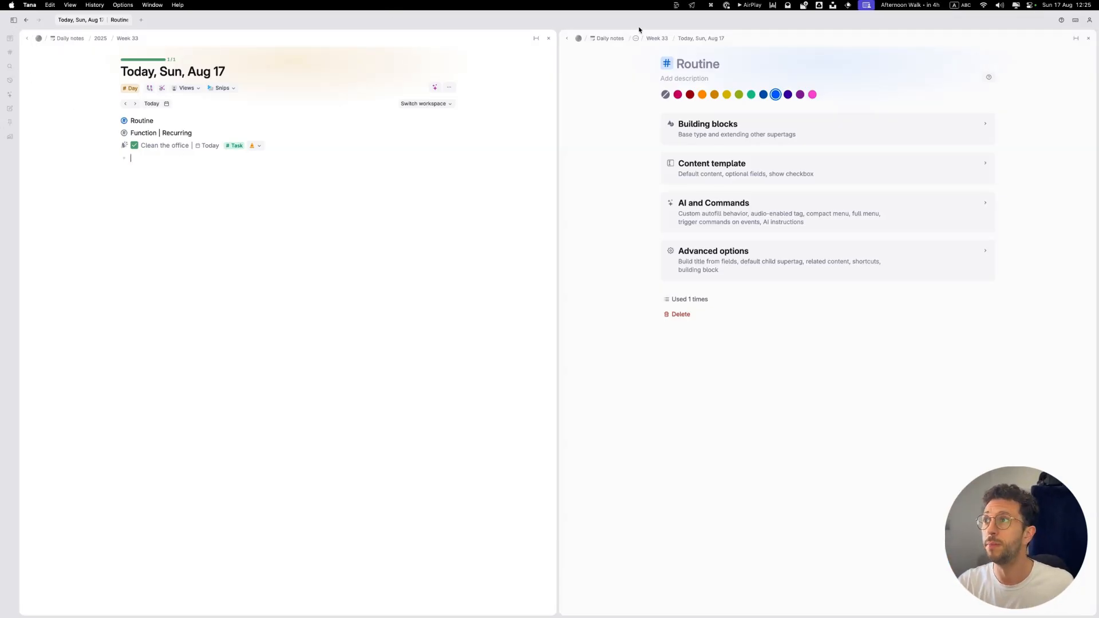
Step: Open the Status section of the Focus (Pro) schema beside today's page
{"action": "left_click", "coordinate": [598, 38]}
{"action": "left_click", "coordinate": [578, 38]}
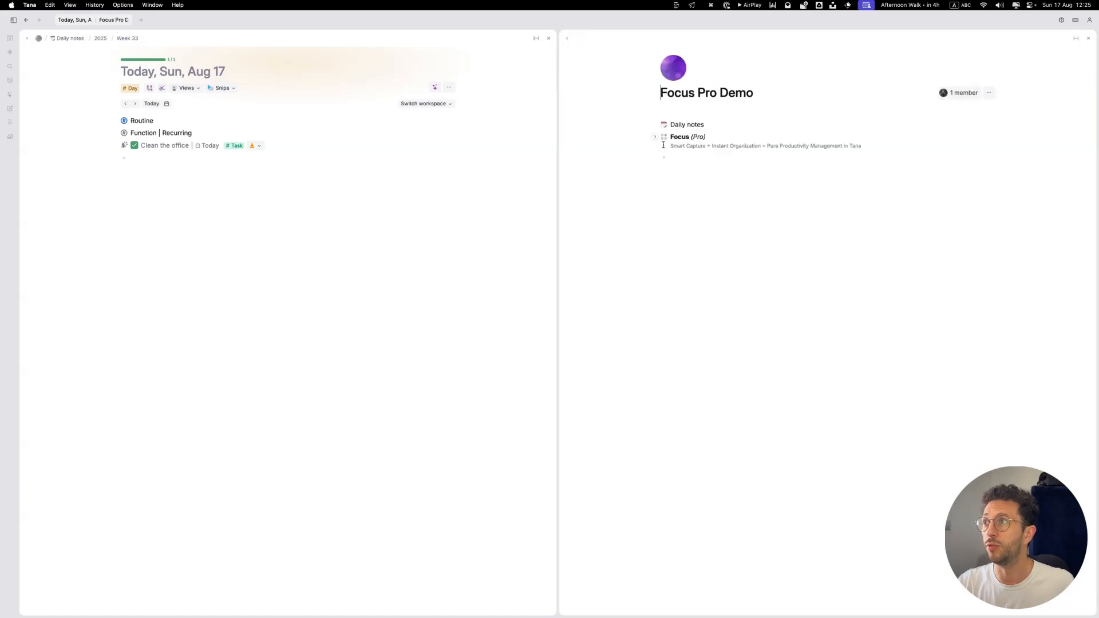
{"action": "left_click", "coordinate": [663, 137]}
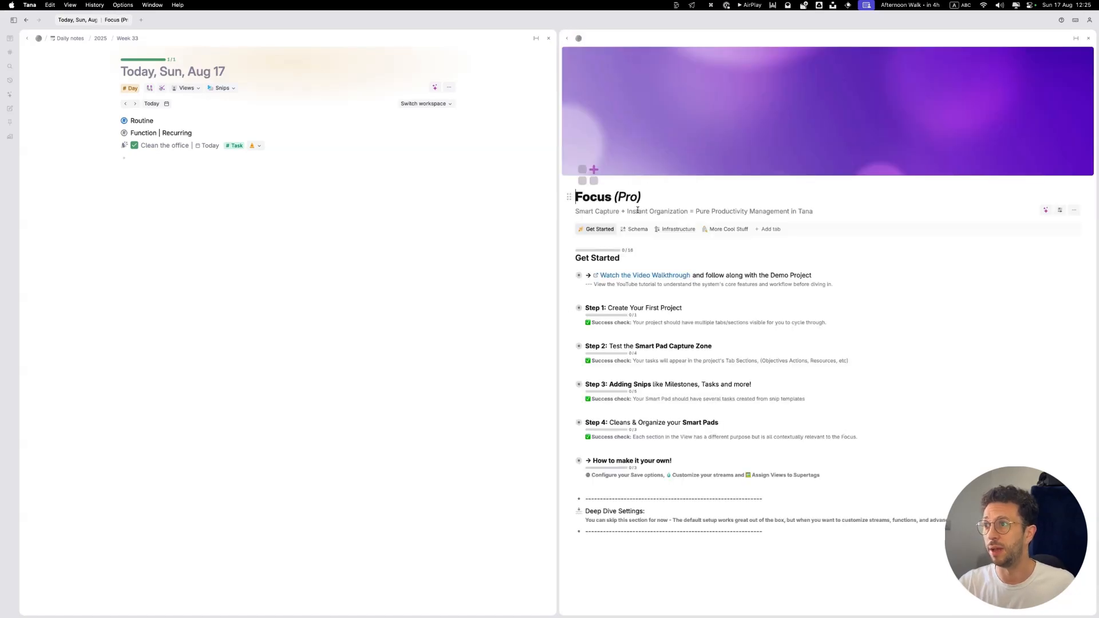
{"action": "left_click", "coordinate": [636, 229]}
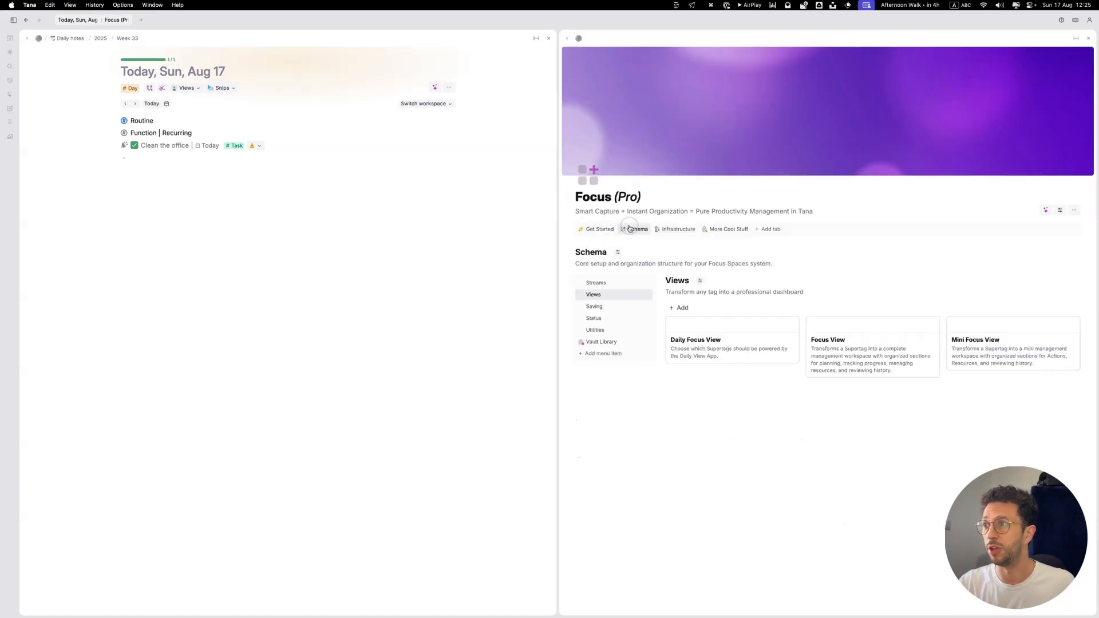
{"action": "left_click", "coordinate": [595, 307]}
{"action": "left_click", "coordinate": [593, 318]}
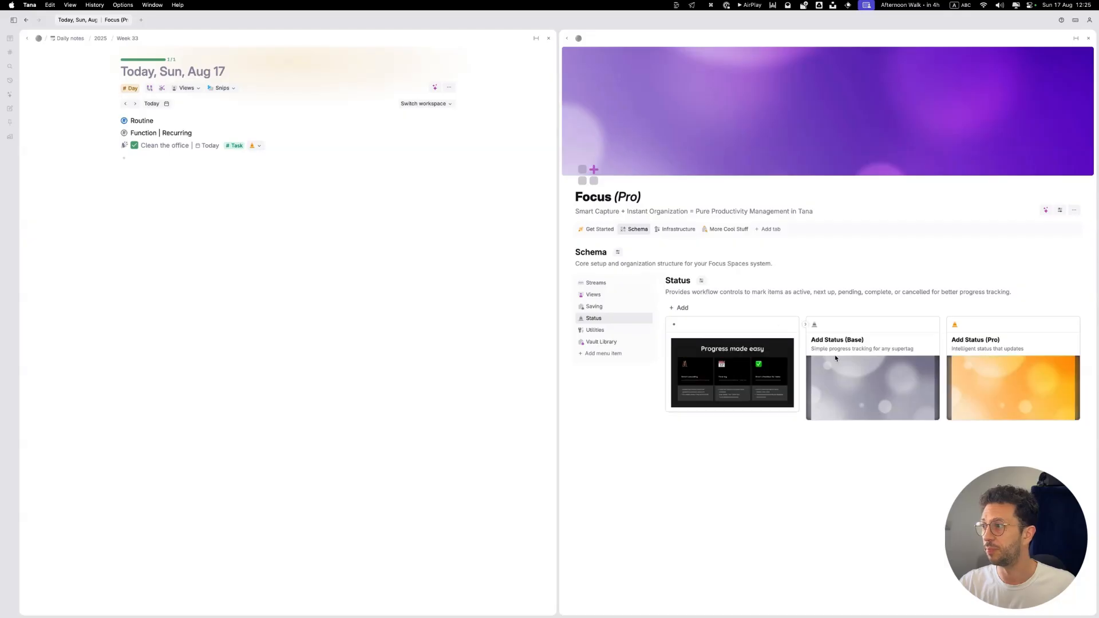
Step: Duplicate the Add Status (Base) card in the Status section
{"action": "key", "text": "super+k"}
{"action": "type", "text": "du"}
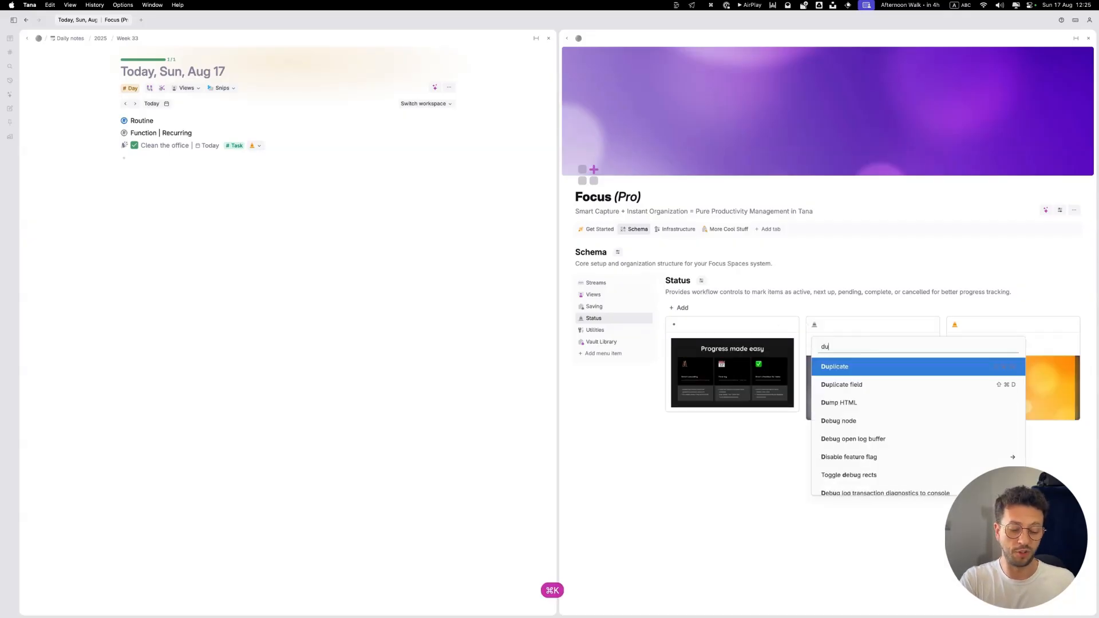
{"action": "type", "text": "pl"}
{"action": "key", "text": "Return"}
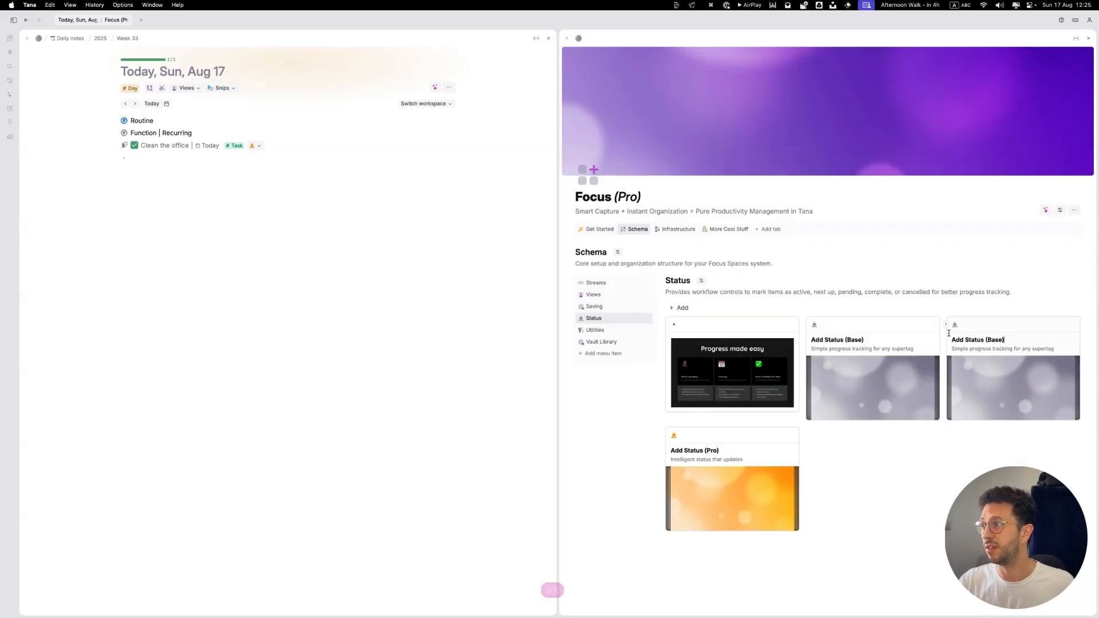
Step: Rename the duplicated status card to Add Recurring
{"action": "double_click", "coordinate": [971, 338]}
{"action": "type", "text": "Re"}
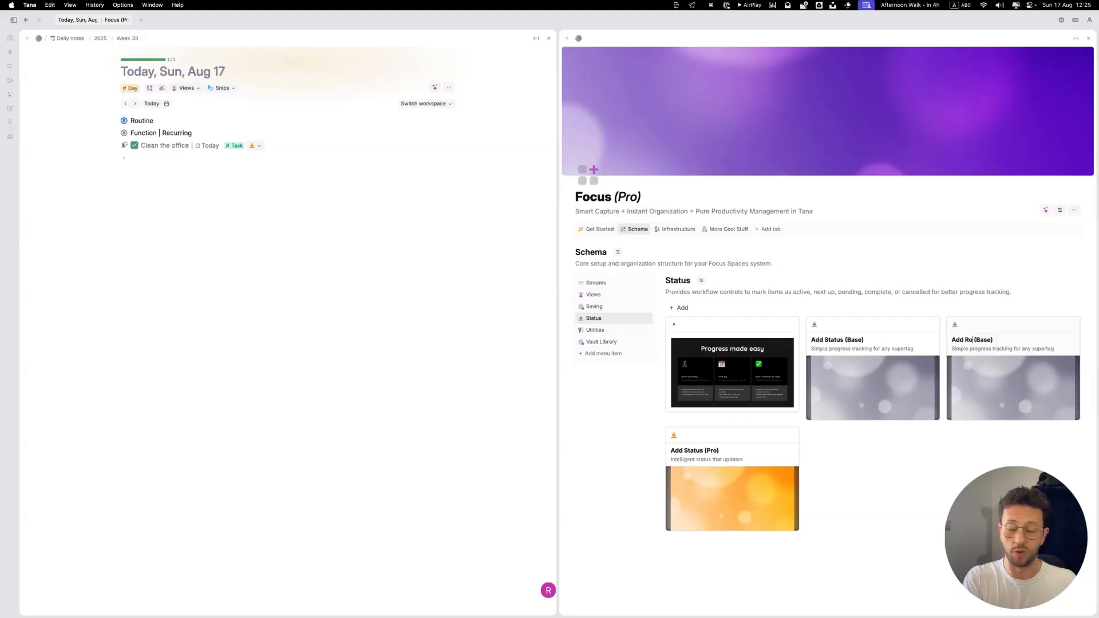
{"action": "type", "text": "curring"}
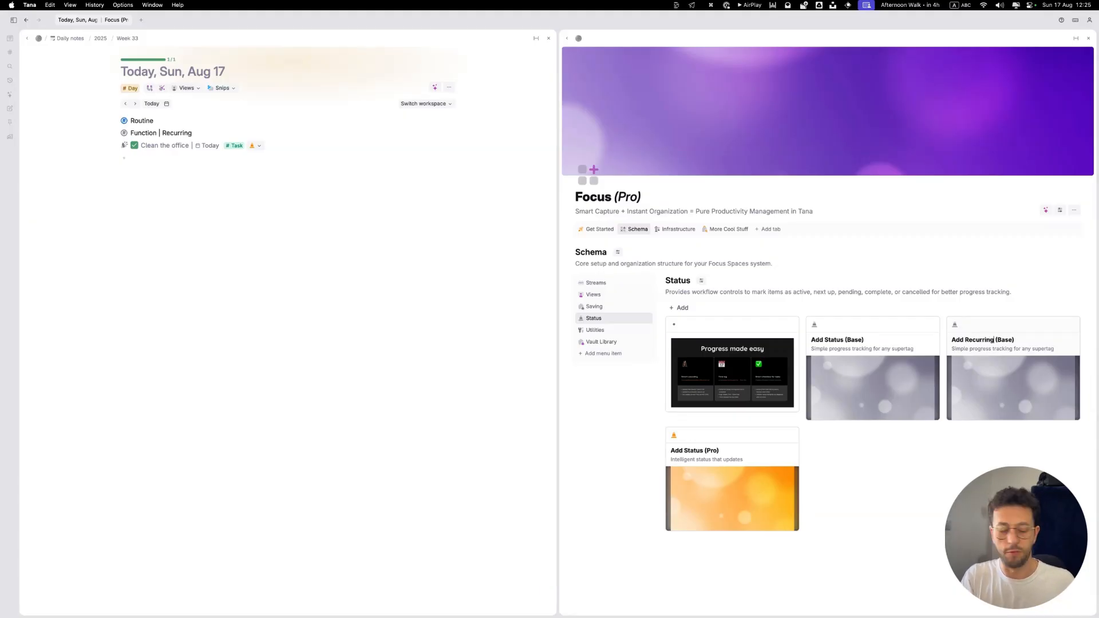
{"action": "type", "text": " Snips"}
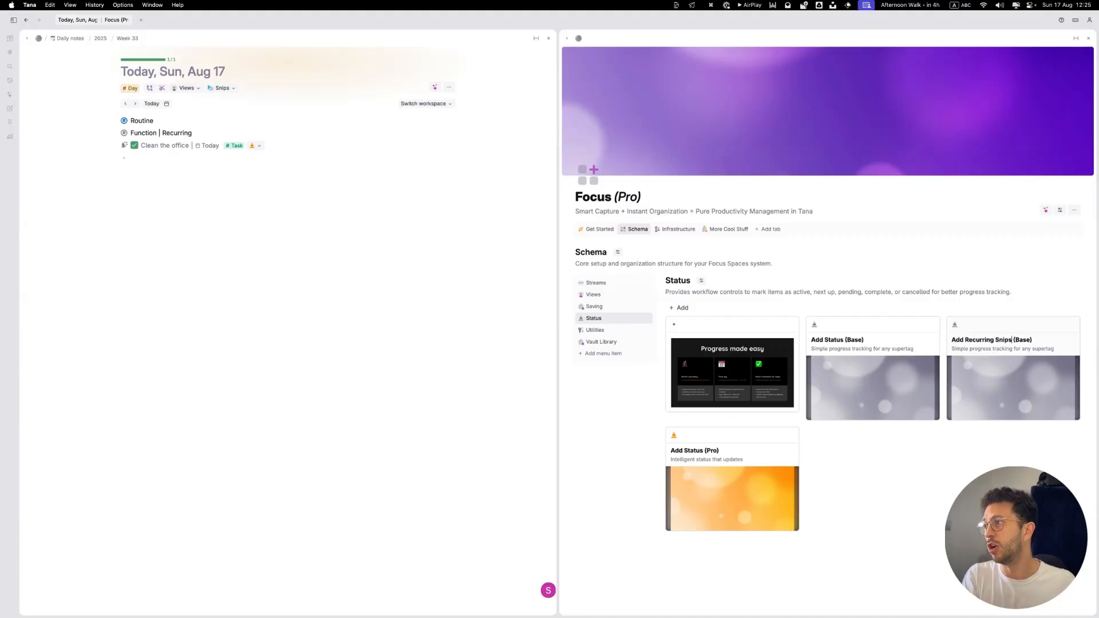
{"action": "key", "text": "BackSpace"}
{"action": "key", "text": "BackSpace"}
{"action": "key", "text": "BackSpace"}
{"action": "key", "text": "BackSpace"}
{"action": "key", "text": "BackSpace"}
{"action": "key", "text": "BackSpace"}
{"action": "key", "text": "alt+shift+Right"}
{"action": "key", "text": "alt+shift+Right"}
{"action": "key", "text": "BackSpace"}
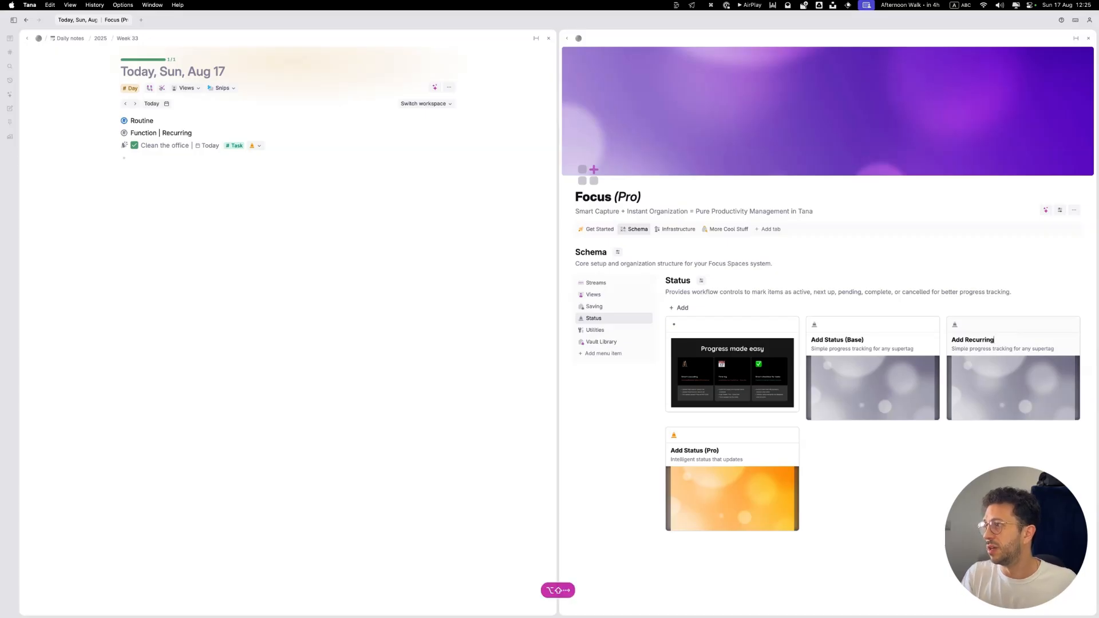
Step: Expand the Add Recurring card to view its contents and open it as its own page
{"action": "key", "text": "super+Down"}
{"action": "scroll", "coordinate": [962, 254], "scroll_direction": "down", "scroll_amount": 5}
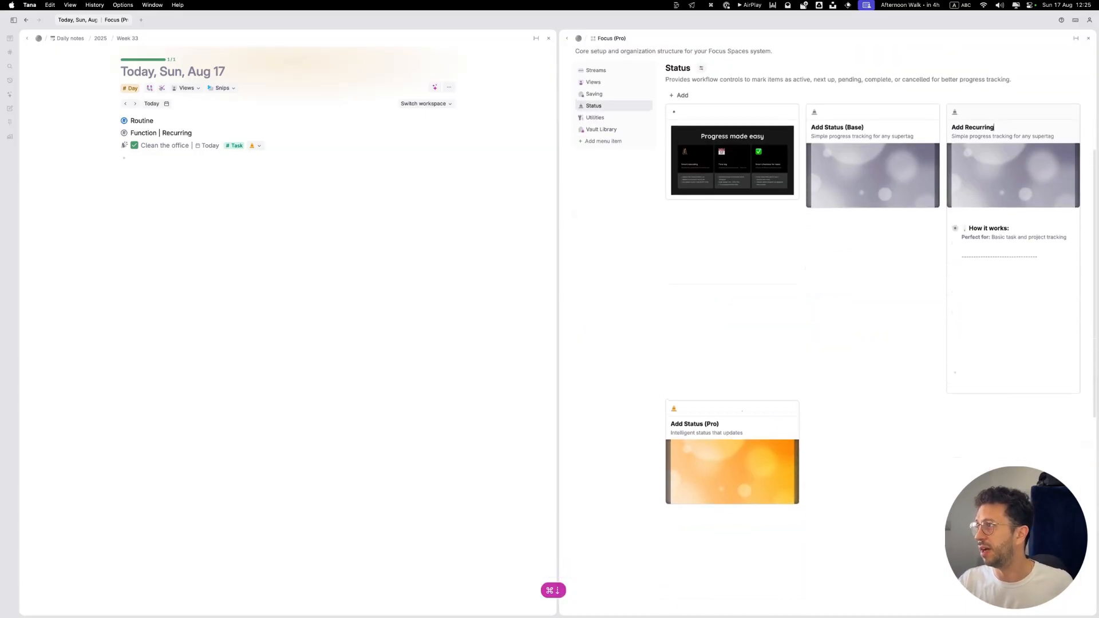
{"action": "left_click", "coordinate": [962, 252]}
{"action": "key", "text": "Return"}
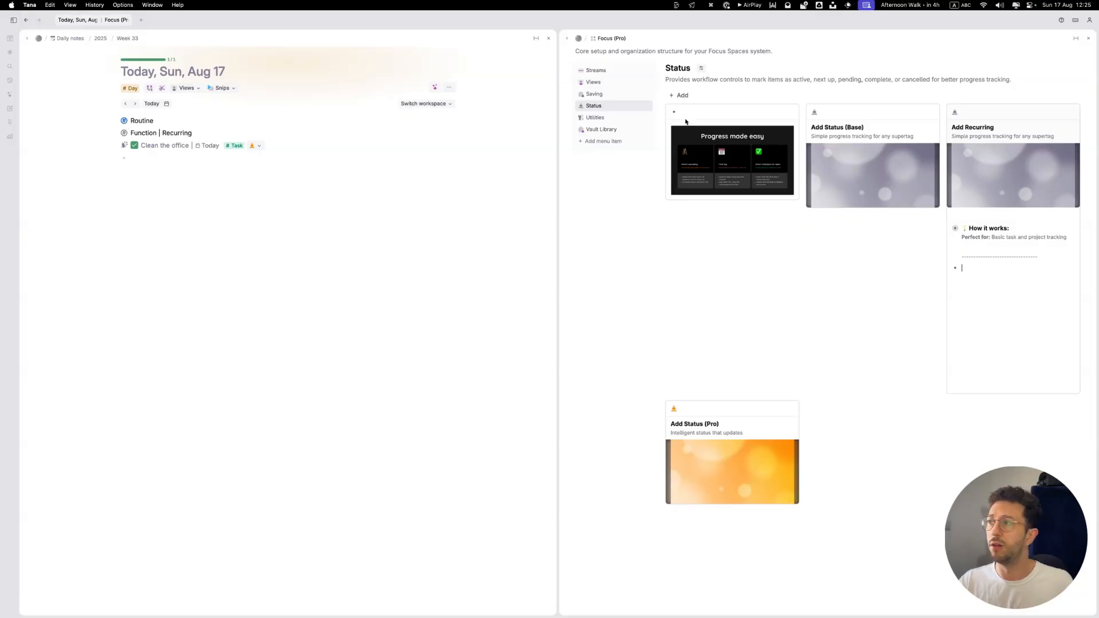
{"action": "left_click", "coordinate": [992, 127]}
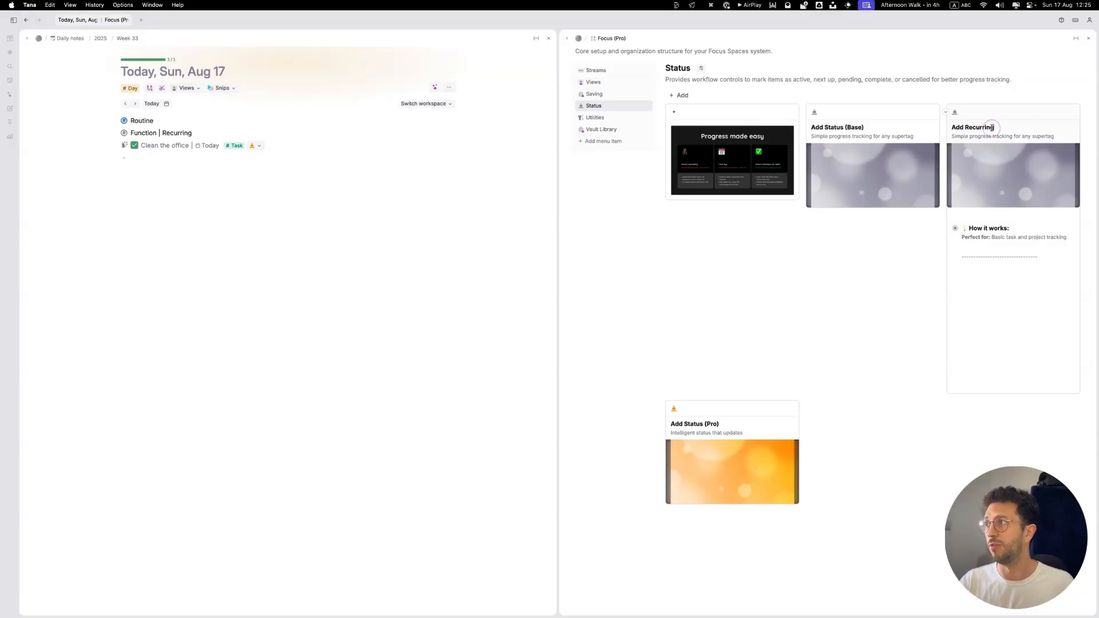
{"action": "left_click", "coordinate": [955, 112]}
{"action": "key", "text": "super+k"}
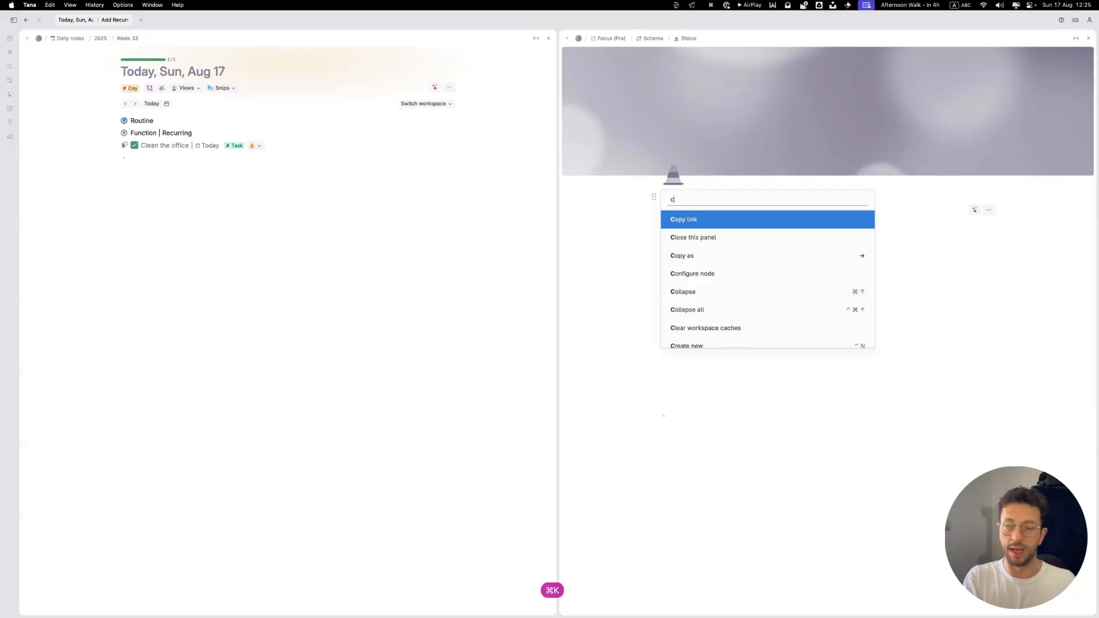
{"action": "type", "text": "new"}
{"action": "key", "text": "Return"}
{"action": "key", "text": "super+z"}
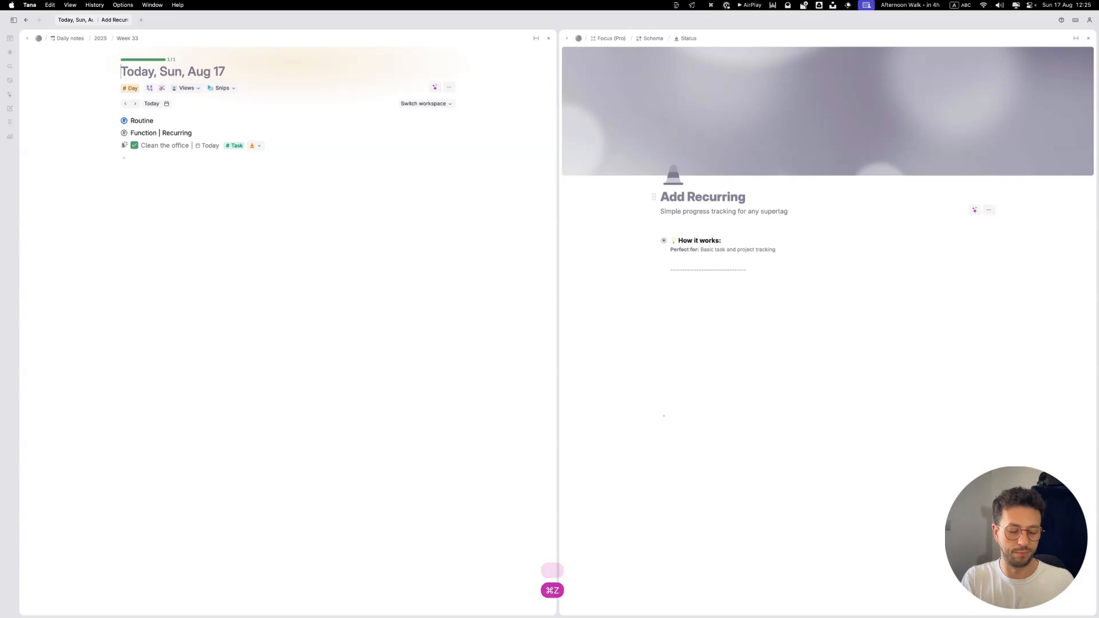
{"action": "key", "text": "super+k"}
{"action": "type", "text": "conf"}
{"action": "key", "text": "Escape"}
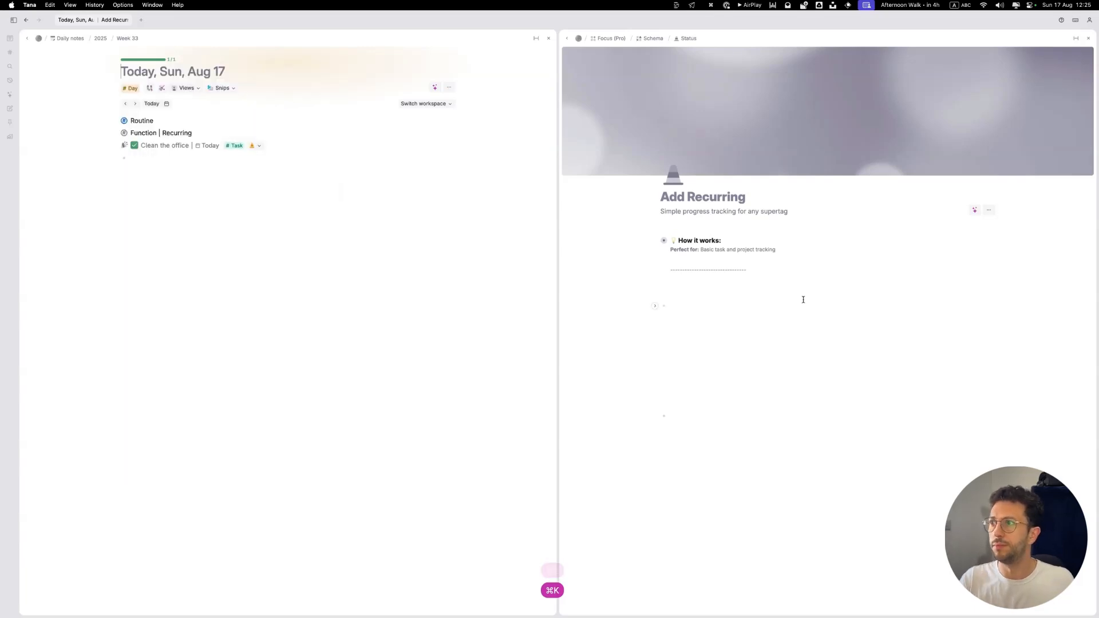
Step: Open the Add Recurring node's configuration and expand its On child added command
{"action": "left_click", "coordinate": [721, 197]}
{"action": "key", "text": "super+k"}
{"action": "type", "text": "conf"}
{"action": "key", "text": "Return"}
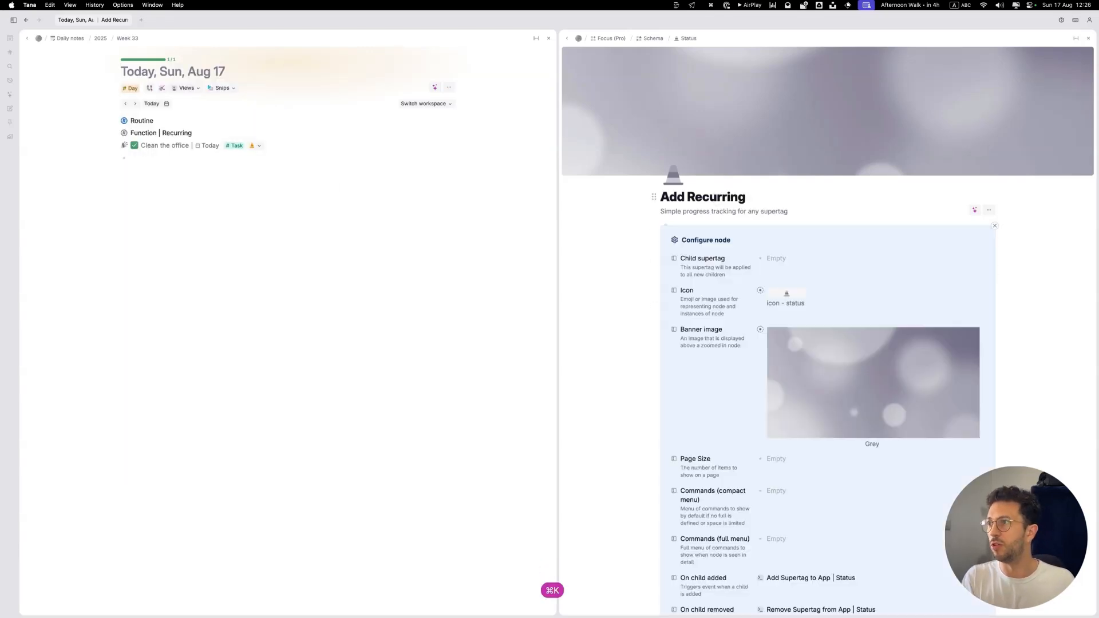
{"action": "scroll", "coordinate": [754, 312], "scroll_direction": "down", "scroll_amount": 5}
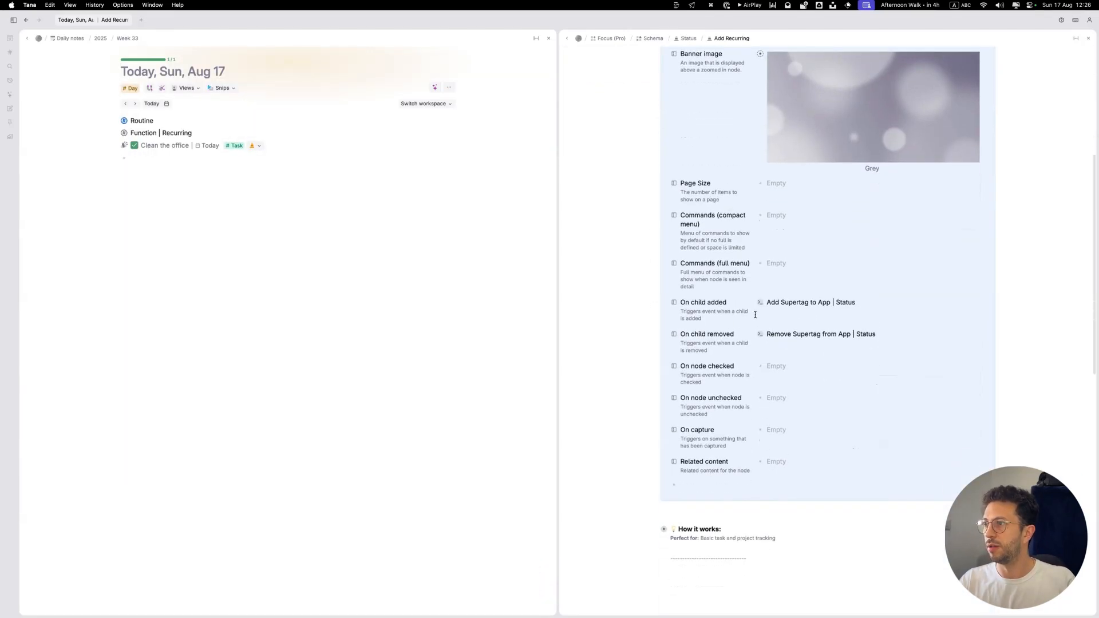
{"action": "left_click", "coordinate": [751, 303]}
{"action": "scroll", "coordinate": [801, 309], "scroll_direction": "down", "scroll_amount": 2}
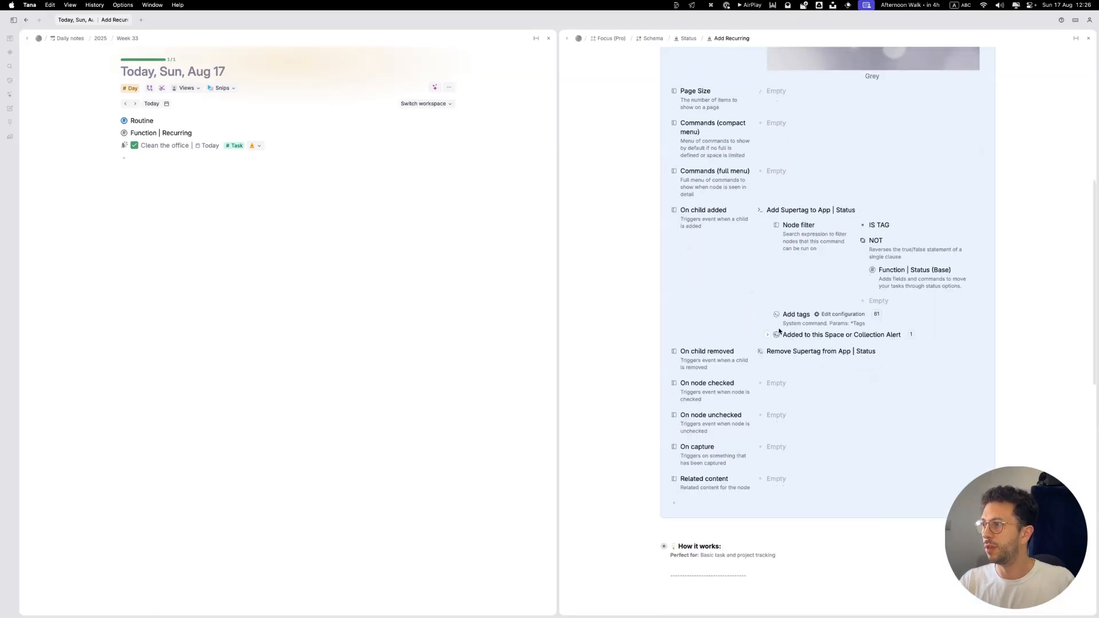
Step: Replace Function | Status (Base) with Function | Recurring in the On child added command's NOT filter and Add tags setting
{"action": "left_click", "coordinate": [814, 314]}
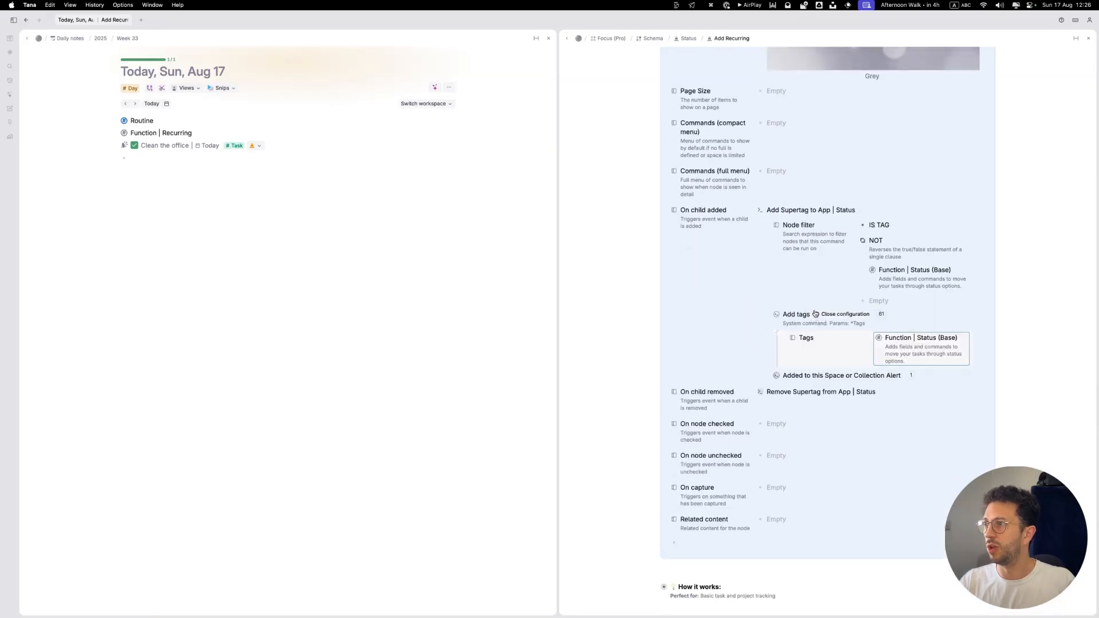
{"action": "key", "text": "BackSpace"}
{"action": "left_click", "coordinate": [909, 283]}
{"action": "key", "text": "BackSpace"}
{"action": "left_click", "coordinate": [163, 136]}
{"action": "key", "text": "super+c"}
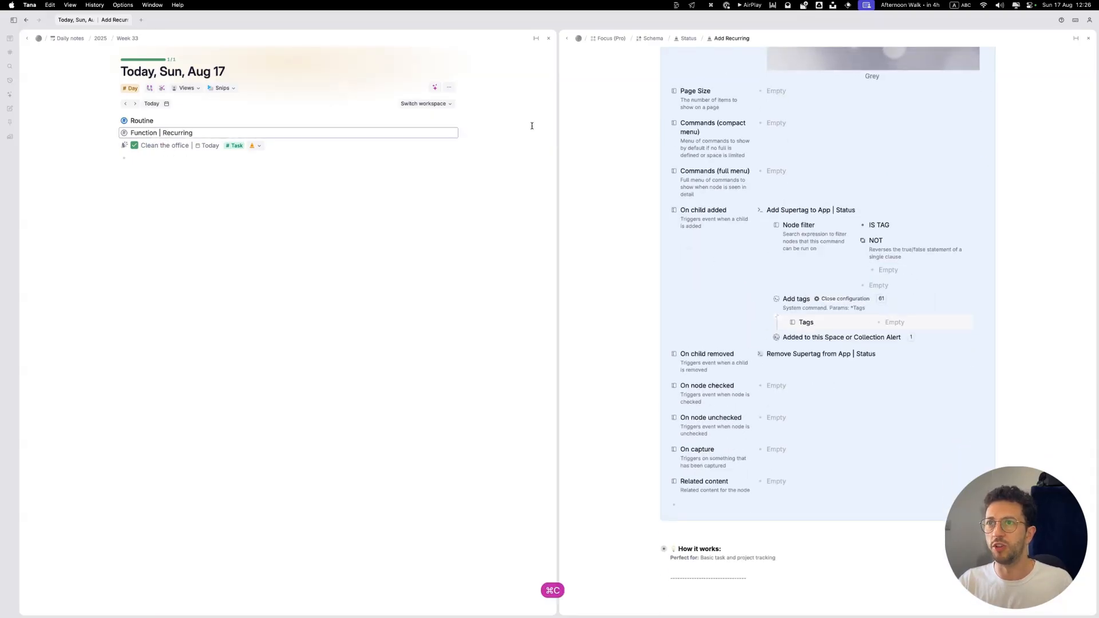
{"action": "left_click", "coordinate": [893, 268]}
{"action": "key", "text": "super+v"}
{"action": "left_click", "coordinate": [895, 322]}
{"action": "key", "text": "super+v"}
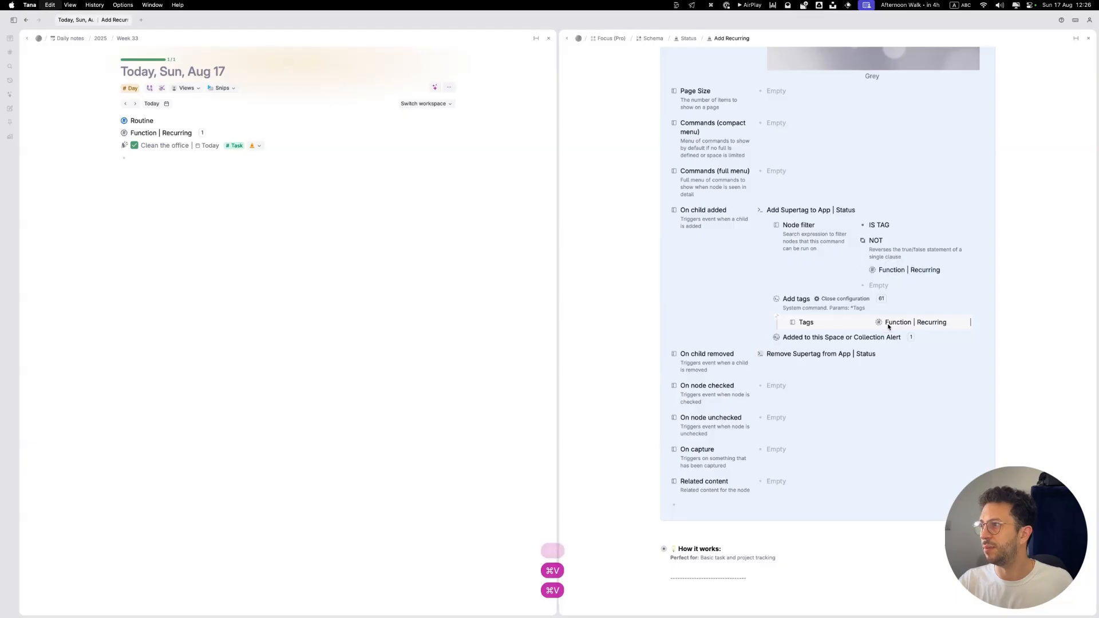
Step: Set the On child removed command's Remove tags value to Function | Recurring and close the Add Recurring node configuration
{"action": "left_click", "coordinate": [760, 354]}
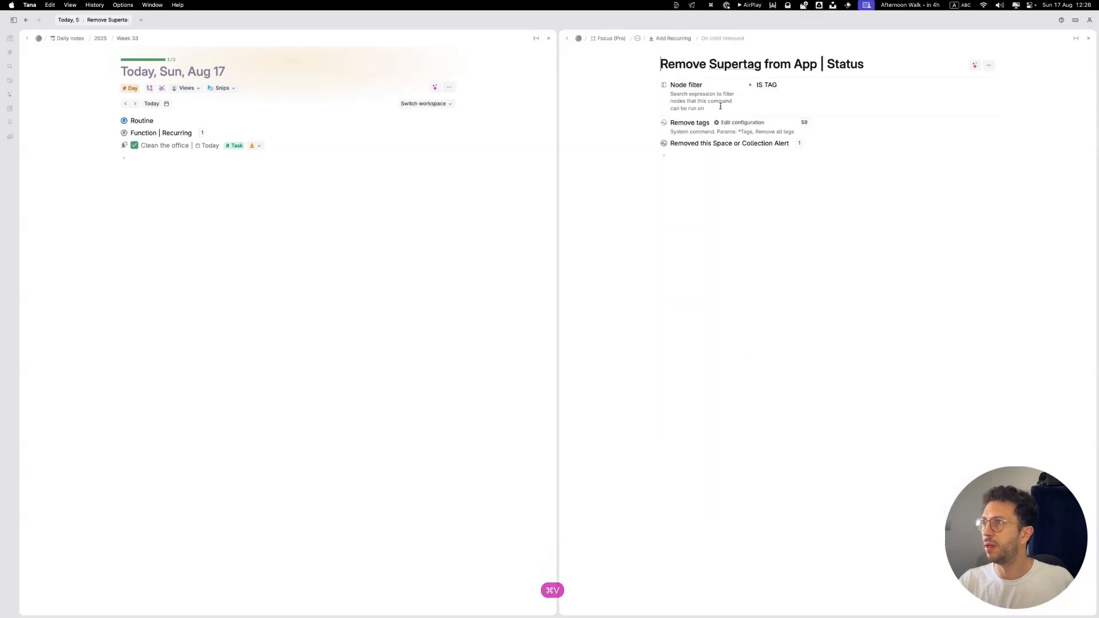
{"action": "key", "text": "super+["}
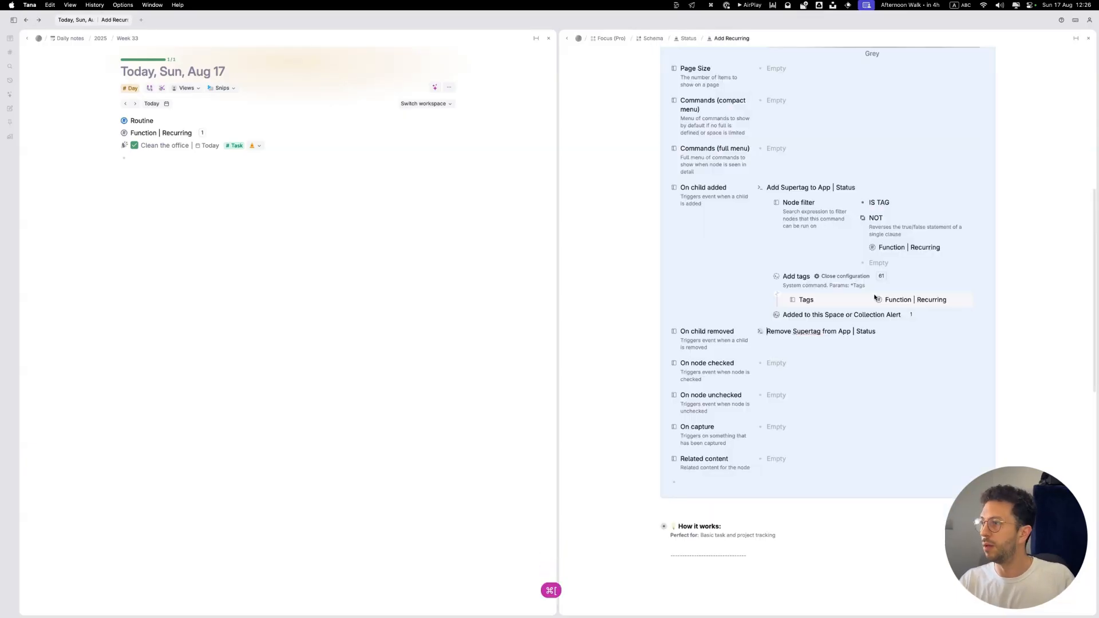
{"action": "left_click", "coordinate": [758, 331]}
{"action": "left_click", "coordinate": [844, 389]}
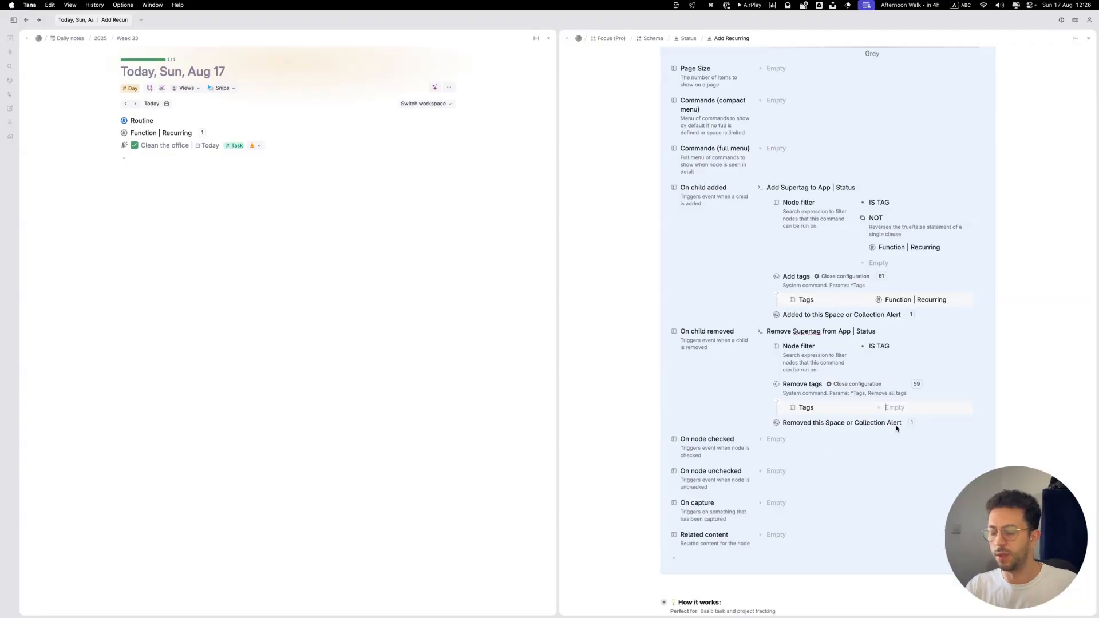
{"action": "key", "text": "super+v"}
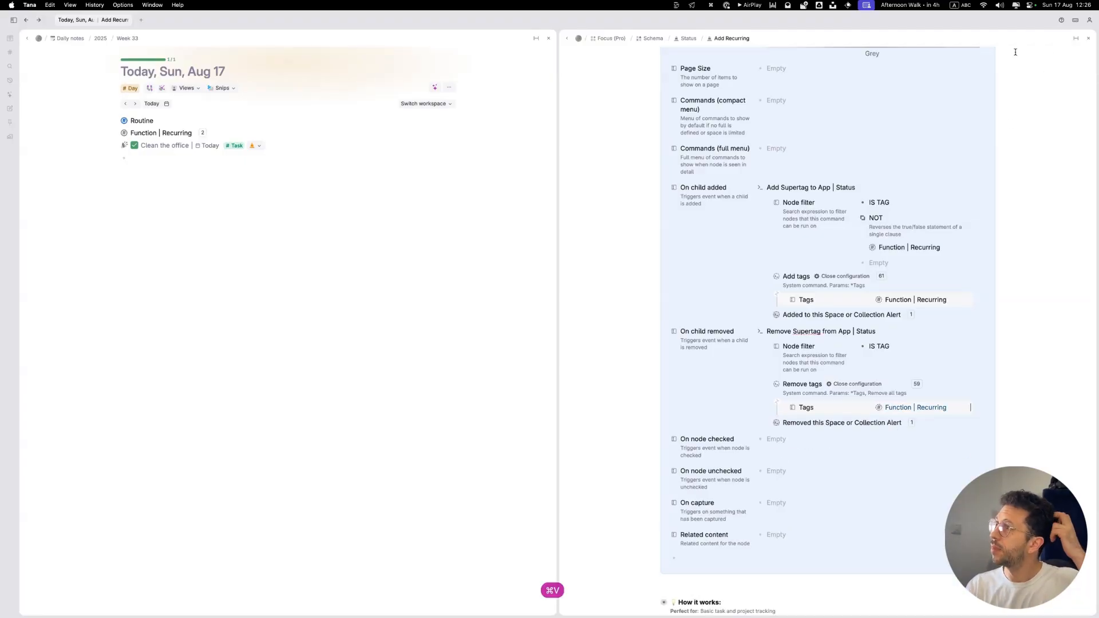
{"action": "scroll", "coordinate": [1015, 52], "scroll_direction": "up", "scroll_amount": 7}
{"action": "left_click", "coordinate": [997, 225]}
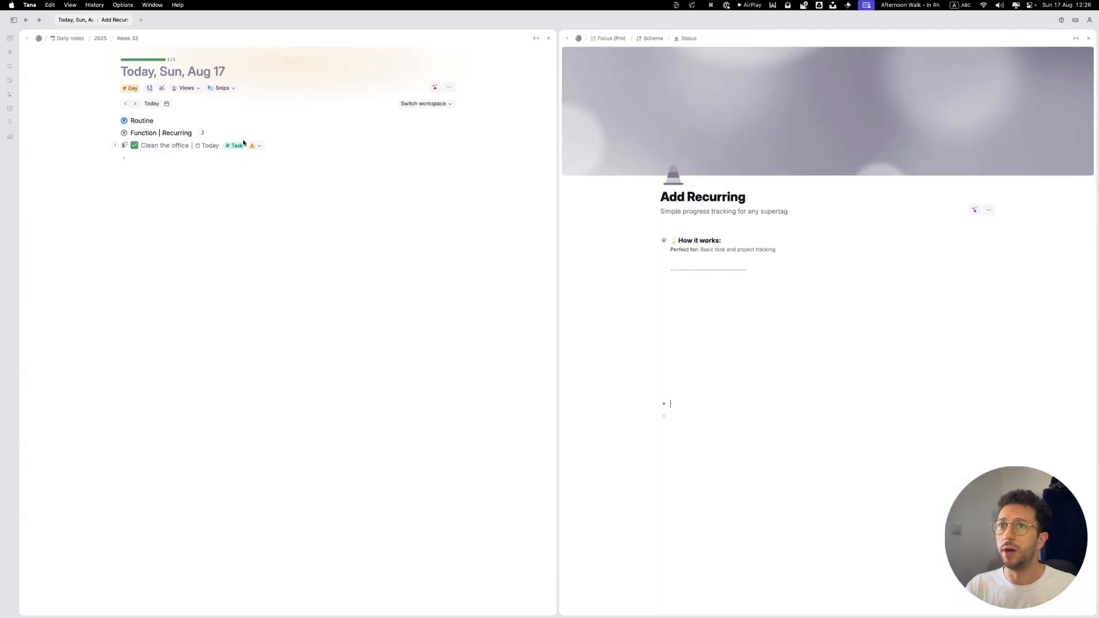
Step: Open the Routine supertag's content template and add the Routine supertag to the Add Recurring page below the divider
{"action": "left_click", "coordinate": [124, 121]}
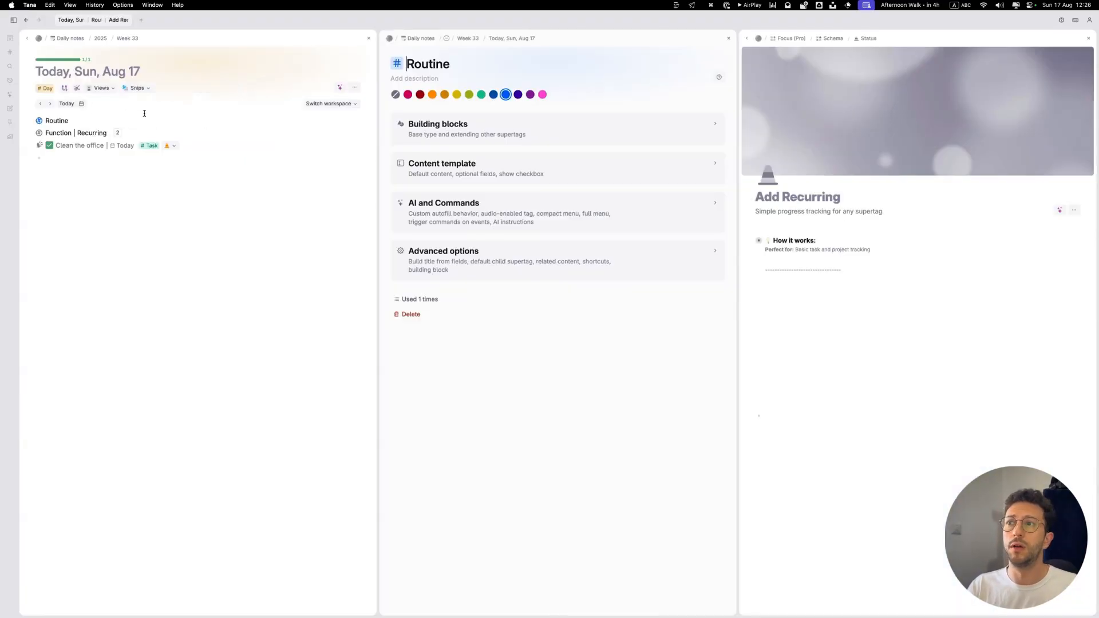
{"action": "left_click", "coordinate": [504, 138]}
{"action": "left_click", "coordinate": [407, 252]}
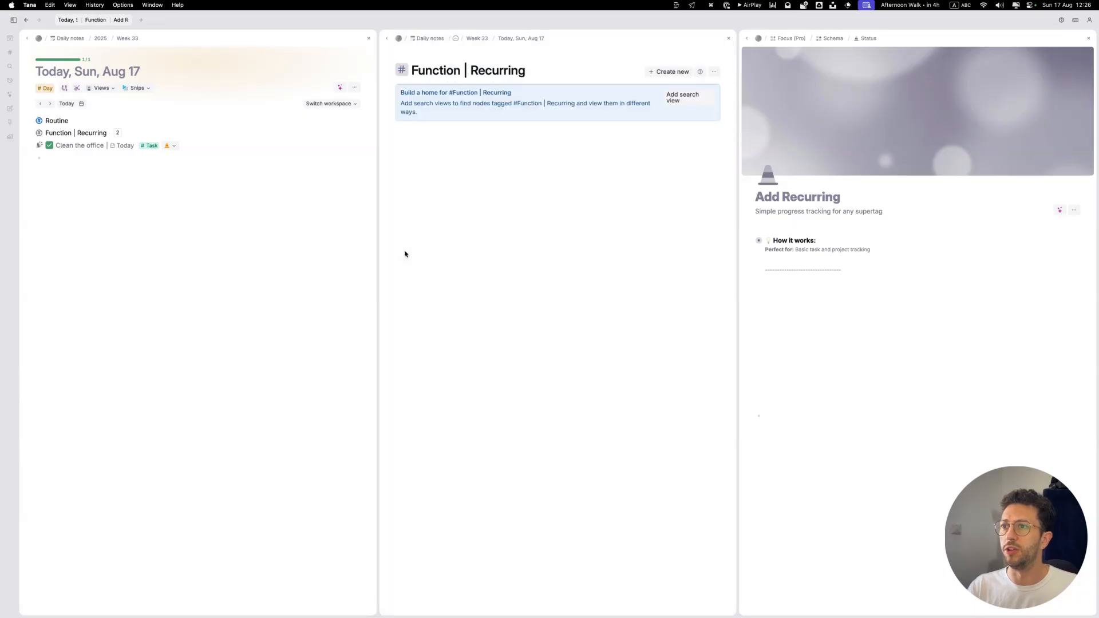
{"action": "key", "text": "super+bracketleft"}
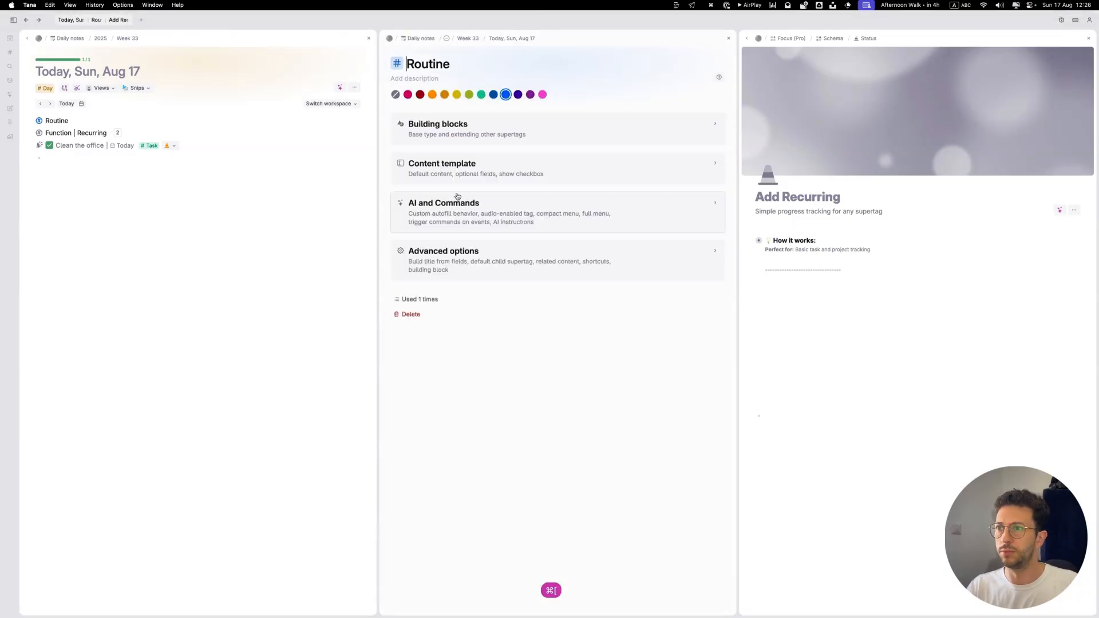
{"action": "left_click", "coordinate": [431, 161]}
{"action": "left_click_drag", "start_coordinate": [39, 133], "coordinate": [788, 281]}
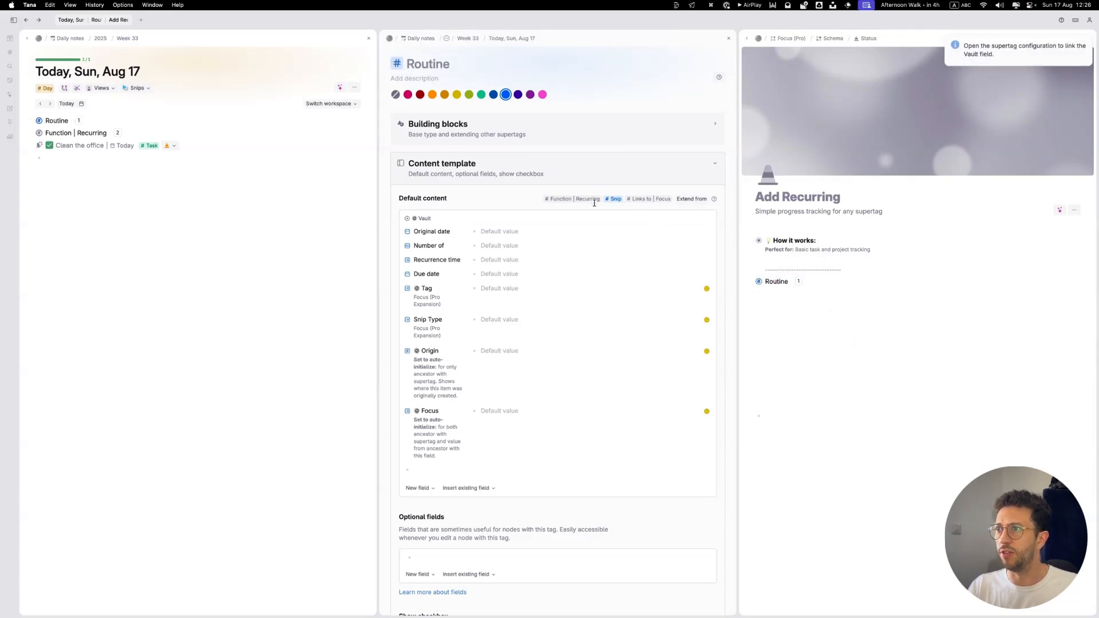
{"action": "key", "text": "super+z"}
{"action": "key", "text": "super+z"}
{"action": "key", "text": "super+z"}
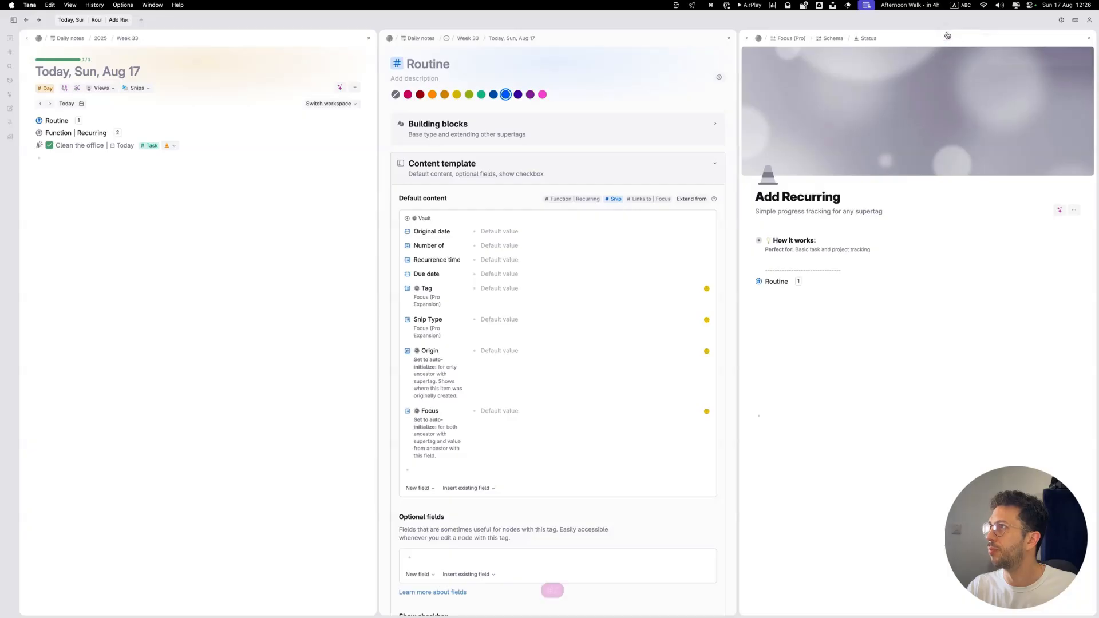
Step: Go up to the Status schema page to review the Add Recurring card, and close the Routine and Status panels
{"action": "left_click", "coordinate": [868, 38]}
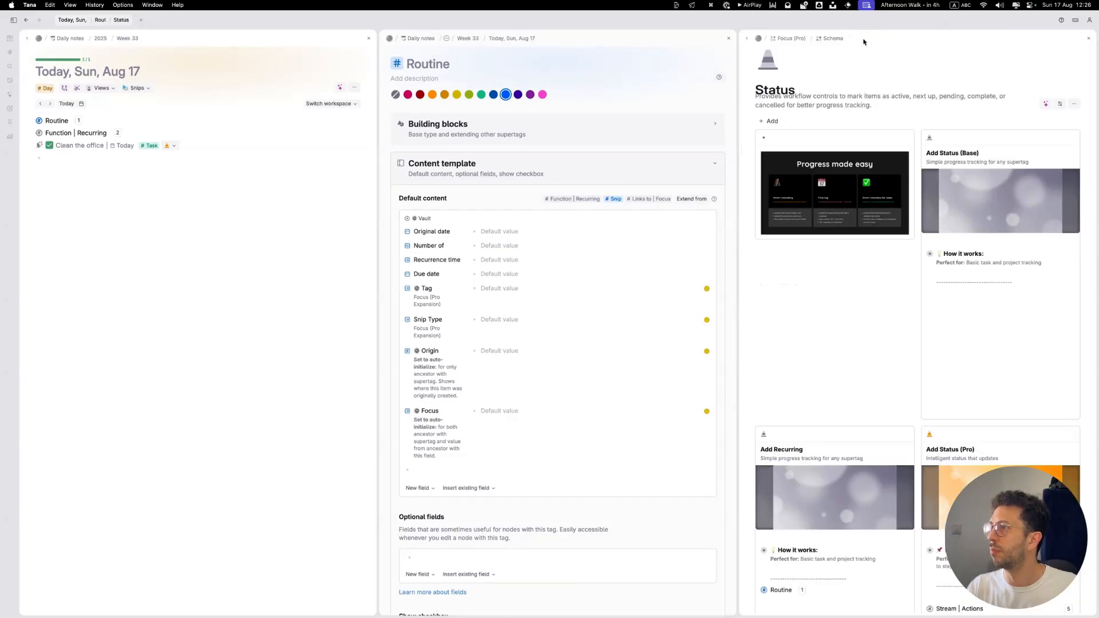
{"action": "scroll", "coordinate": [897, 394], "scroll_direction": "down", "scroll_amount": 1}
{"action": "scroll", "coordinate": [897, 394], "scroll_direction": "down", "scroll_amount": 5}
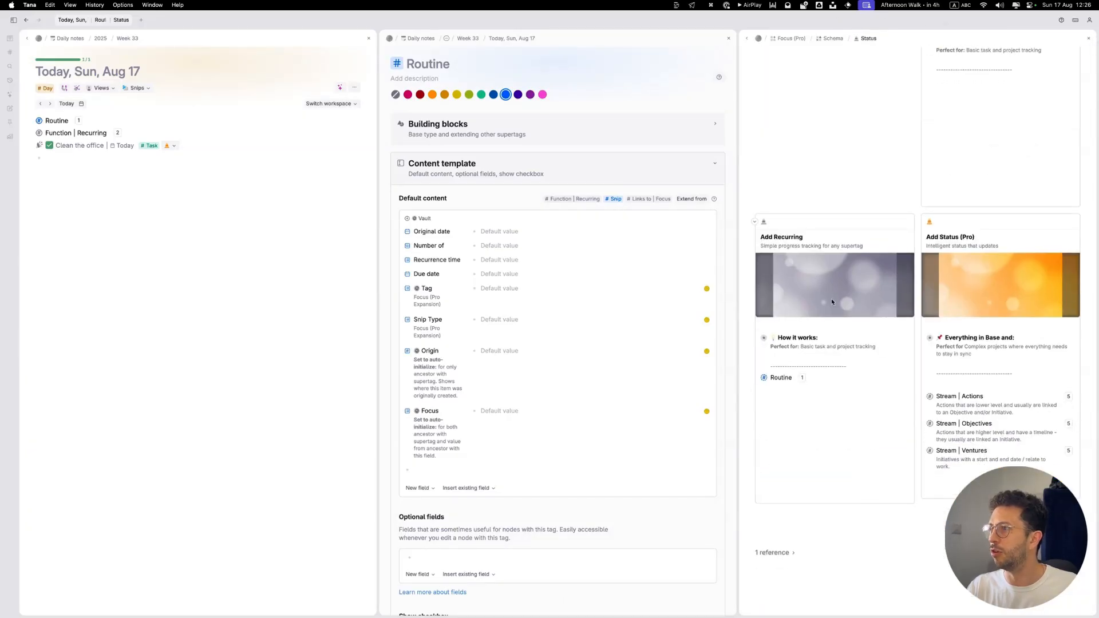
{"action": "scroll", "coordinate": [985, 406], "scroll_direction": "up", "scroll_amount": 4}
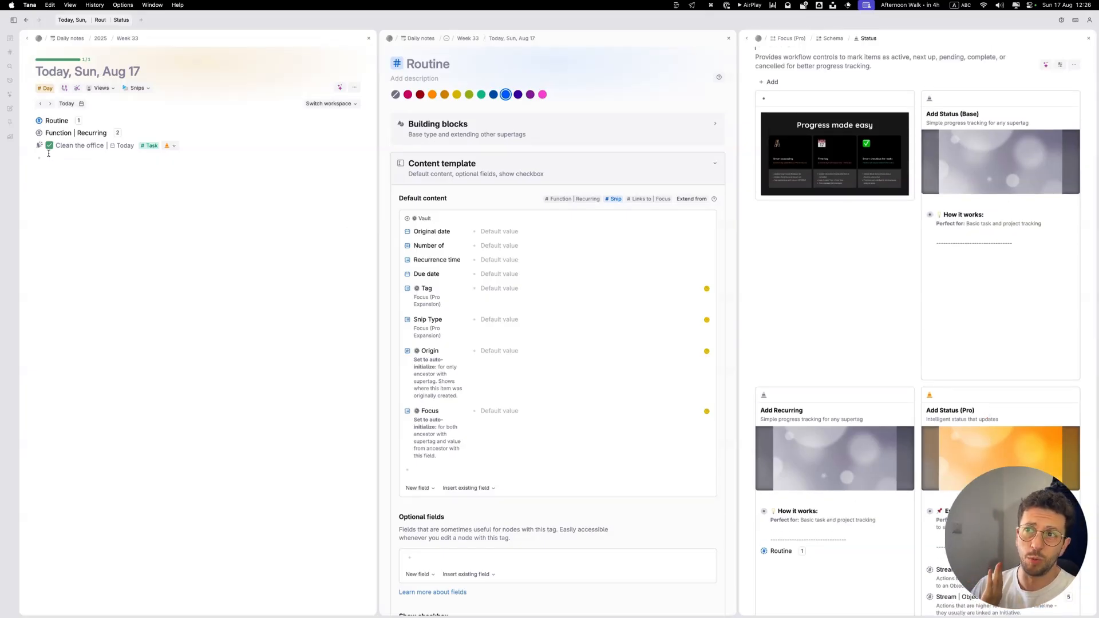
{"action": "left_click", "coordinate": [729, 39]}
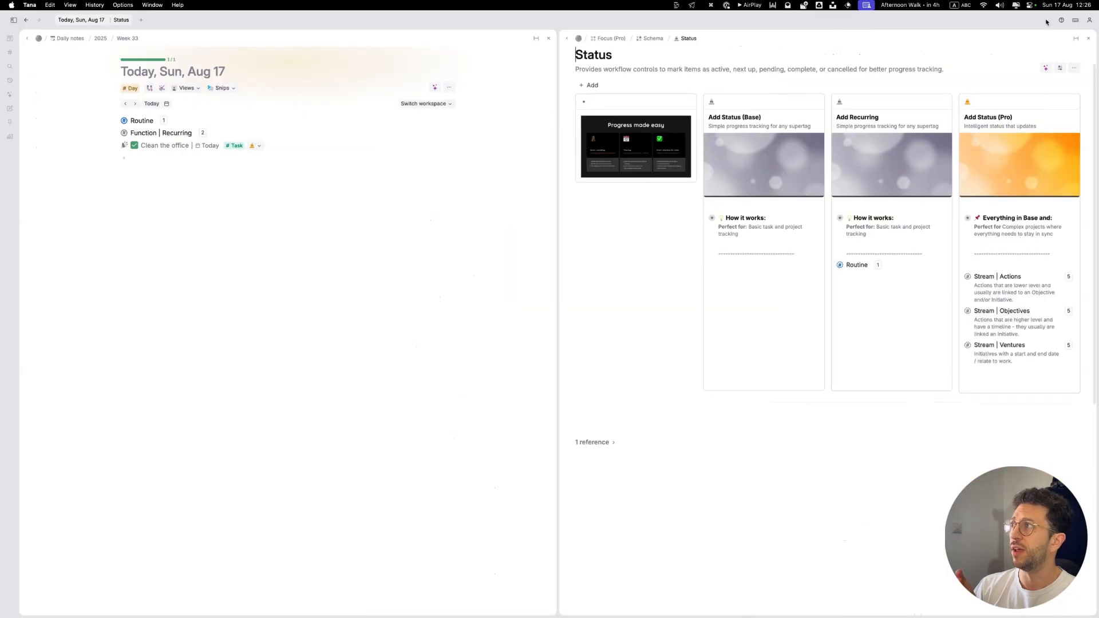
{"action": "left_click", "coordinate": [1088, 39]}
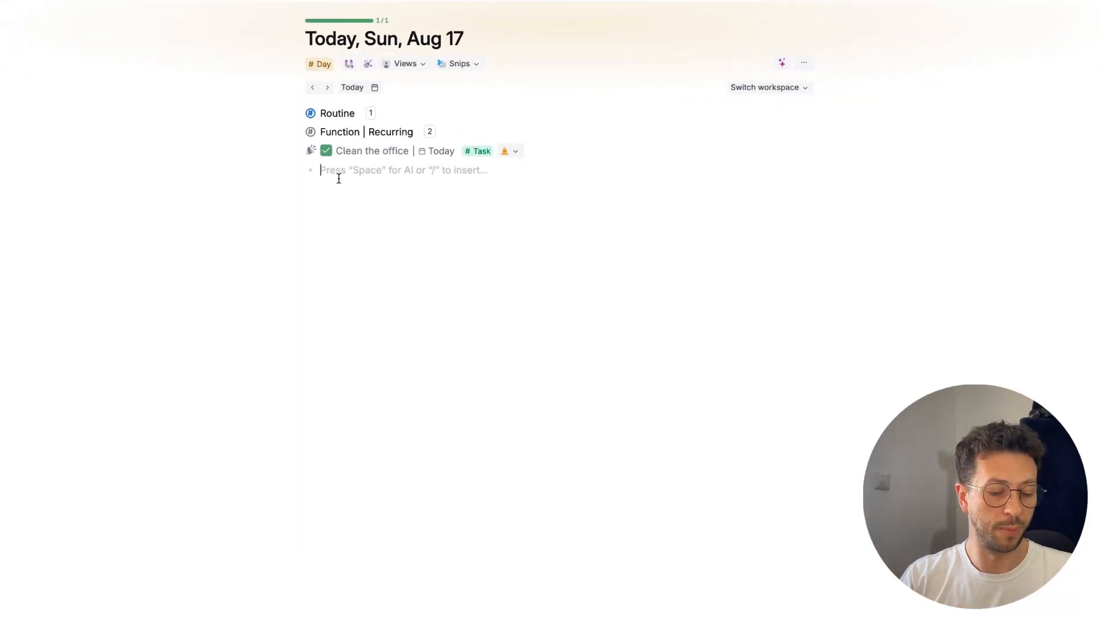
Step: Add a reference to Home Chores on today's page and expand it to the empty line of its Smart Pad
{"action": "type", "text": "@home"}
{"action": "key", "text": "Return"}
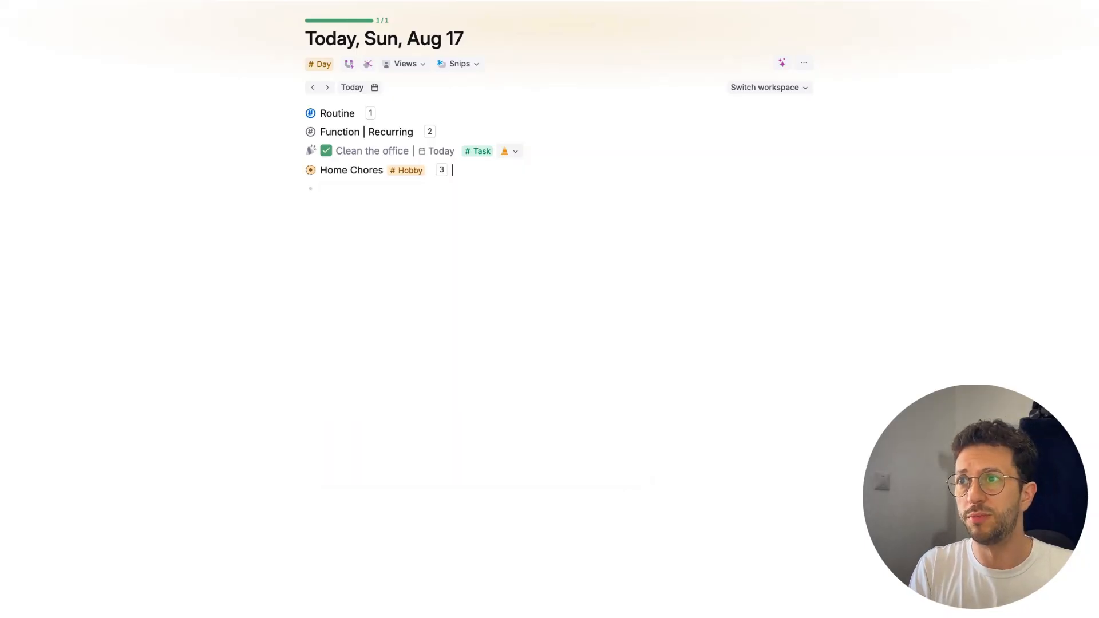
{"action": "key", "text": "Left"}
{"action": "key", "text": "super+Down"}
{"action": "key", "text": "Down"}
{"action": "key", "text": "Down"}
{"action": "key", "text": "Down"}
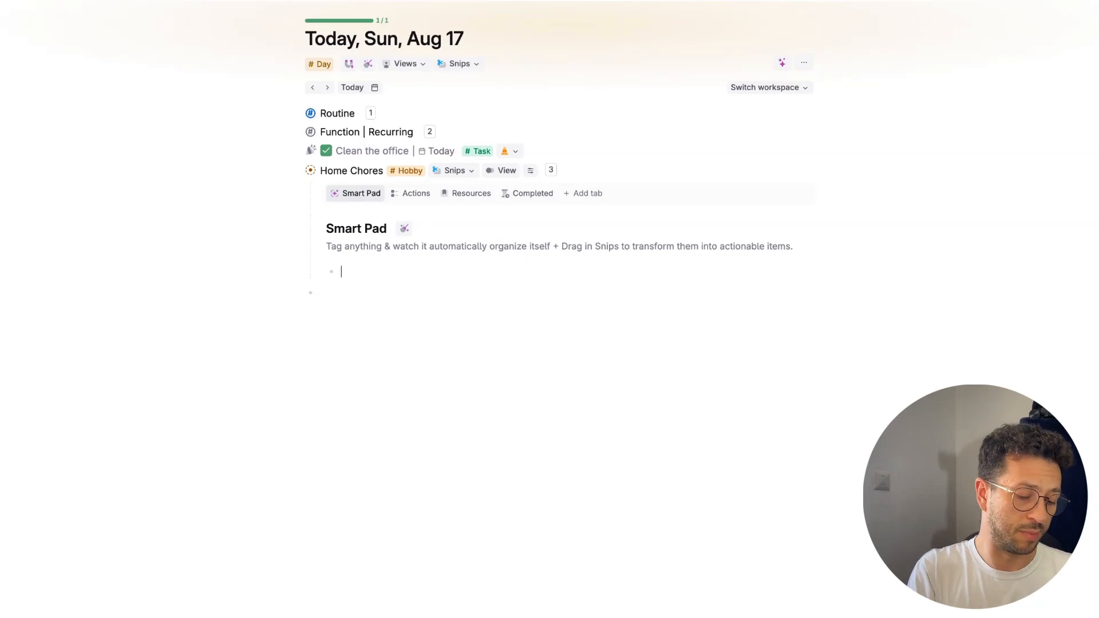
Step: Add "Take out the Garbage" to the Home Chores Smart Pad, tag it as Routine and expand its fields
{"action": "type", "text": "Take out the Garbage"}
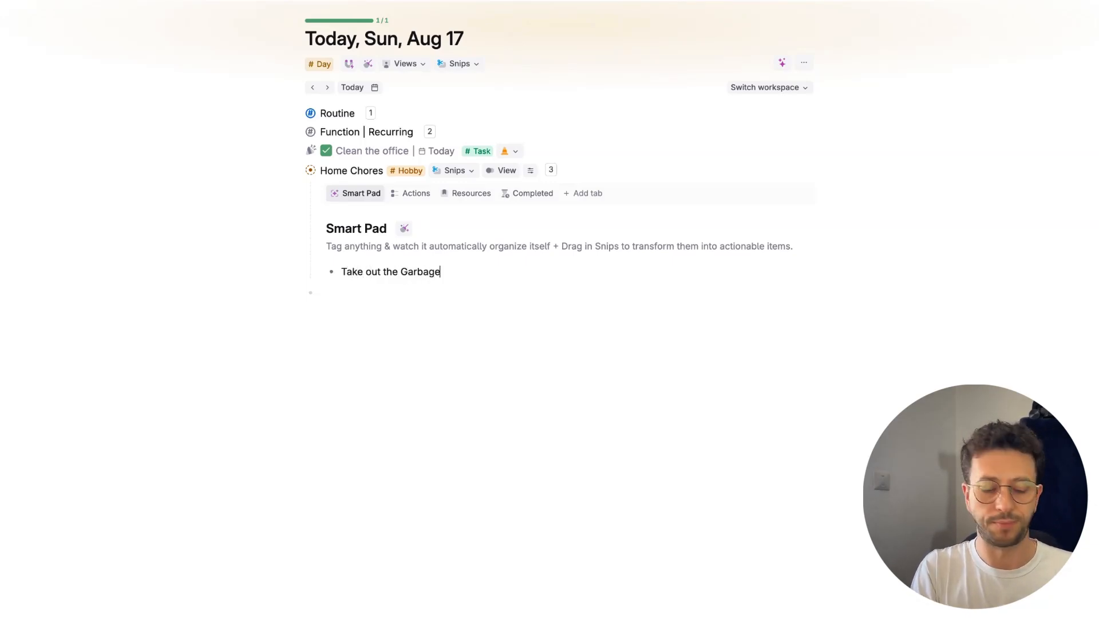
{"action": "key", "text": "super+k"}
{"action": "type", "text": "conver"}
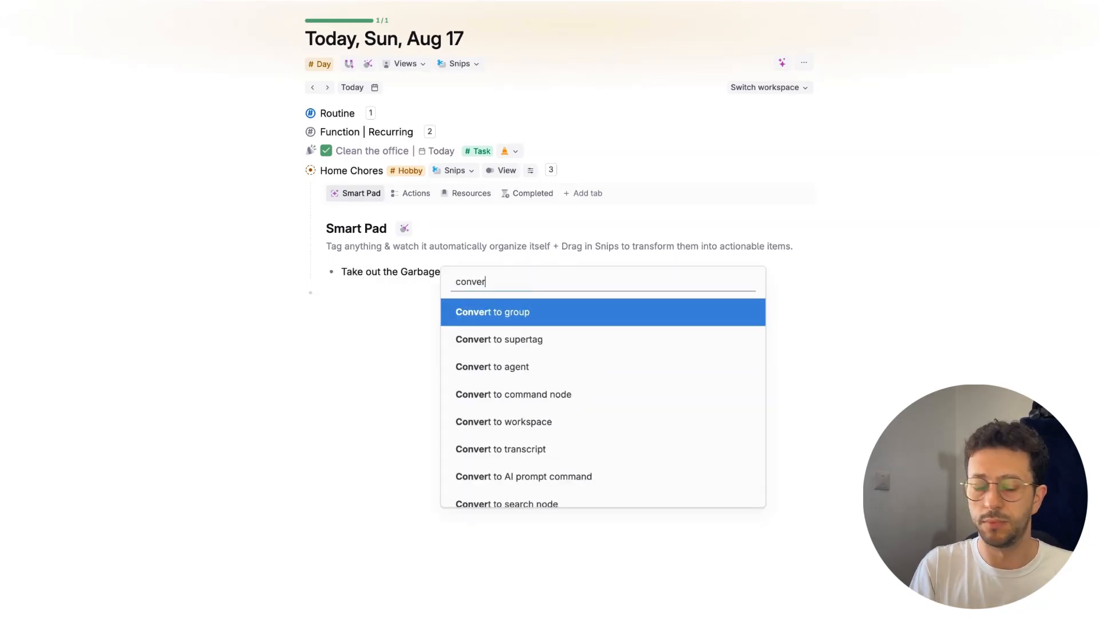
{"action": "key", "text": "super+BackSpace"}
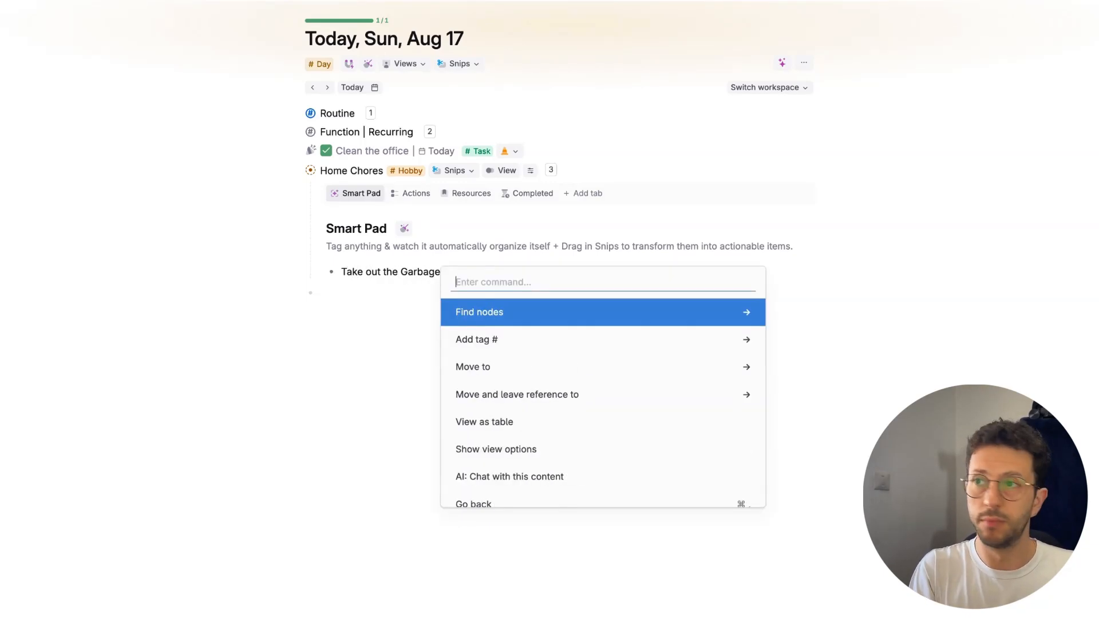
{"action": "key", "text": "Down"}
{"action": "key", "text": "Return"}
{"action": "type", "text": "rou"}
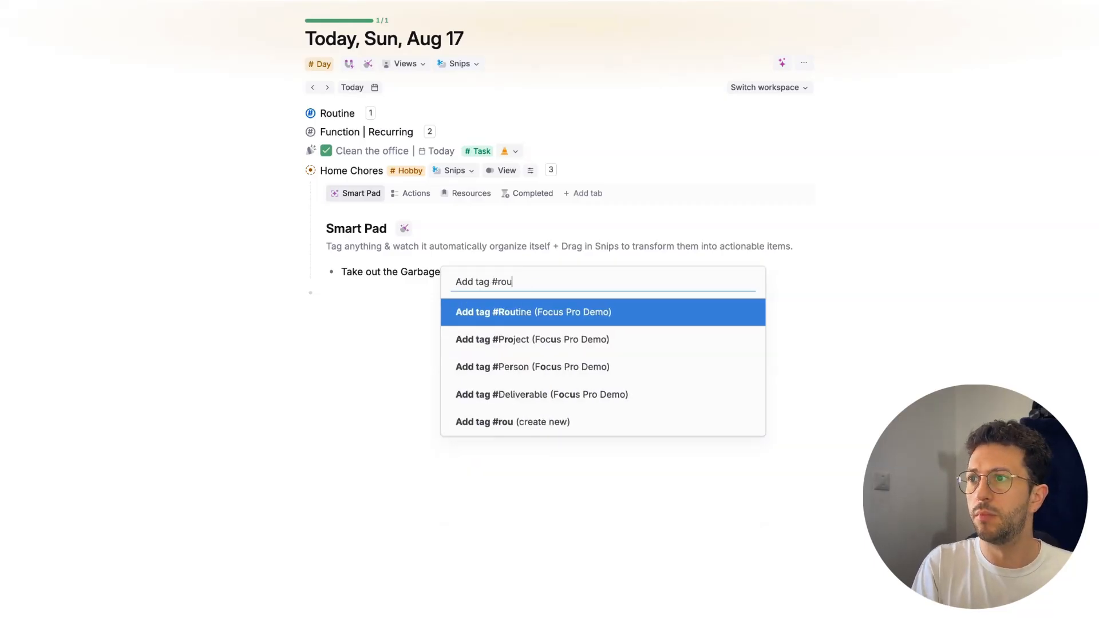
{"action": "key", "text": "Return"}
{"action": "key", "text": "super+Down"}
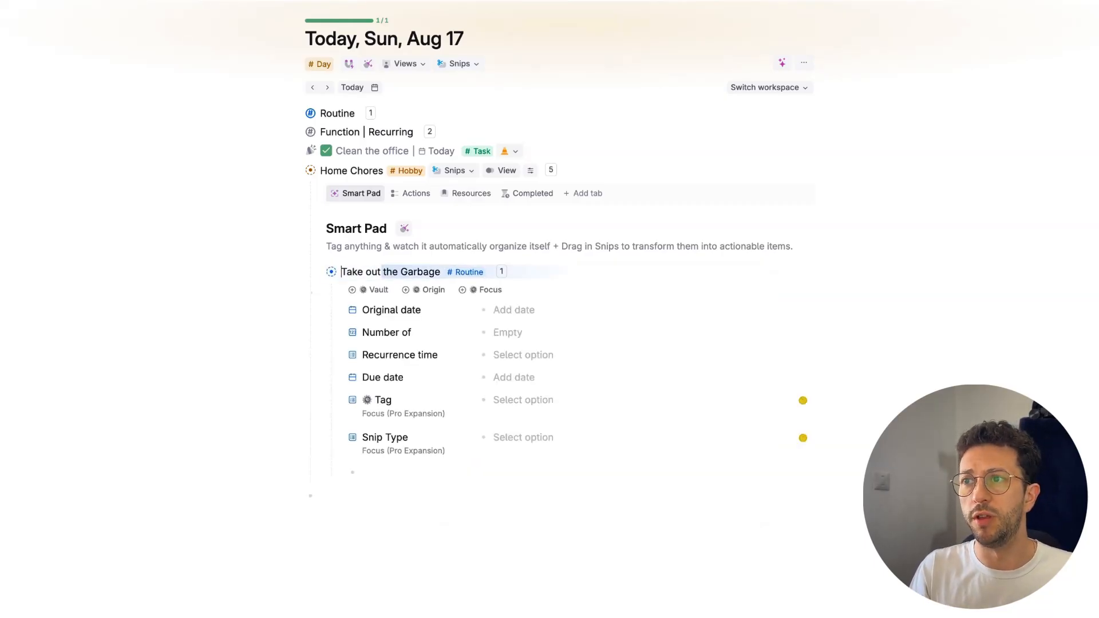
Step: Set the Original date of the Take out the Garbage routine to today
{"action": "key", "text": "Down"}
{"action": "key", "text": "Down"}
{"action": "key", "text": "space"}
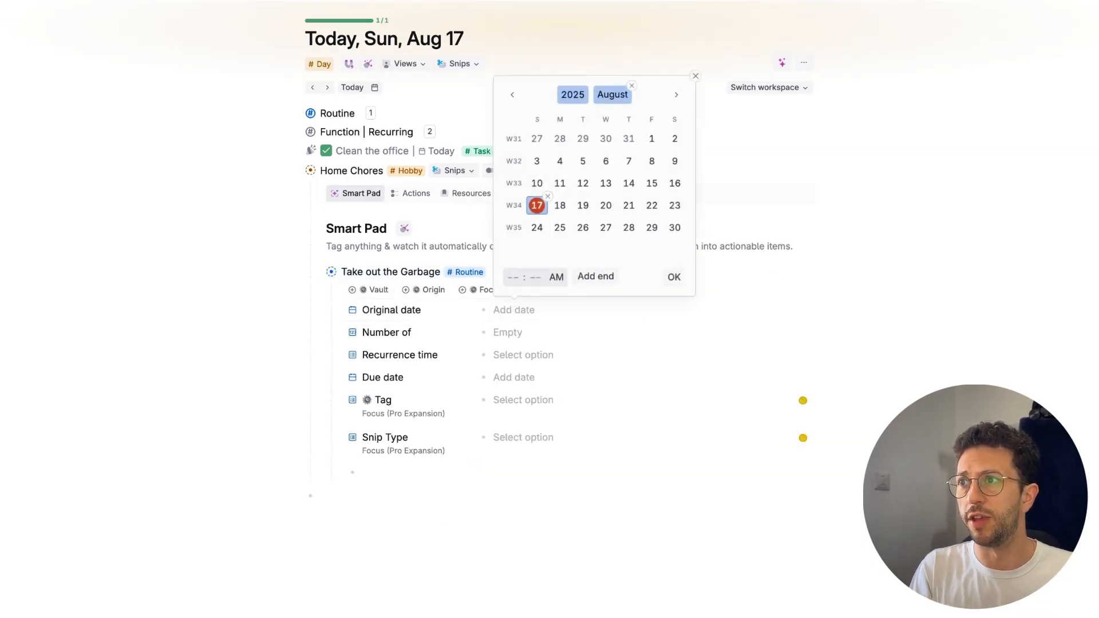
{"action": "key", "text": "Return"}
{"action": "key", "text": "Down"}
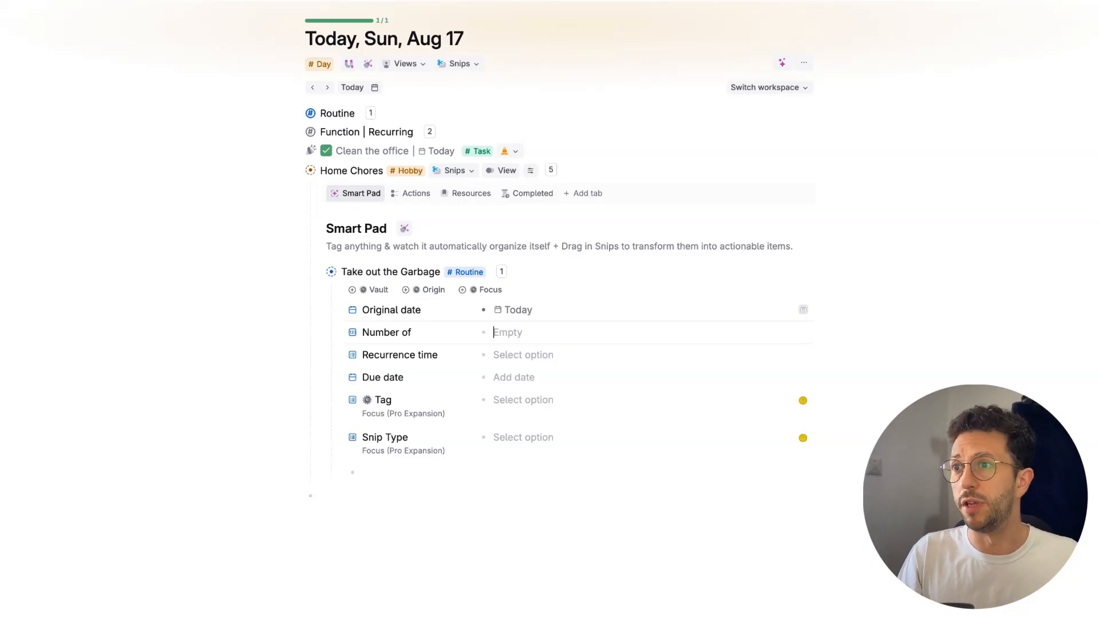
Step: Set the garbage routine's Number of to 3 and its Recurrence time to day (s)
{"action": "type", "text": "1"}
{"action": "key", "text": "Down"}
{"action": "key", "text": "space"}
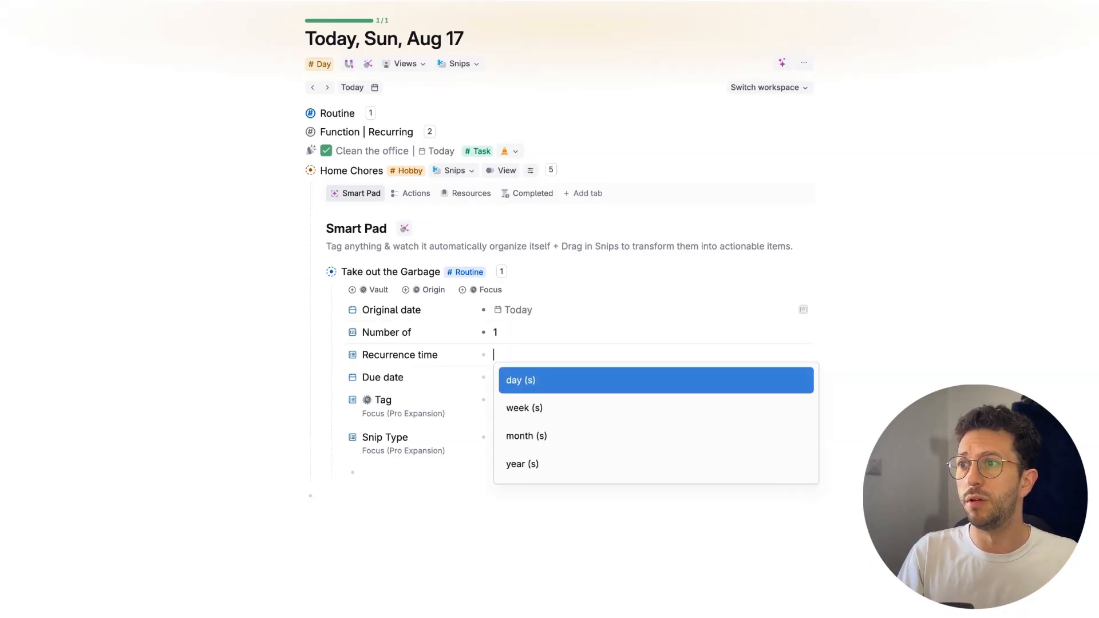
{"action": "key", "text": "Escape"}
{"action": "key", "text": "Up"}
{"action": "key", "text": "BackSpace"}
{"action": "type", "text": "3"}
{"action": "key", "text": "Down"}
{"action": "type", "text": "d"}
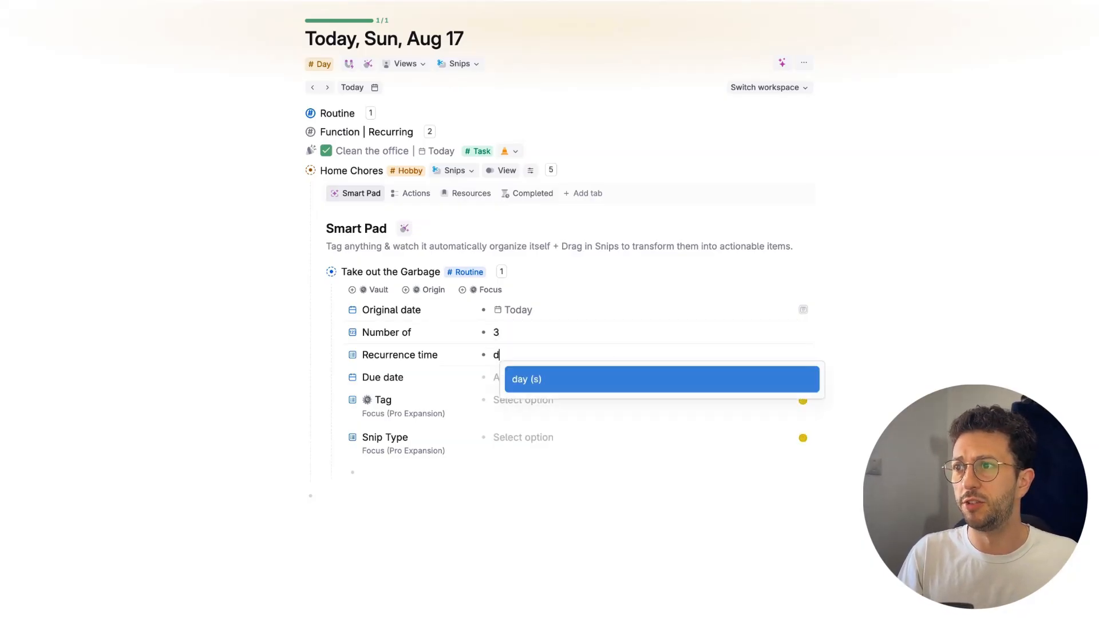
{"action": "type", "text": "a"}
{"action": "key", "text": "Return"}
{"action": "key", "text": "Down"}
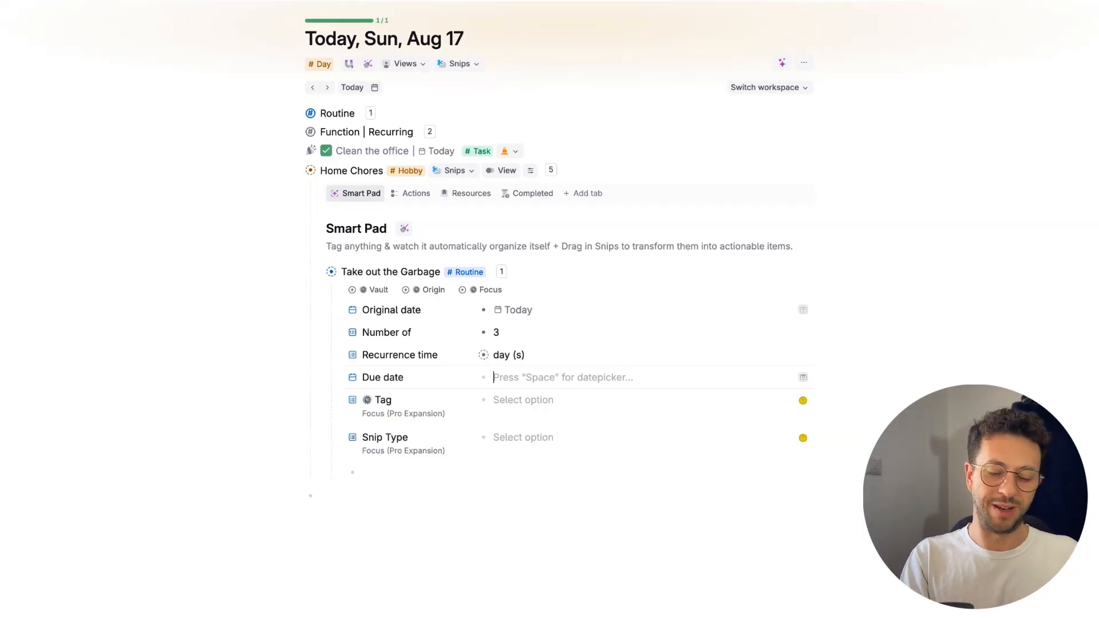
Step: Set the garbage routine's Due date to today and its Tag field to Task
{"action": "type", "text": "to"}
{"action": "key", "text": "Return"}
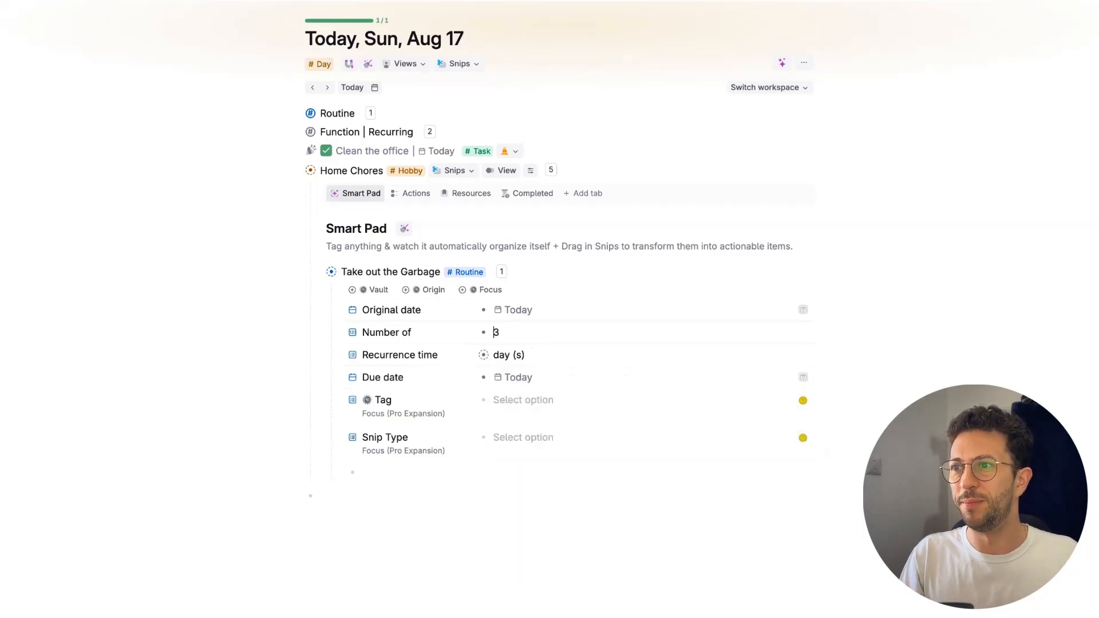
{"action": "key", "text": "Down"}
{"action": "key", "text": "Down"}
{"action": "key", "text": "Down"}
{"action": "key", "text": "space"}
{"action": "key", "text": "Down"}
{"action": "key", "text": "Return"}
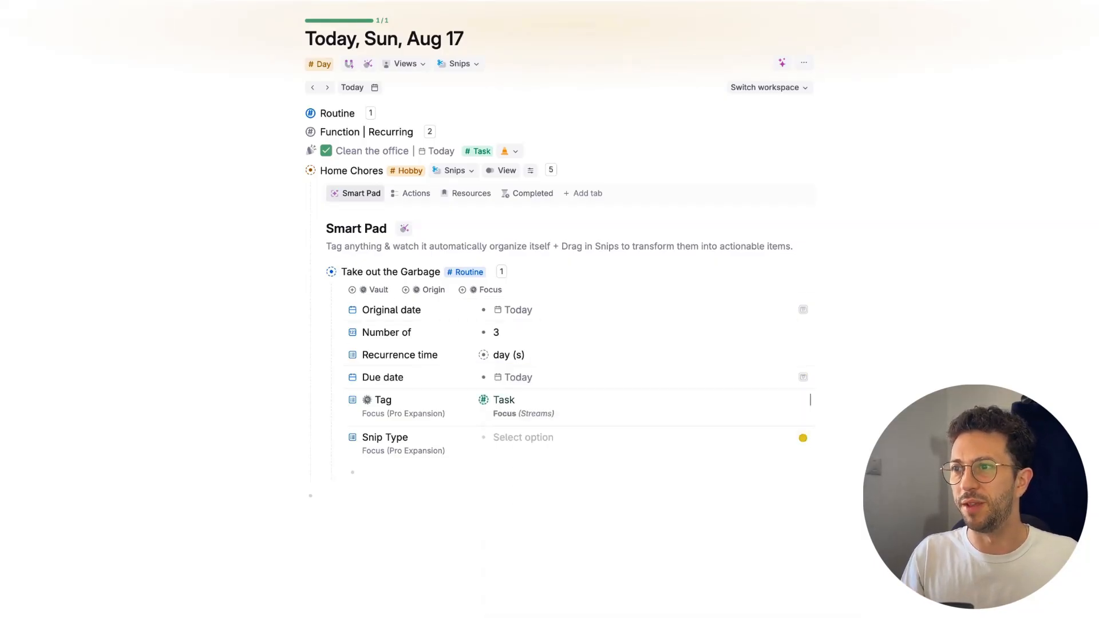
Step: Set the Snip Type of the Take out the Garbage routine to Action Snips
{"action": "key", "text": "Down"}
{"action": "key", "text": "space"}
{"action": "key", "text": "Down"}
{"action": "key", "text": "Down"}
{"action": "key", "text": "Down"}
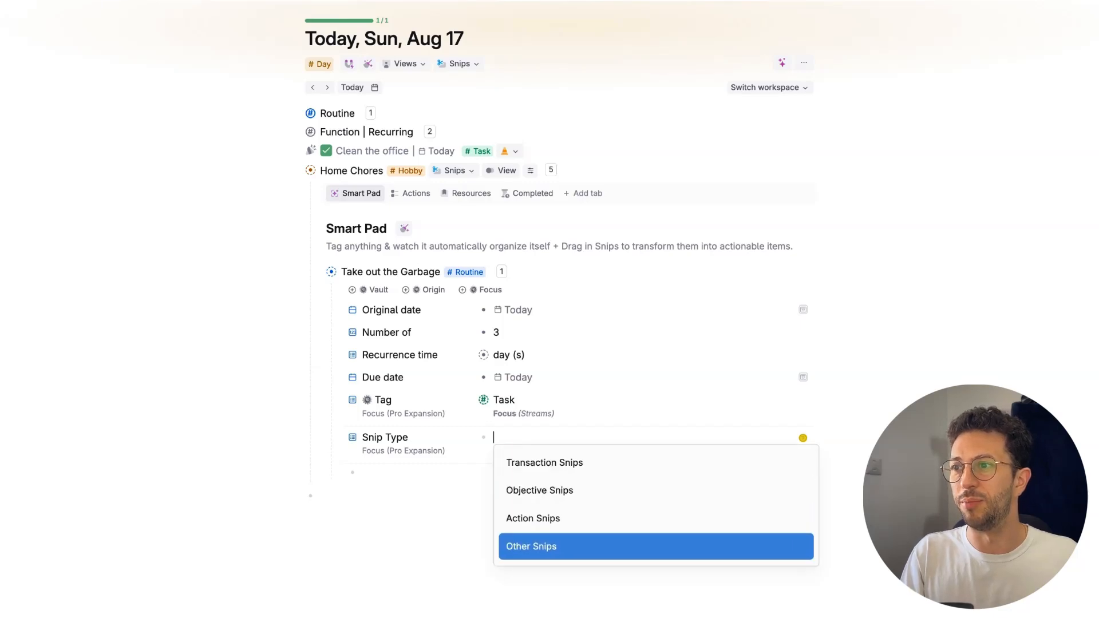
{"action": "key", "text": "Up"}
{"action": "key", "text": "Return"}
Step: Reveal the garbage routine's hidden Focus field to check its value, and collapse the routine
{"action": "key", "text": "Up"}
{"action": "key", "text": "Up"}
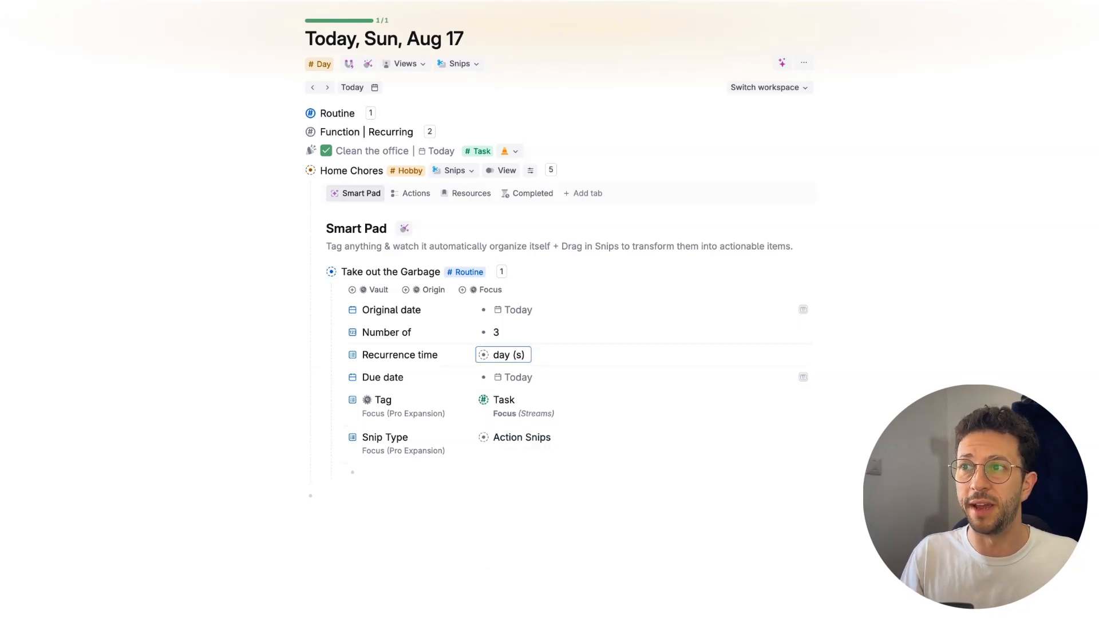
{"action": "key", "text": "Up"}
{"action": "key", "text": "Up"}
{"action": "key", "text": "Up"}
{"action": "key", "text": "Up"}
{"action": "key", "text": "Up"}
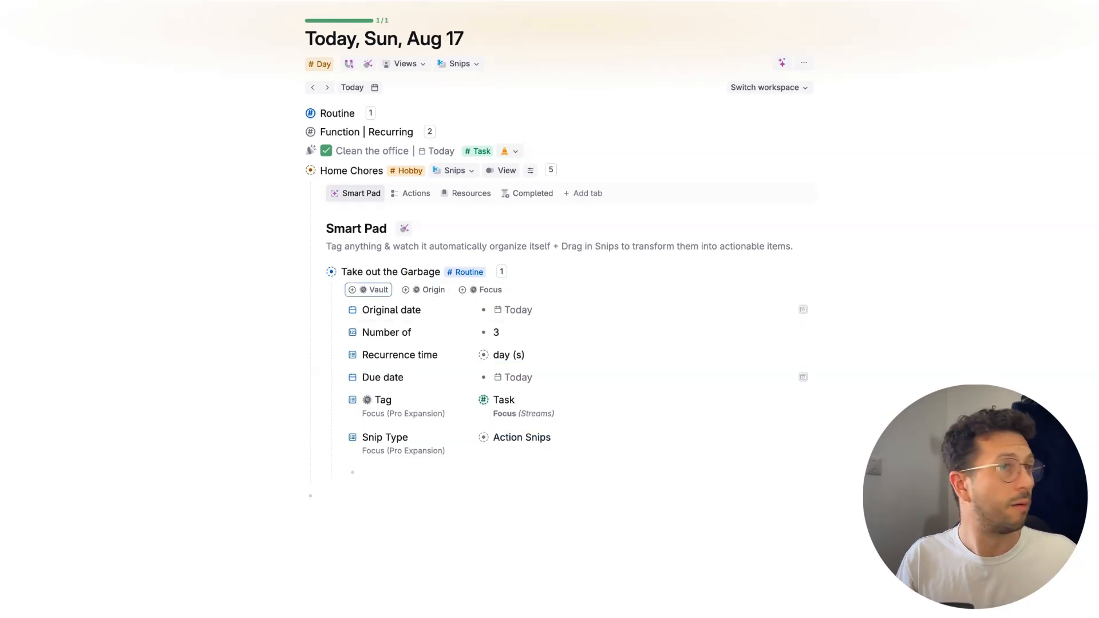
{"action": "key", "text": "Right"}
{"action": "key", "text": "Right"}
{"action": "key", "text": "Return"}
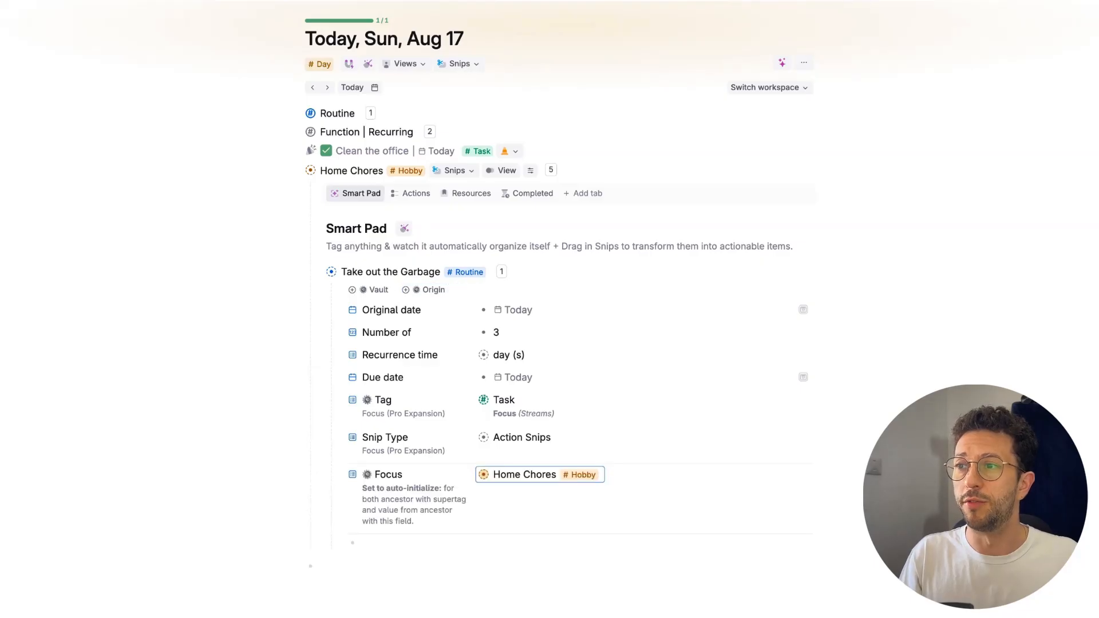
{"action": "left_click", "coordinate": [427, 290]}
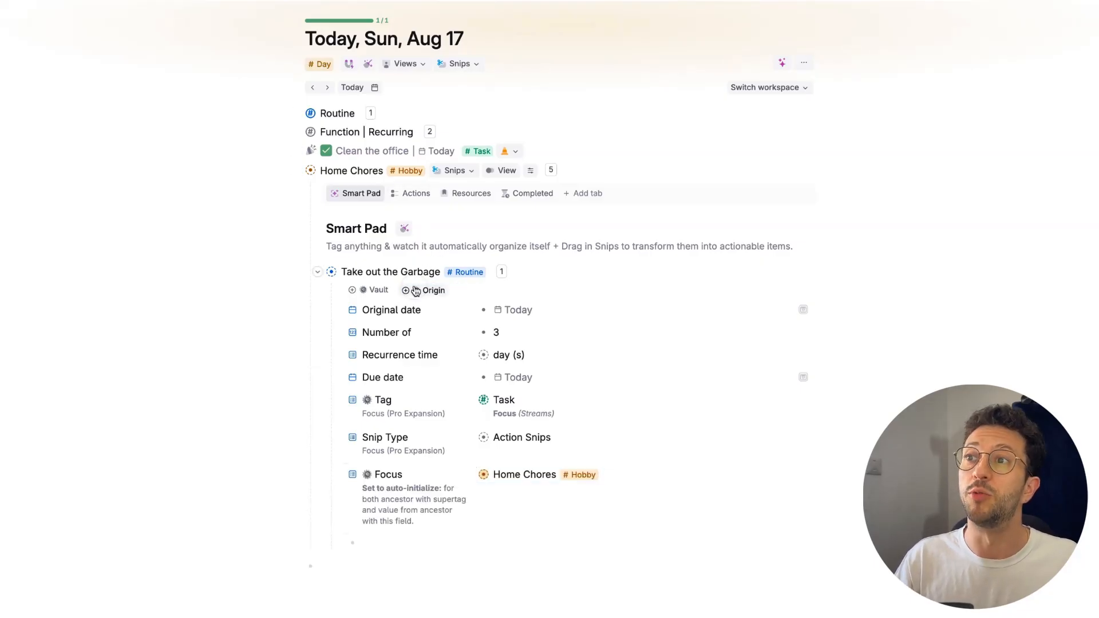
{"action": "left_click", "coordinate": [316, 273]}
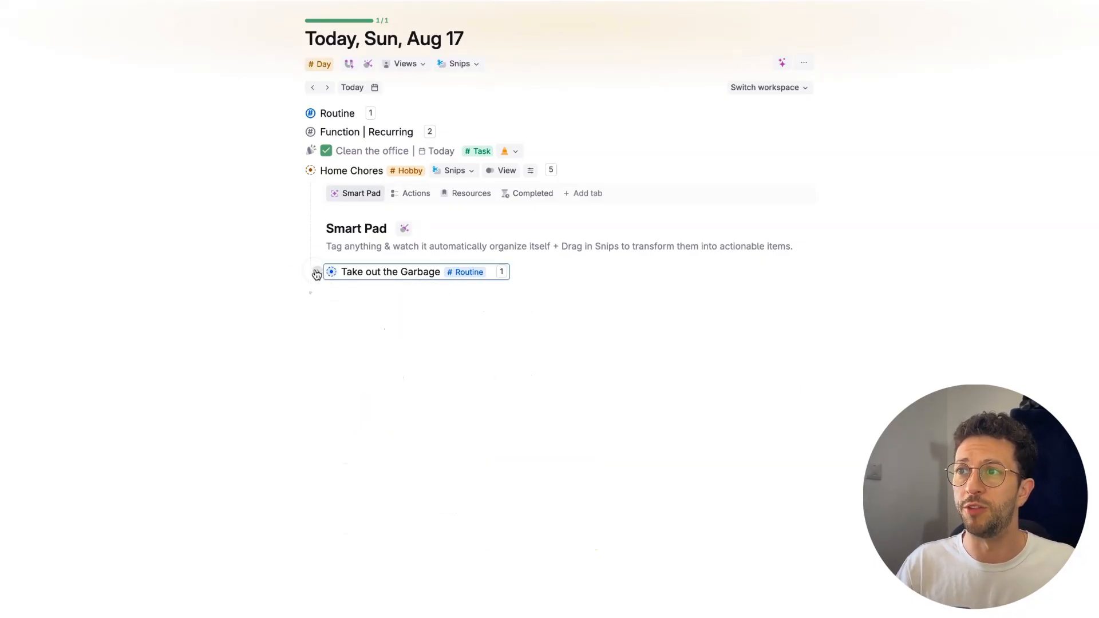
Step: Collapse Home Chores and bring all active tasks to the Daily View
{"action": "left_click", "coordinate": [407, 229]}
{"action": "left_click", "coordinate": [289, 166]}
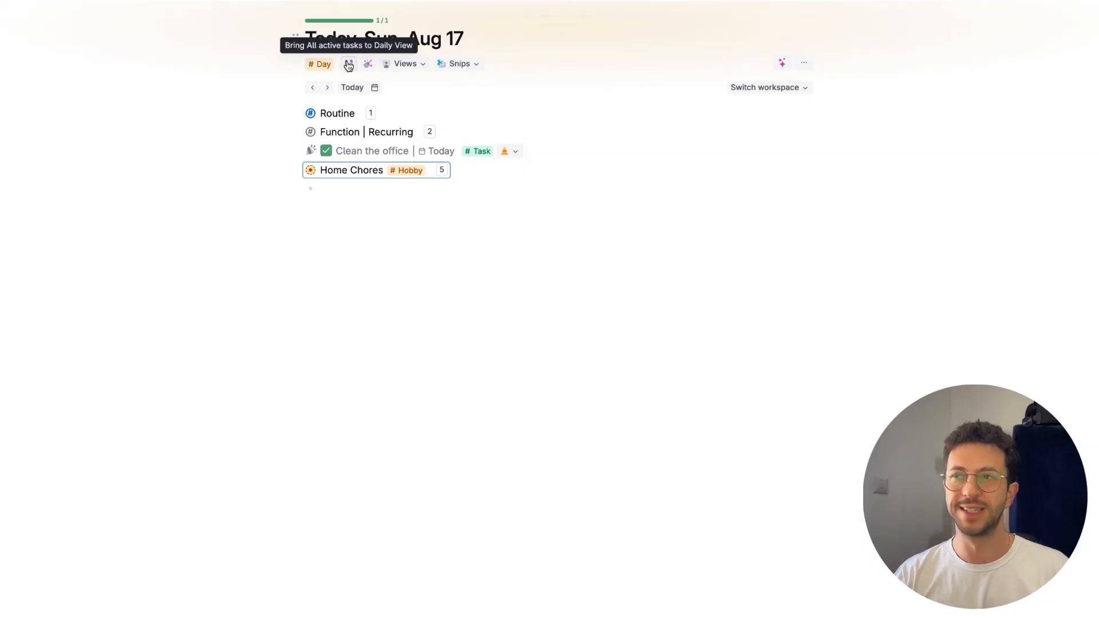
{"action": "left_click", "coordinate": [349, 64]}
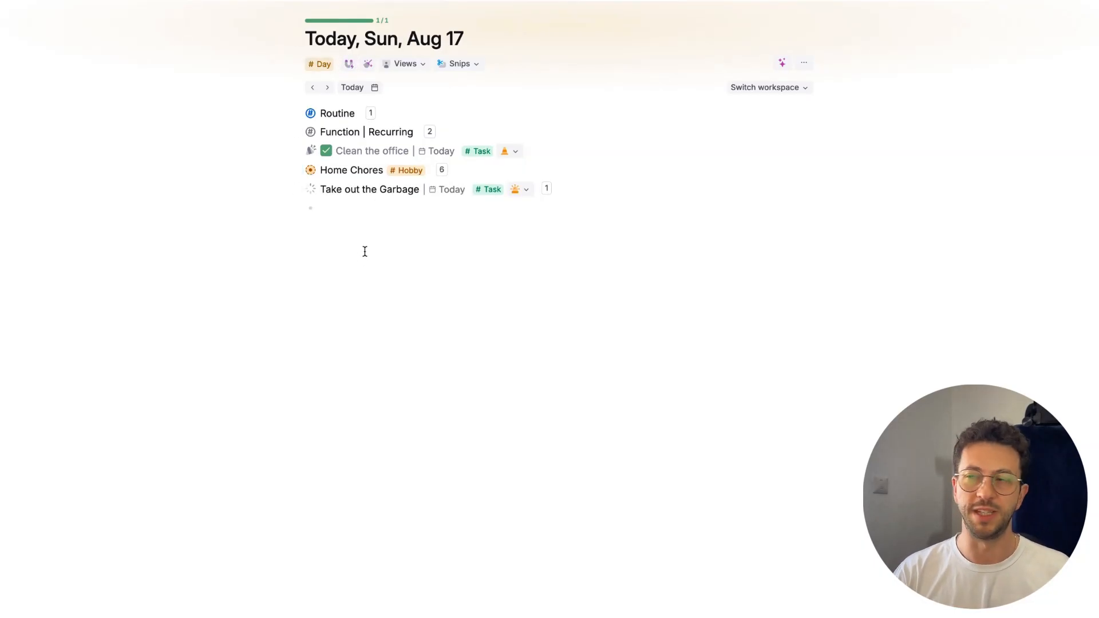
Step: Open the Day supertag's configuration and the configuration of the View | Daily Focus supertag it extends
{"action": "left_click", "coordinate": [324, 65]}
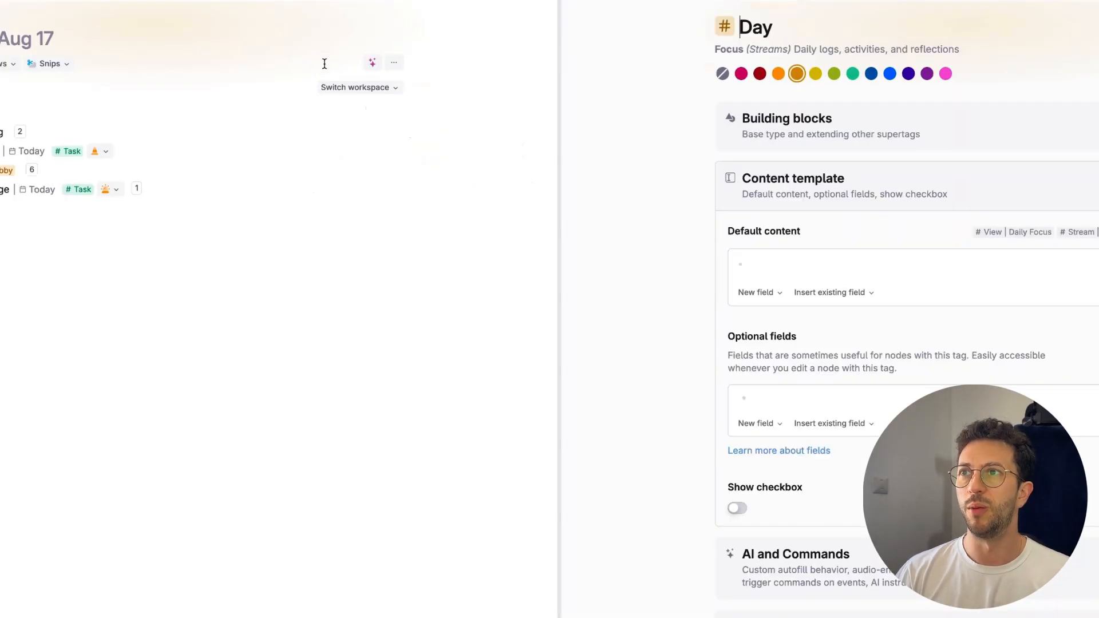
{"action": "left_click", "coordinate": [995, 233]}
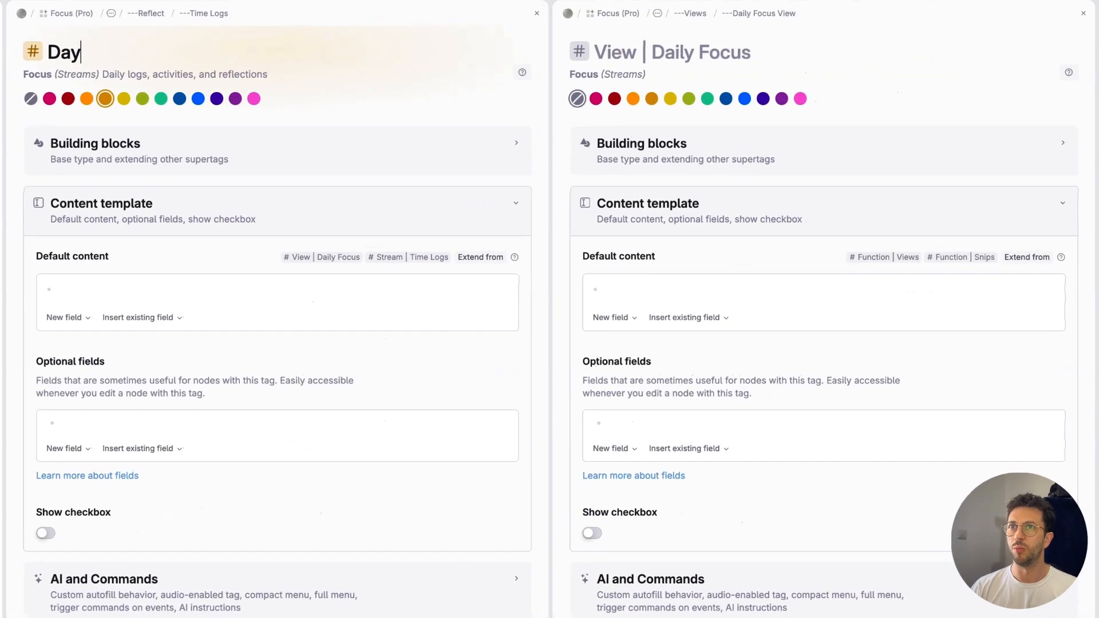
{"action": "left_click", "coordinate": [81, 53]}
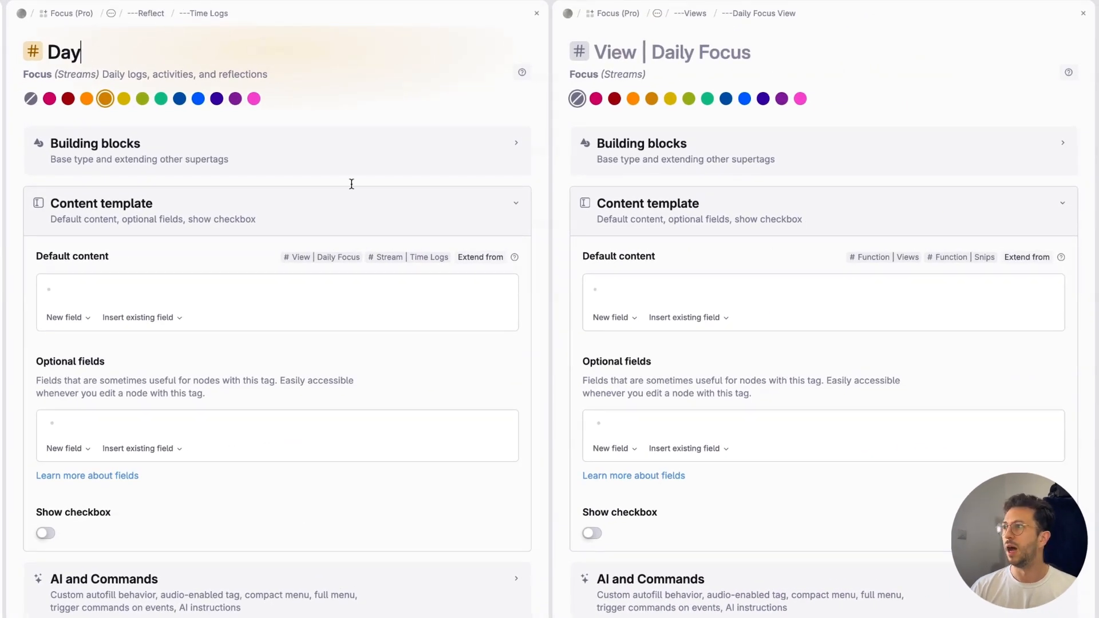
Step: Open the query editor of the Actions Que search in the related content of View | Daily Focus
{"action": "left_click", "coordinate": [630, 207]}
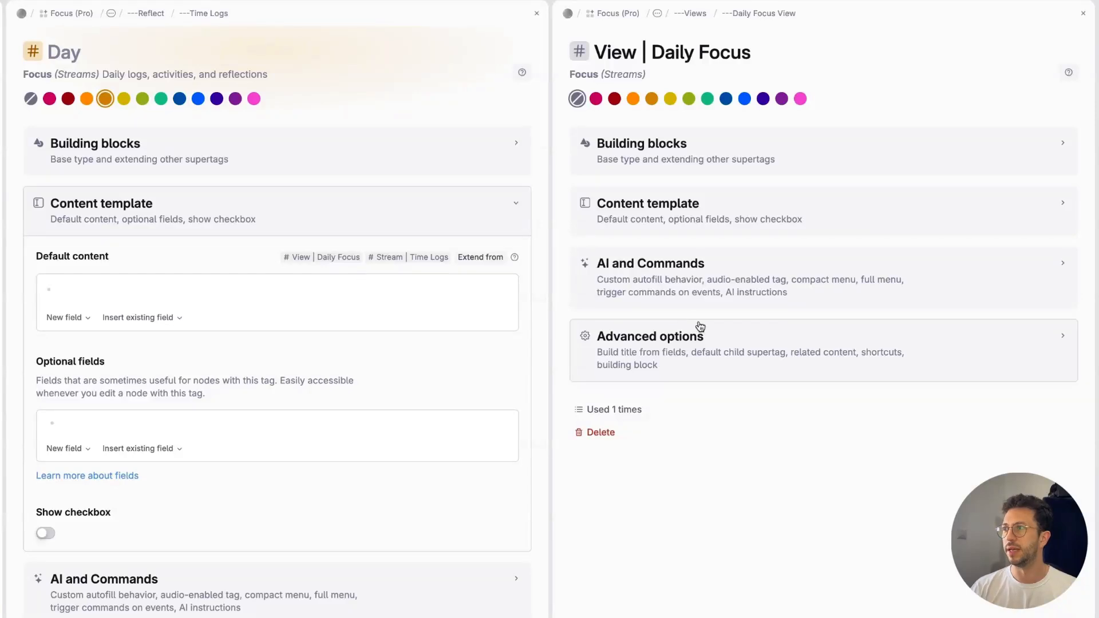
{"action": "left_click", "coordinate": [695, 298]}
{"action": "scroll", "coordinate": [696, 296], "scroll_direction": "down", "scroll_amount": 8}
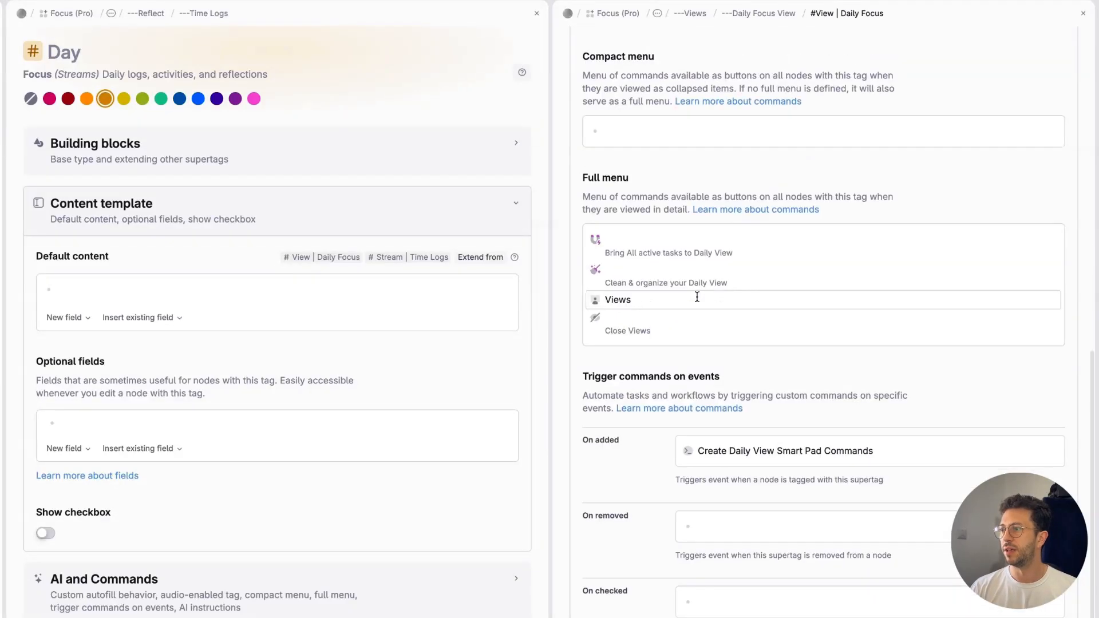
{"action": "scroll", "coordinate": [696, 297], "scroll_direction": "down", "scroll_amount": 10}
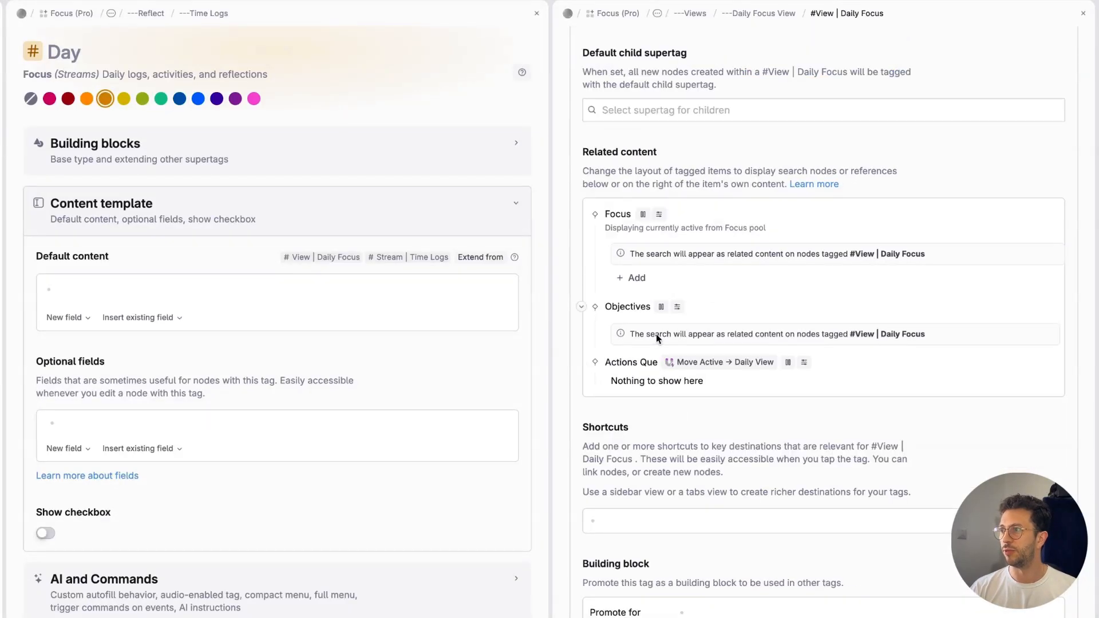
{"action": "mouse_move", "coordinate": [788, 362]}
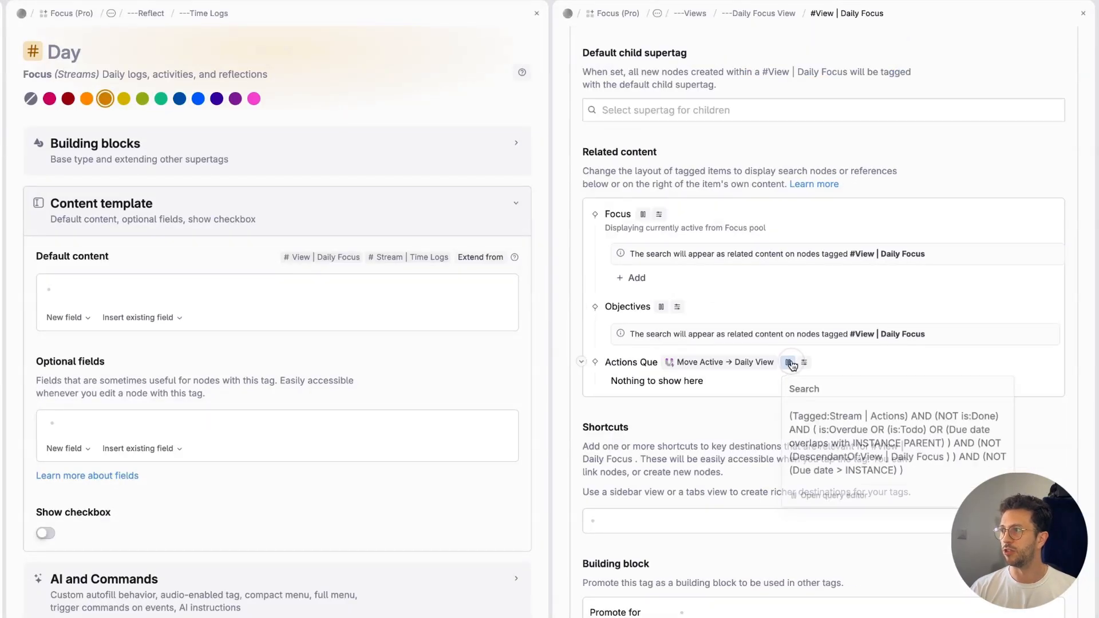
{"action": "left_click", "coordinate": [816, 503]}
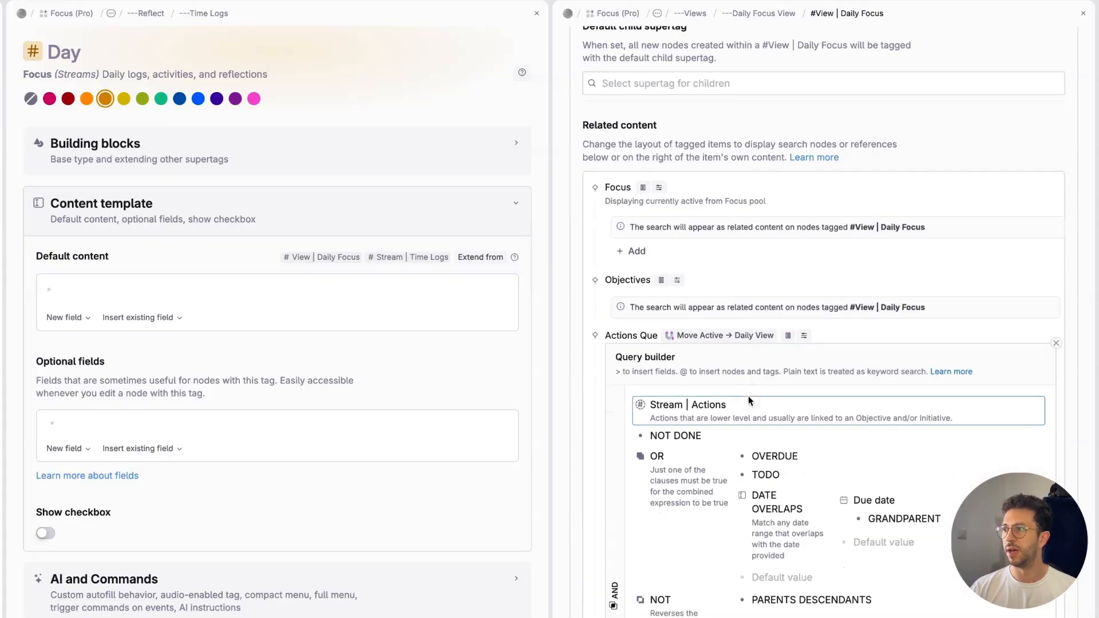
Step: Group Stream | Actions with Function | Recurring under a new OR clause in the Actions Que query, and close the editor
{"action": "key", "text": "Return"}
{"action": "type", "text": ">OR"}
{"action": "key", "text": "Return"}
{"action": "key", "text": "Up"}
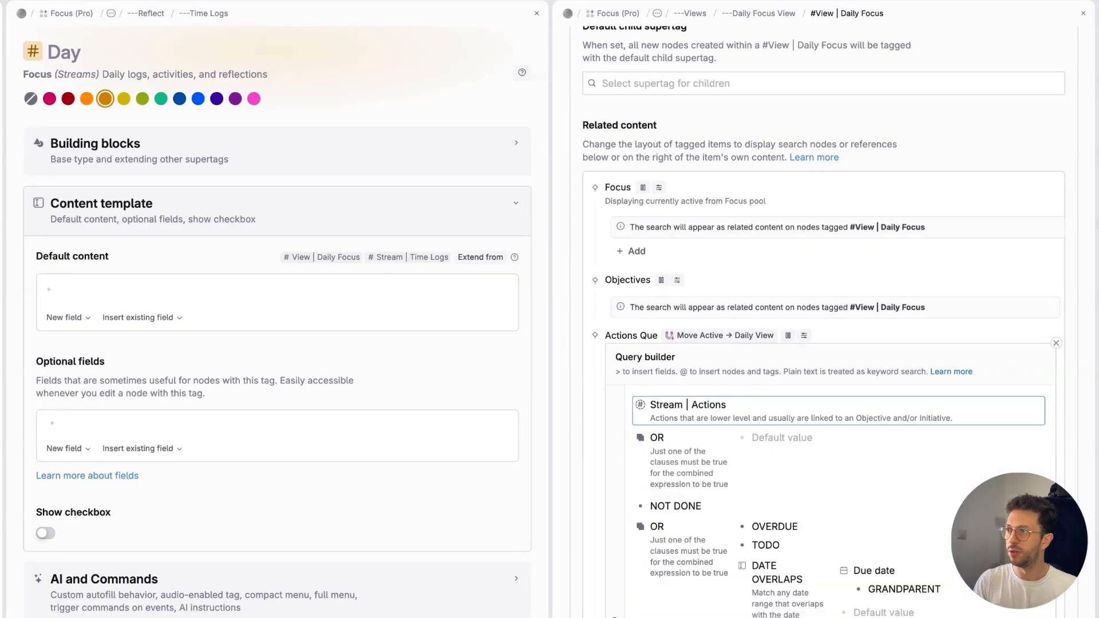
{"action": "key", "text": "super+shift+Down"}
{"action": "key", "text": "Tab"}
{"action": "key", "text": "Return"}
{"action": "type", "text": "#rec"}
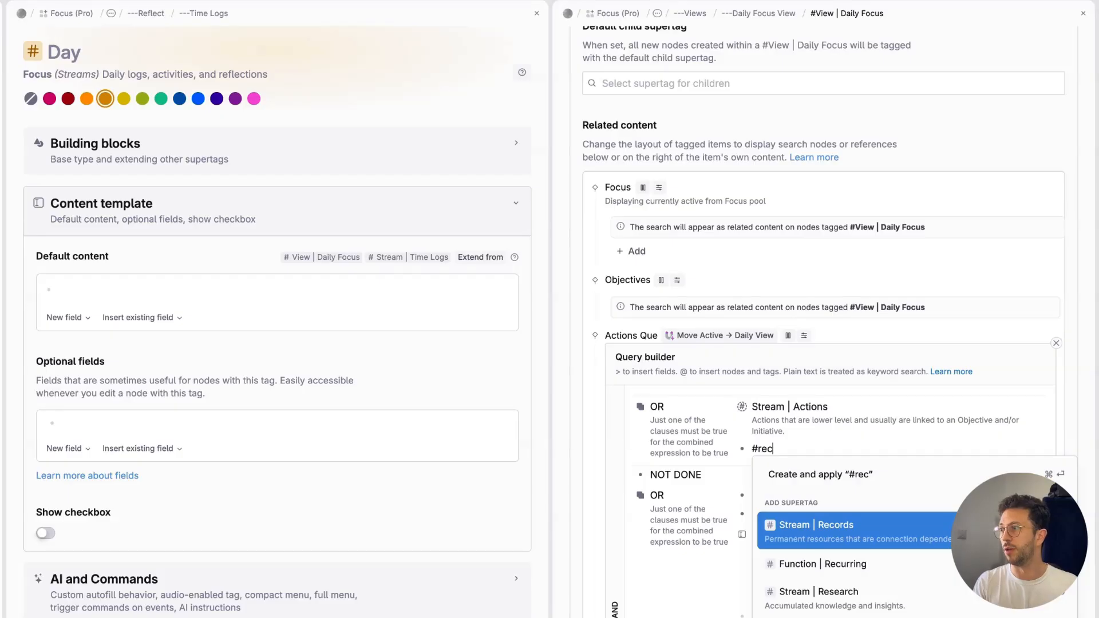
{"action": "key", "text": "Down"}
{"action": "key", "text": "Return"}
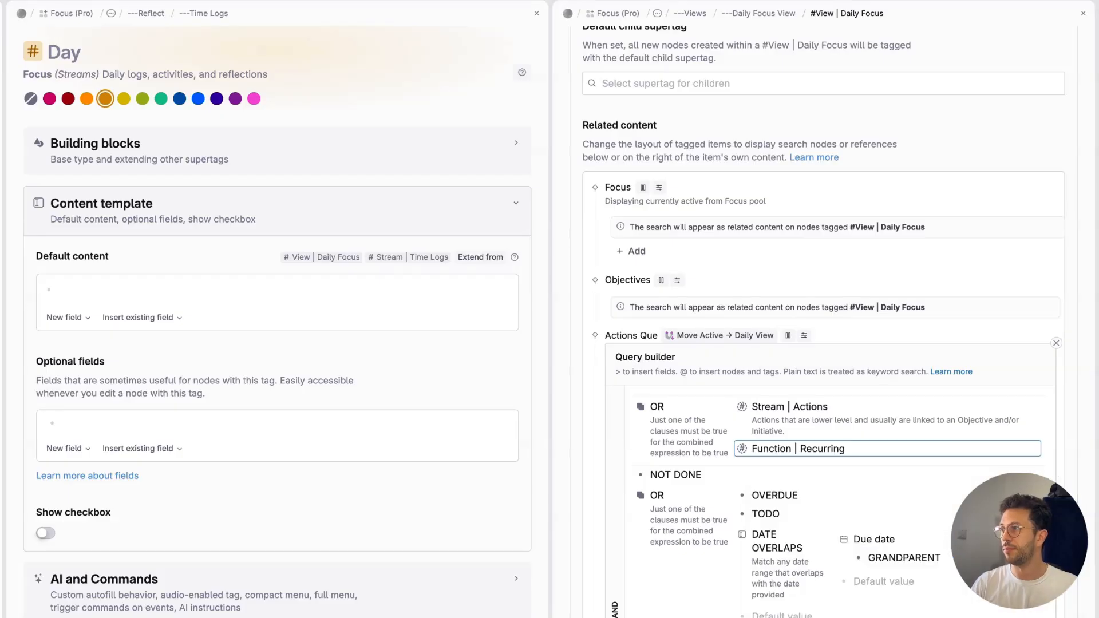
{"action": "scroll", "coordinate": [833, 318], "scroll_direction": "down", "scroll_amount": 4}
{"action": "key", "text": "Escape"}
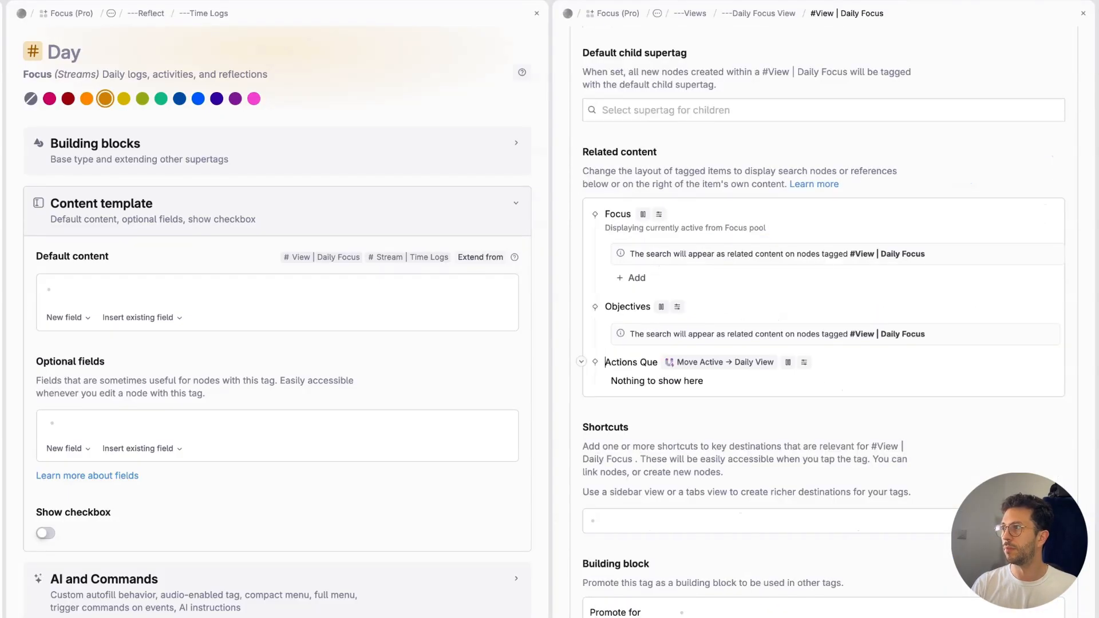